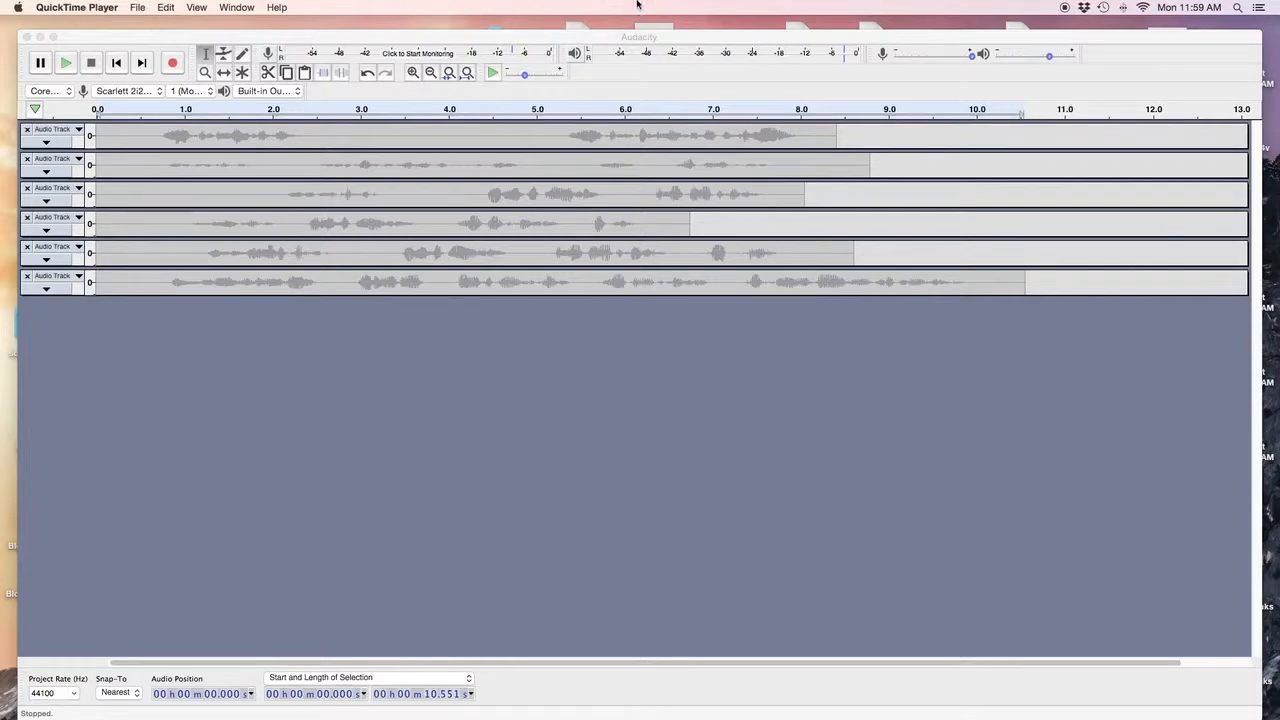
# Focus the six-track project window and return the play position to 0.
pyautogui.click(300, 37)
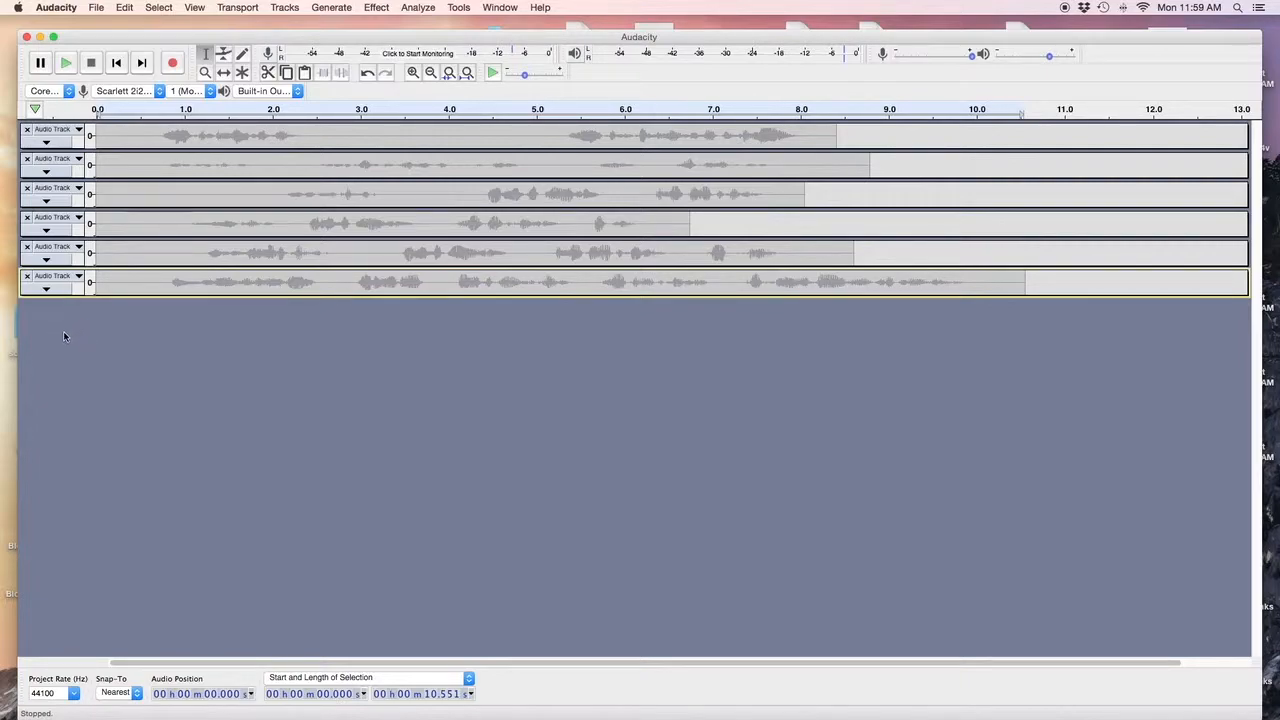
pyautogui.click(115, 64)
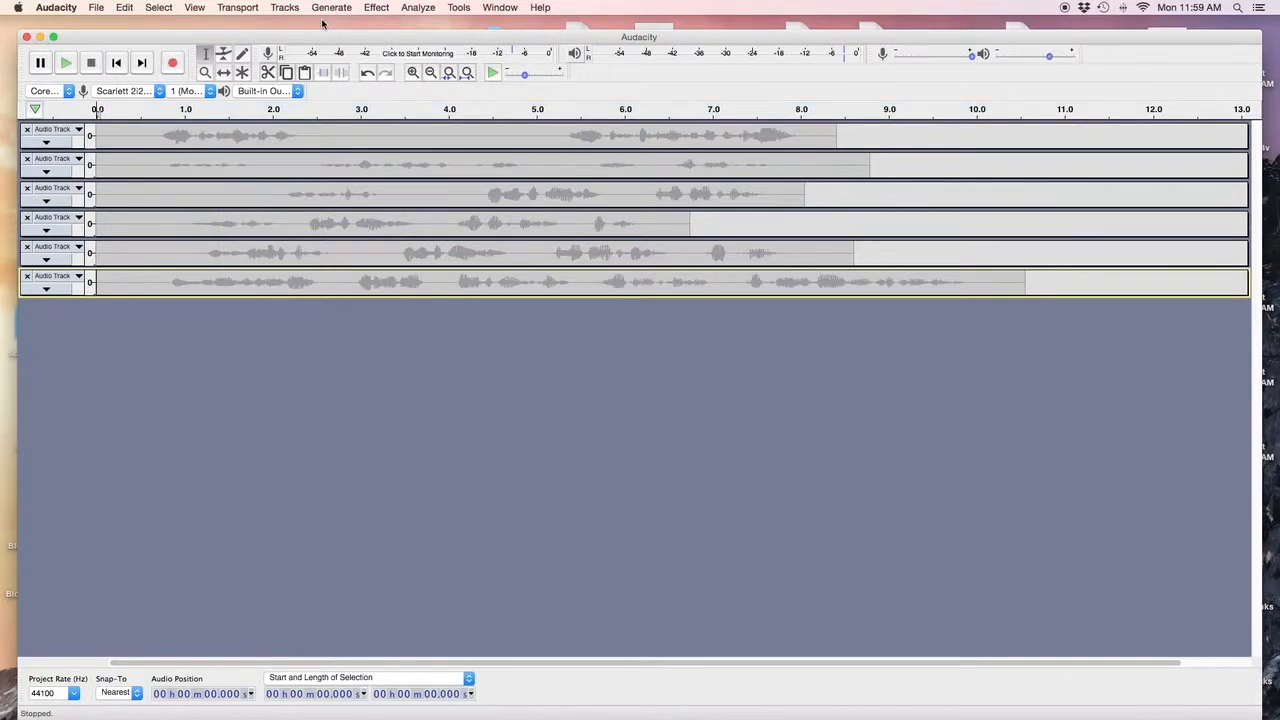
# Record a roughly 10-second narration take as a seventh track and enlarge its height.
pyautogui.click(173, 64)
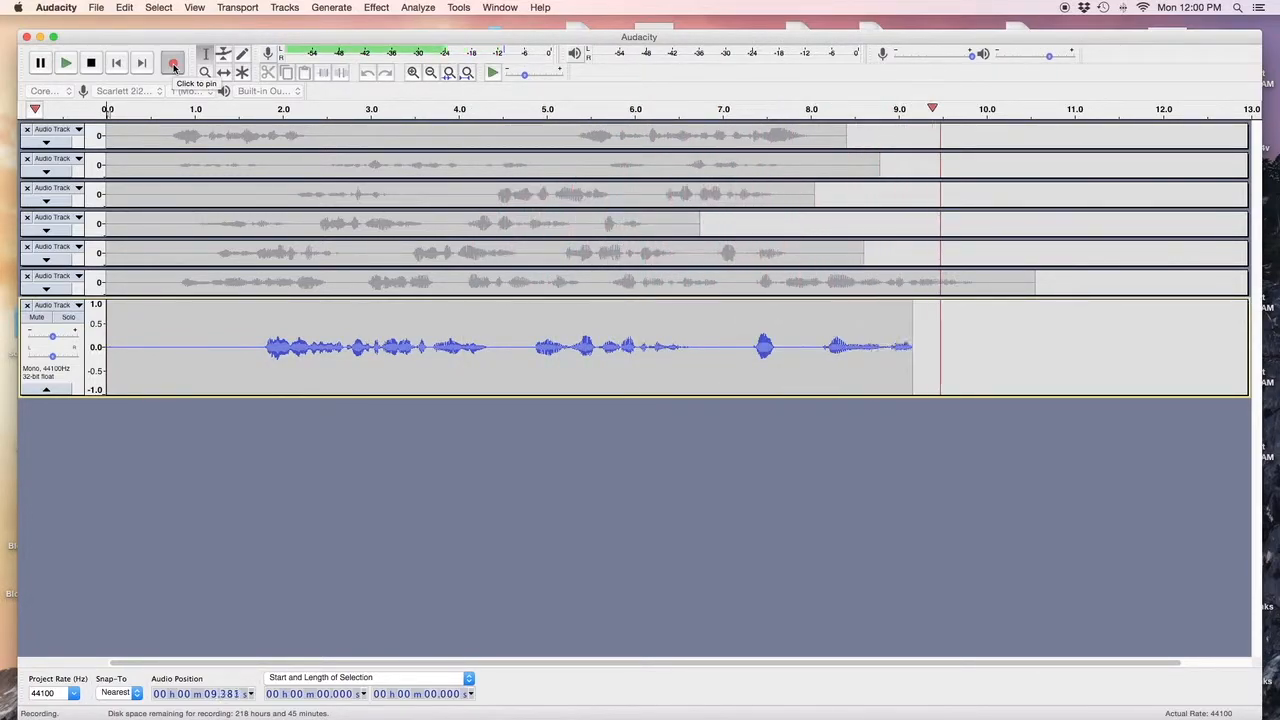
pyautogui.press('space')
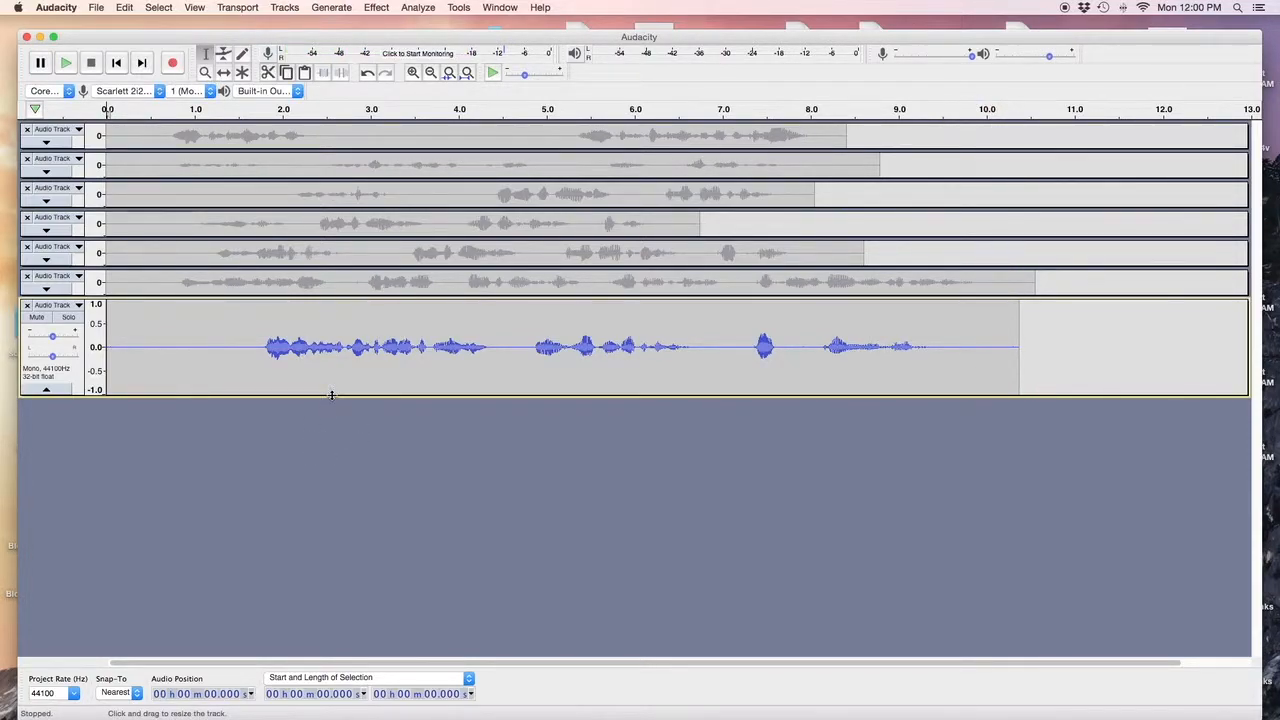
pyautogui.moveTo(331, 395); pyautogui.dragTo(334, 511)
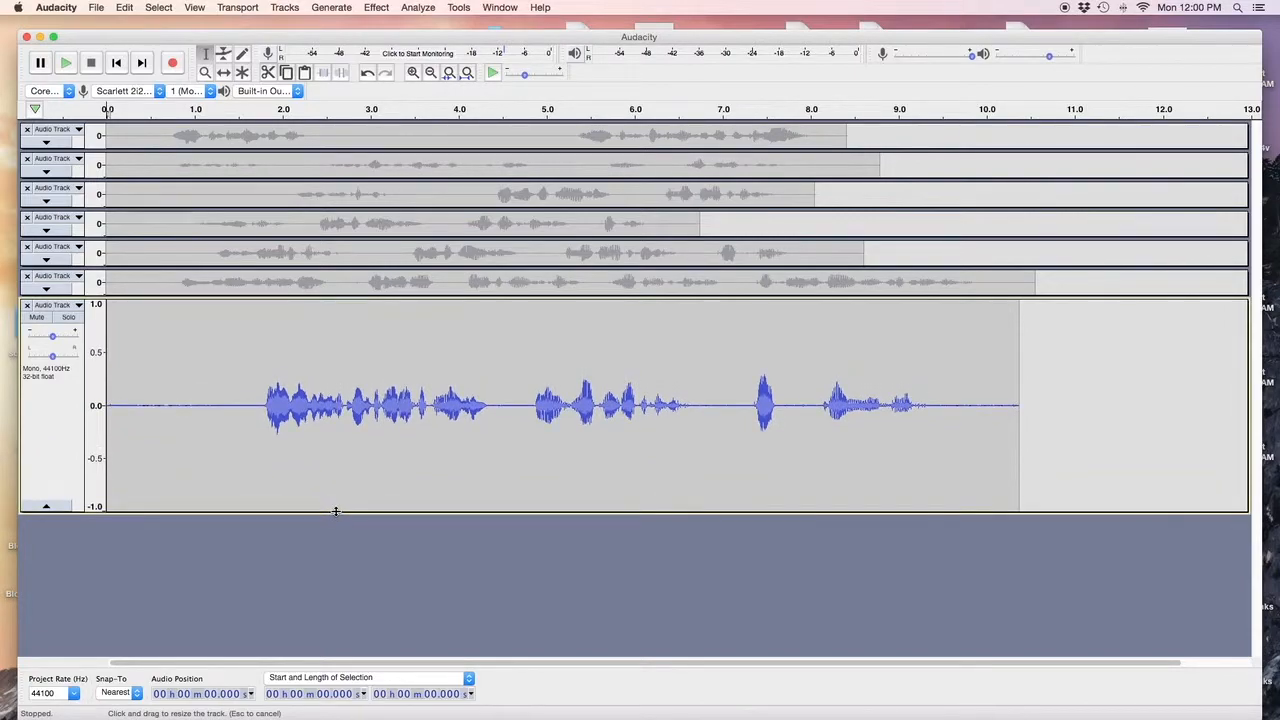
# Select the whole new take and measure its Contrast foreground volume at -30.73 dB.
pyautogui.doubleClick(172, 452)
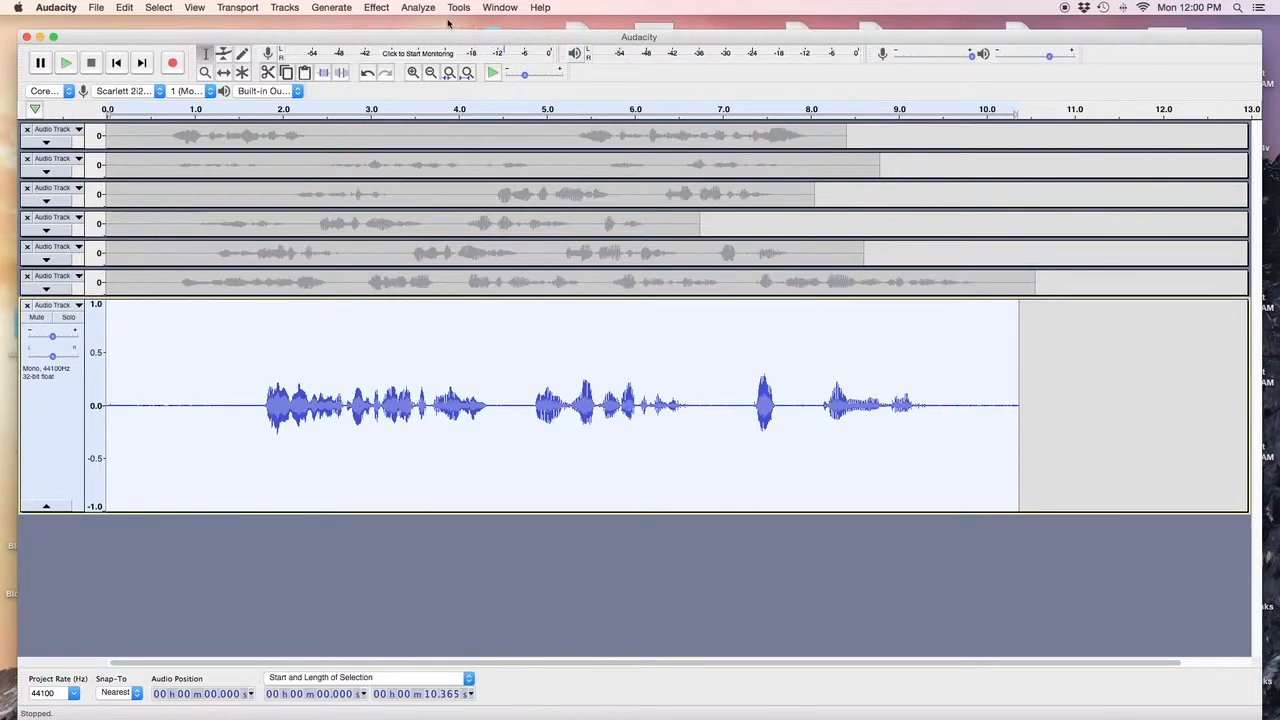
pyautogui.click(418, 8)
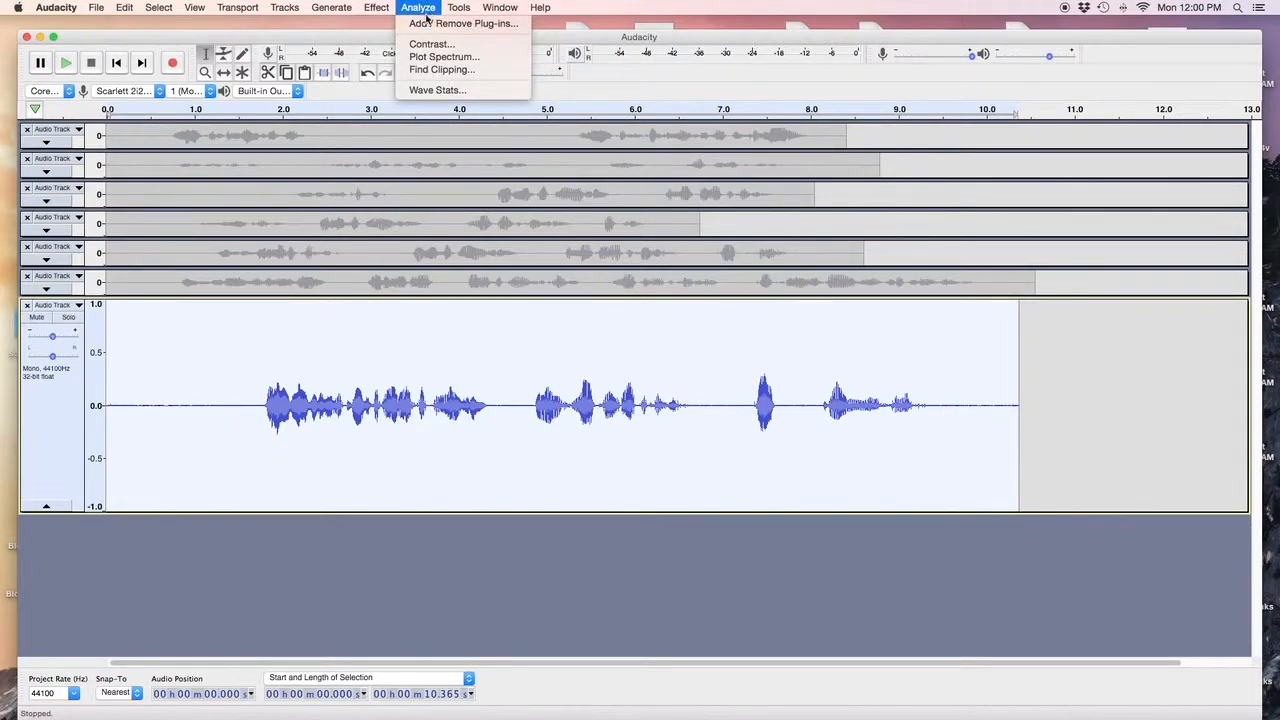
pyautogui.click(431, 45)
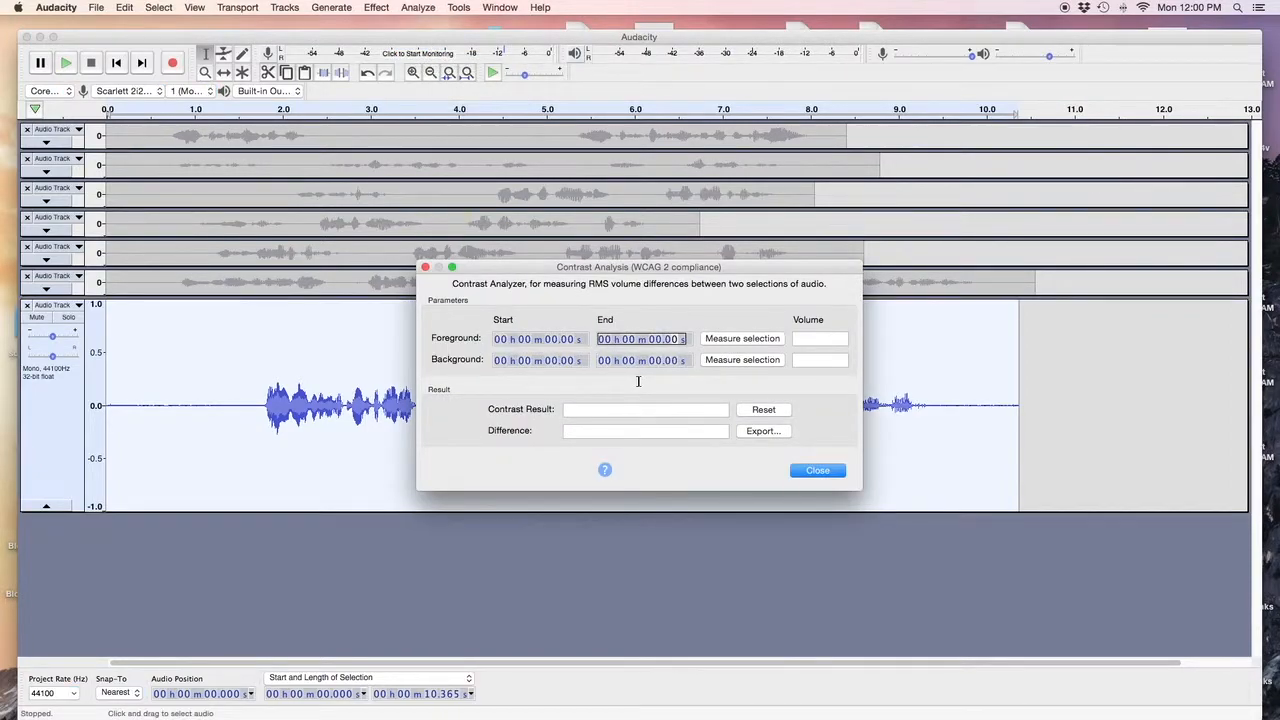
pyautogui.click(732, 338)
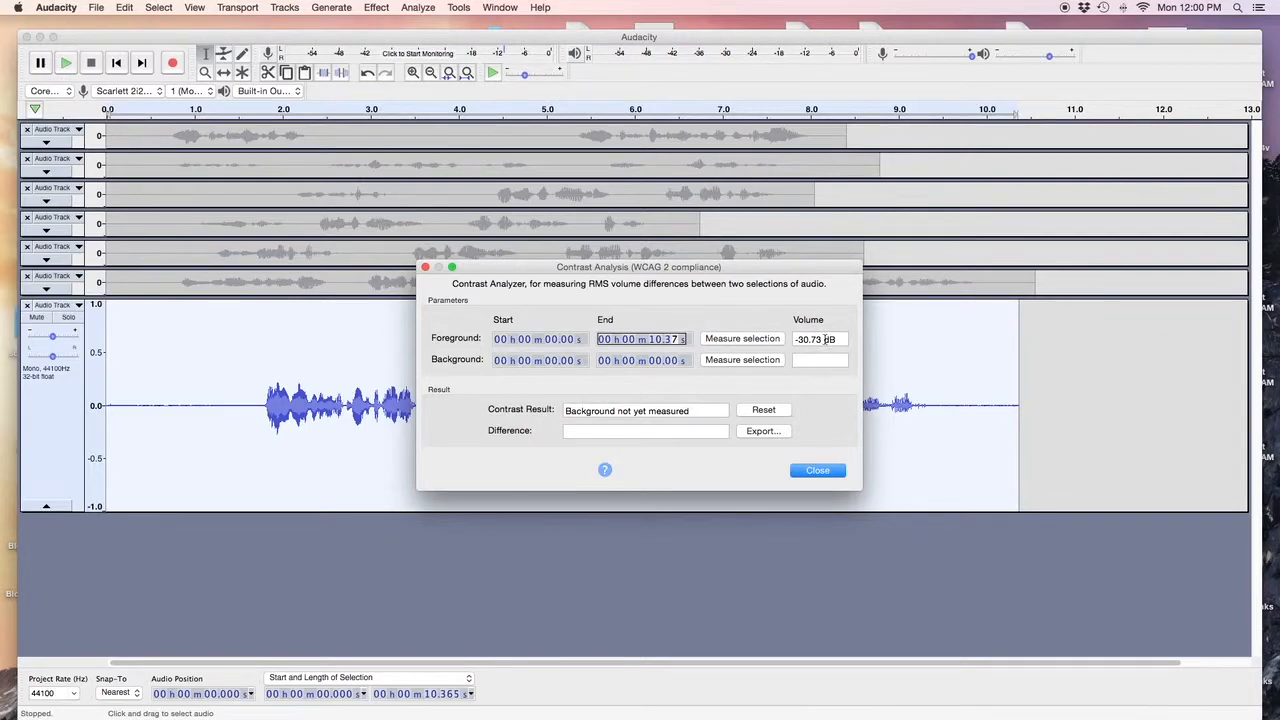
pyautogui.click(806, 479)
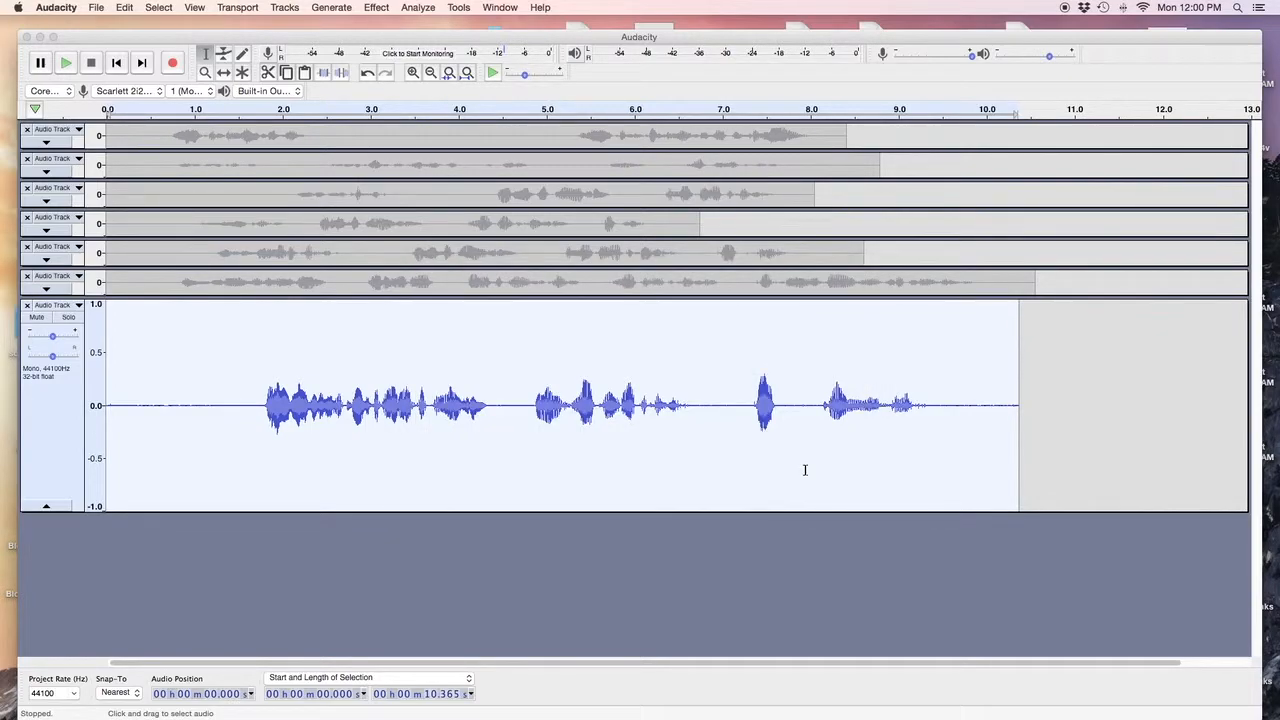
pyautogui.click(424, 8)
pyautogui.click(444, 90)
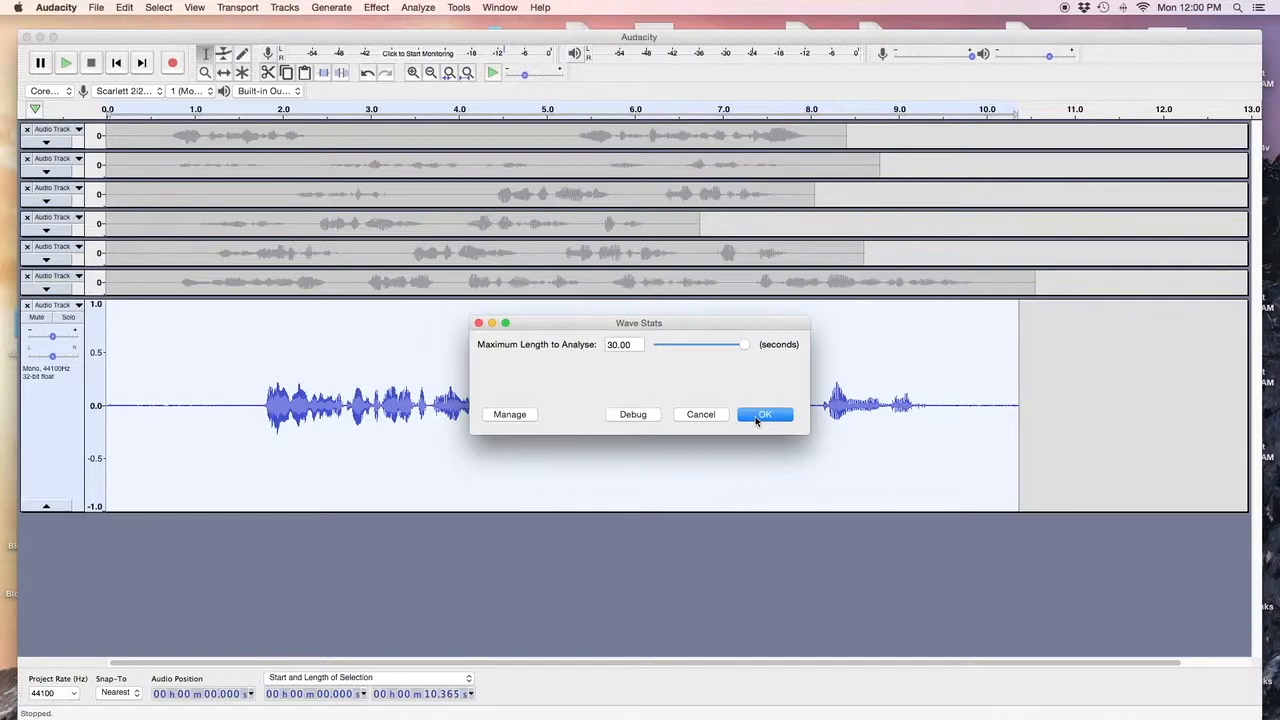
pyautogui.click(760, 414)
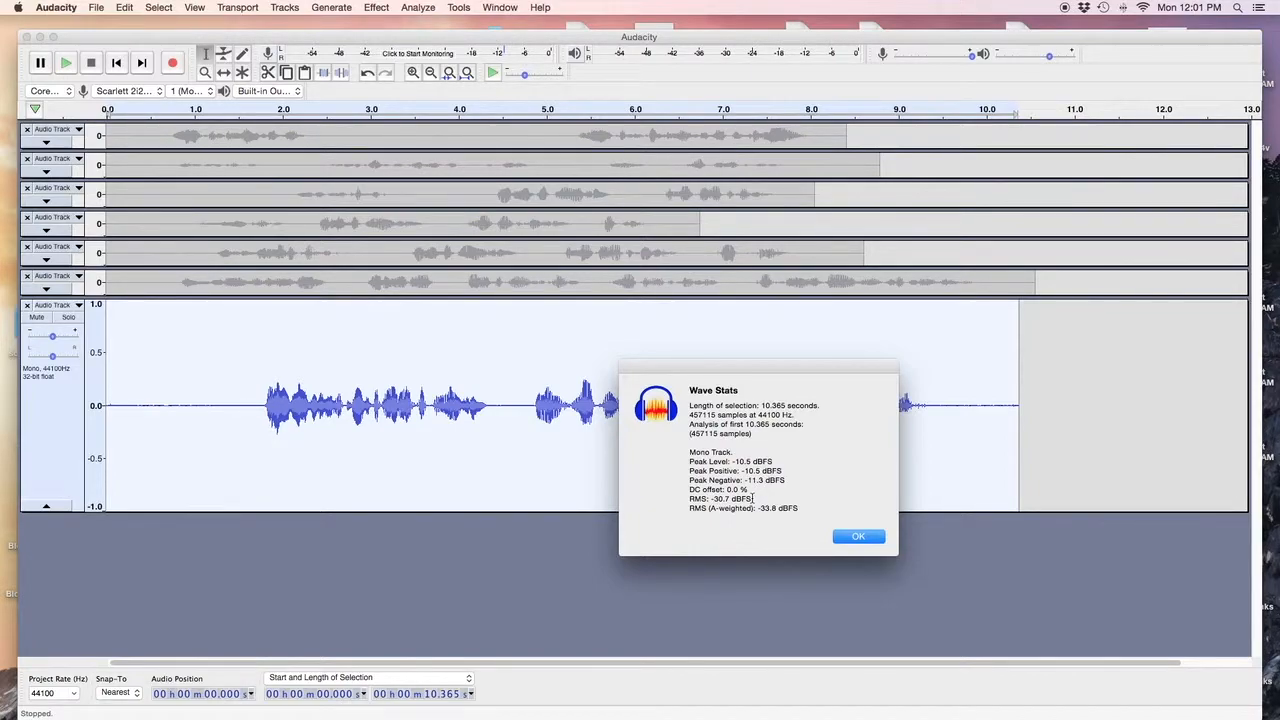
pyautogui.click(852, 538)
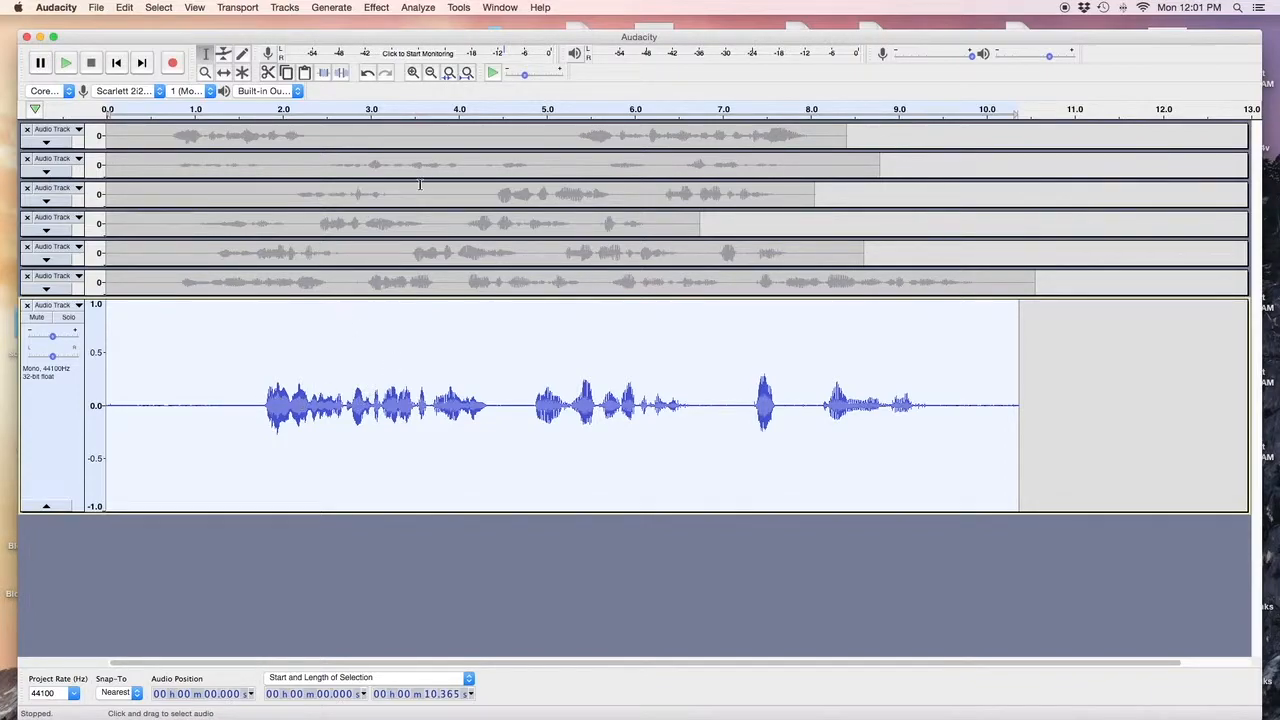
# Apply a 16000 Hz lowpass Classic Filter to the new take.
pyautogui.click(372, 10)
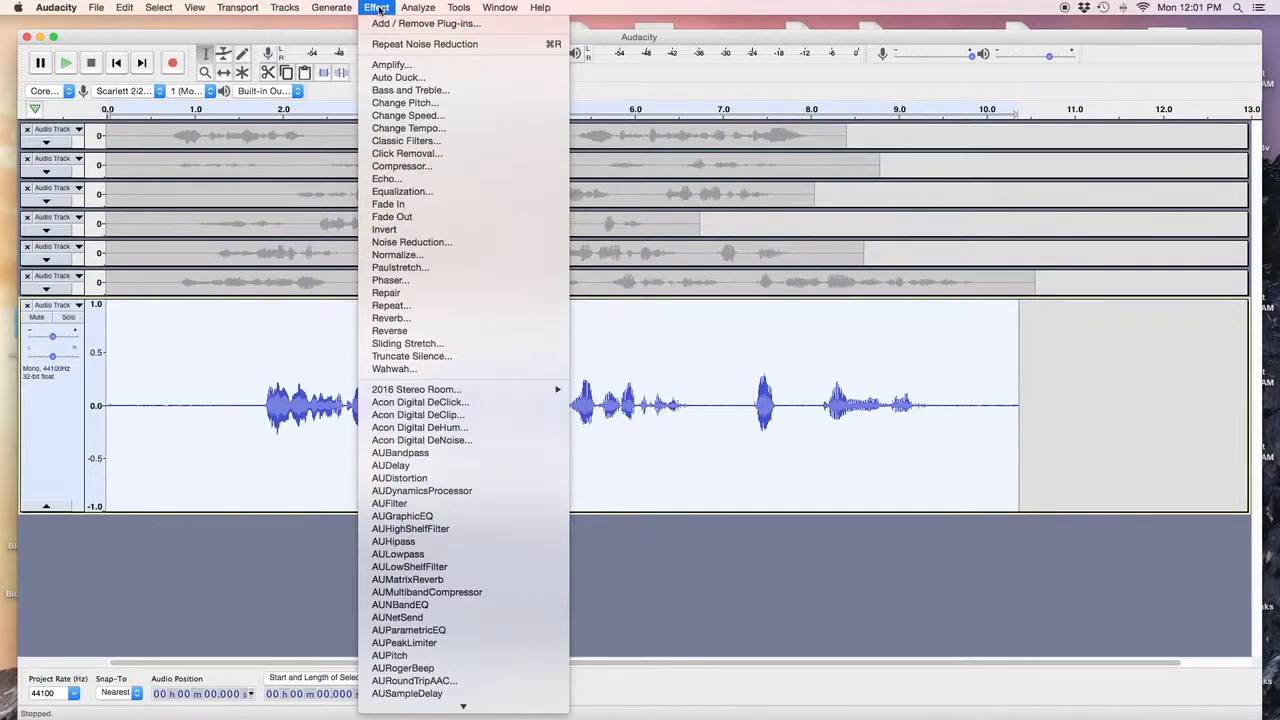
pyautogui.click(416, 141)
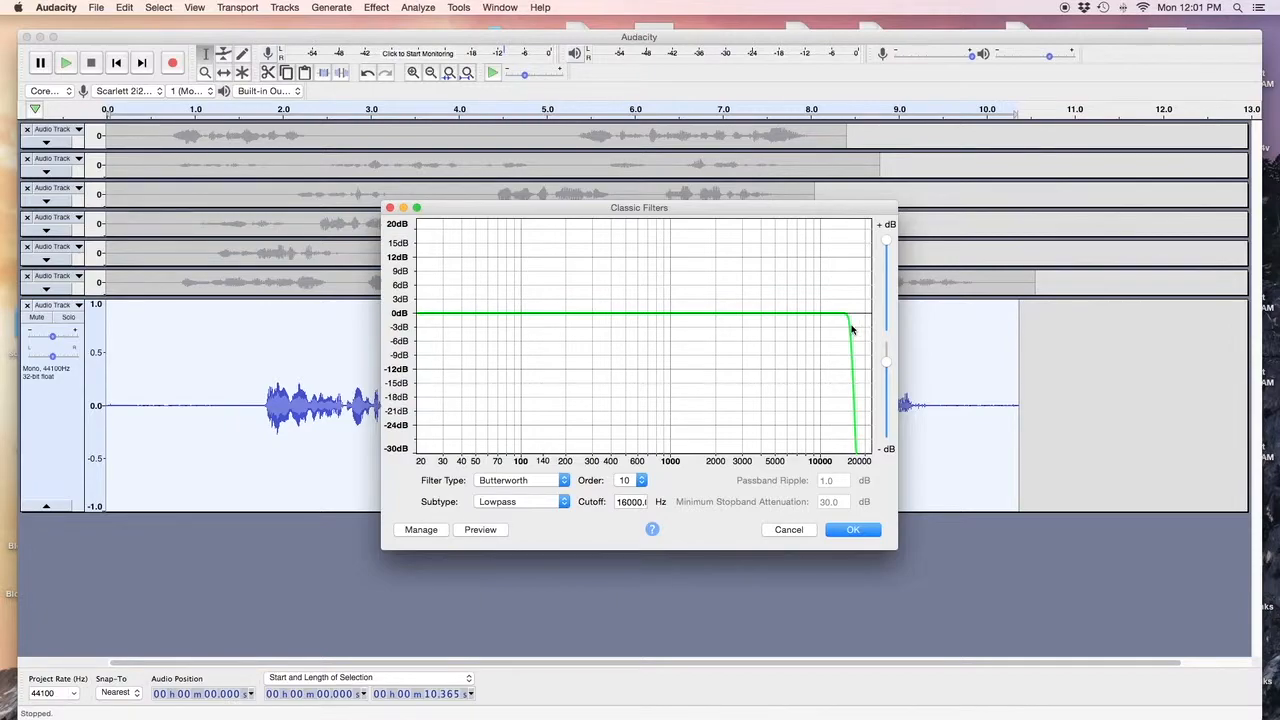
pyautogui.click(849, 532)
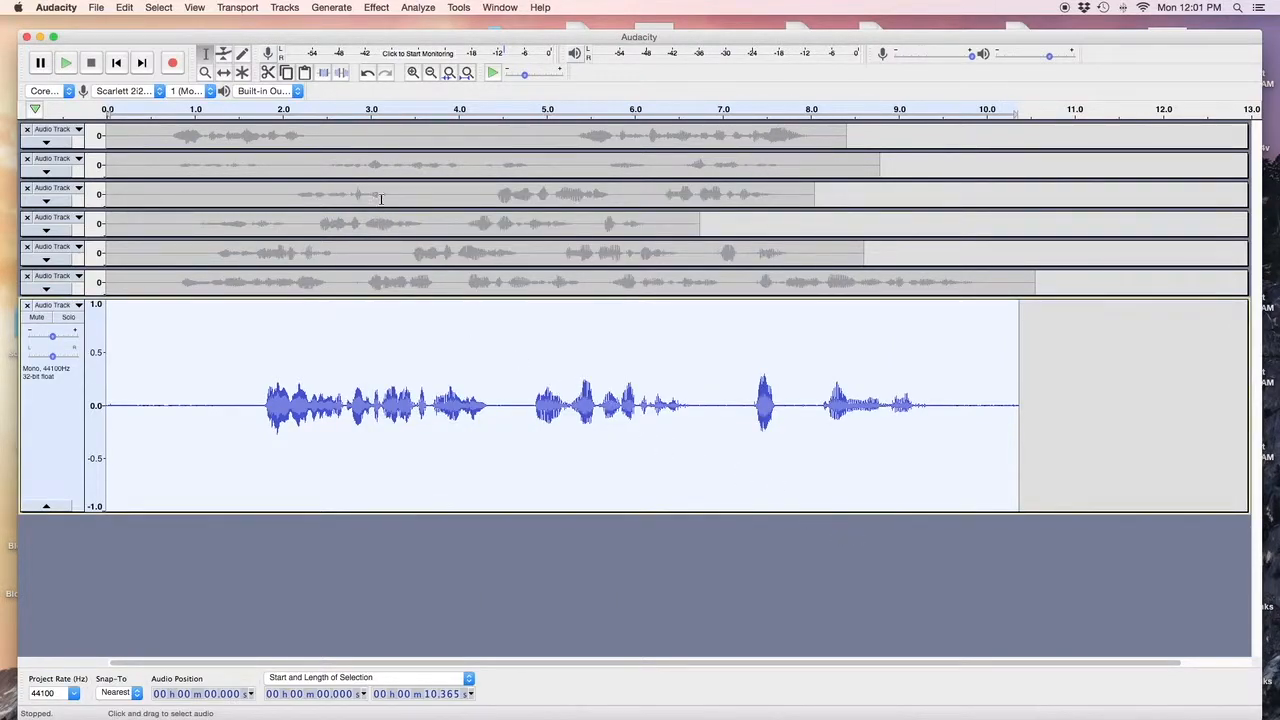
# Apply a Butterworth Highpass Classic Filter with an 80 Hz cutoff.
pyautogui.click(377, 8)
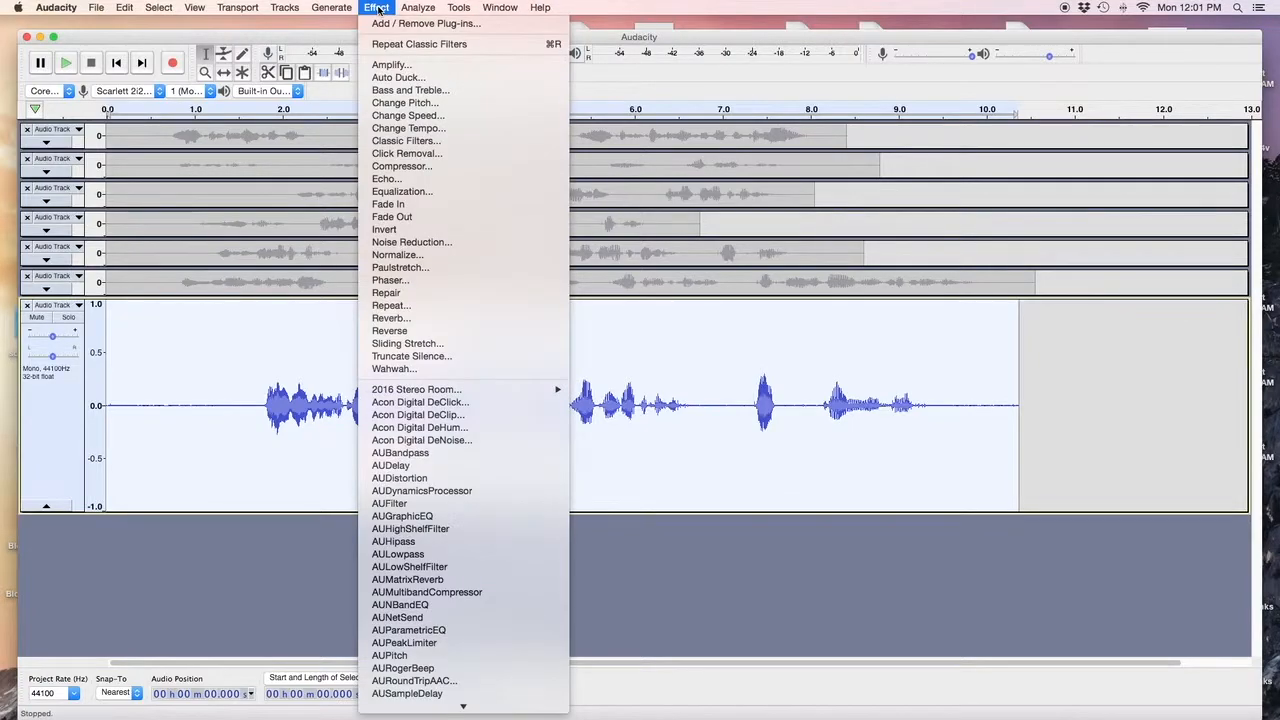
pyautogui.click(406, 145)
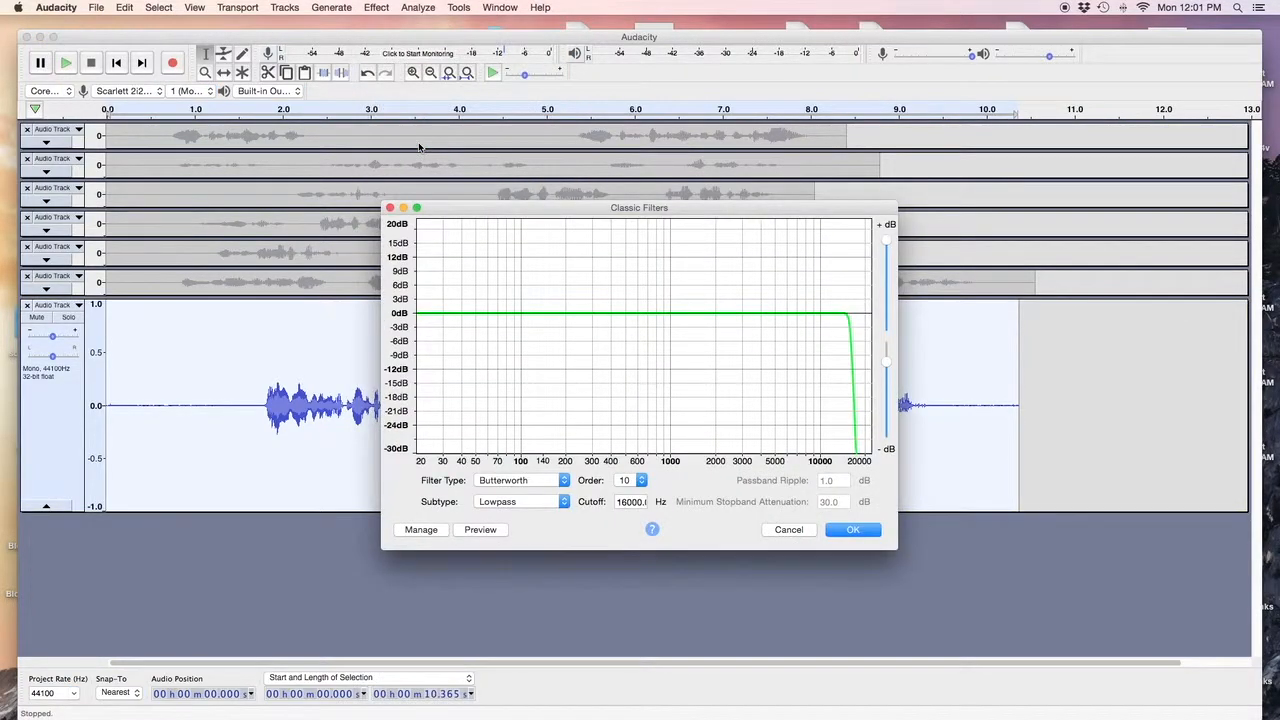
pyautogui.click(563, 504)
pyautogui.click(533, 517)
pyautogui.doubleClick(636, 501)
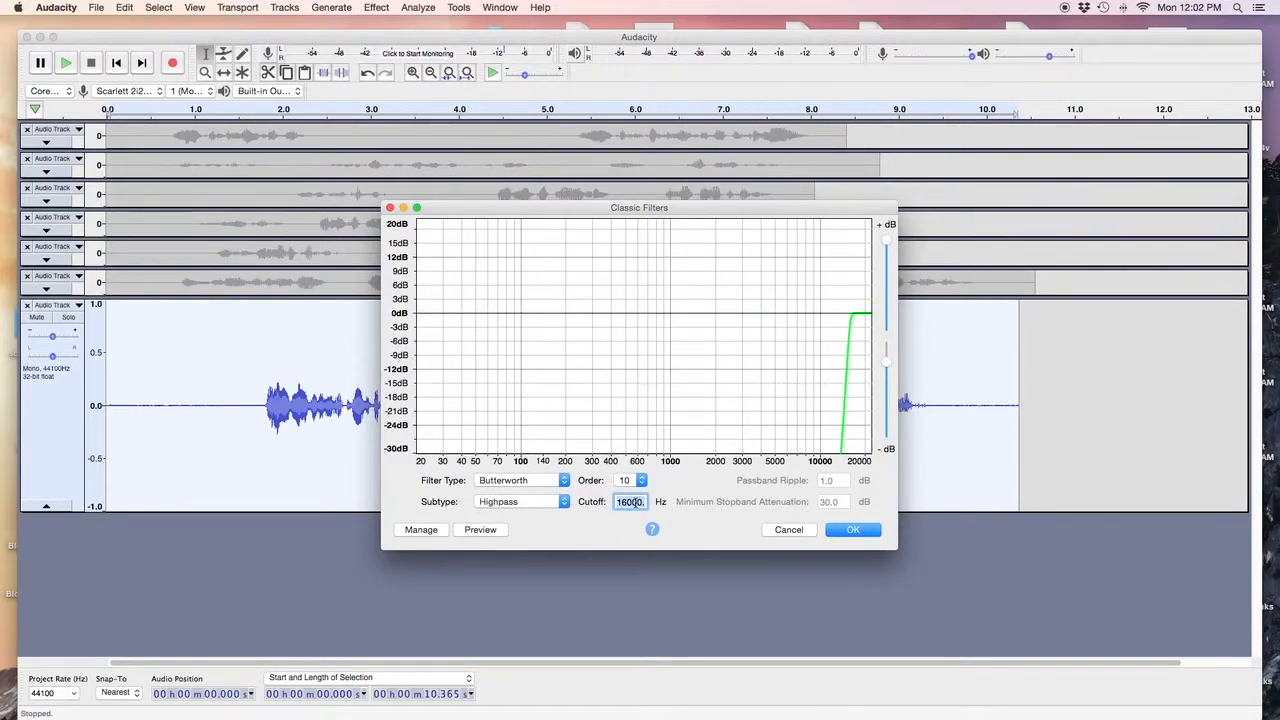
pyautogui.write('80')
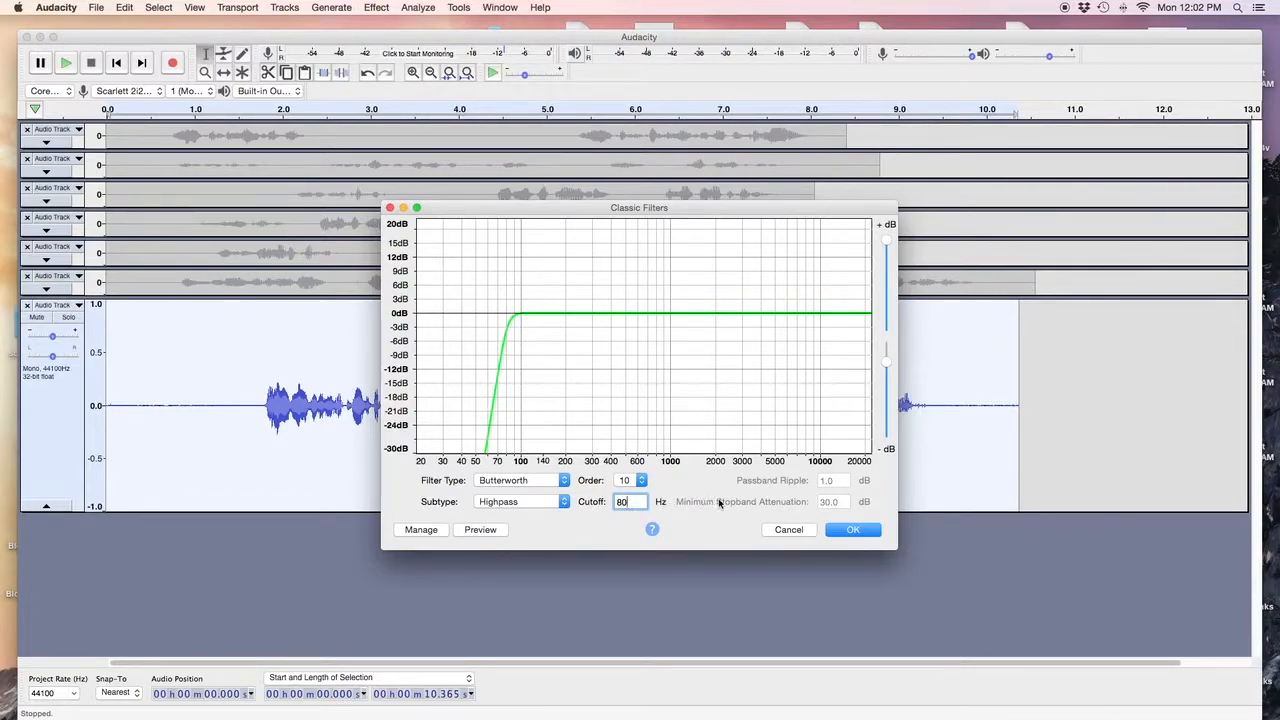
pyautogui.click(849, 530)
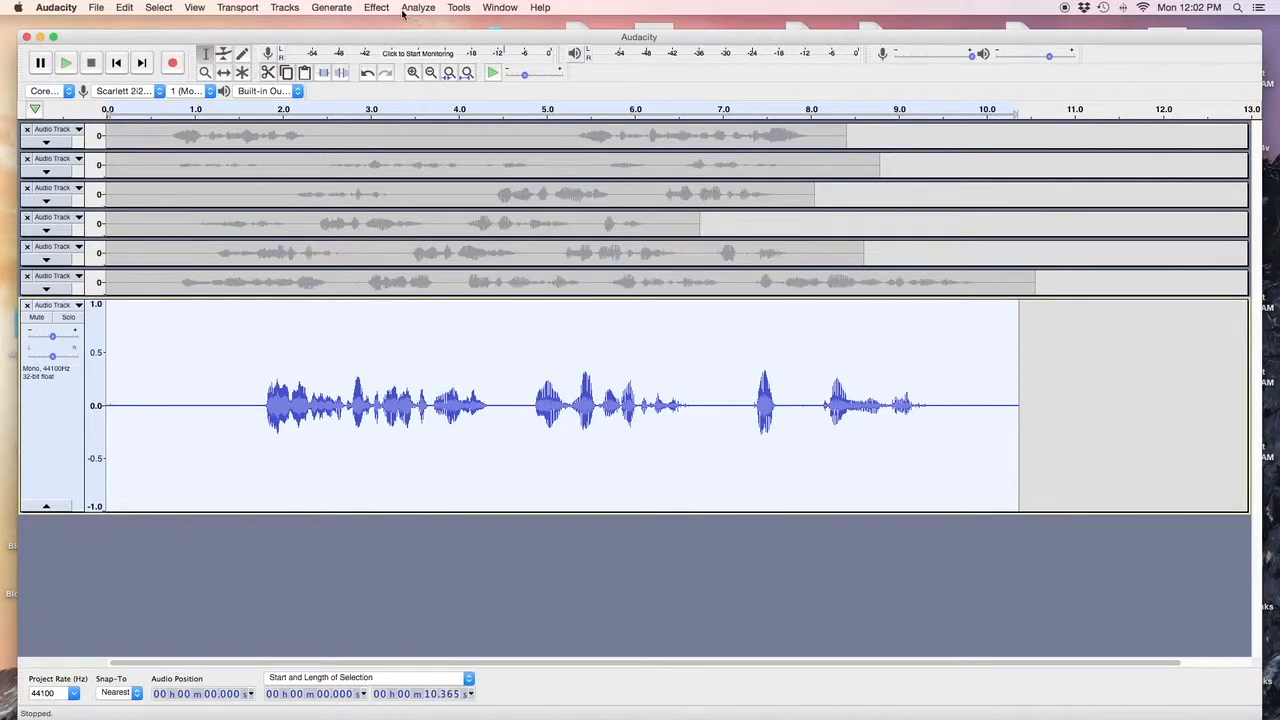
# Apply RMS Normalize to the take with a -19.00 dB target level.
pyautogui.click(386, 10)
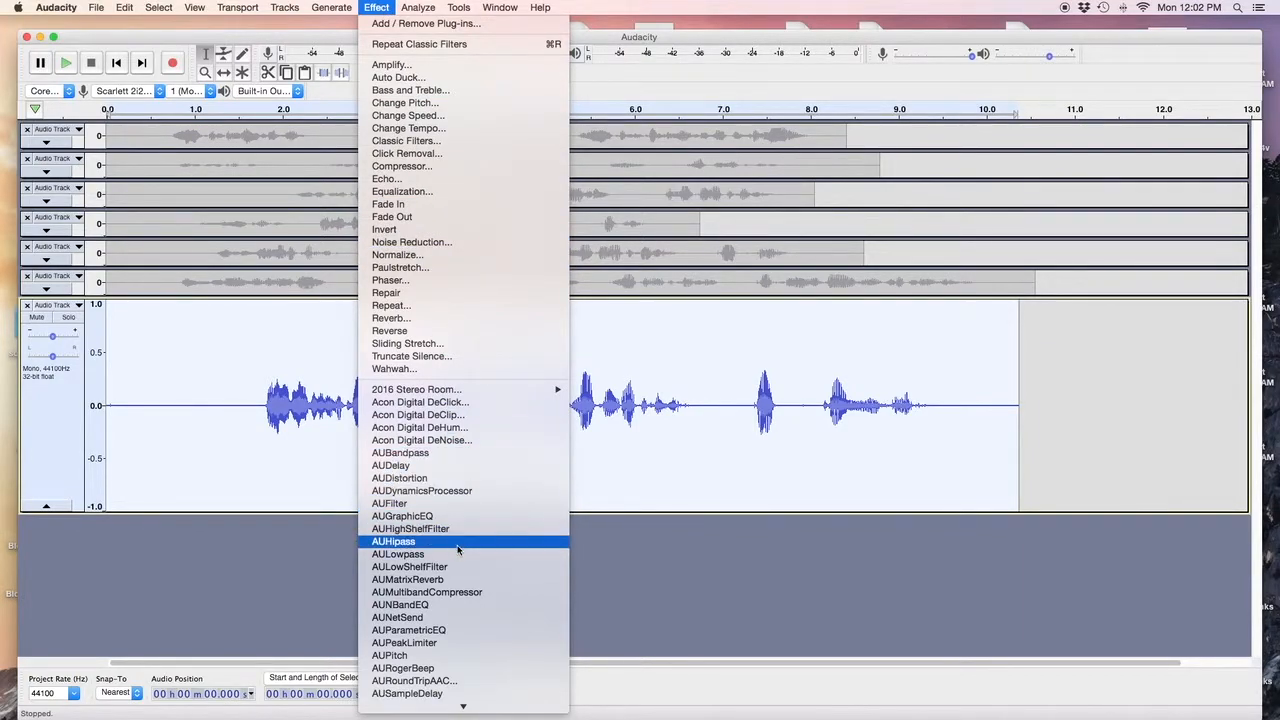
pyautogui.scroll(-3, 458, 549)
pyautogui.scroll(-10, 458, 549)
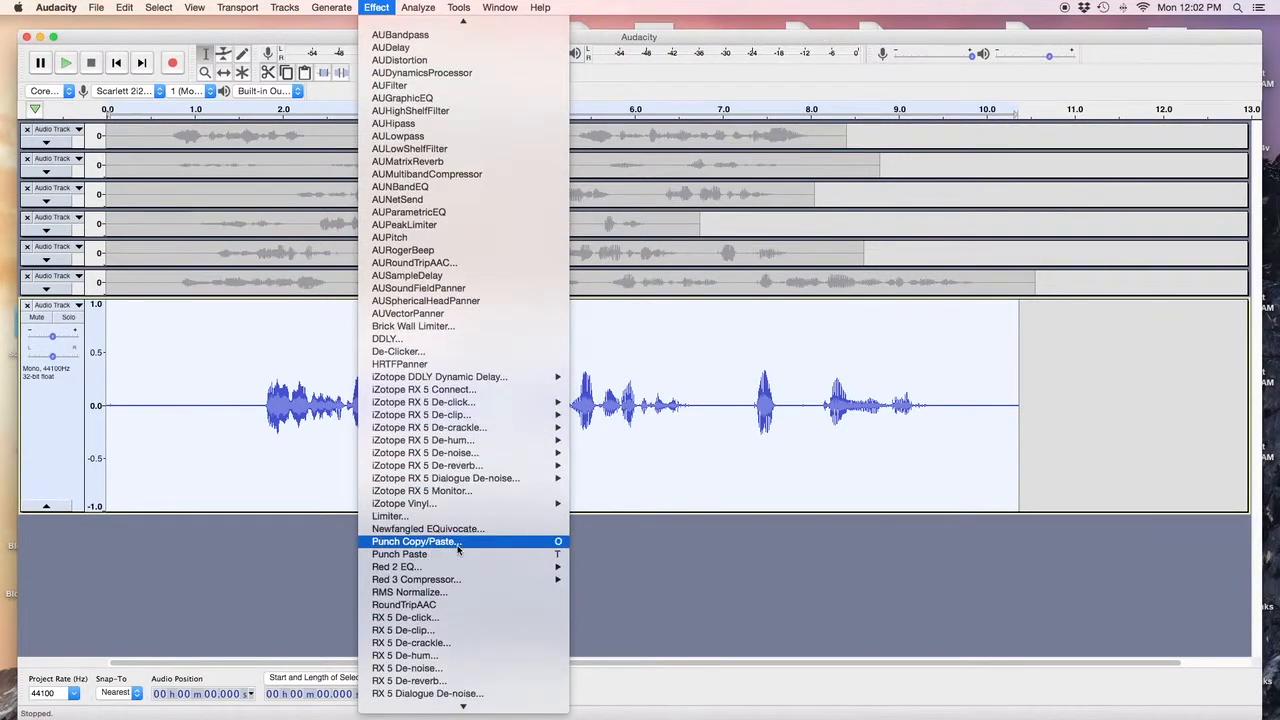
pyautogui.scroll(-3, 458, 549)
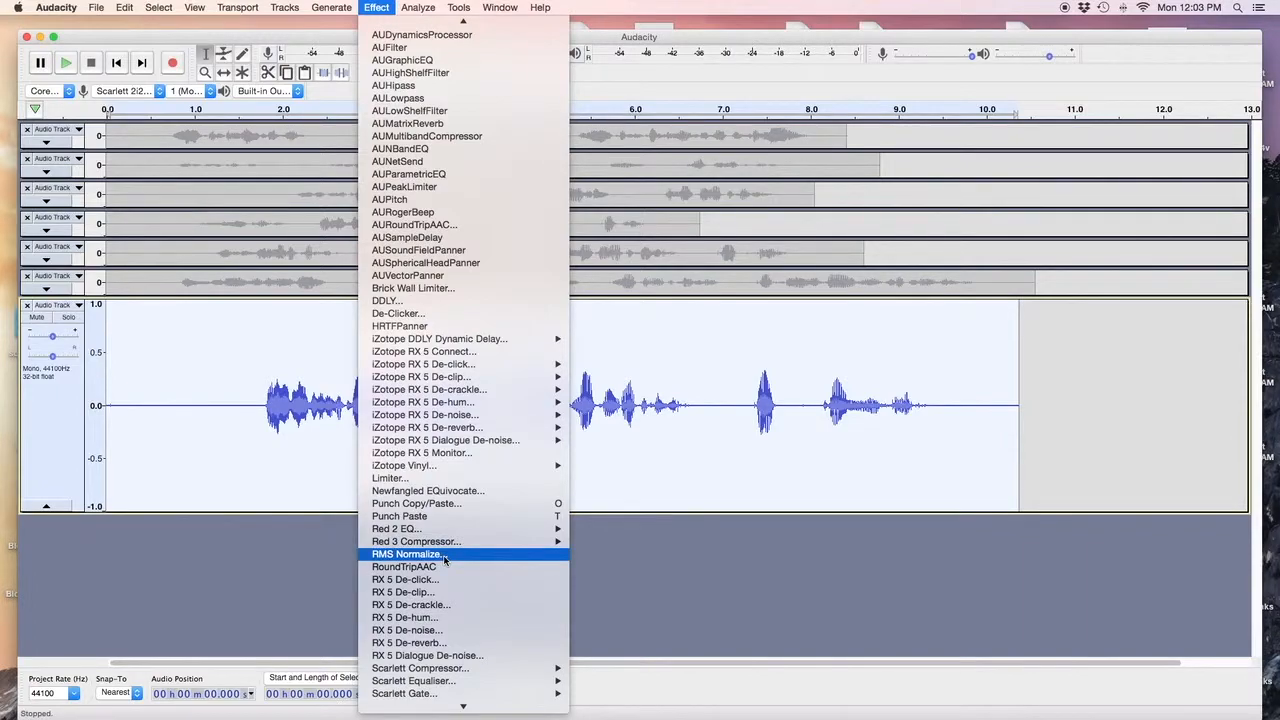
pyautogui.click(445, 560)
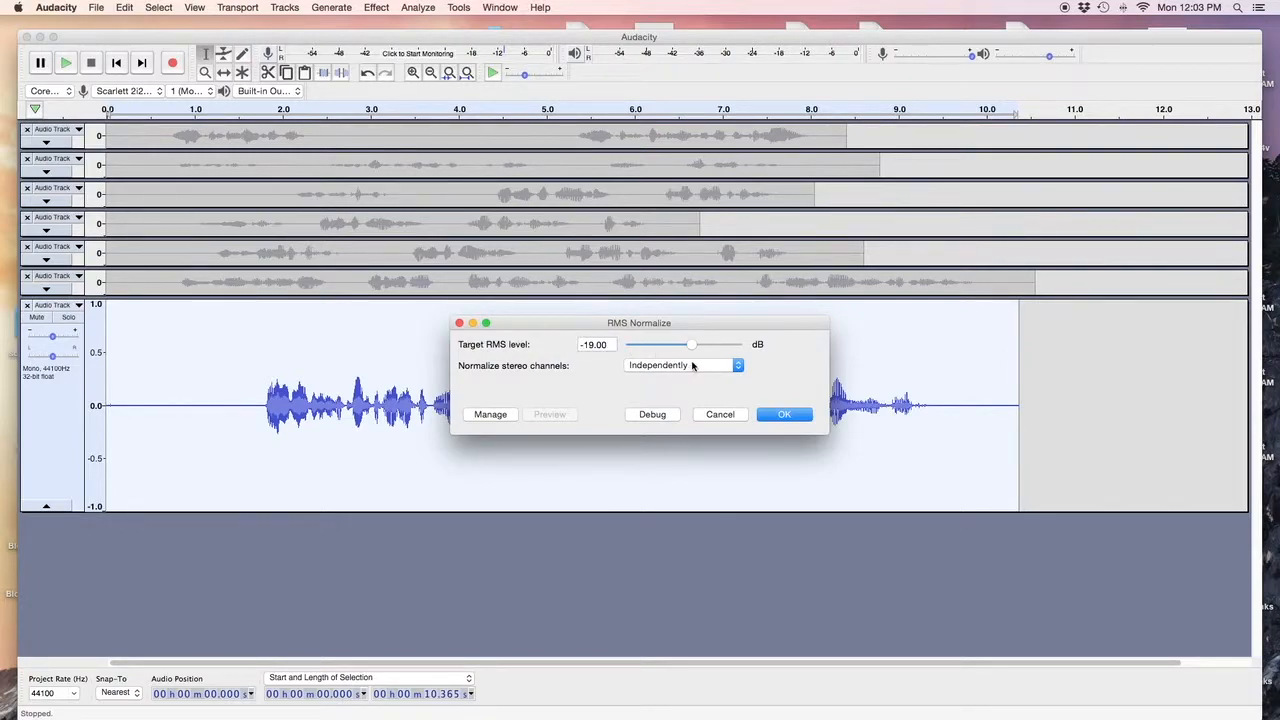
pyautogui.click(784, 416)
pyautogui.click(784, 416)
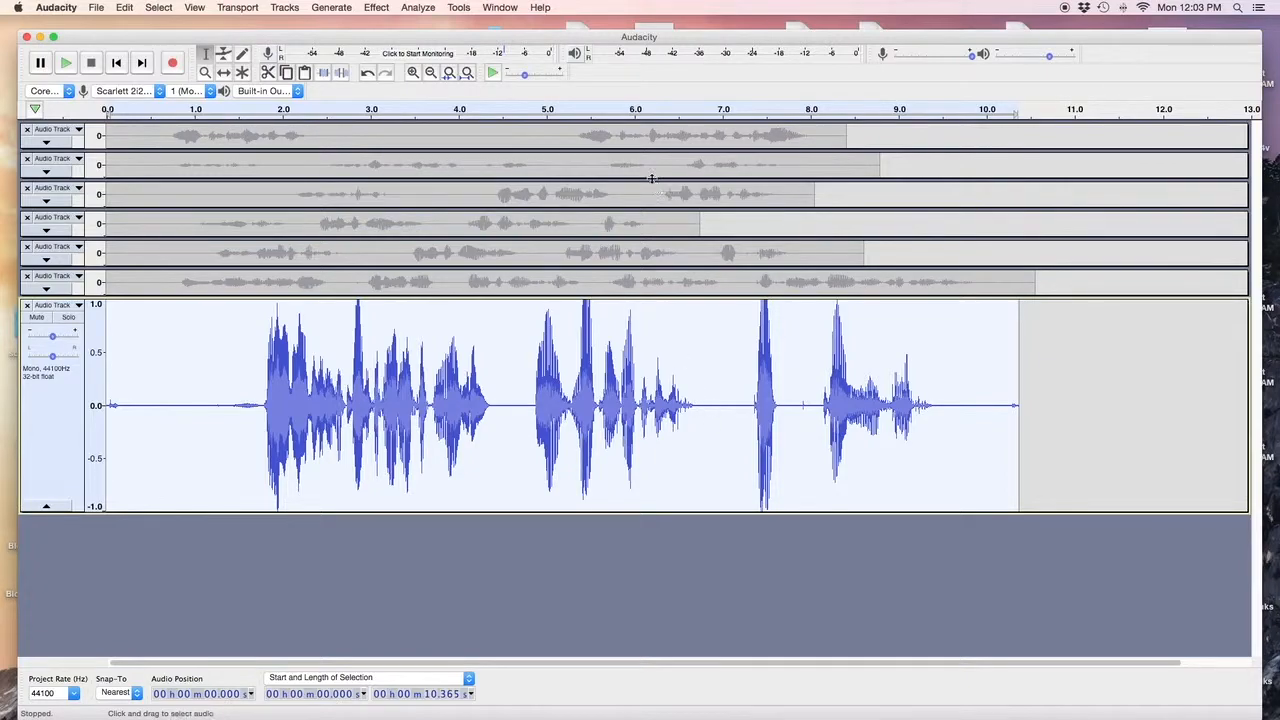
pyautogui.click(428, 8)
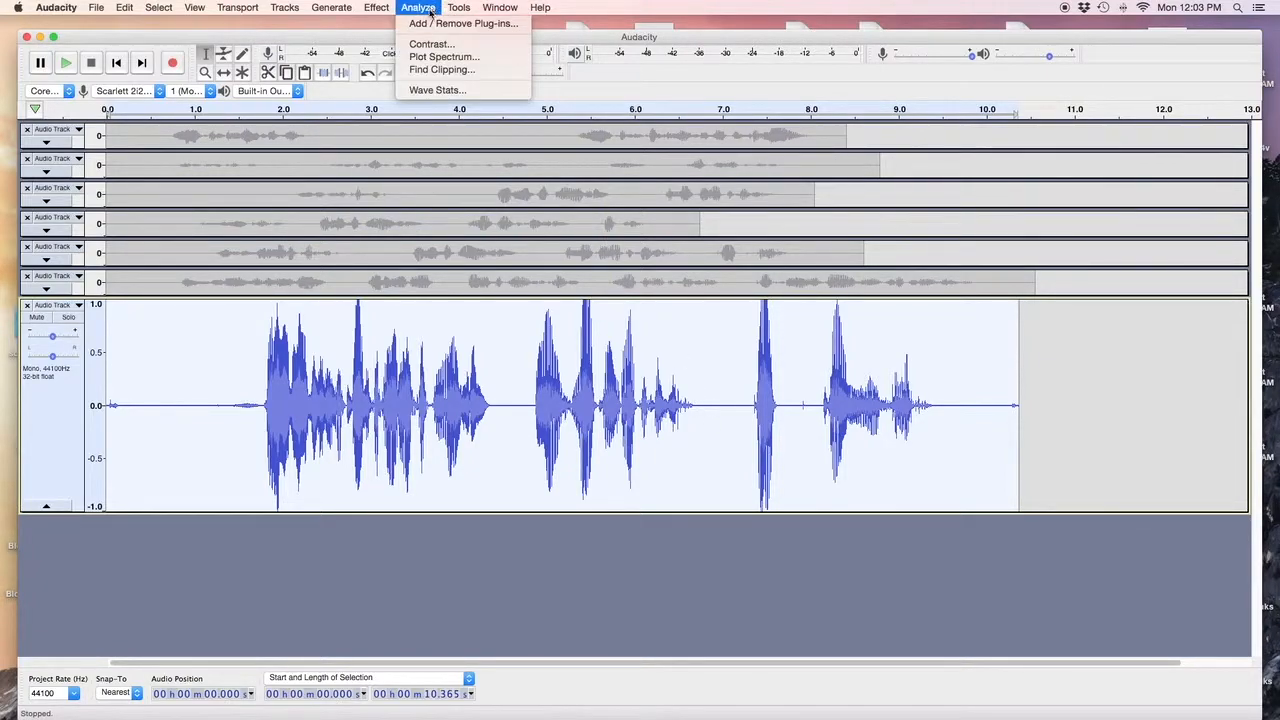
pyautogui.click(446, 46)
pyautogui.click(750, 340)
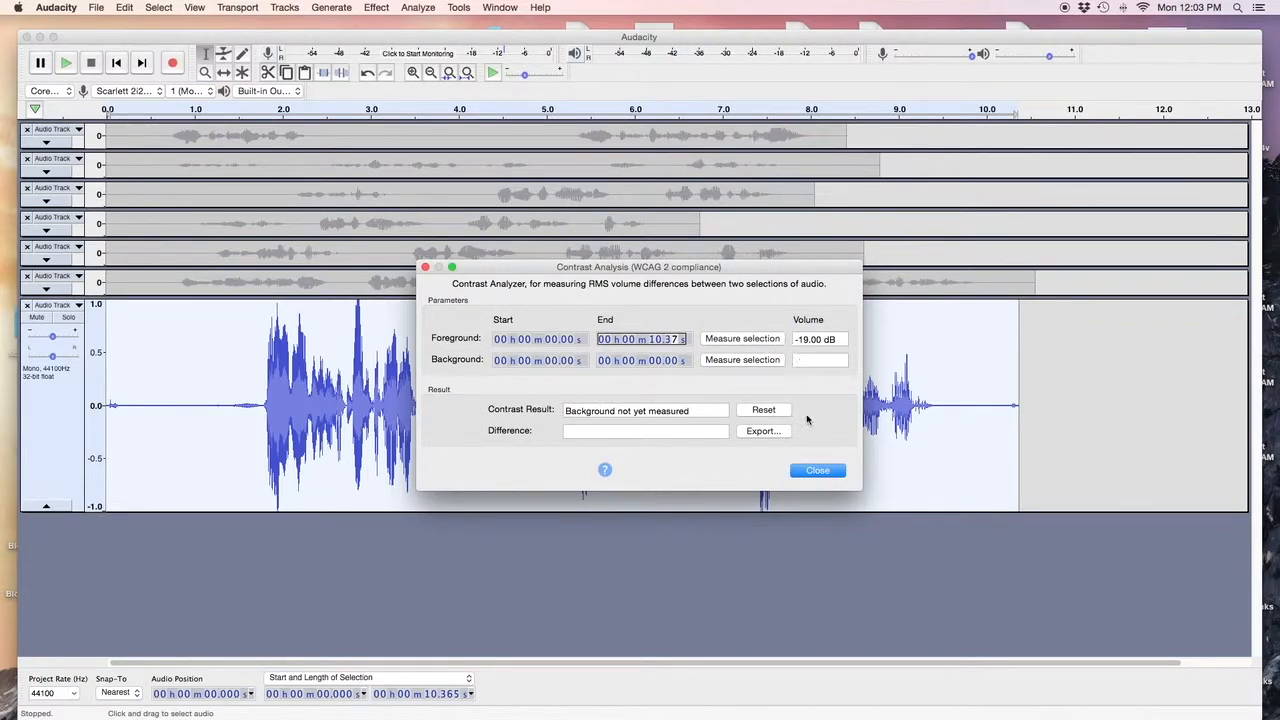
pyautogui.click(810, 472)
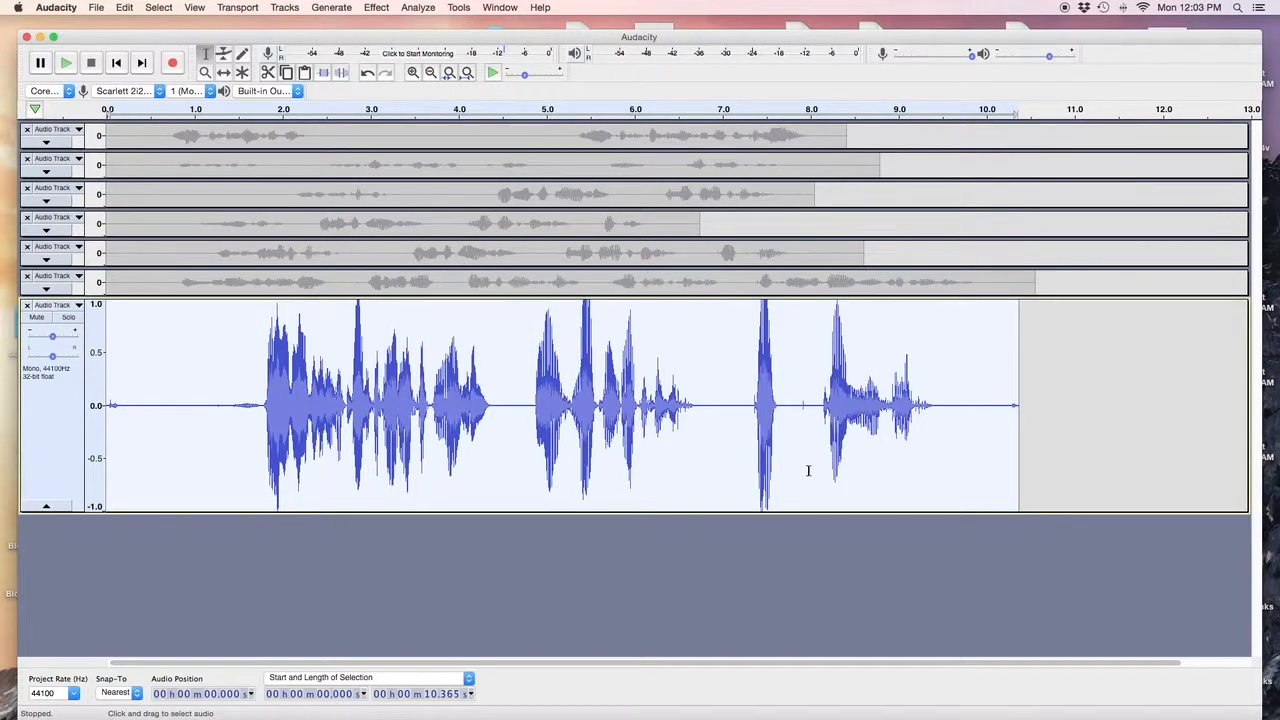
pyautogui.click(420, 8)
pyautogui.click(437, 90)
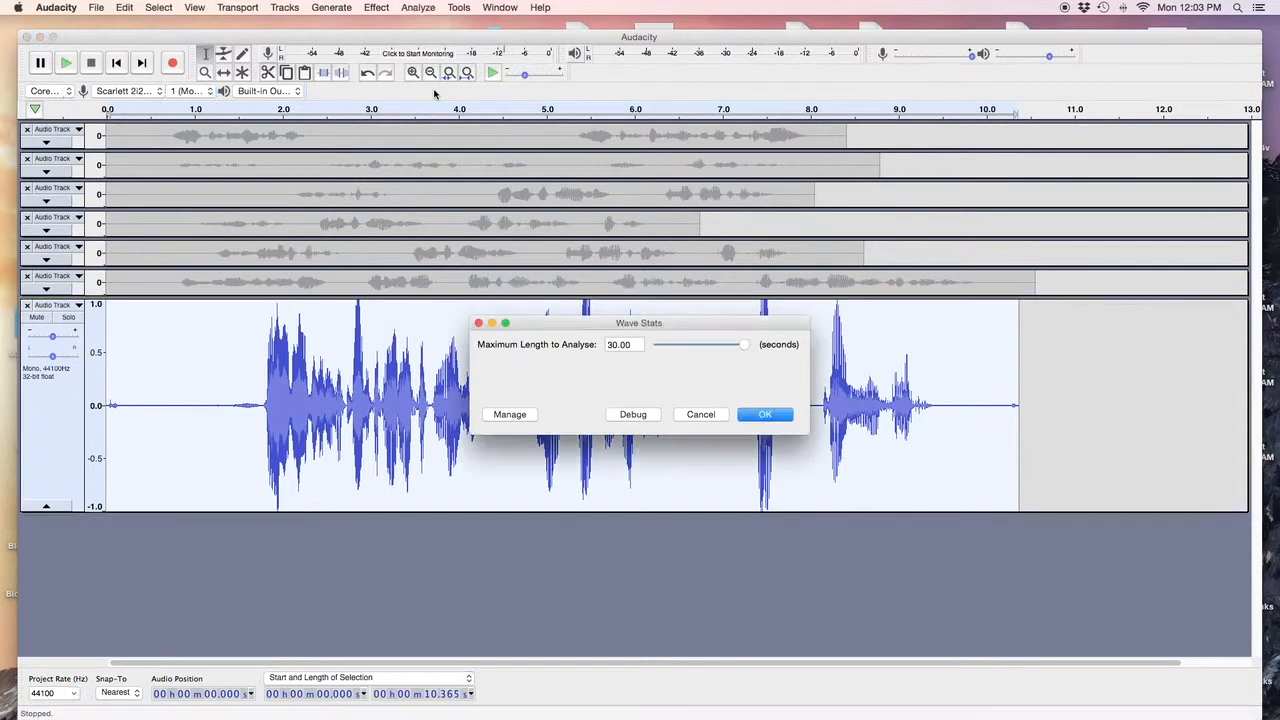
pyautogui.click(767, 416)
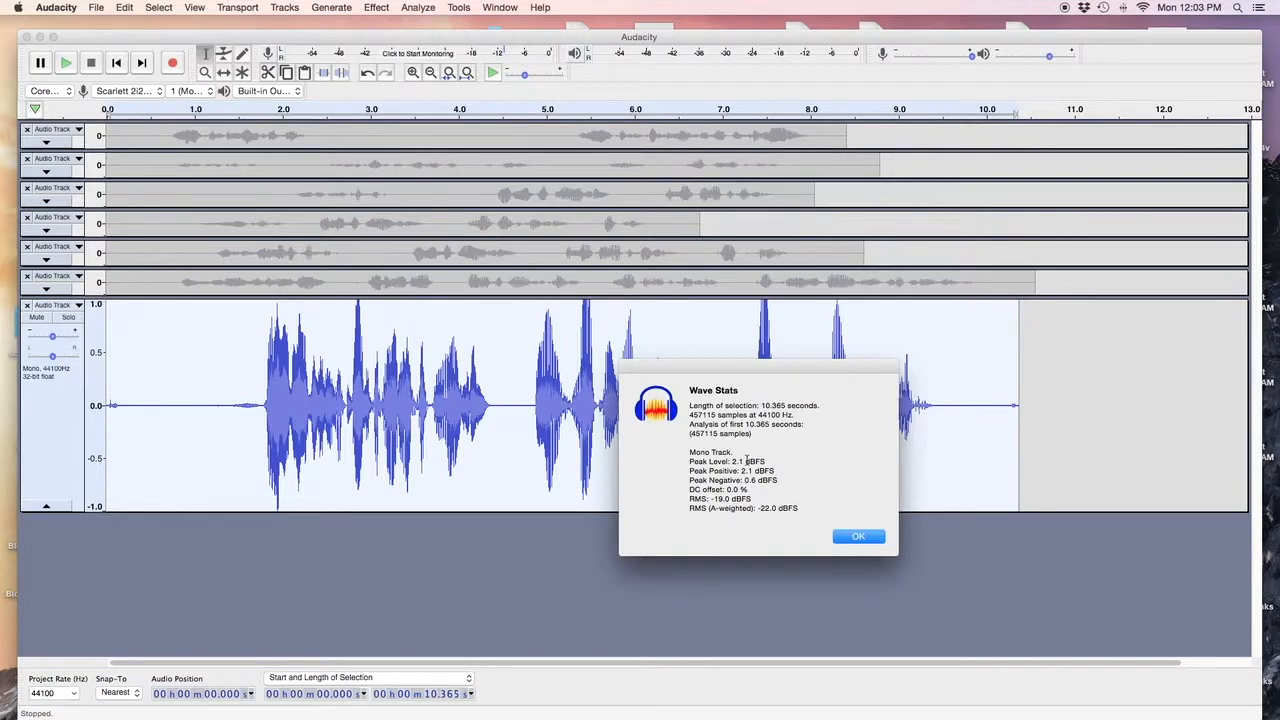
pyautogui.click(855, 537)
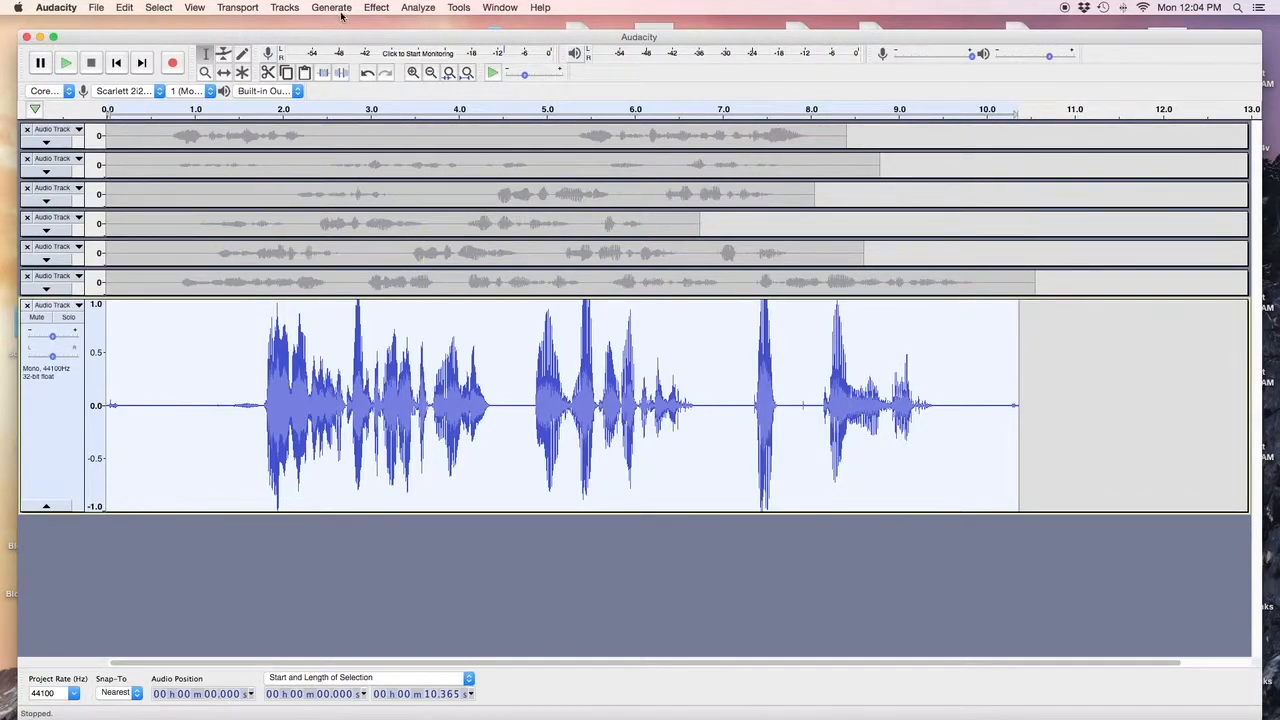
# Compress the take with the threshold raised to -4 dB.
pyautogui.click(377, 8)
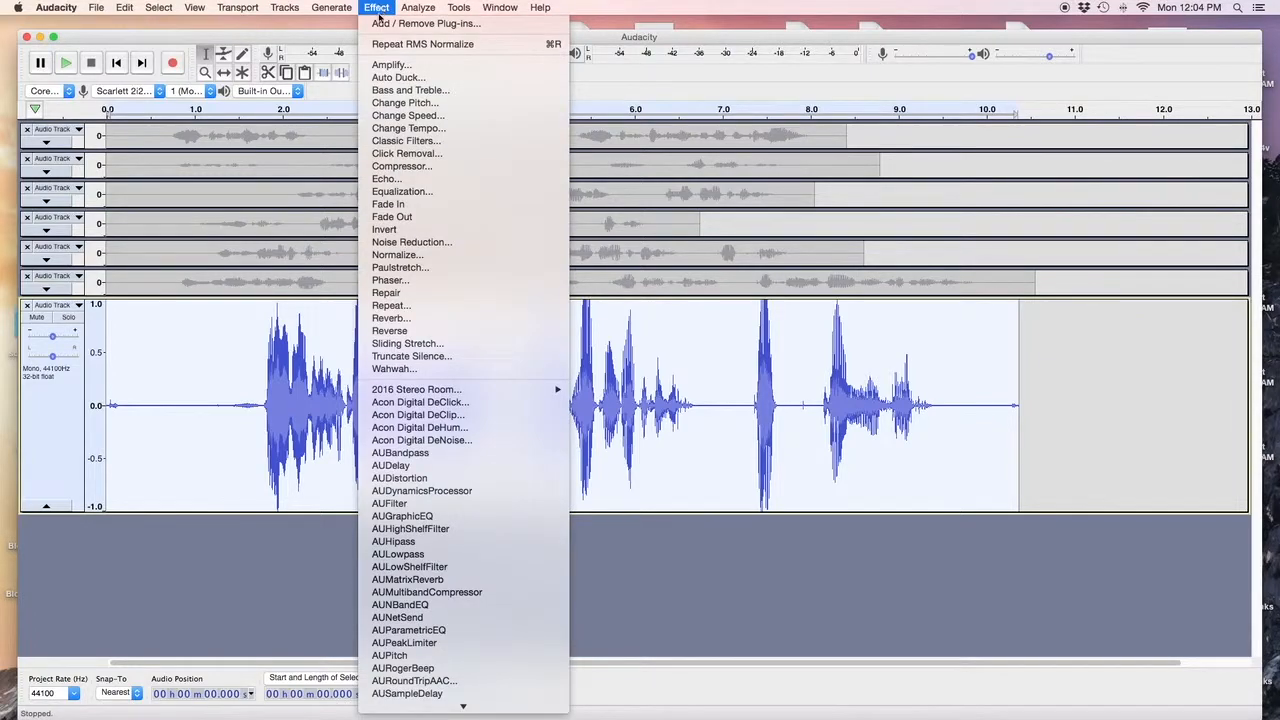
pyautogui.click(421, 167)
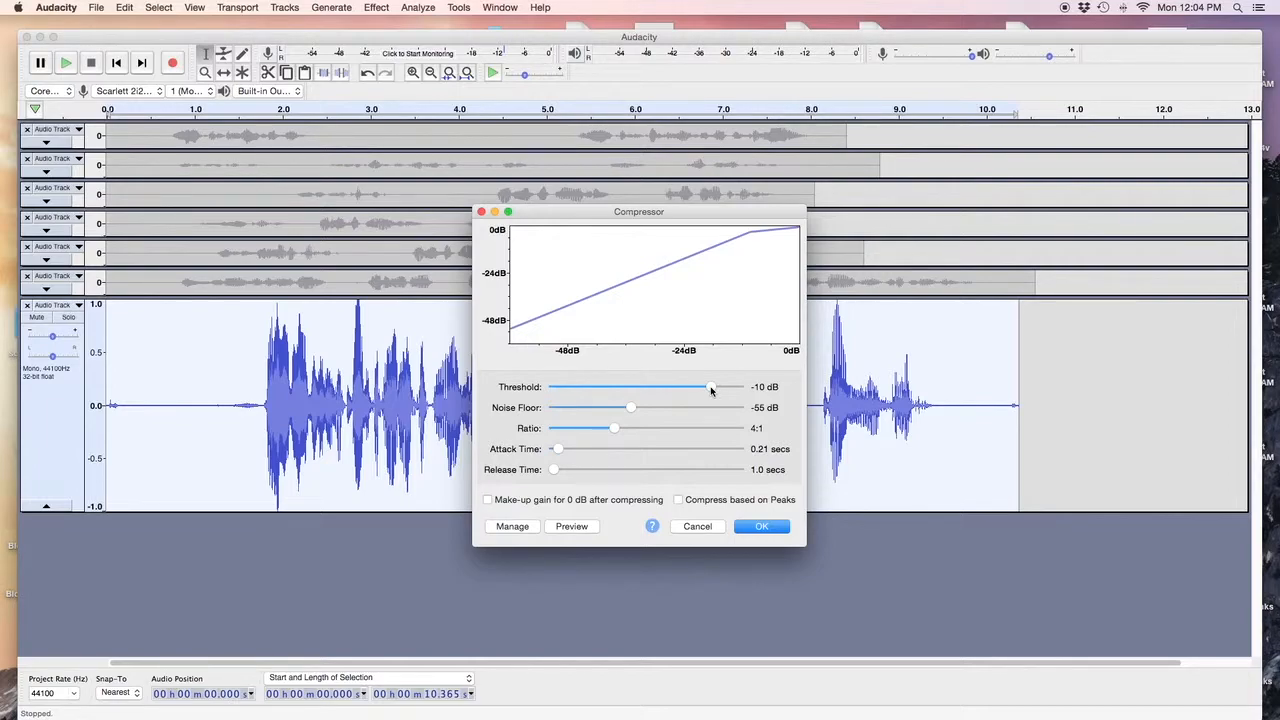
pyautogui.moveTo(711, 391); pyautogui.dragTo(730, 390)
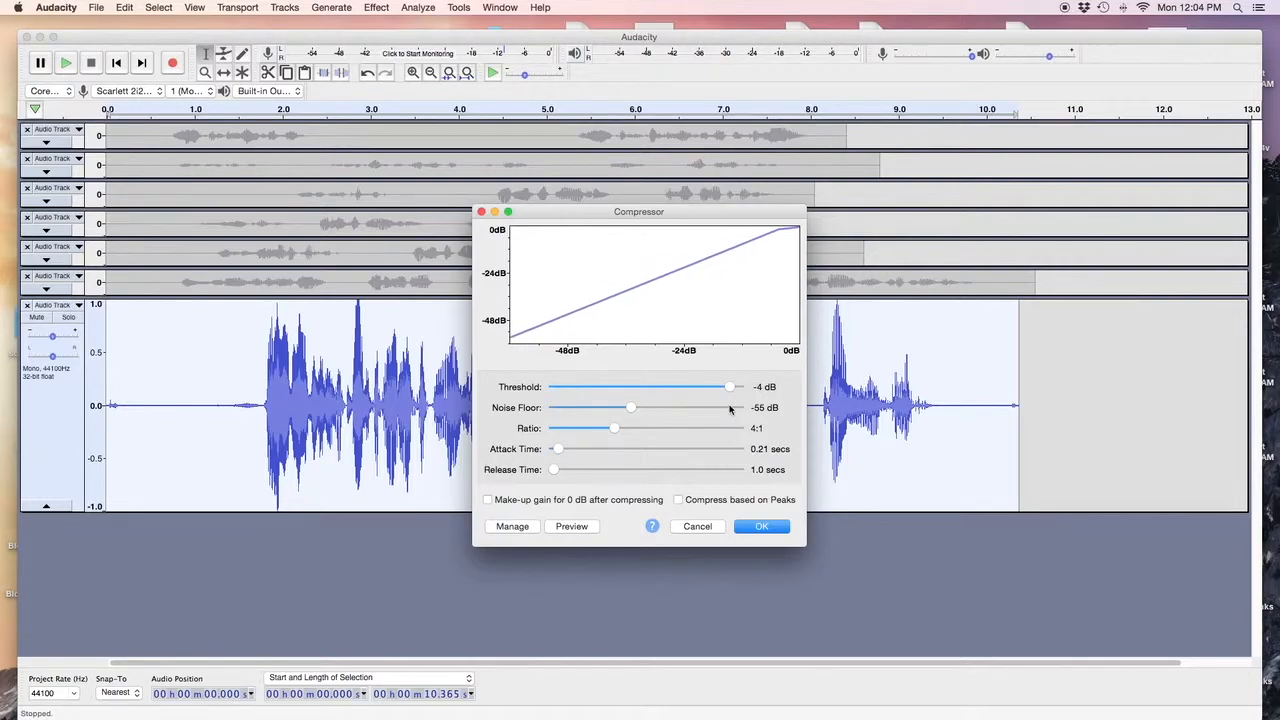
pyautogui.click(742, 530)
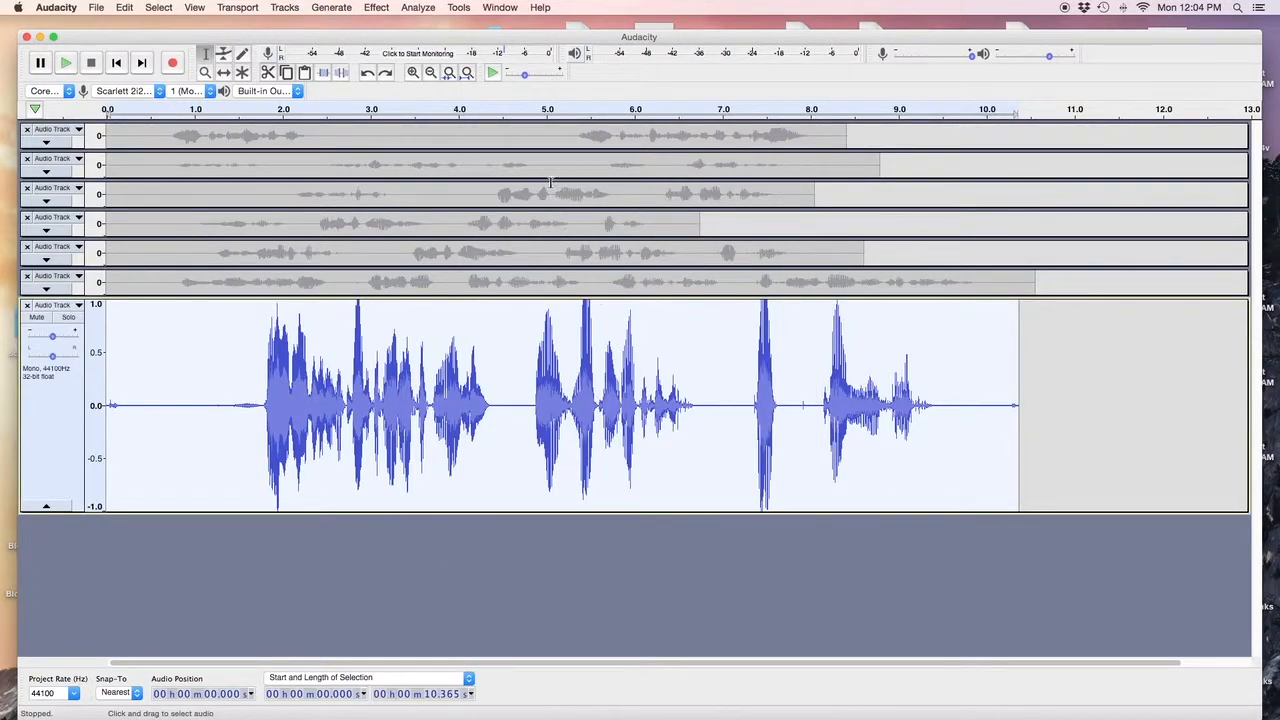
# Compress the take again with the threshold lowered to -28 dB.
pyautogui.click(377, 8)
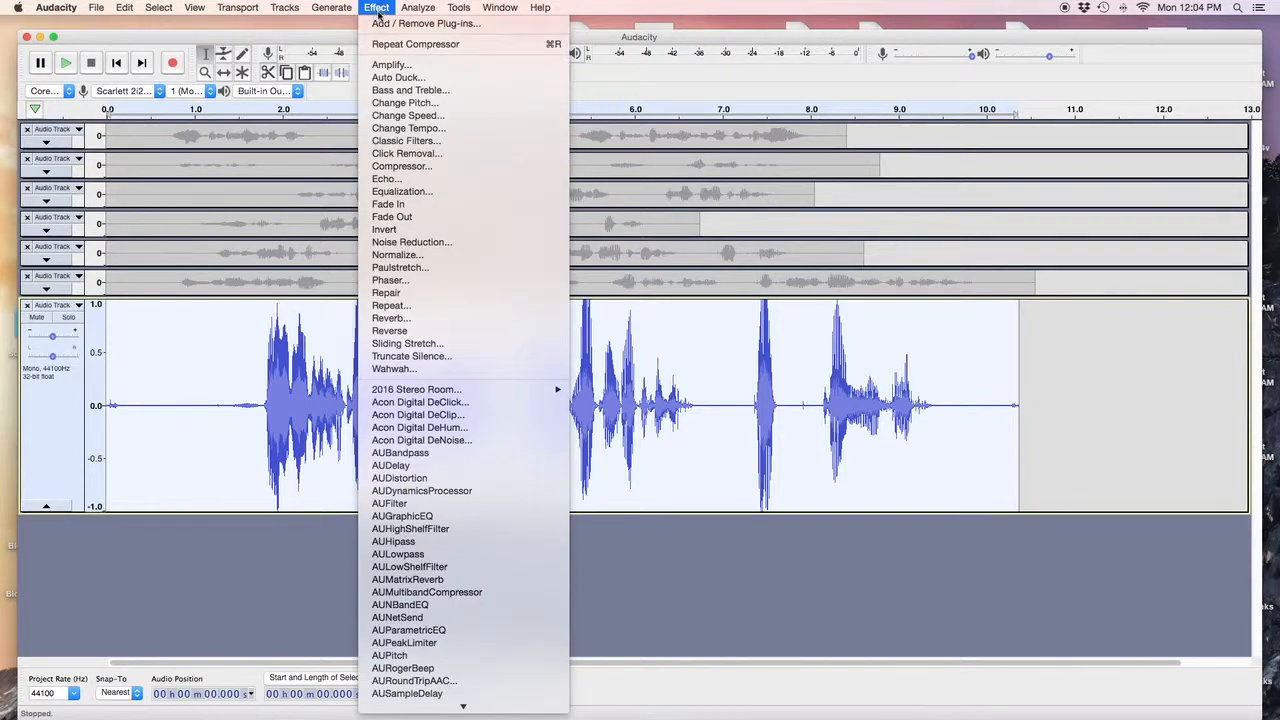
pyautogui.click(418, 166)
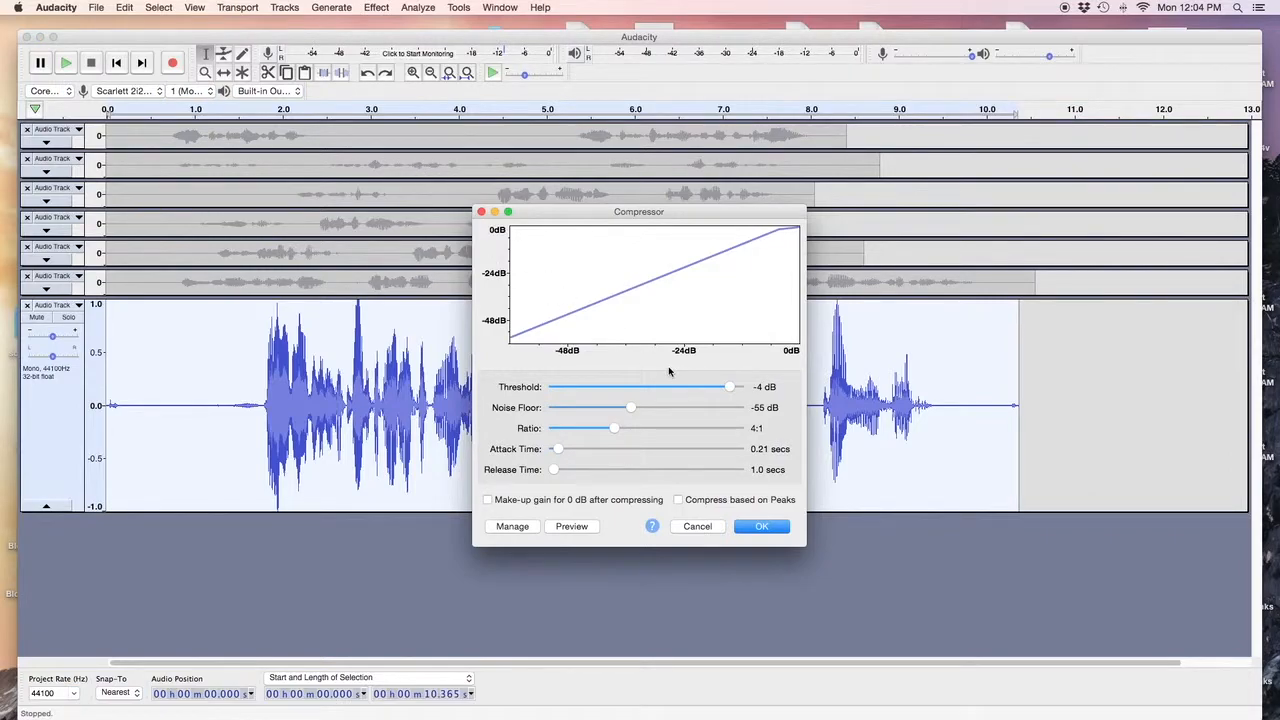
pyautogui.moveTo(729, 387); pyautogui.dragTo(651, 386)
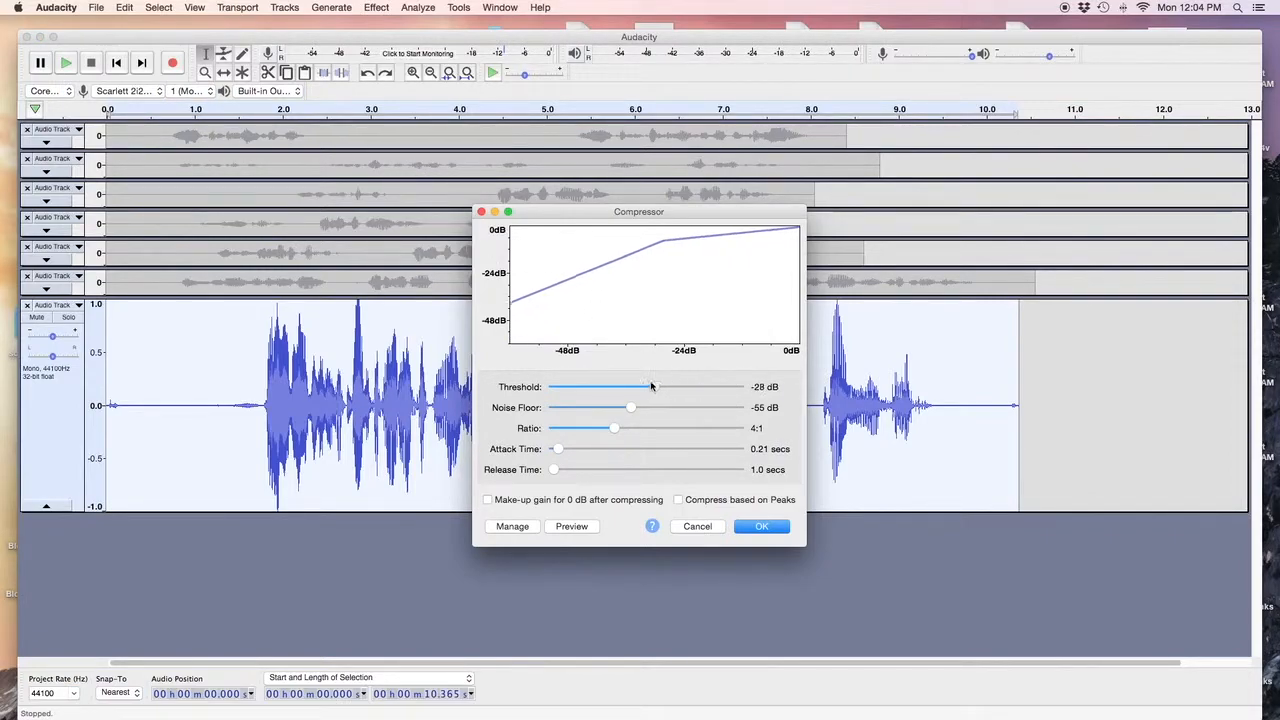
pyautogui.click(757, 527)
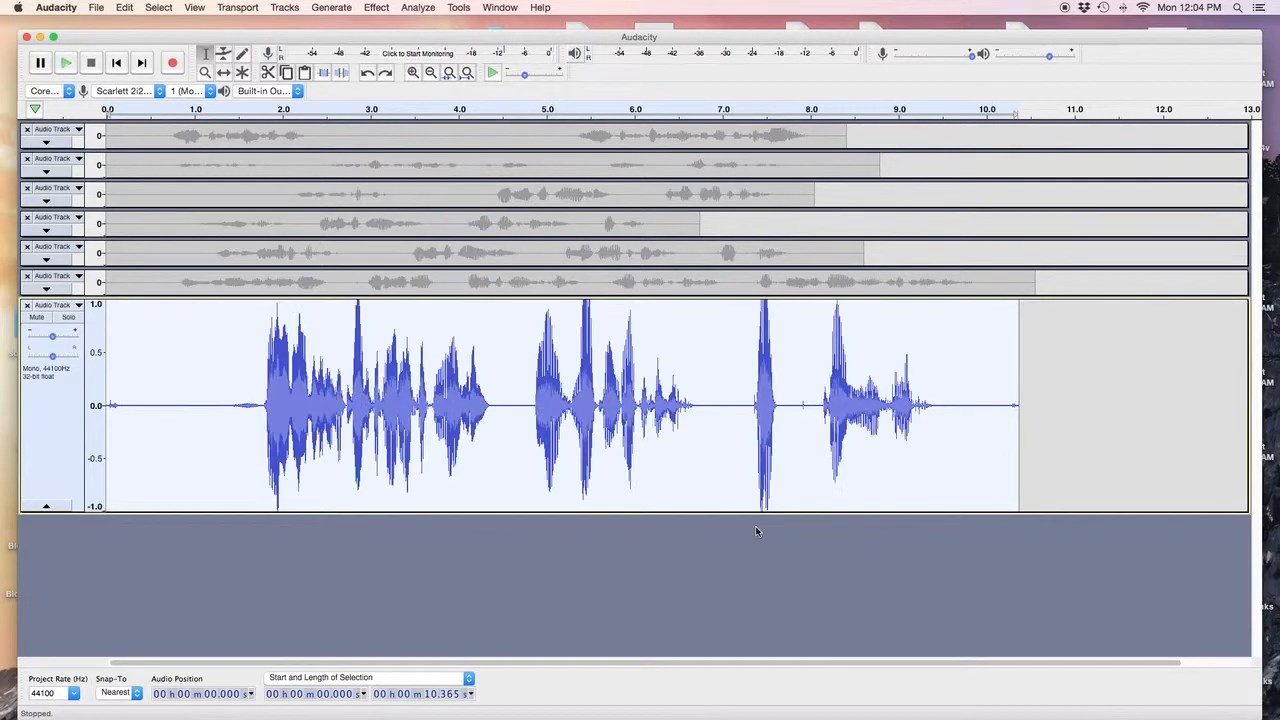
# Compress at a -10 dB threshold with make-up gain turned on.
pyautogui.click(377, 7)
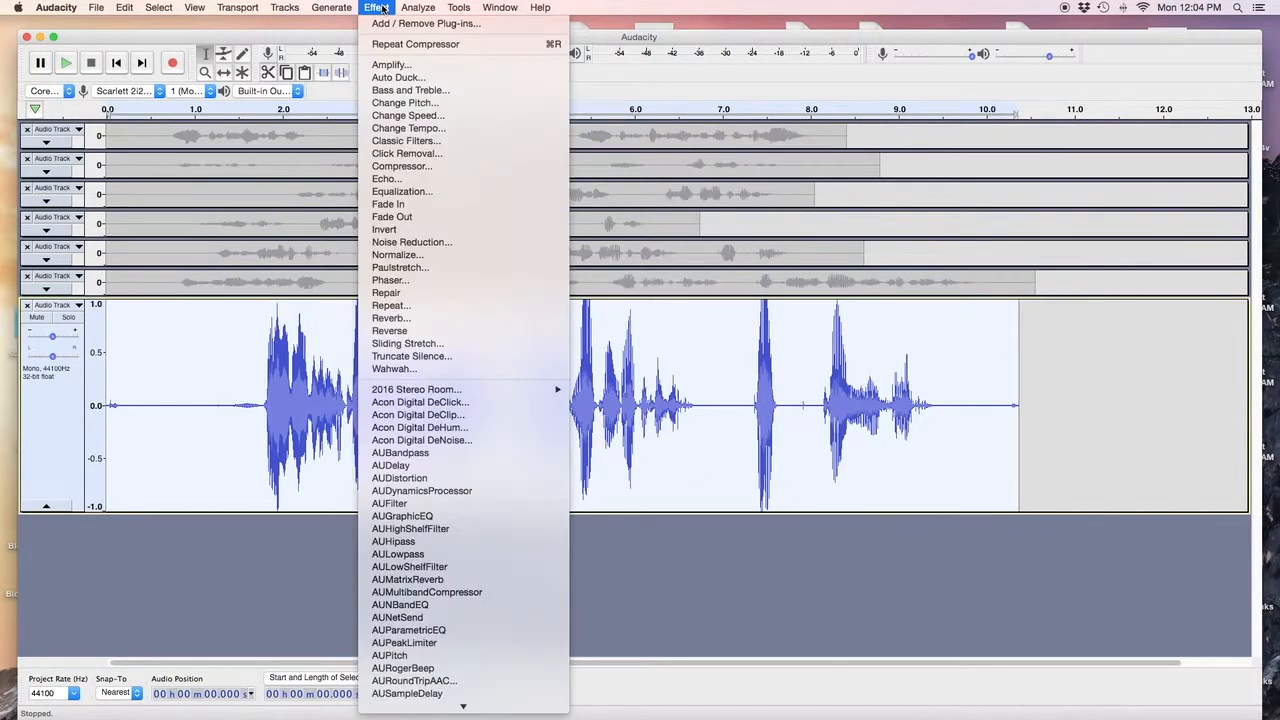
pyautogui.click(420, 167)
pyautogui.moveTo(654, 389); pyautogui.dragTo(707, 394)
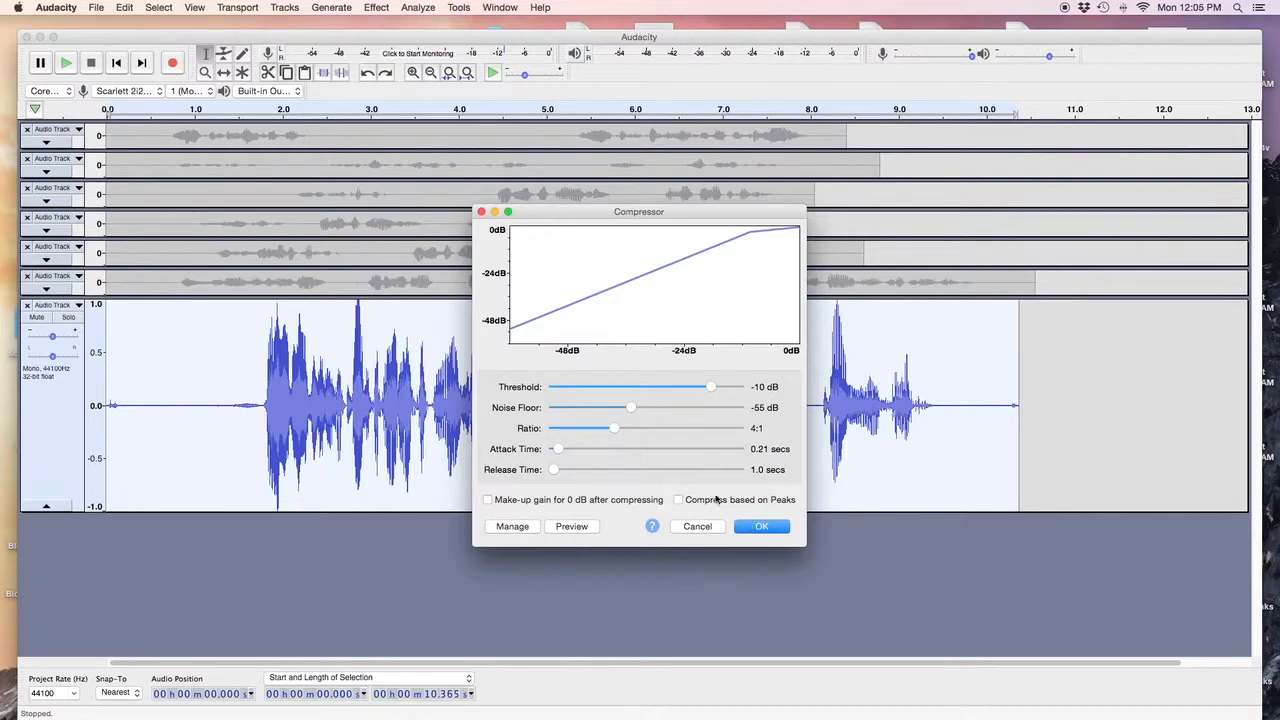
pyautogui.click(488, 500)
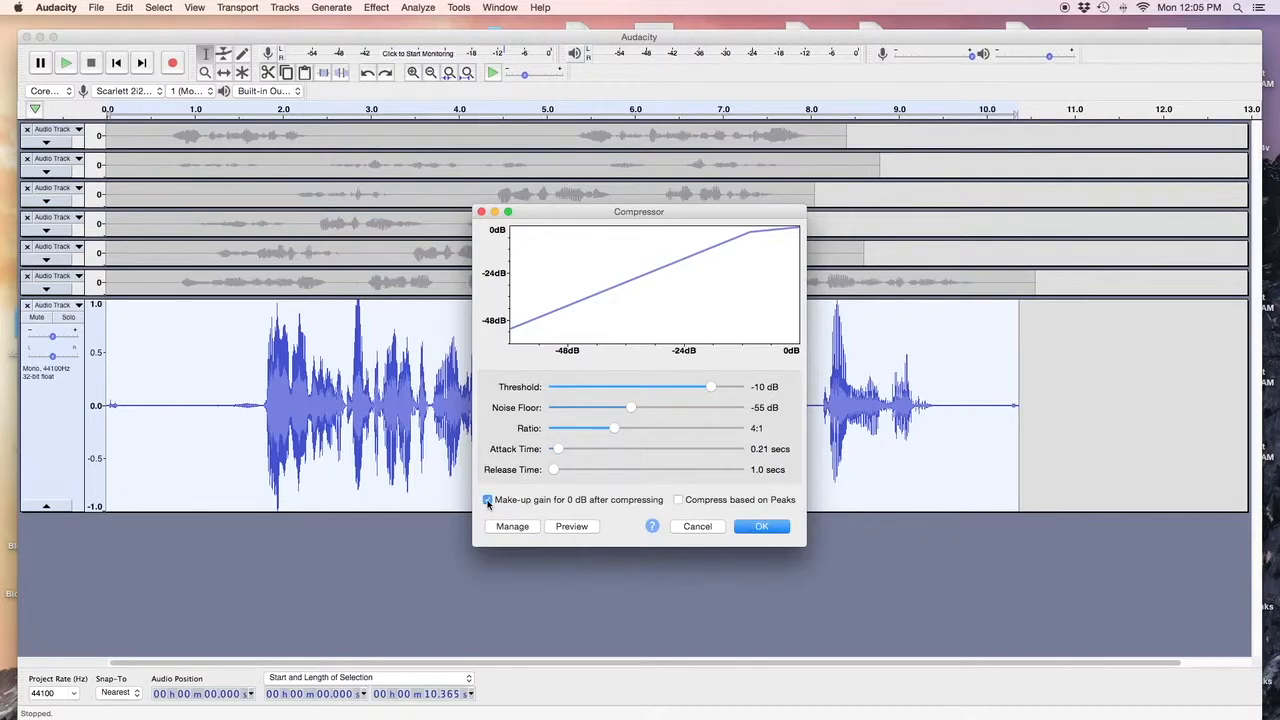
pyautogui.click(760, 526)
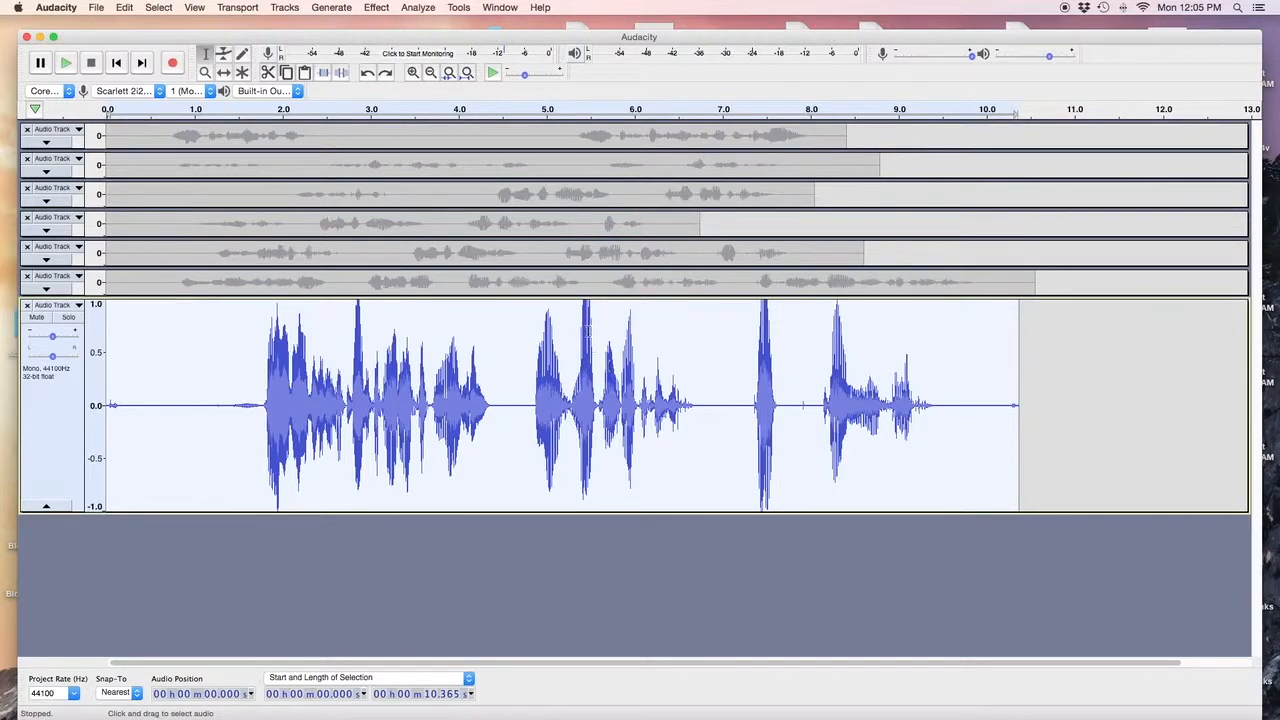
# Compress again at -10 dB and 4:1 with the make-up gain option toggled.
pyautogui.click(375, 8)
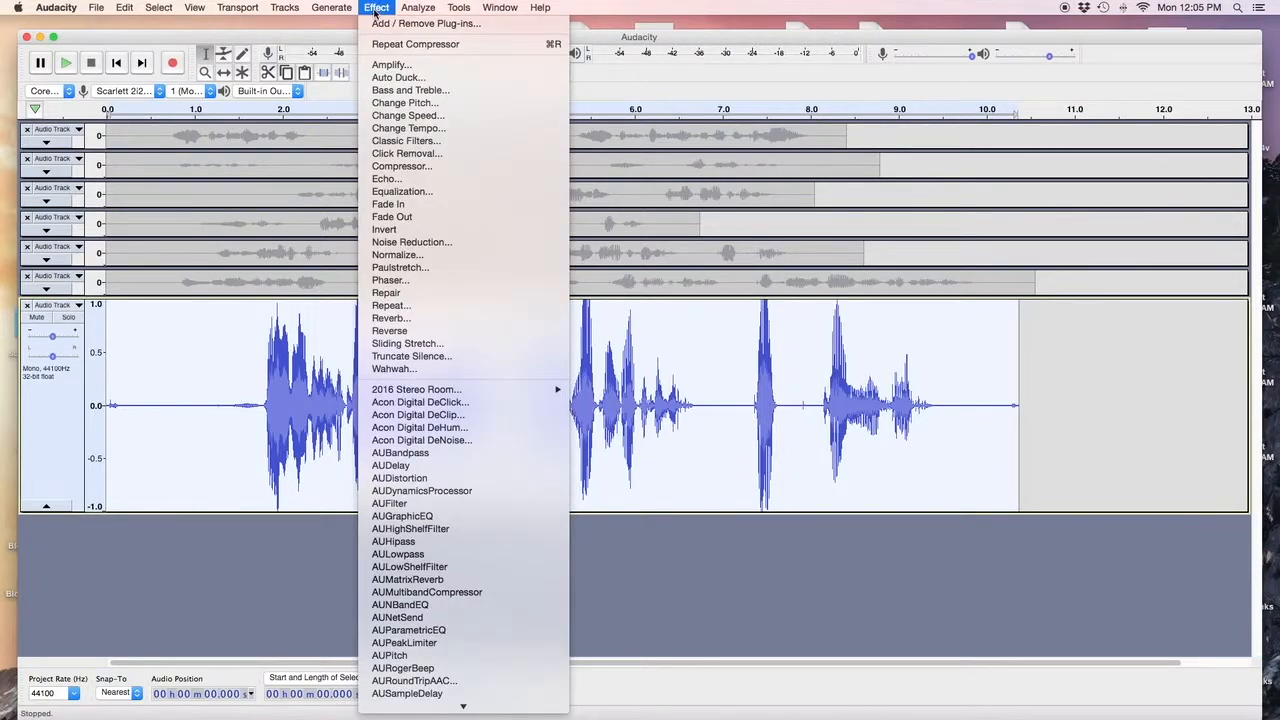
pyautogui.click(423, 167)
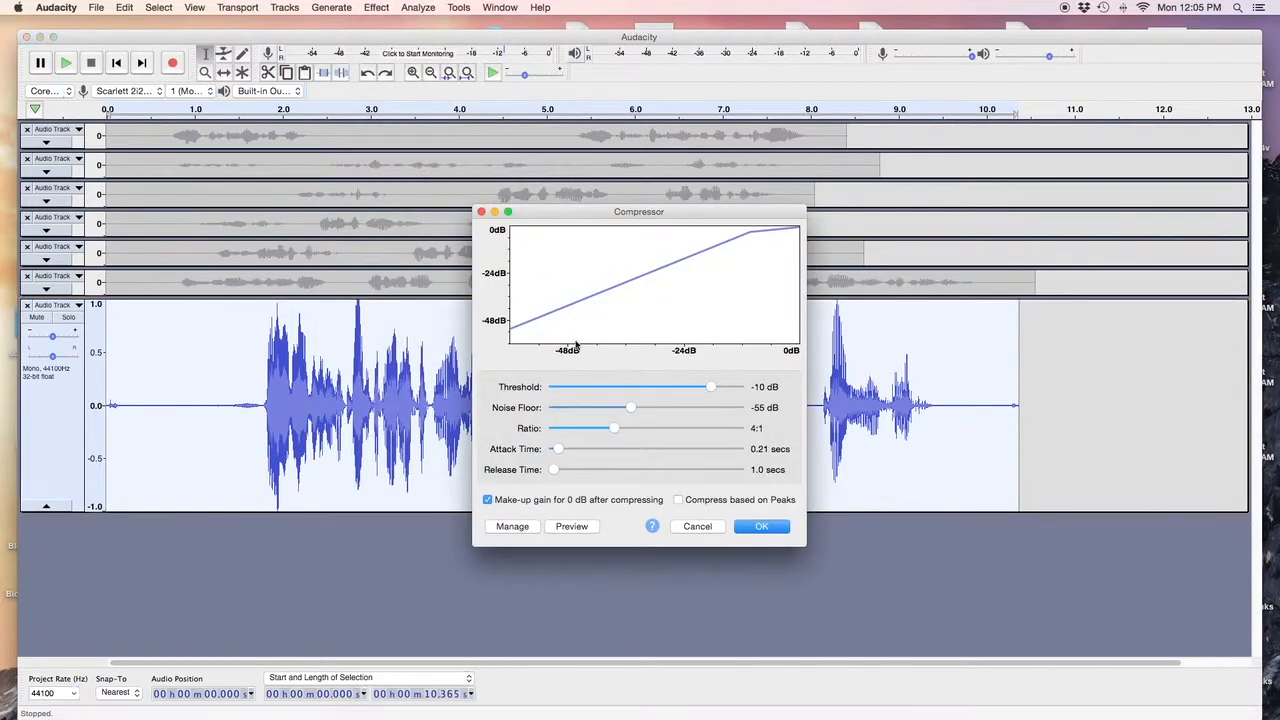
pyautogui.click(488, 500)
pyautogui.click(750, 528)
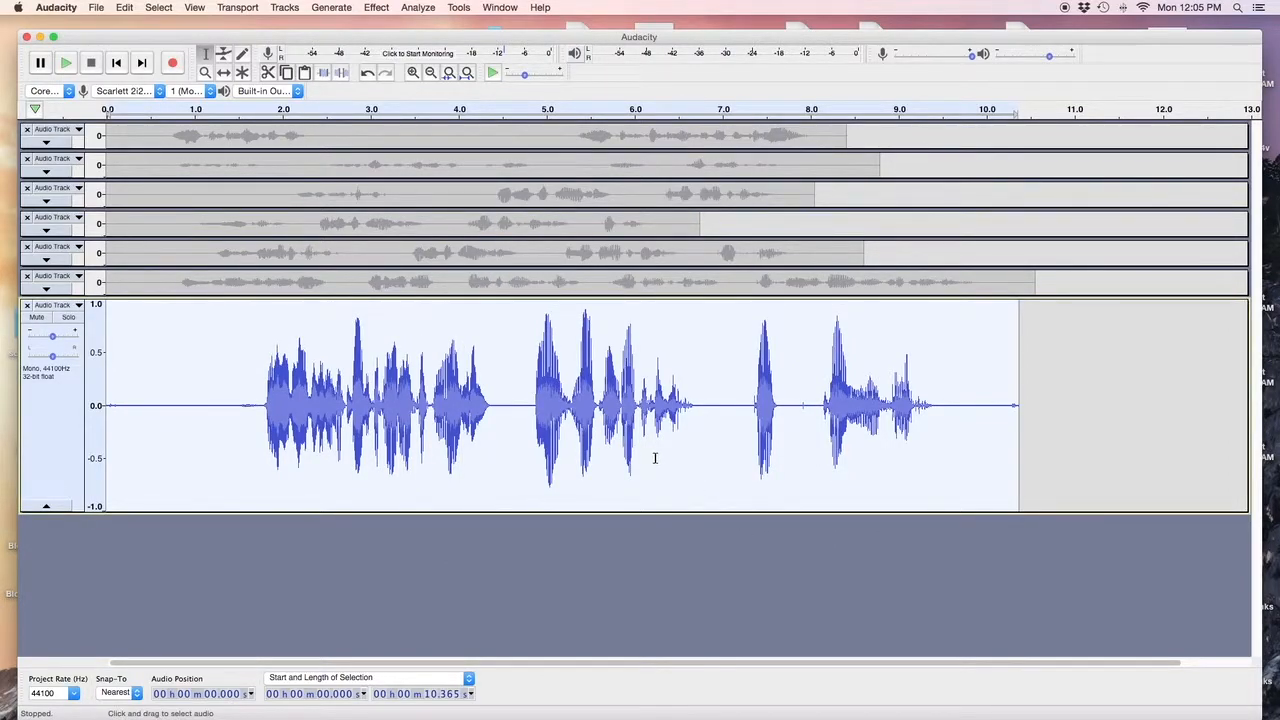
pyautogui.click(418, 8)
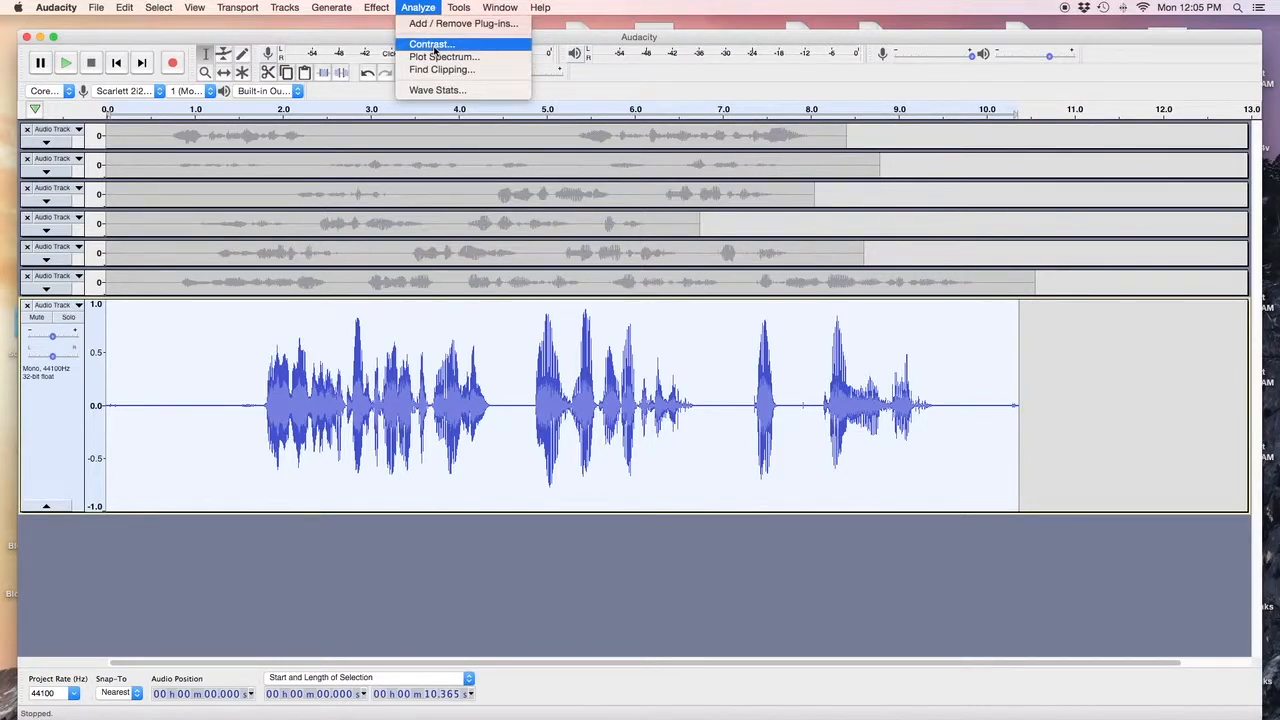
pyautogui.click(432, 45)
pyautogui.click(760, 342)
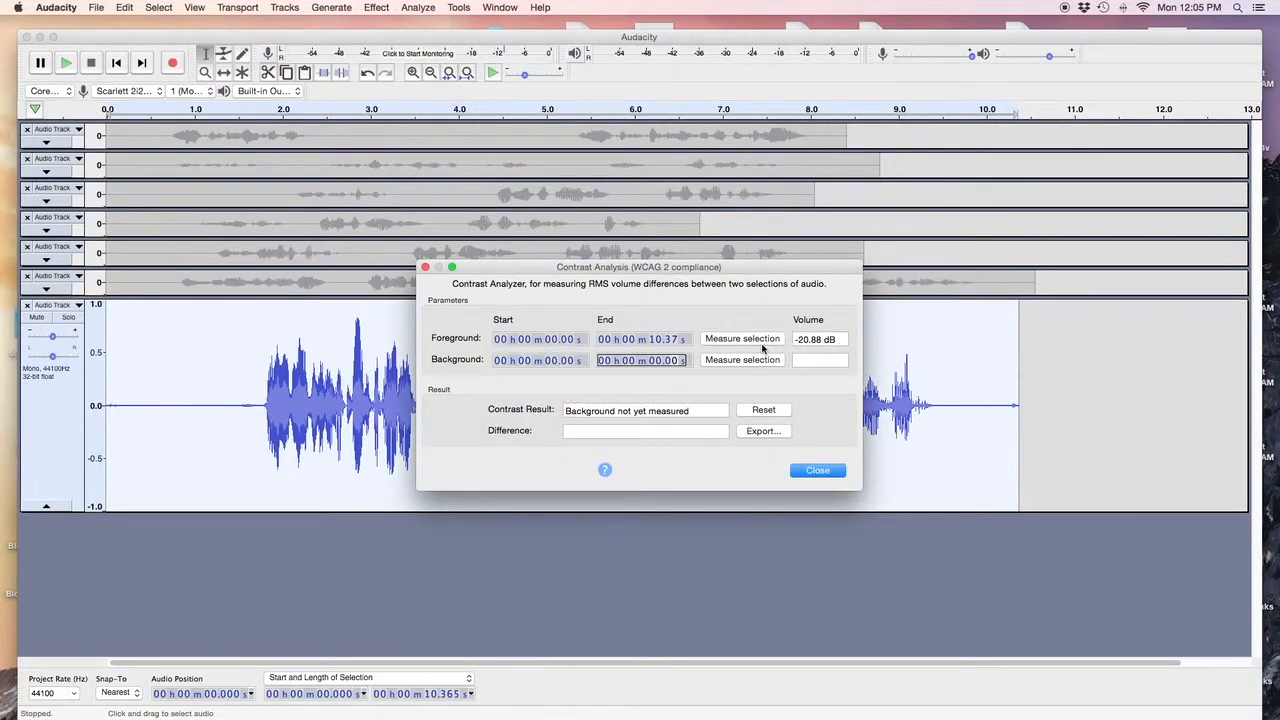
pyautogui.click(816, 473)
pyautogui.click(817, 470)
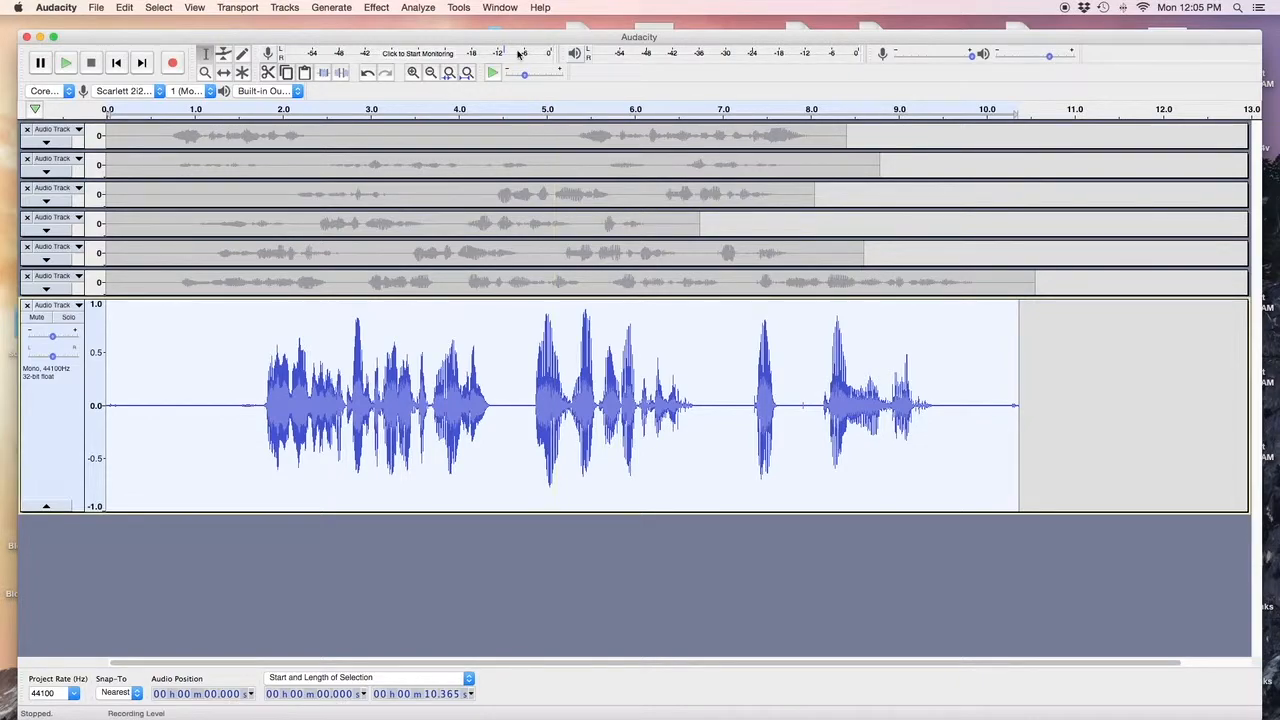
pyautogui.click(428, 10)
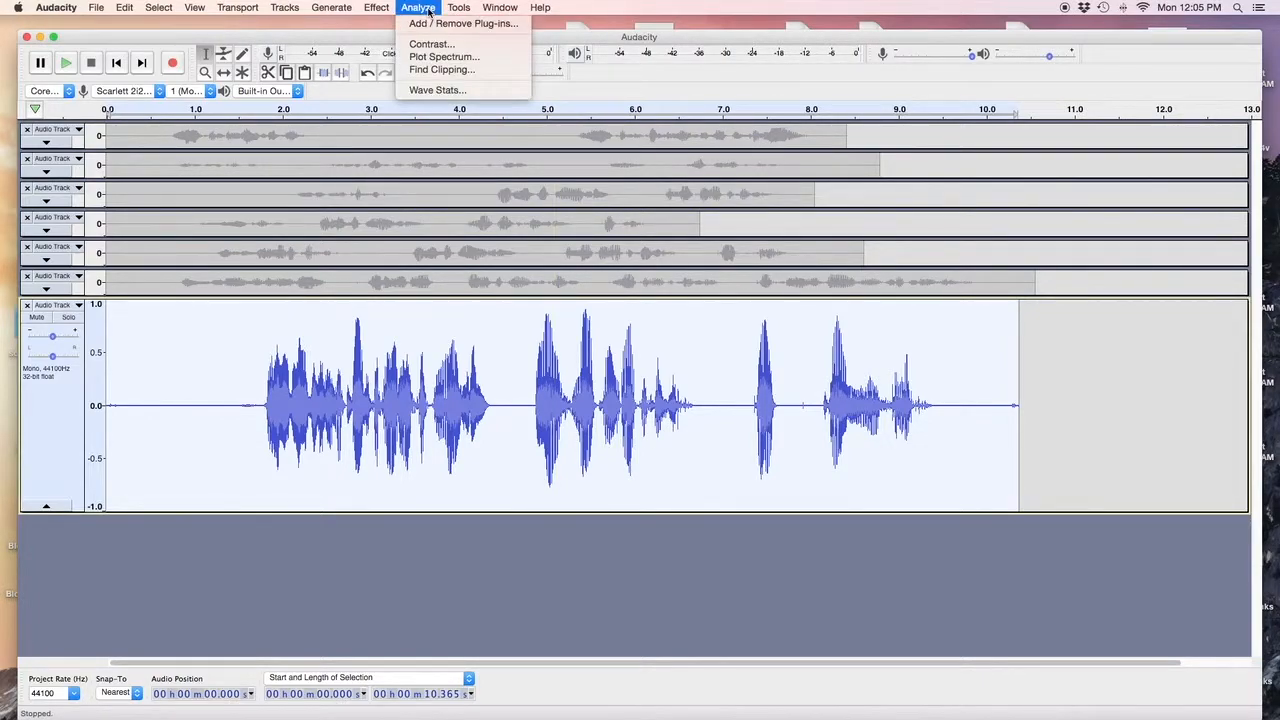
pyautogui.click(438, 91)
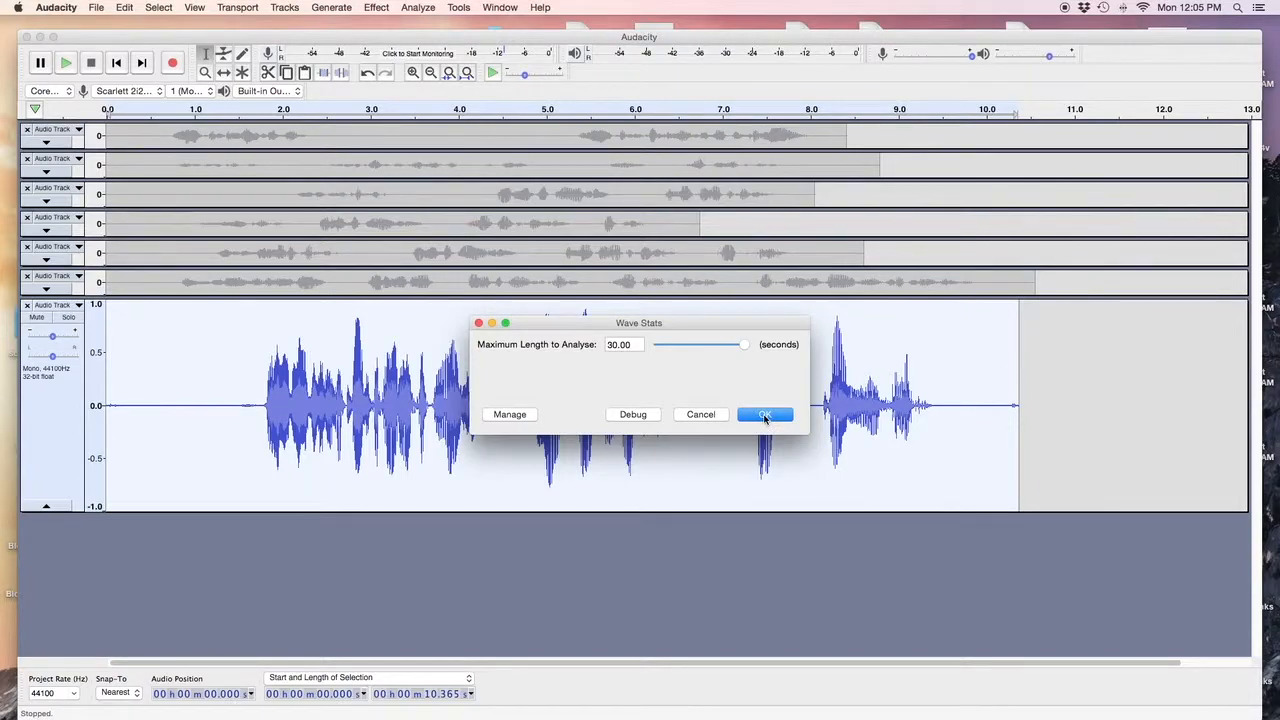
pyautogui.click(765, 415)
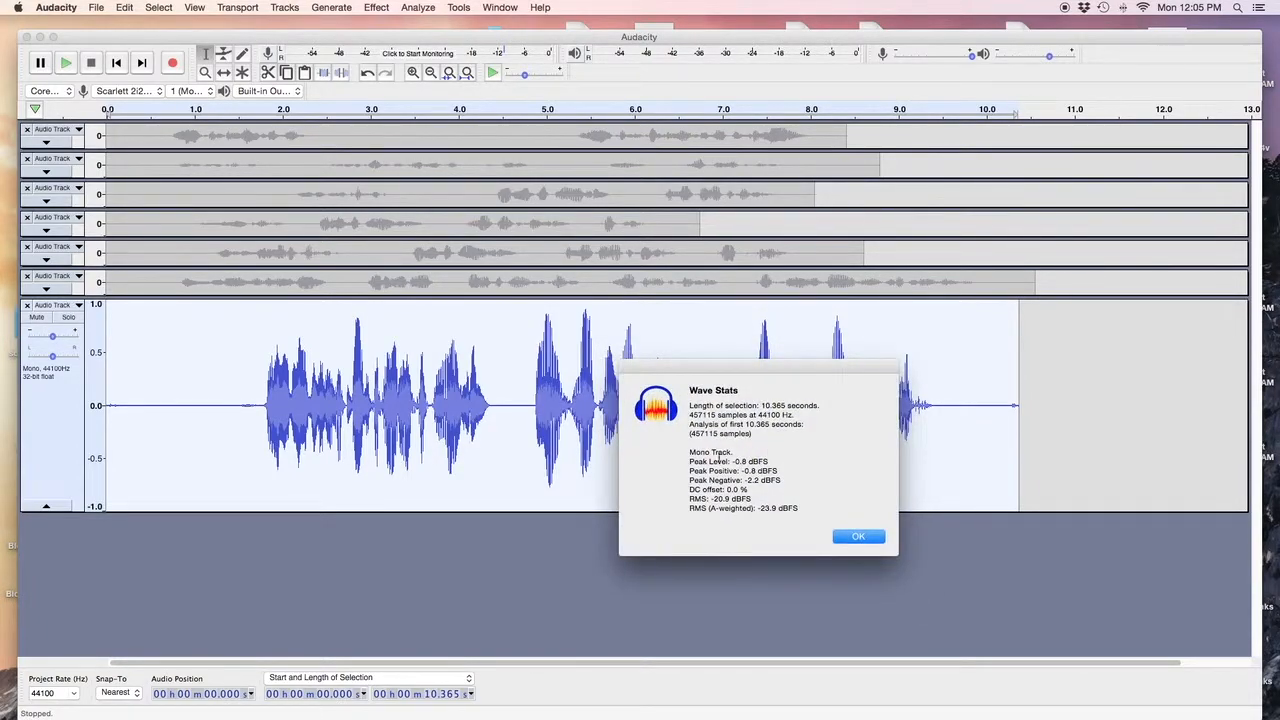
pyautogui.click(847, 538)
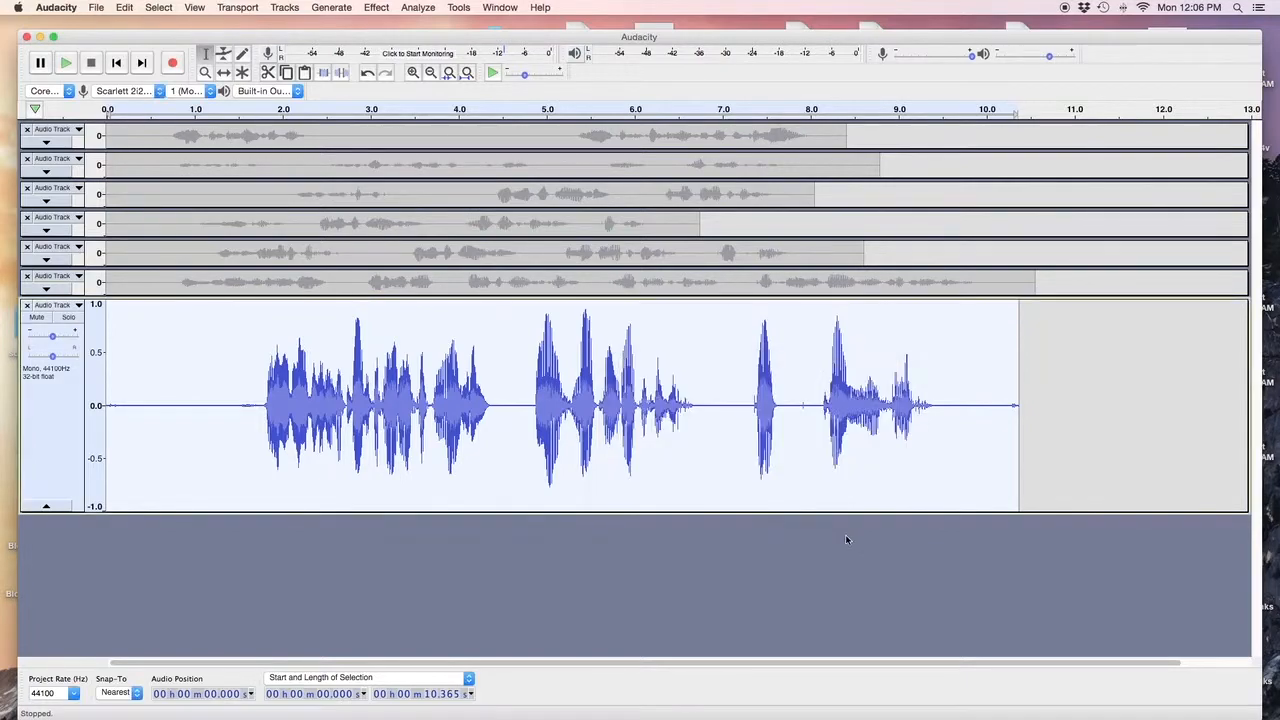
# Limit the take's peaks with Brick Wall Limiter at -3.20 dB and 10 ms hold.
pyautogui.click(378, 9)
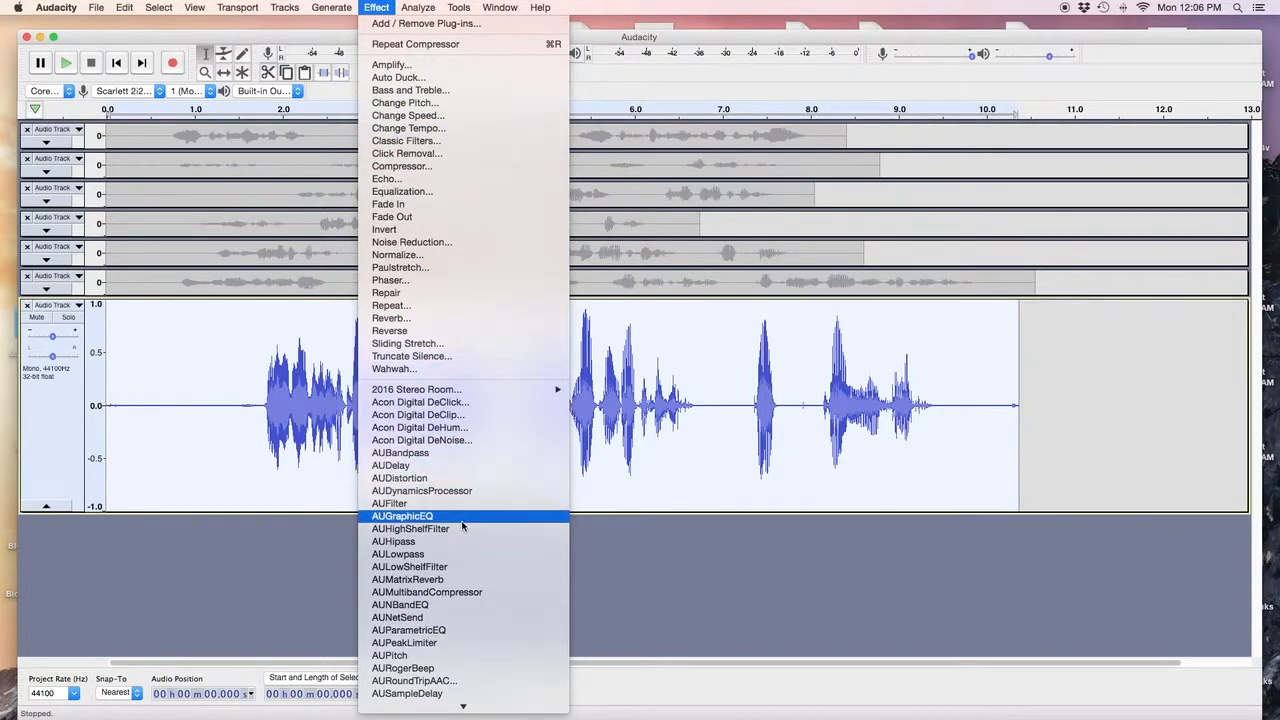
pyautogui.scroll(-5, 462, 524)
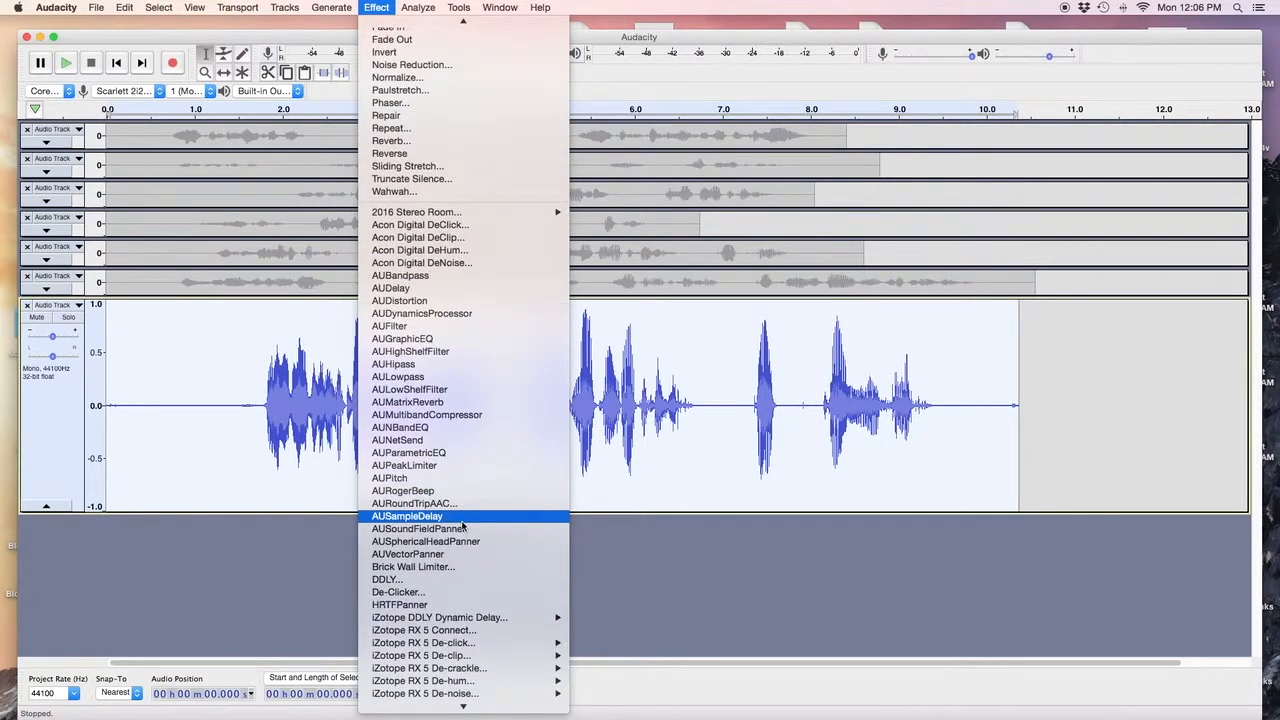
pyautogui.scroll(-2, 462, 524)
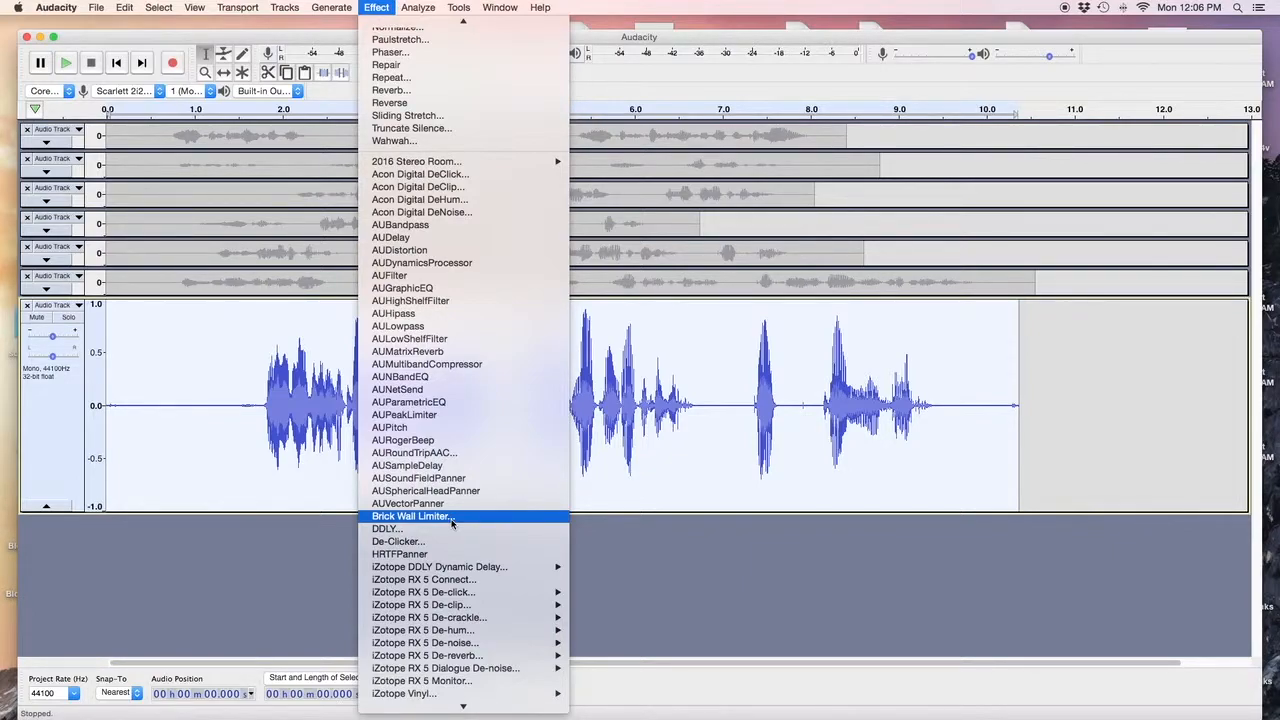
pyautogui.click(452, 522)
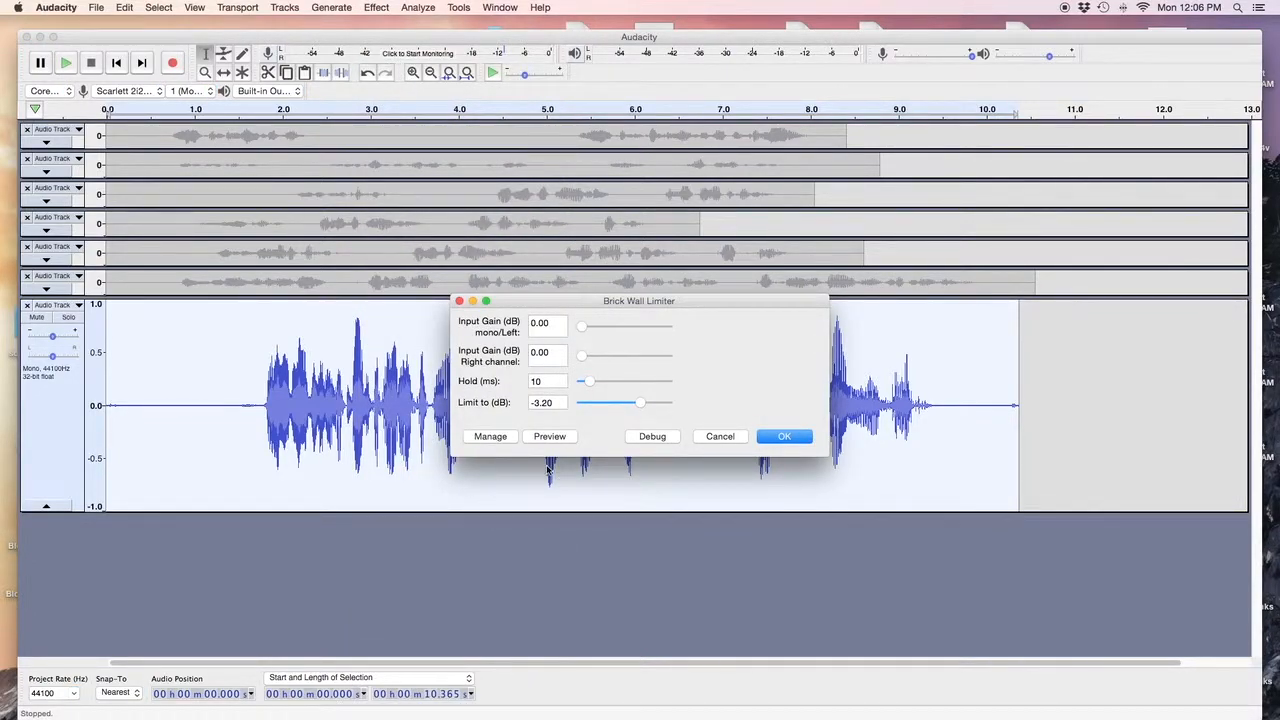
pyautogui.click(783, 437)
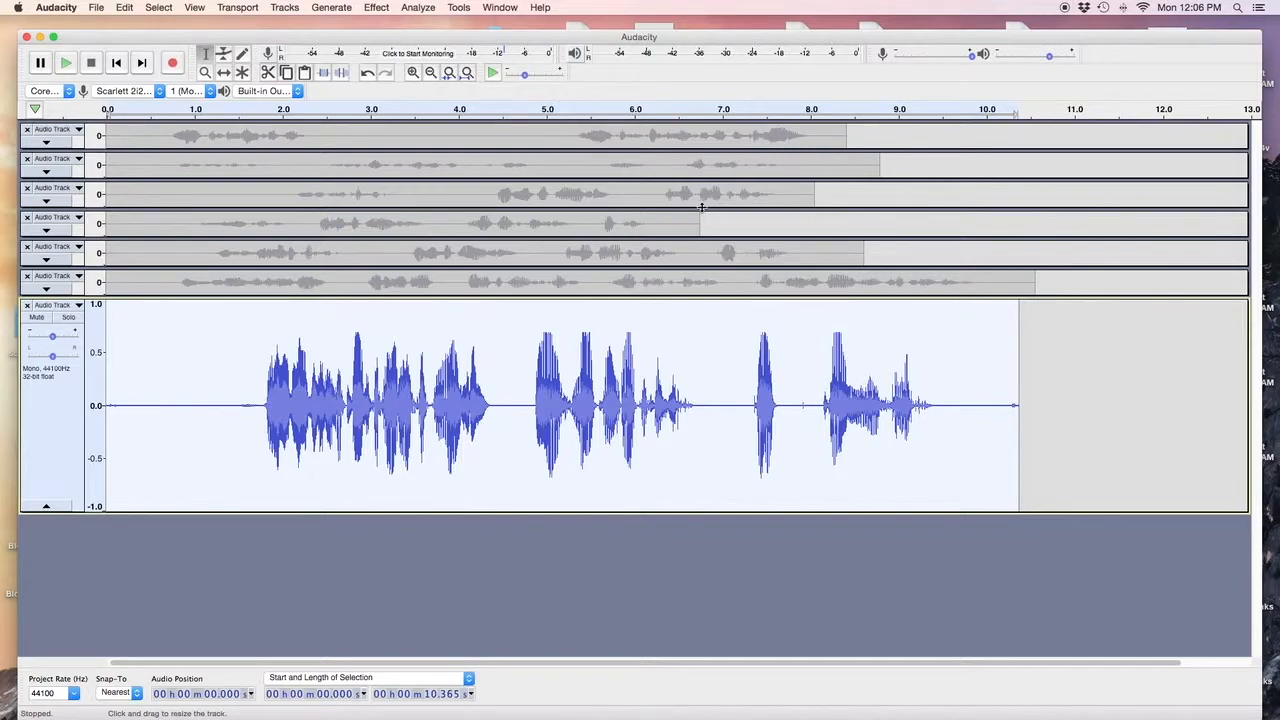
pyautogui.click(430, 9)
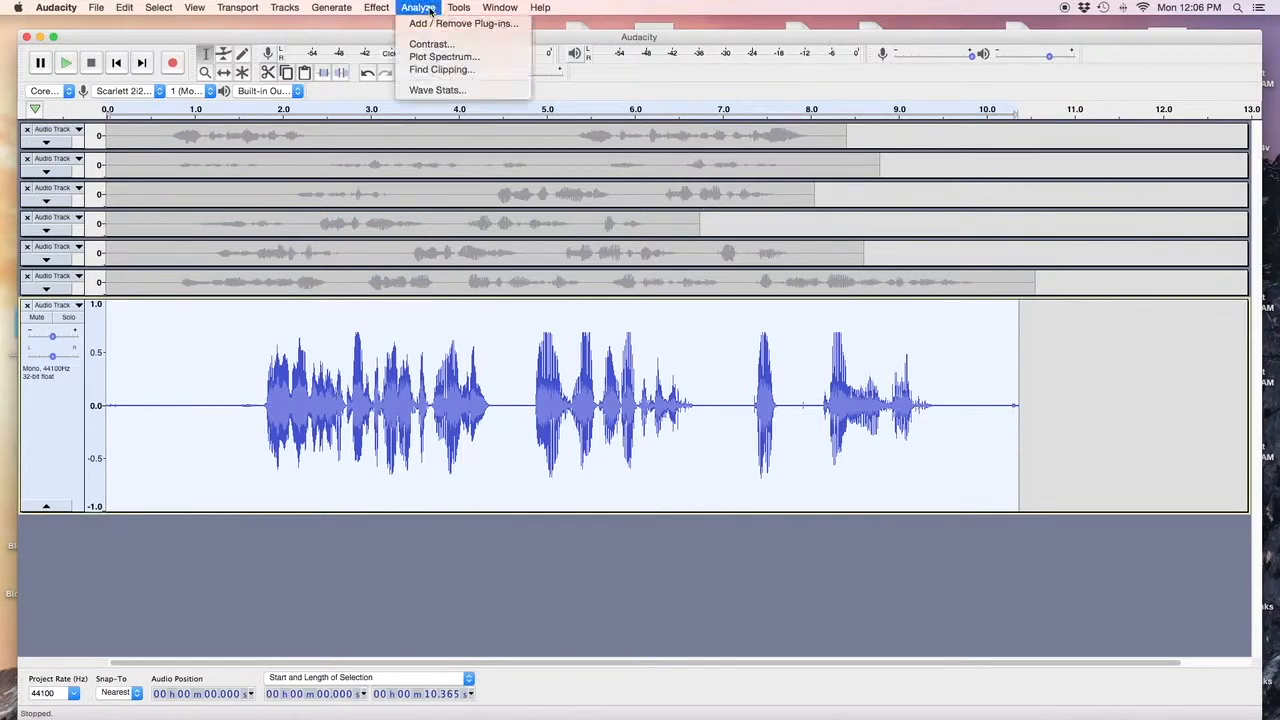
pyautogui.click(432, 45)
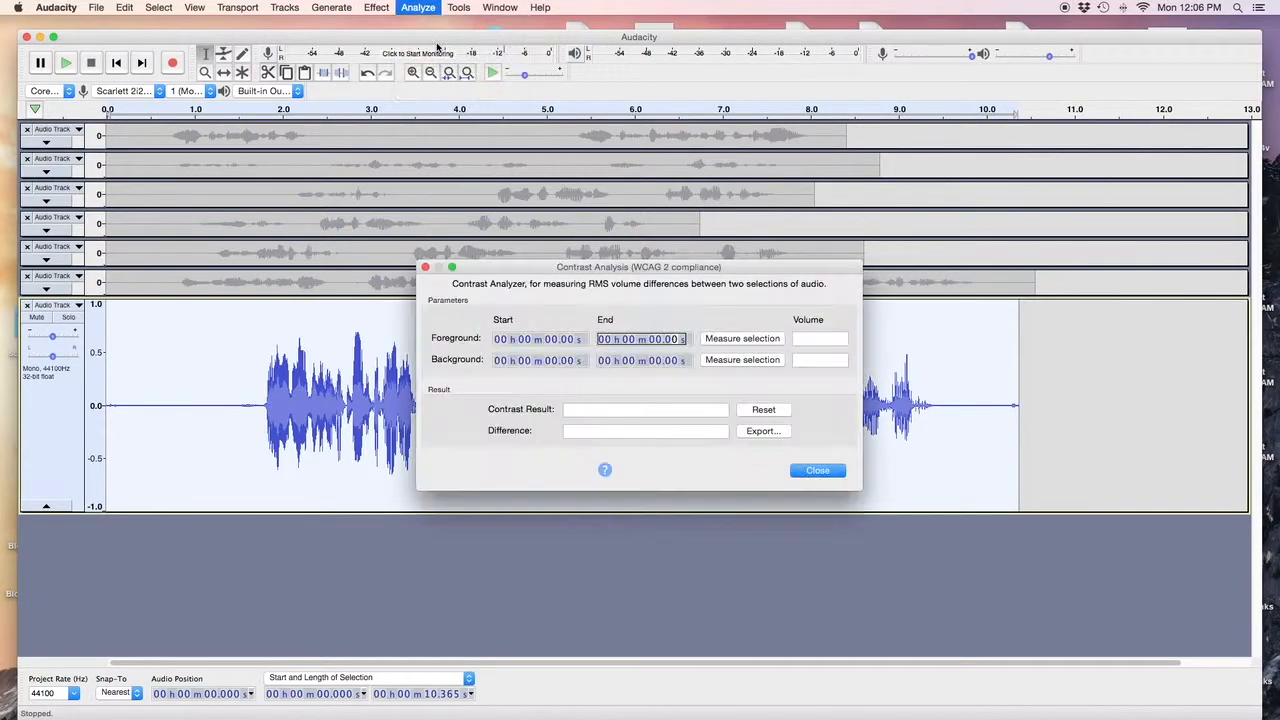
pyautogui.click(726, 340)
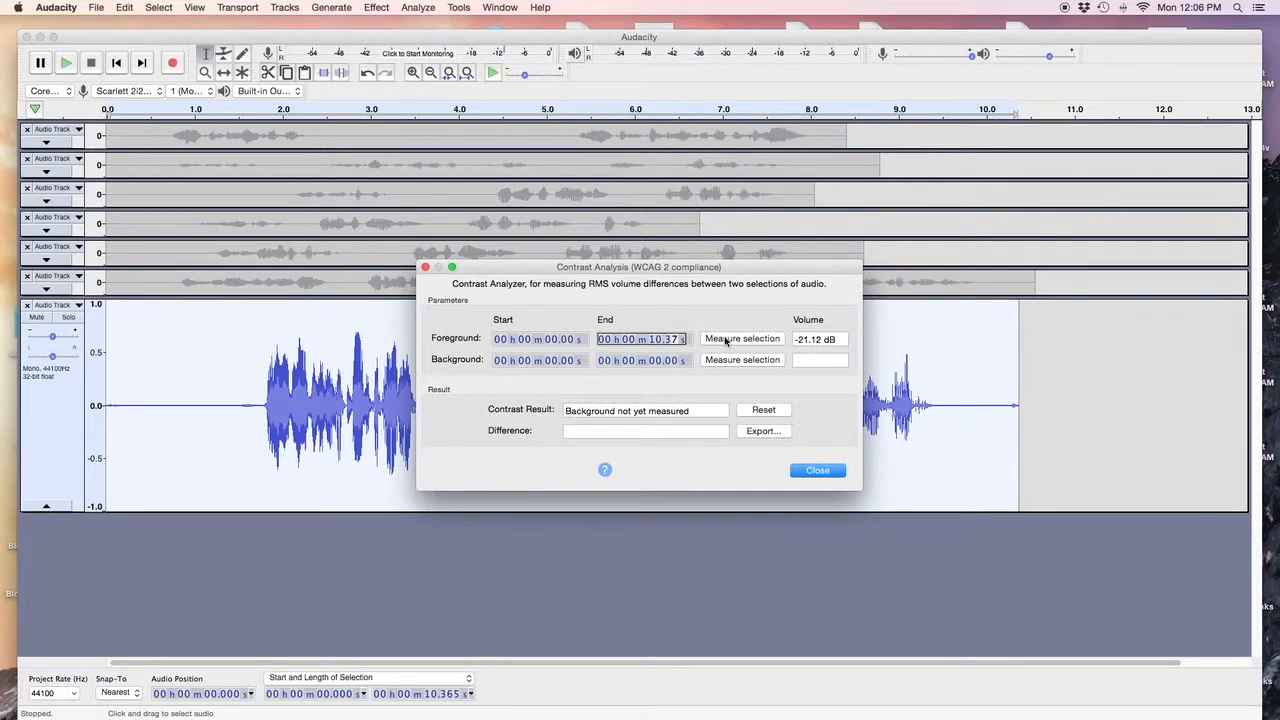
pyautogui.click(818, 471)
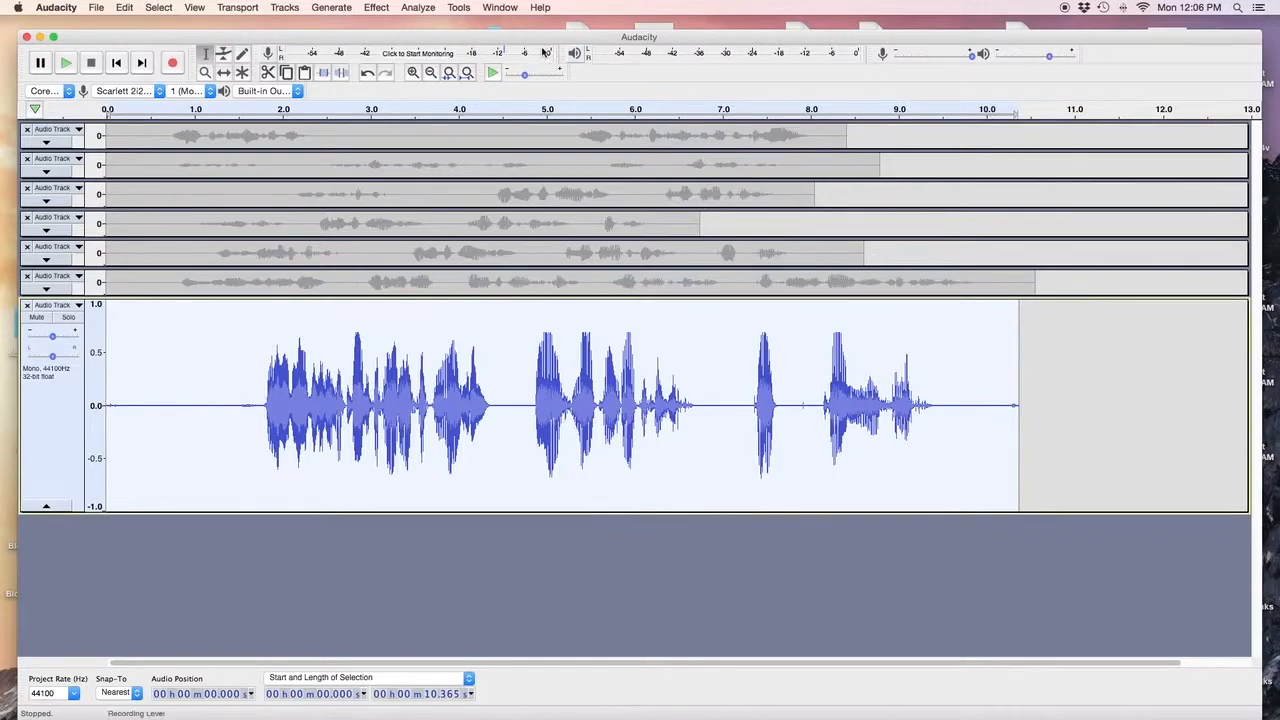
pyautogui.click(420, 8)
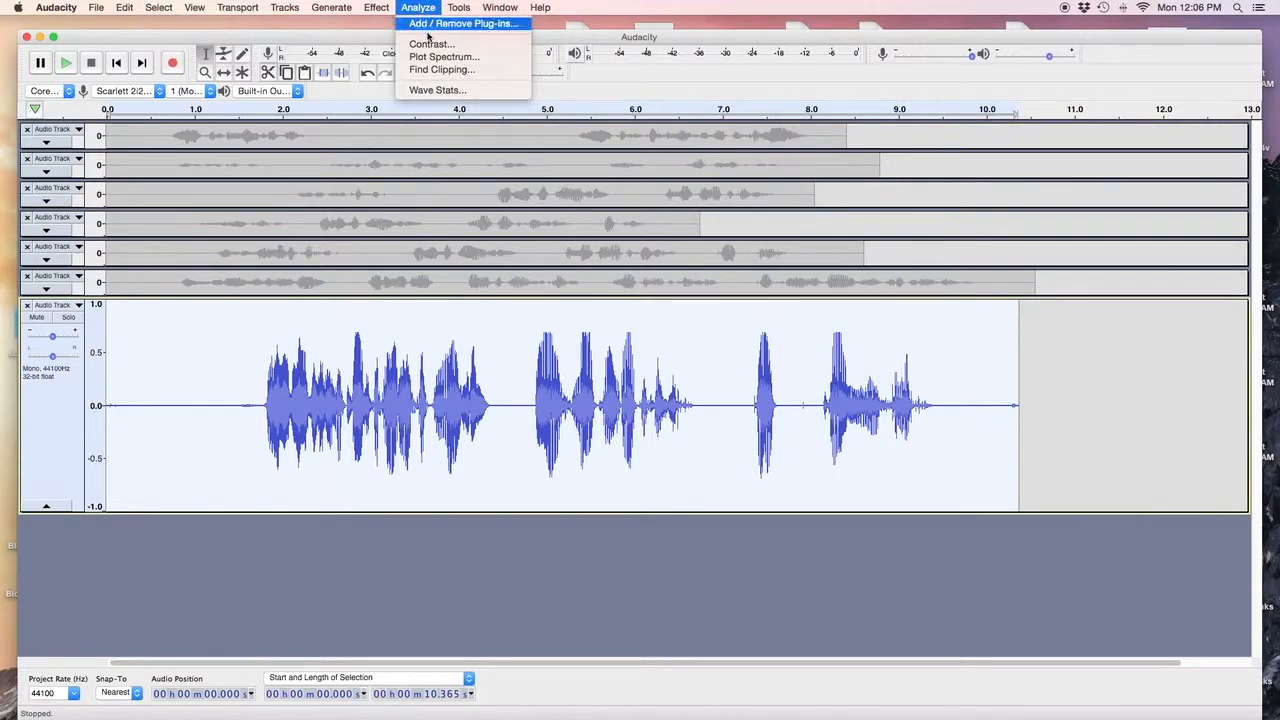
pyautogui.click(432, 91)
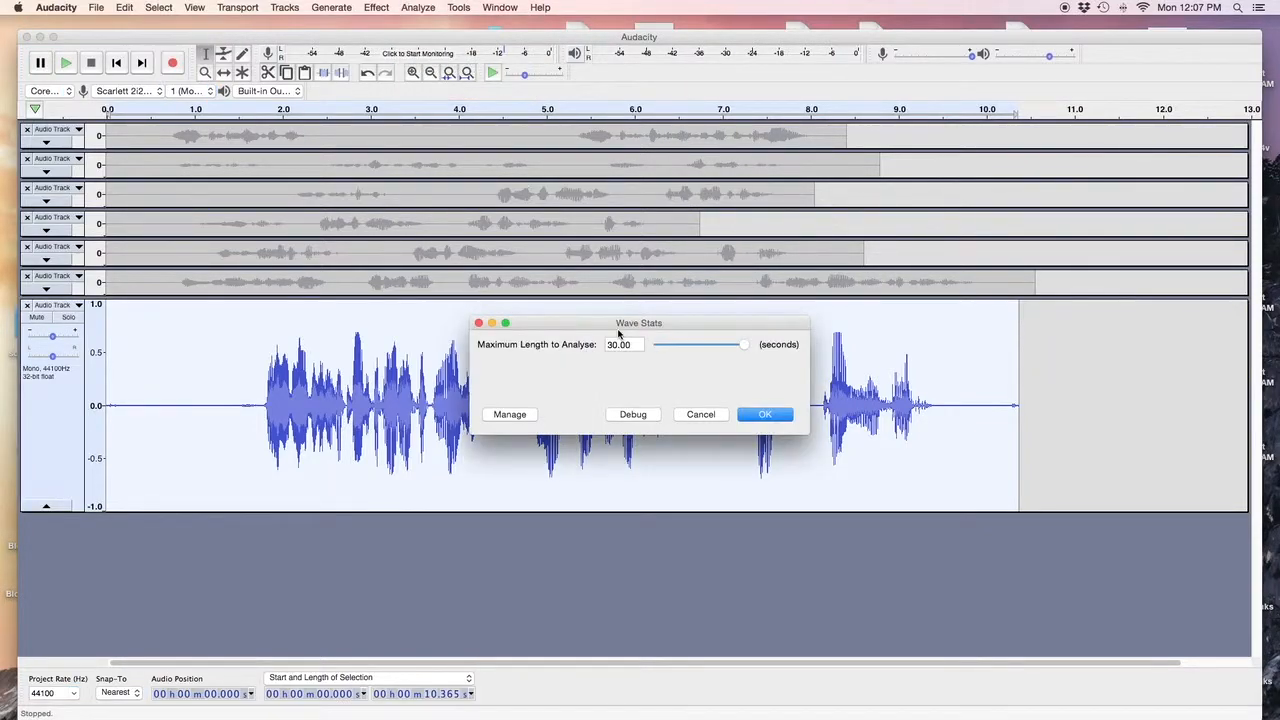
pyautogui.click(763, 414)
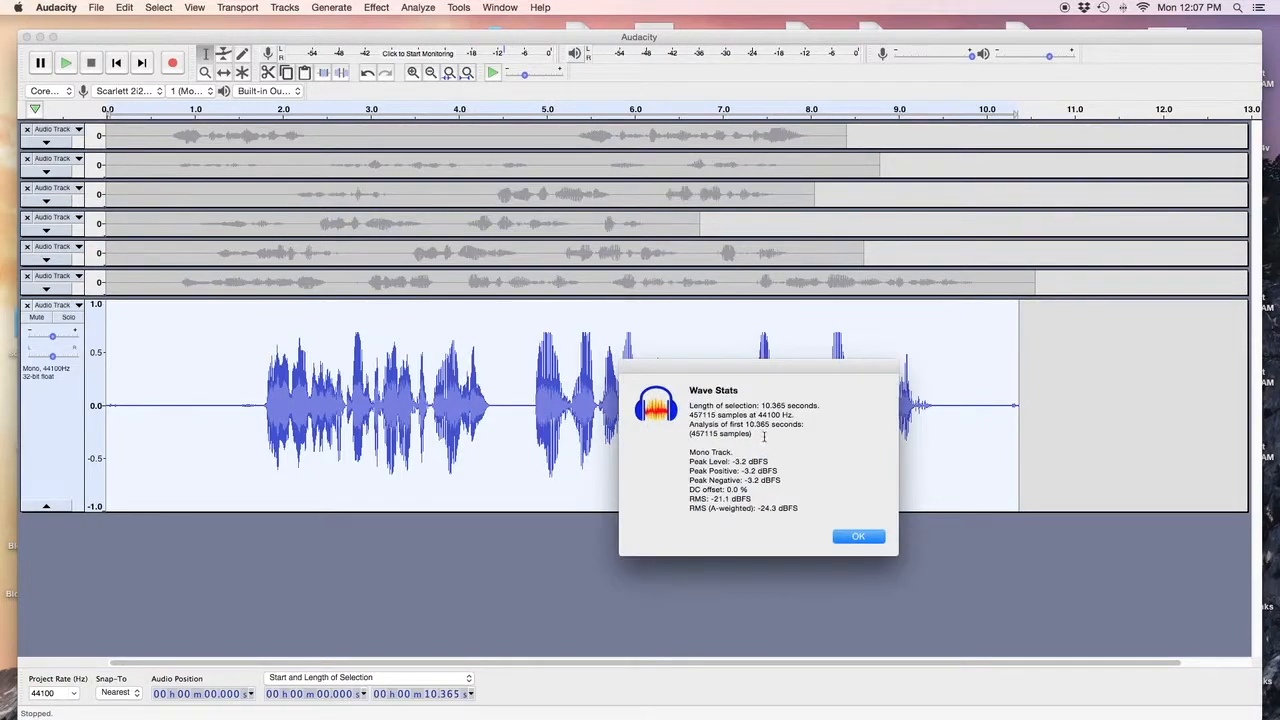
pyautogui.click(857, 538)
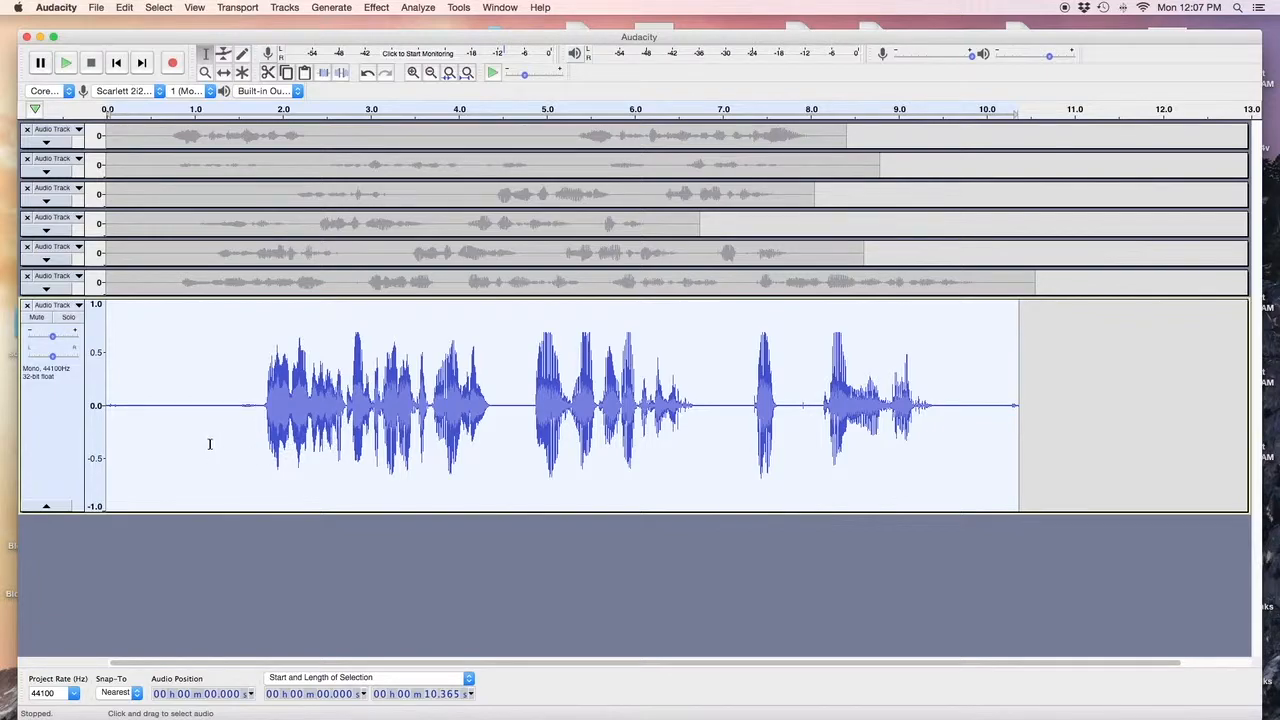
# Select and audition the silent lead-in, trimming the selection to 0.848 seconds.
pyautogui.moveTo(141, 440); pyautogui.dragTo(229, 457)
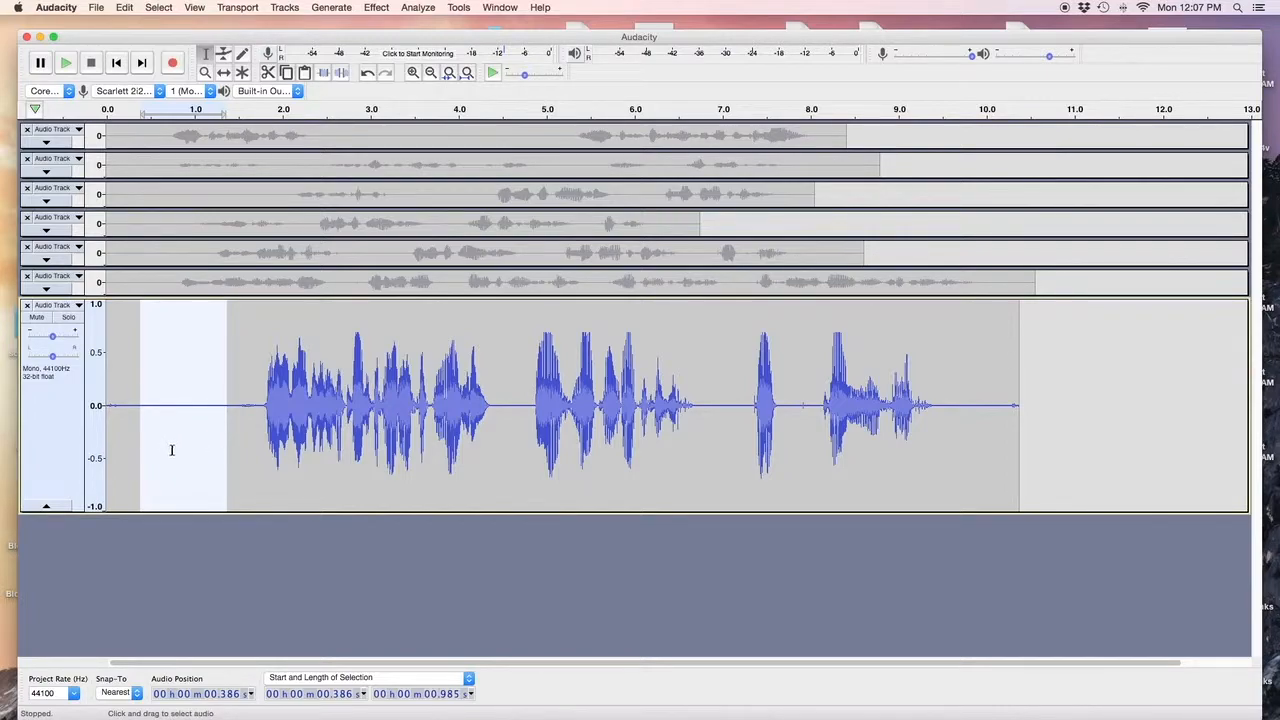
pyautogui.press('space')
pyautogui.moveTo(221, 455); pyautogui.dragTo(213, 452)
pyautogui.press('space')
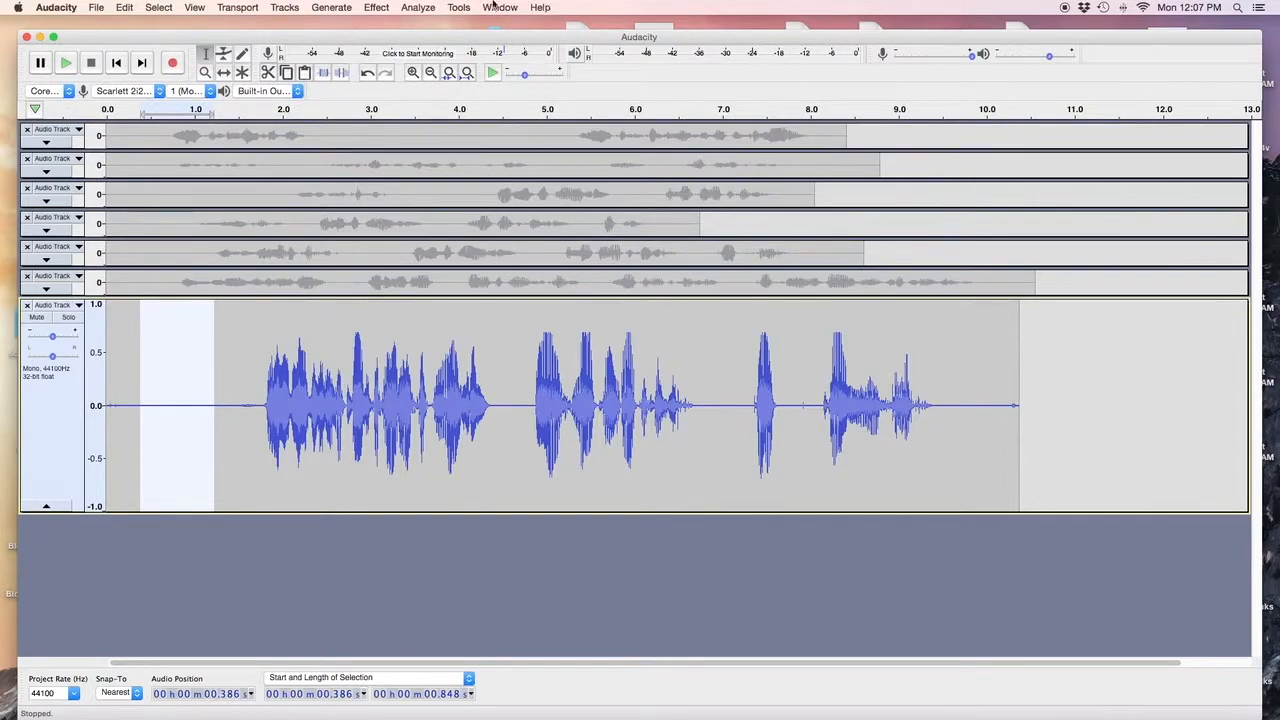
# Run Wave Stats on the silence, reading -65.6 dBFS peak and -79.8 dBFS RMS.
pyautogui.click(427, 12)
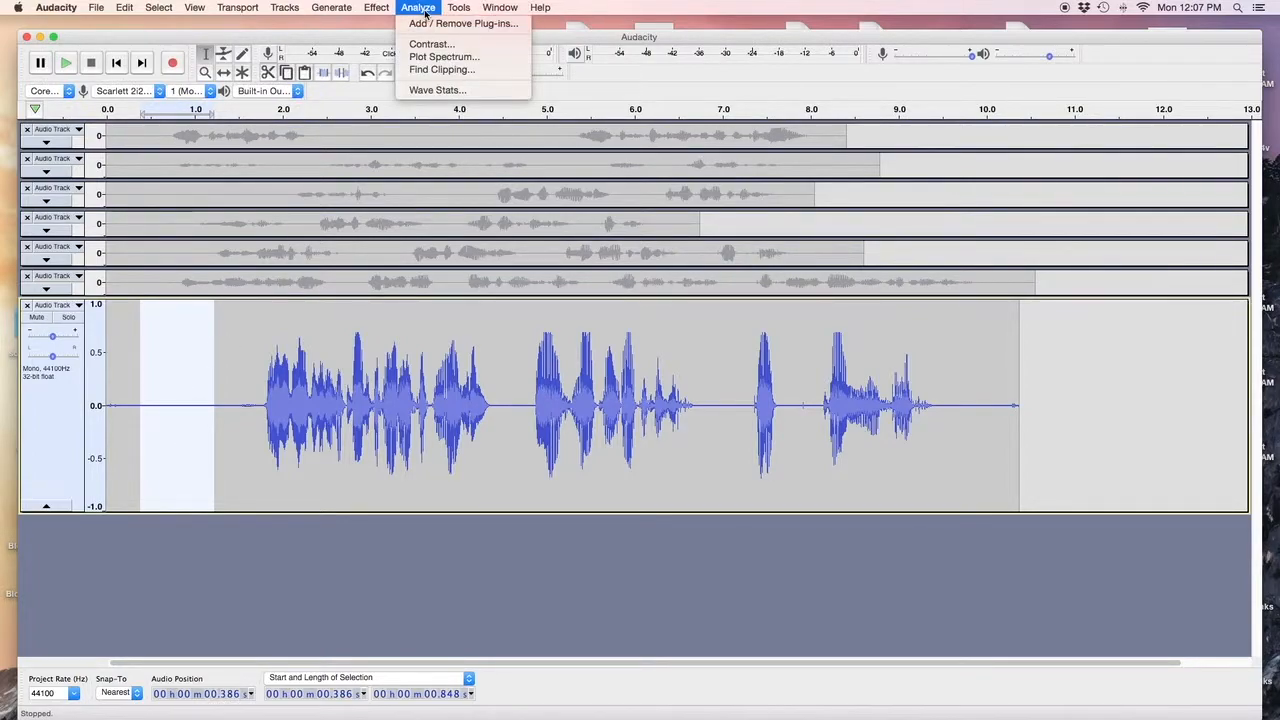
pyautogui.click(453, 92)
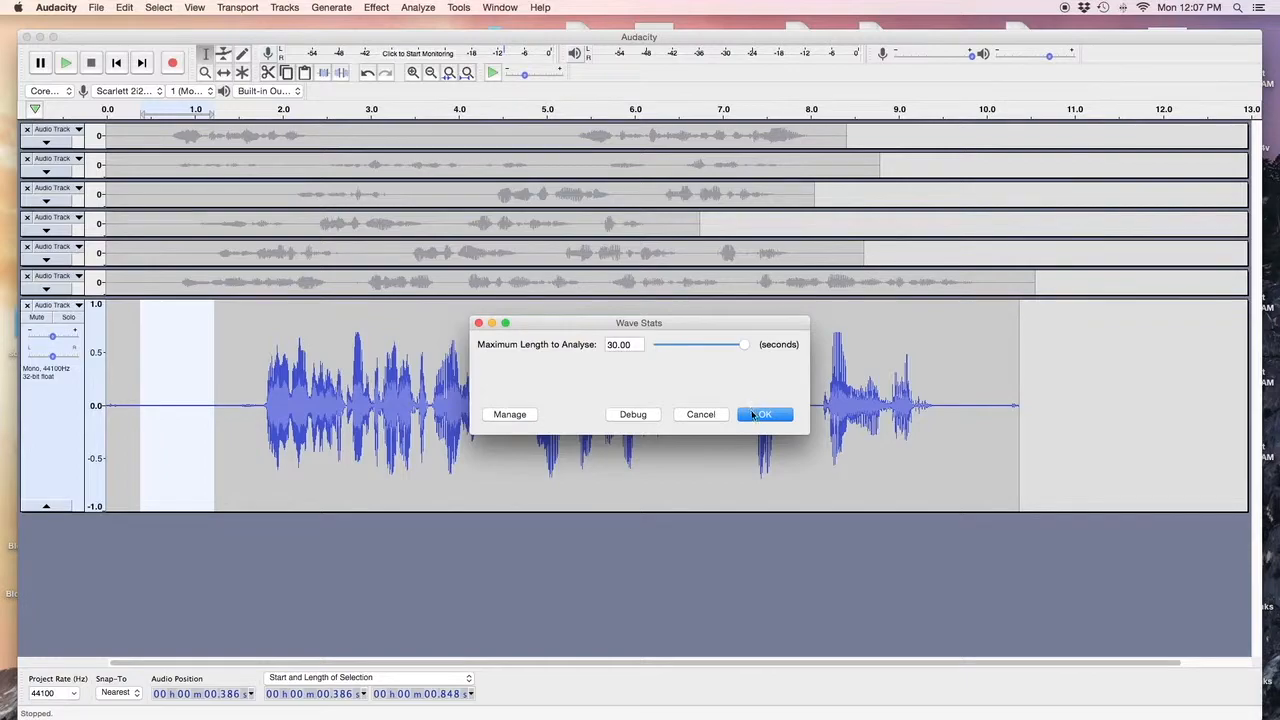
pyautogui.click(762, 414)
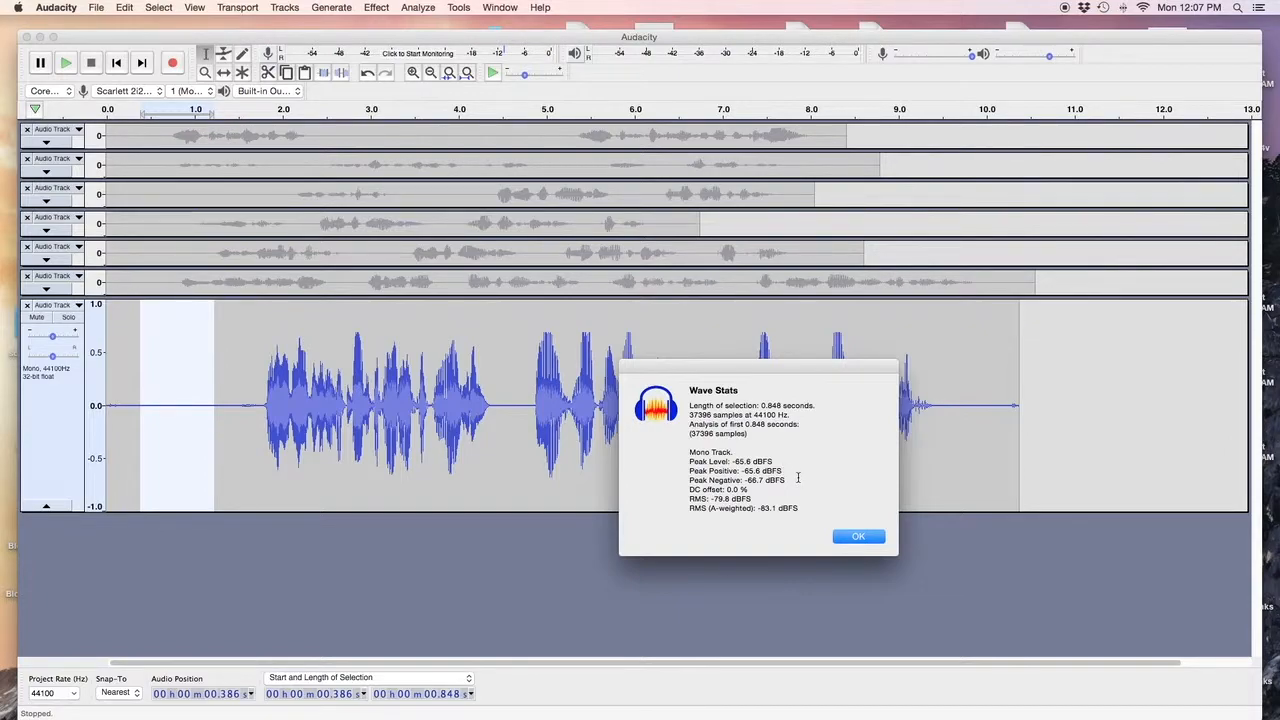
pyautogui.click(849, 538)
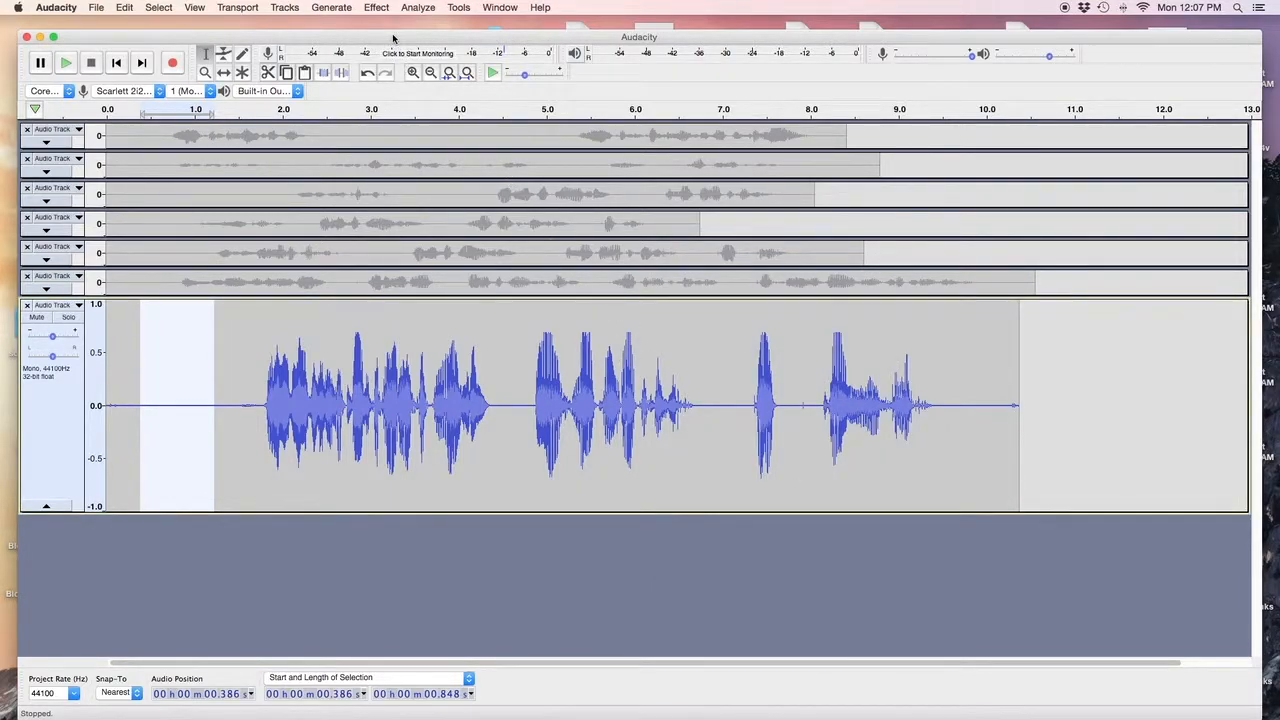
# Get a Noise Reduction profile from the 0.848 s silence, then select the whole take.
pyautogui.click(377, 8)
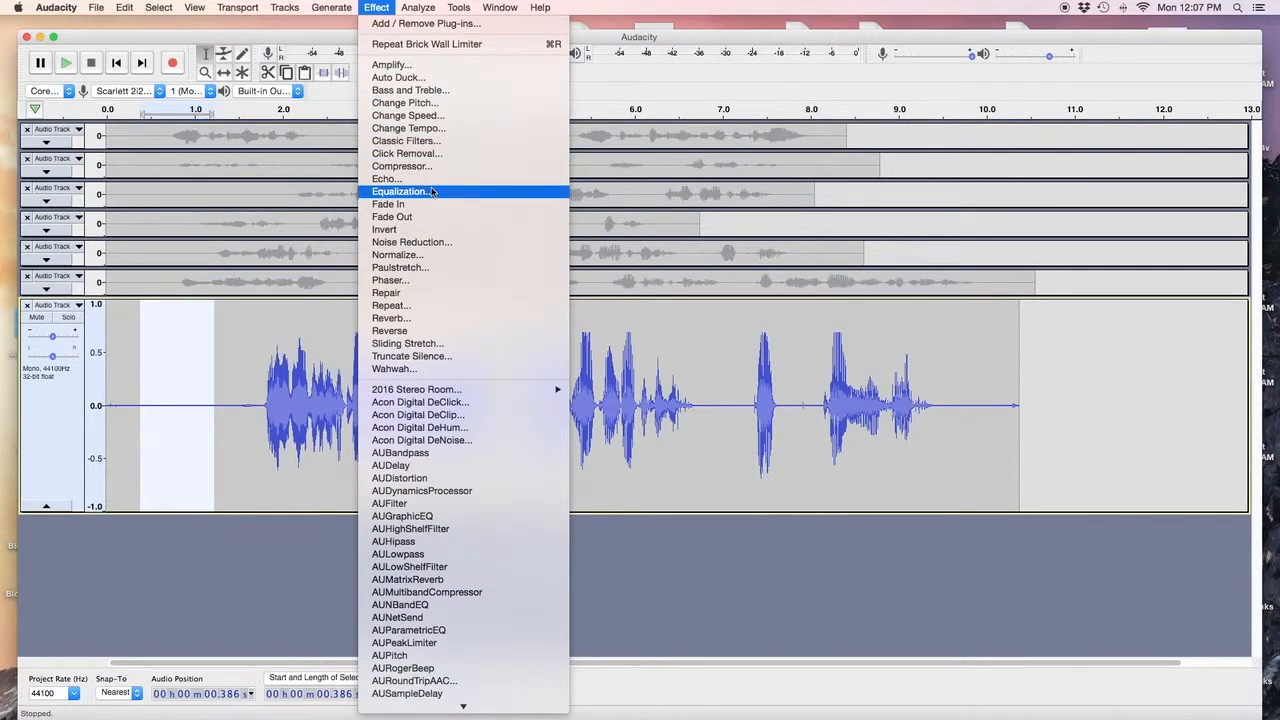
pyautogui.click(437, 242)
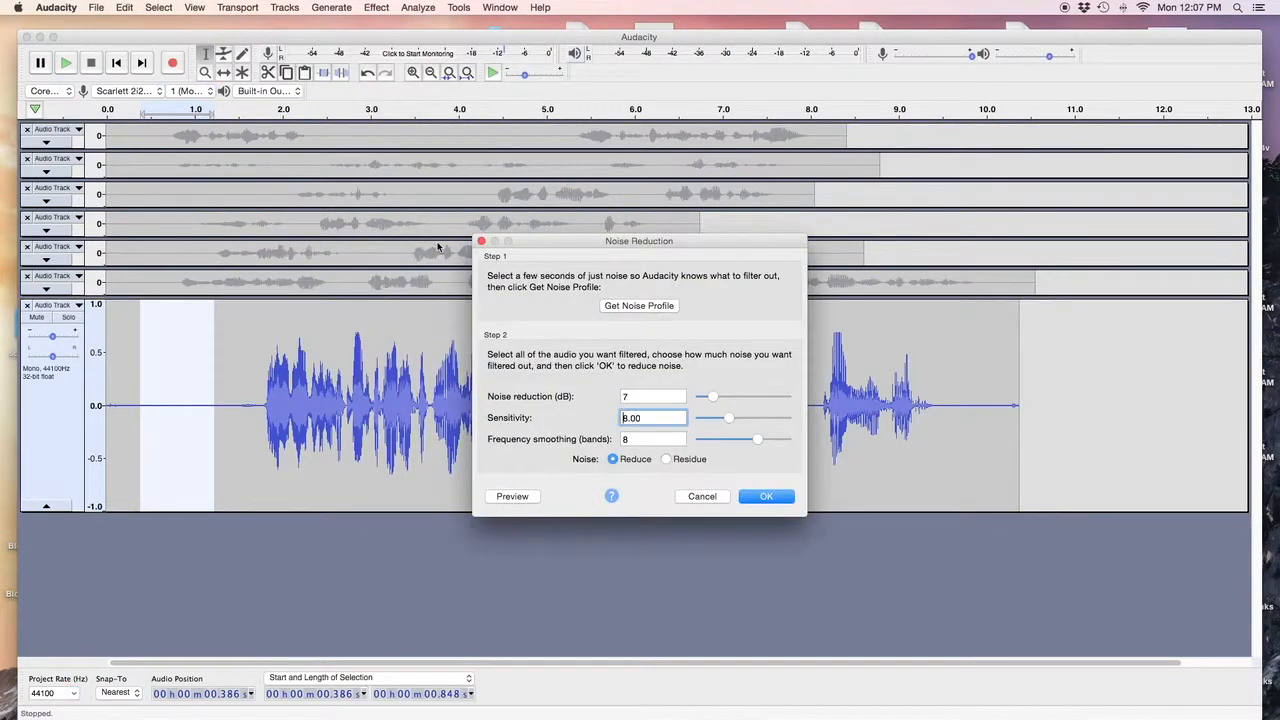
pyautogui.click(653, 306)
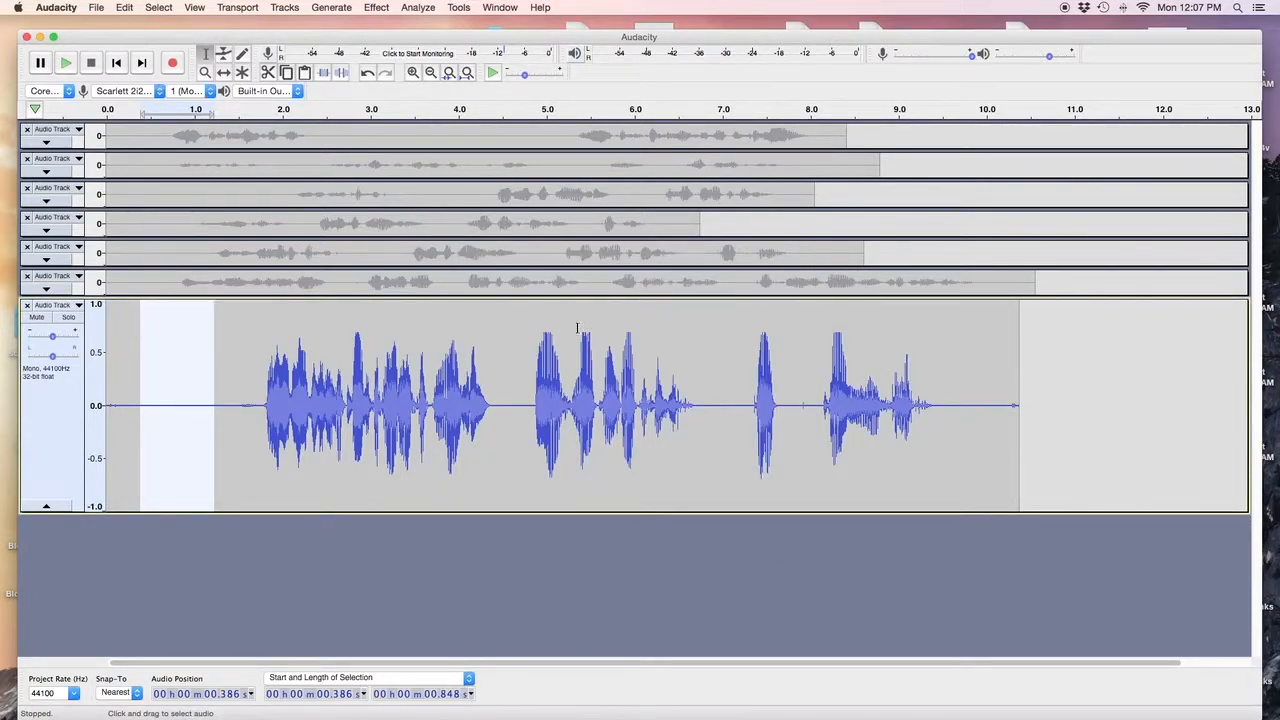
pyautogui.doubleClick(530, 351)
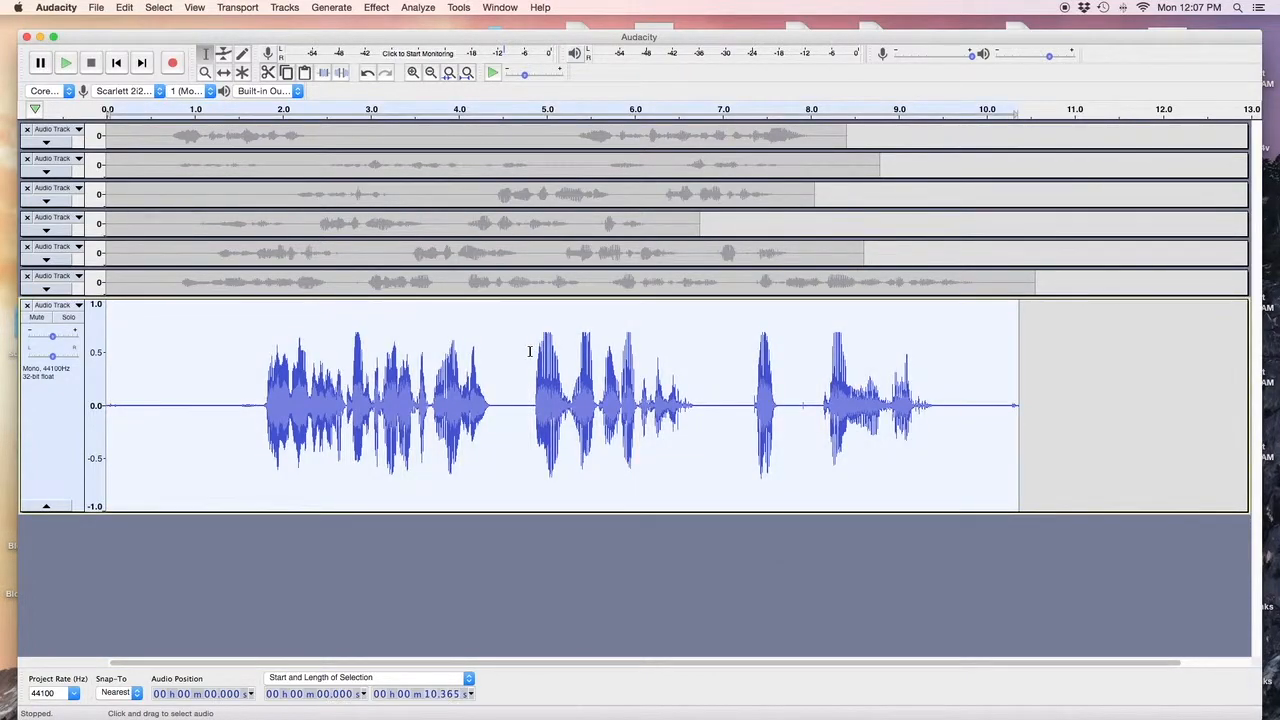
# Apply Noise Reduction to the whole take with the reduction lowered from 7 to 6 dB.
pyautogui.click(377, 9)
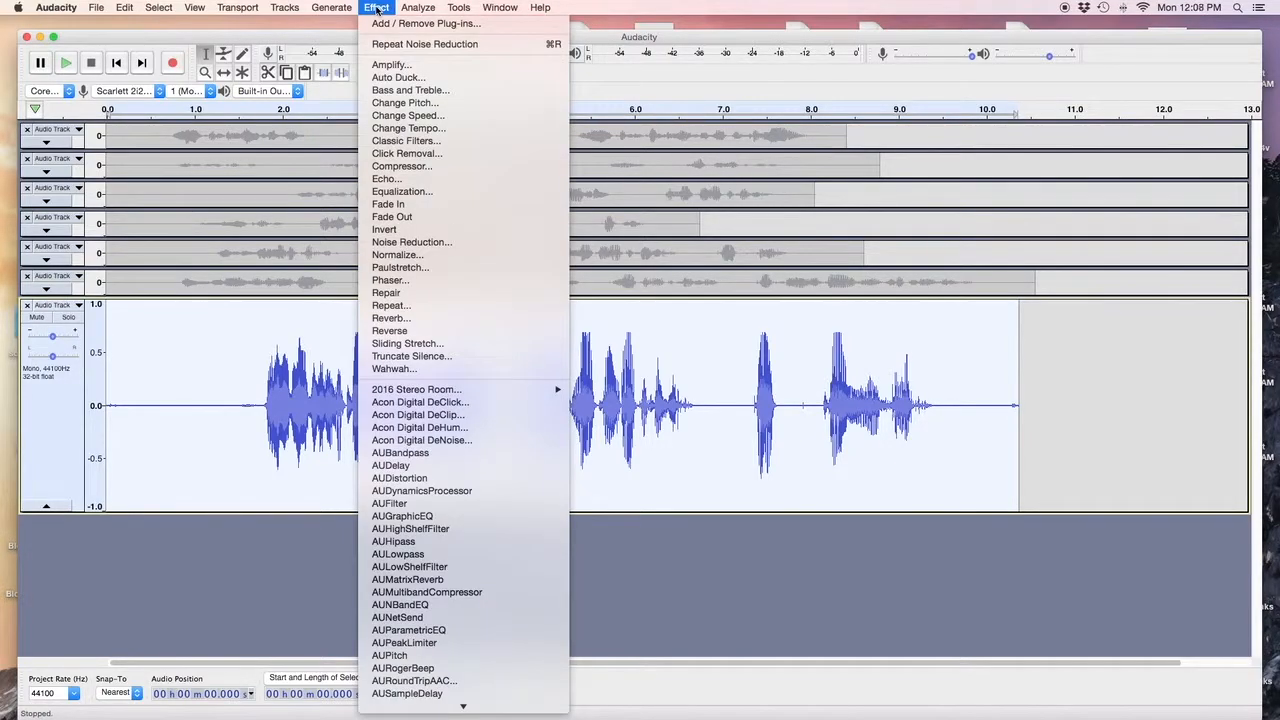
pyautogui.click(432, 243)
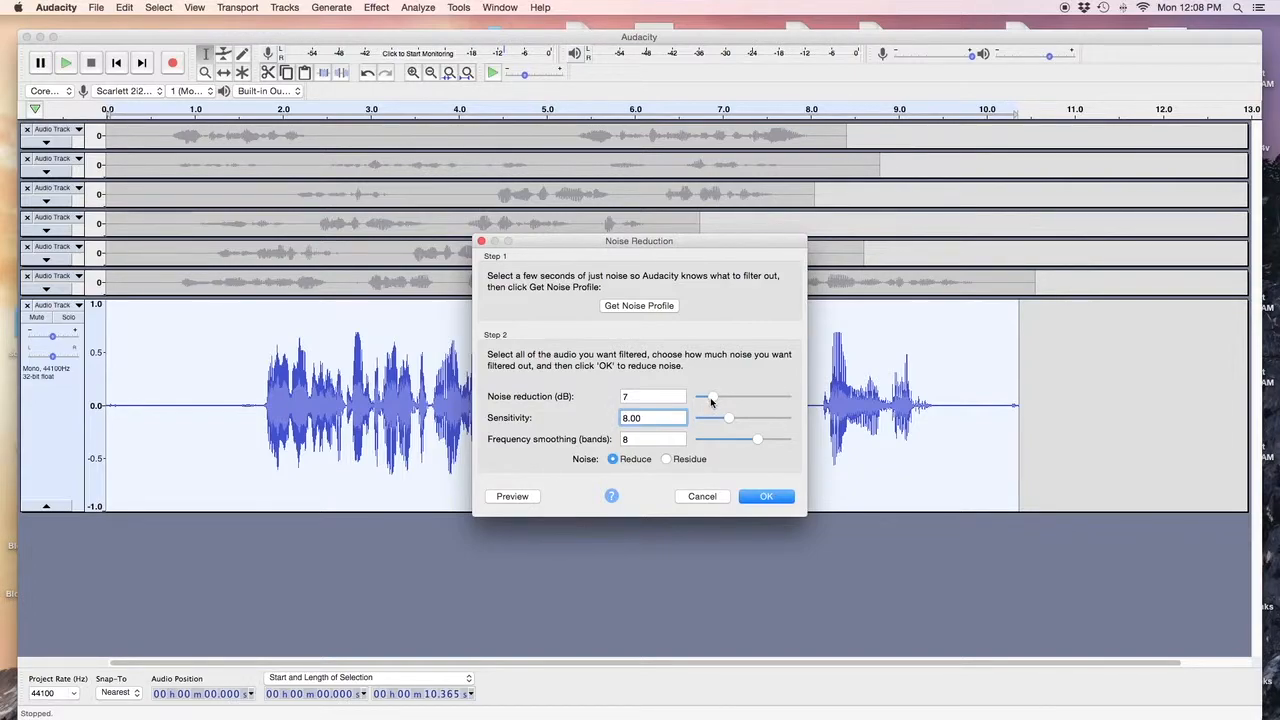
pyautogui.moveTo(712, 399); pyautogui.dragTo(746, 446)
pyautogui.click(757, 497)
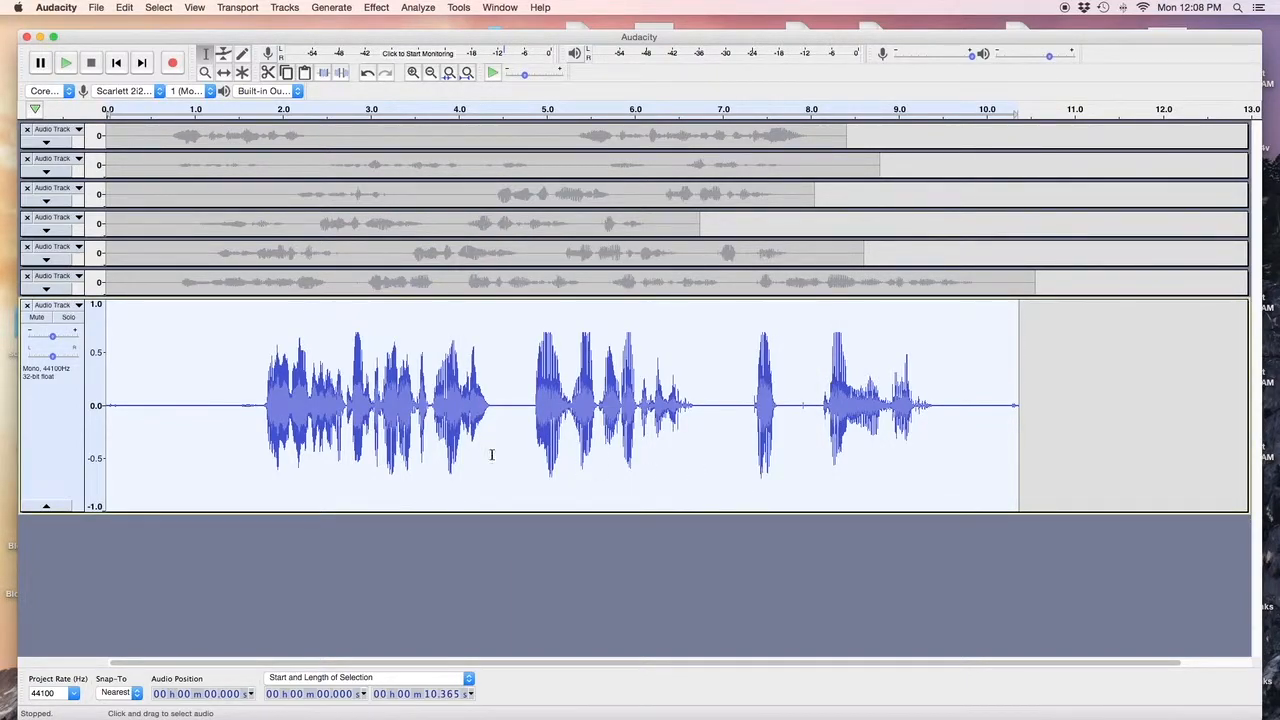
# Select and play the 0.659 s leading silence, then run Wave Stats: -71.6 dBFS peak, -85.7 dBFS RMS.
pyautogui.moveTo(152, 440); pyautogui.dragTo(210, 441)
pyautogui.press('space')
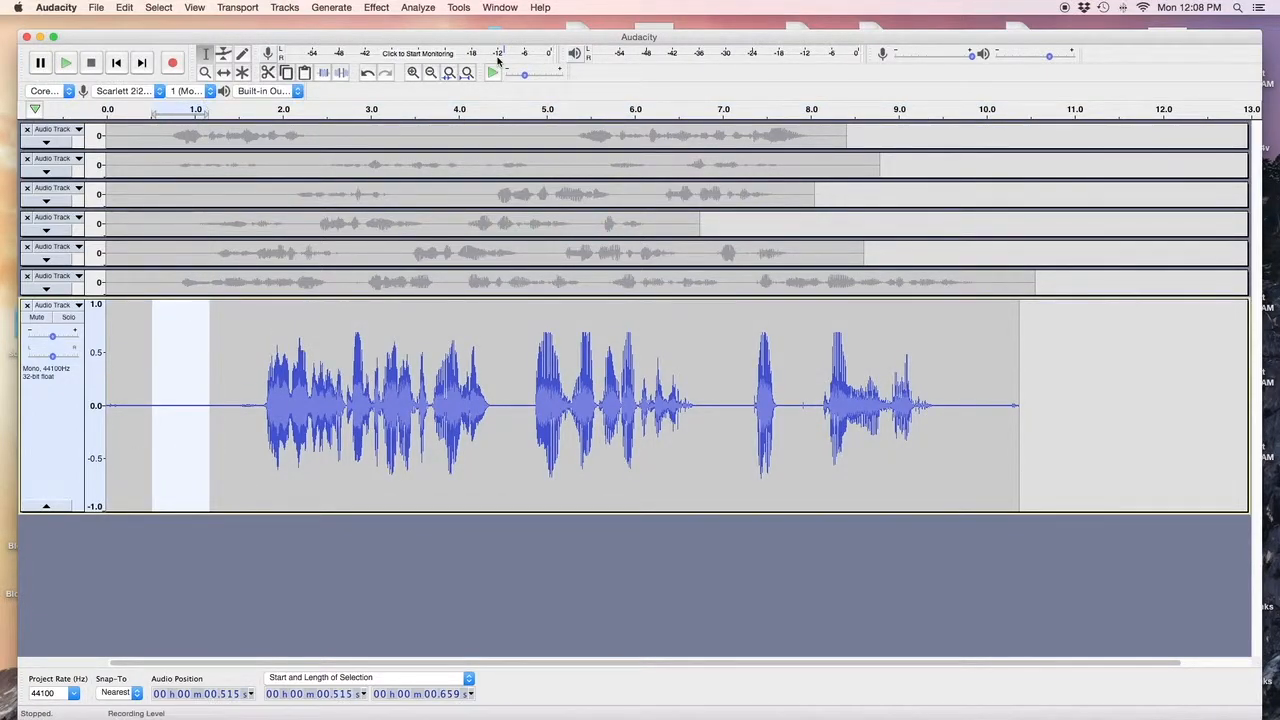
pyautogui.click(426, 9)
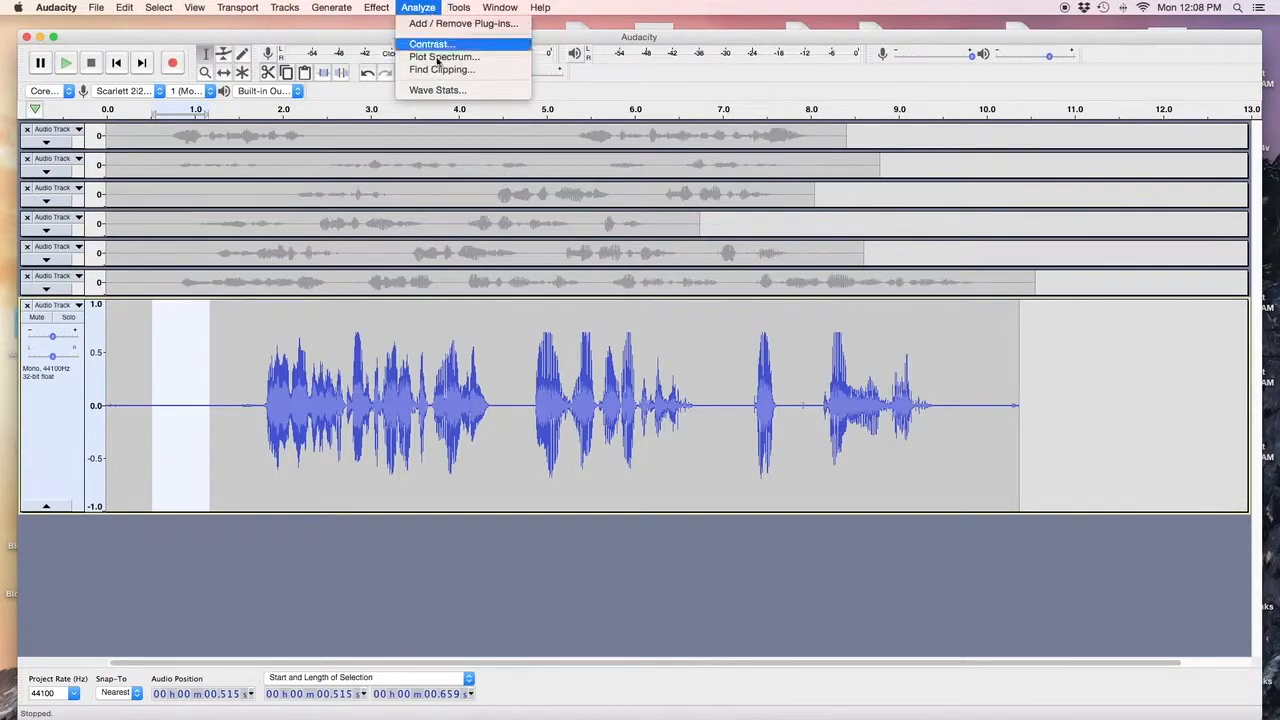
pyautogui.click(440, 90)
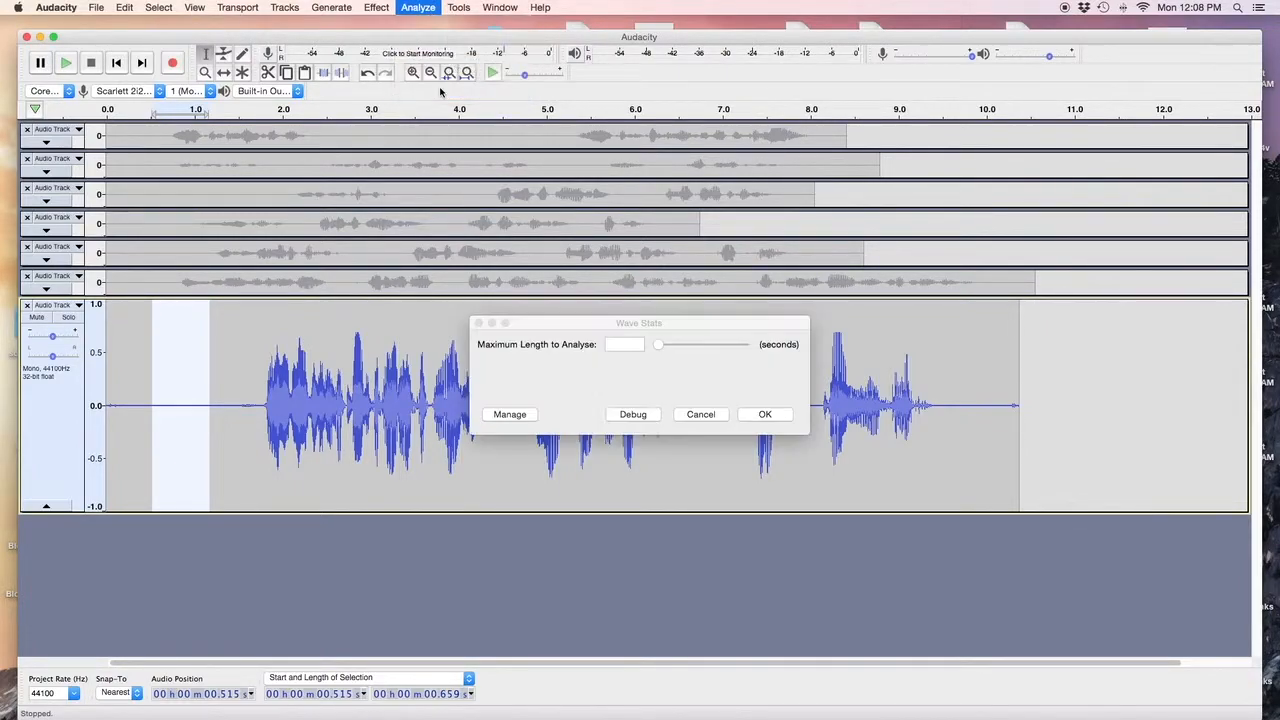
pyautogui.click(764, 414)
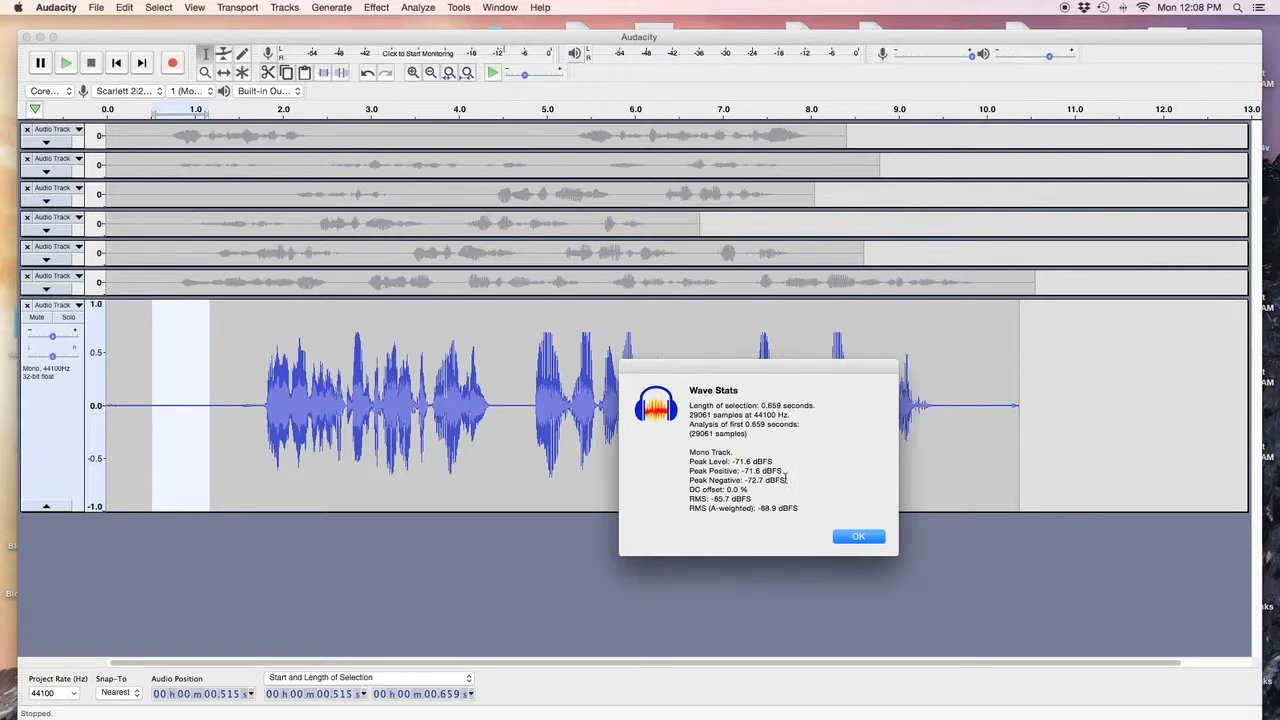
# Close Wave Stats, select the whole take, and measure its Contrast foreground at -21.12 dB.
pyautogui.click(856, 537)
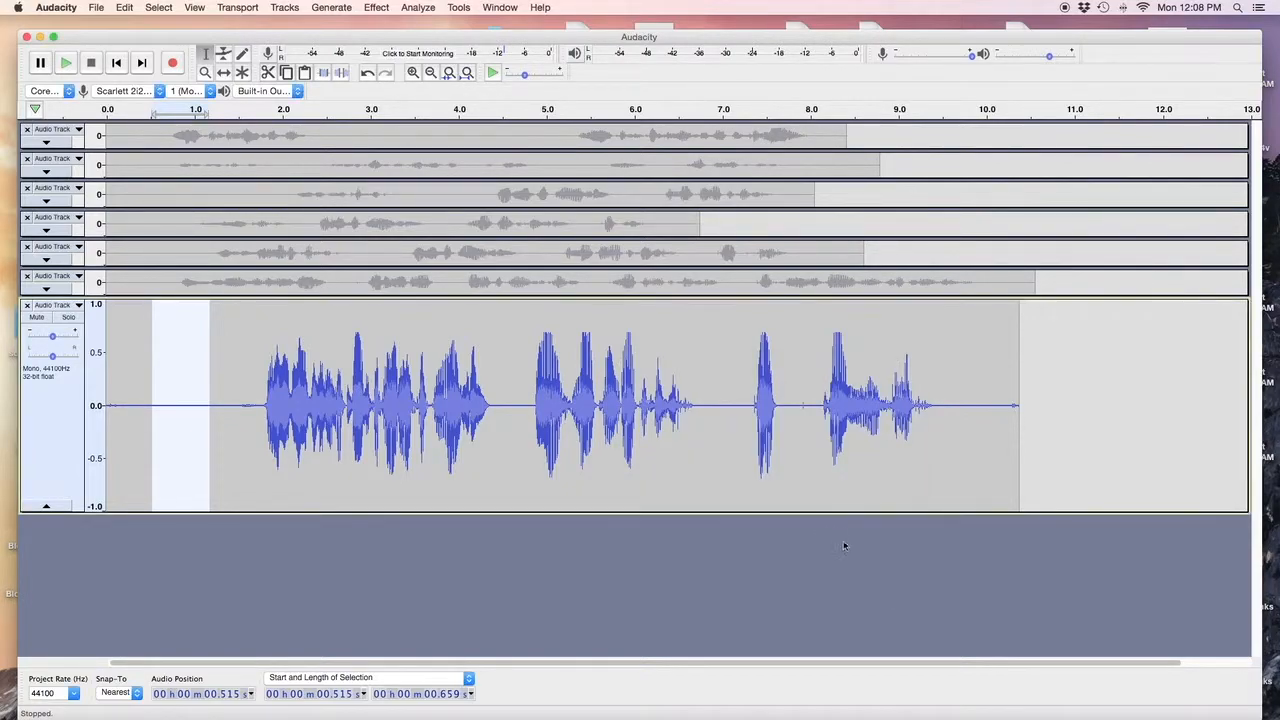
pyautogui.doubleClick(693, 469)
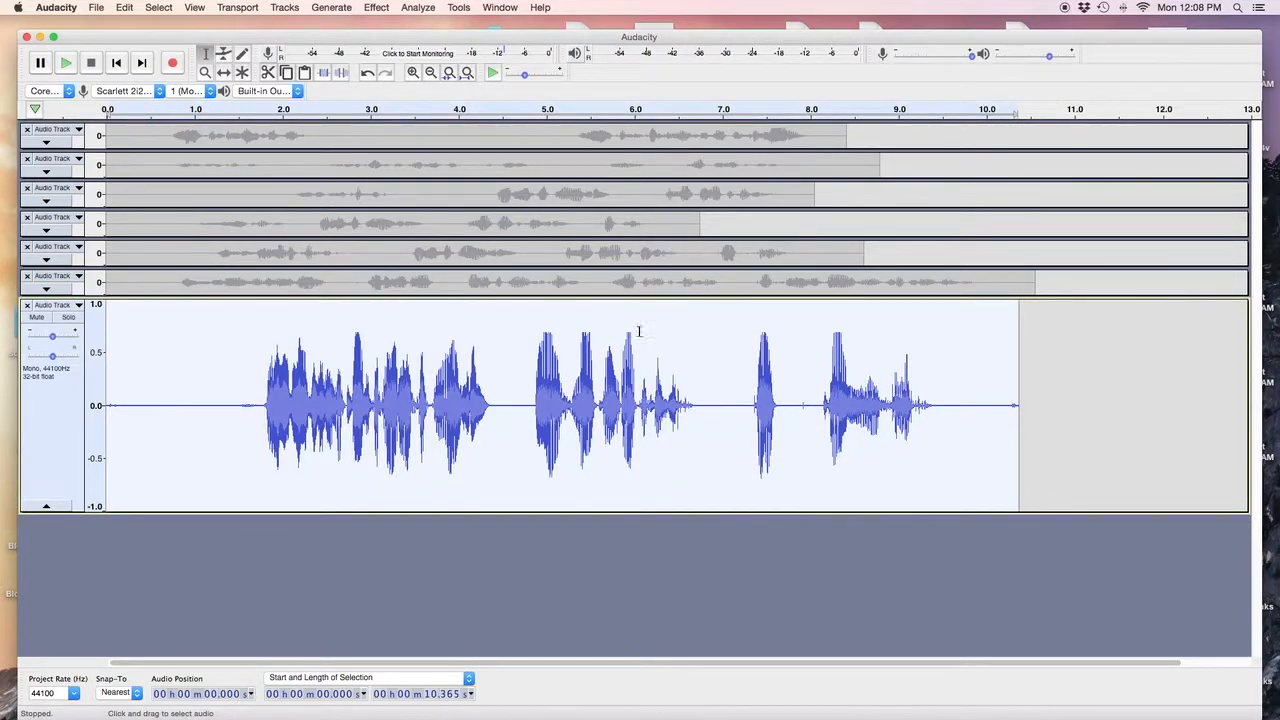
pyautogui.click(418, 7)
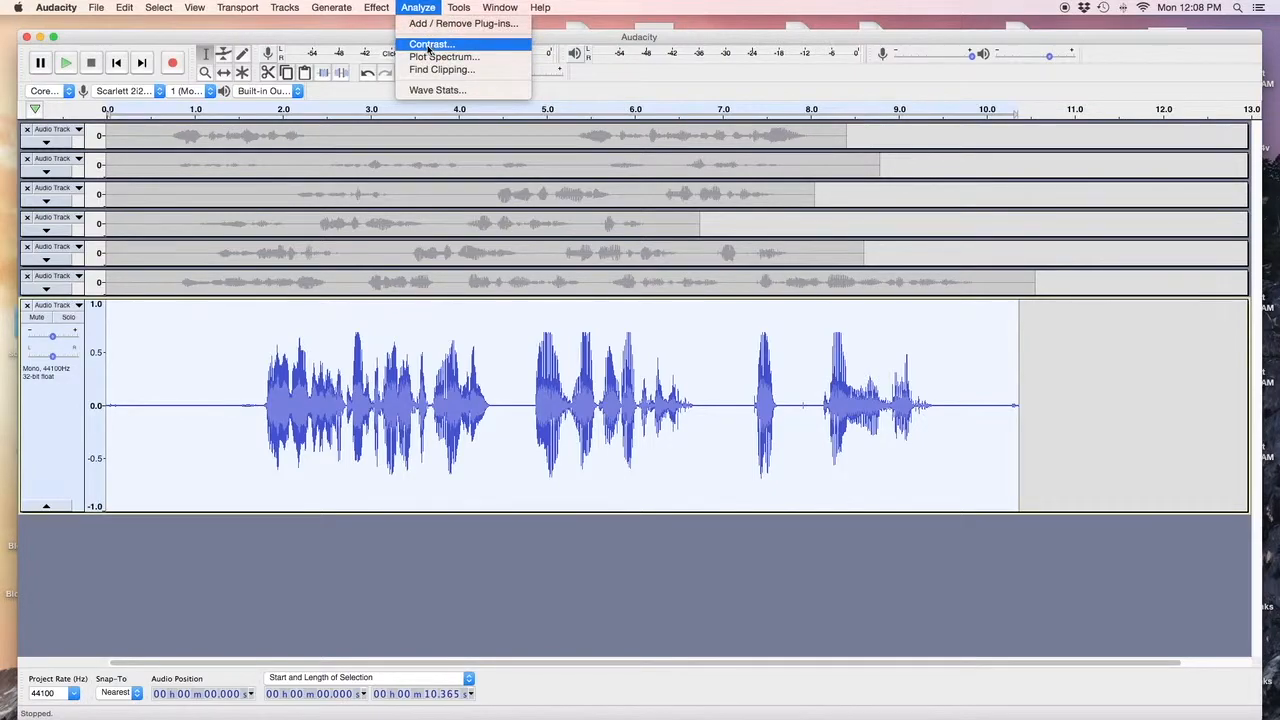
pyautogui.click(430, 45)
pyautogui.click(735, 340)
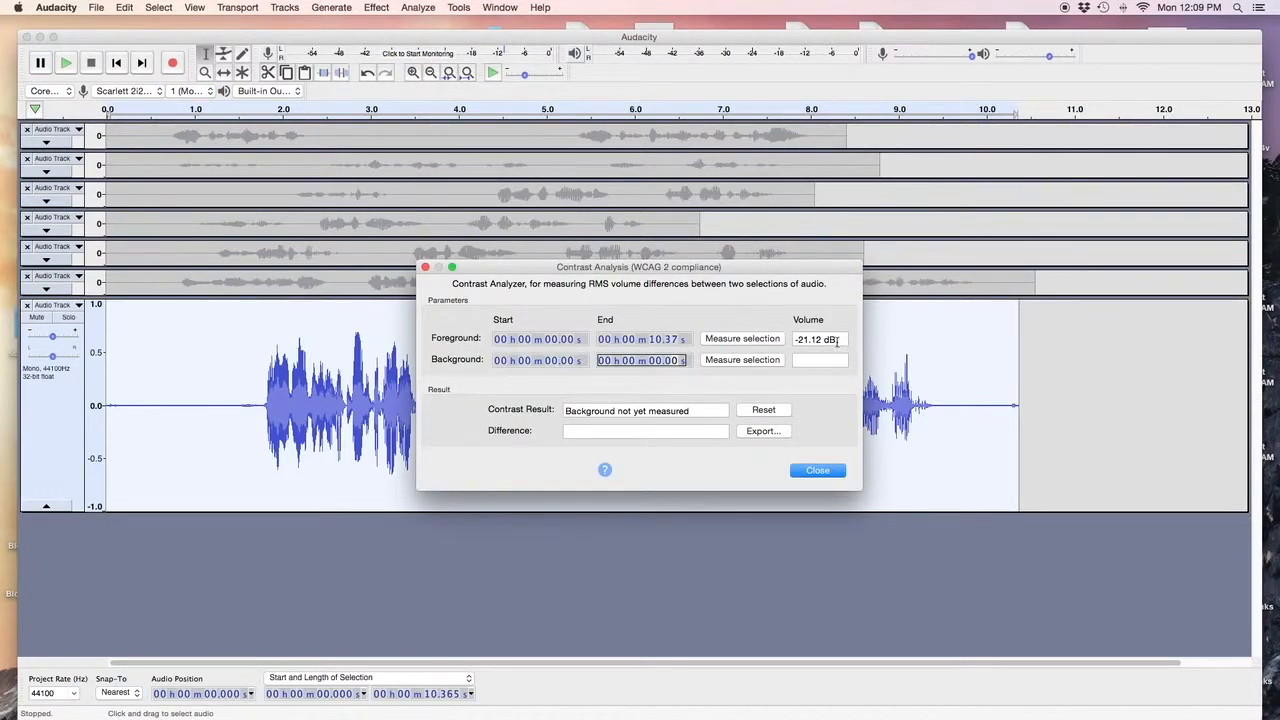
pyautogui.click(812, 471)
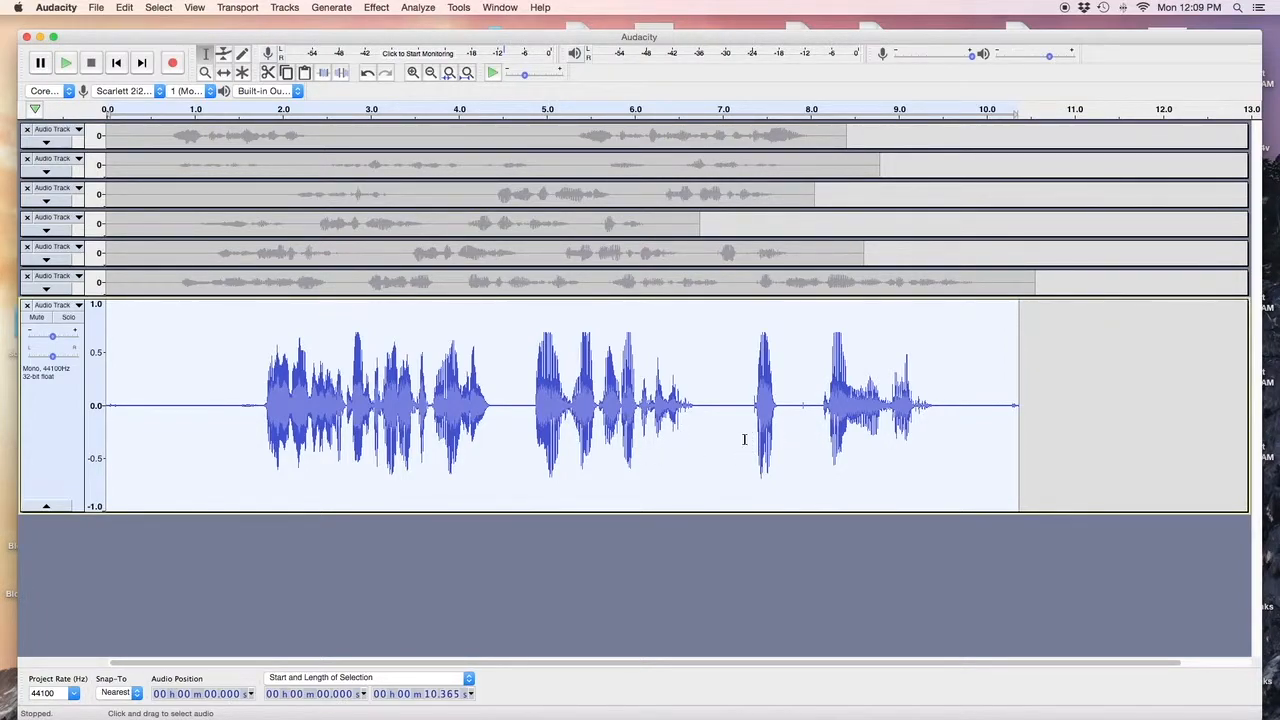
# Audition from 1.03 s, then delete the silence from 1.30 to 1.72 s.
pyautogui.click(235, 438)
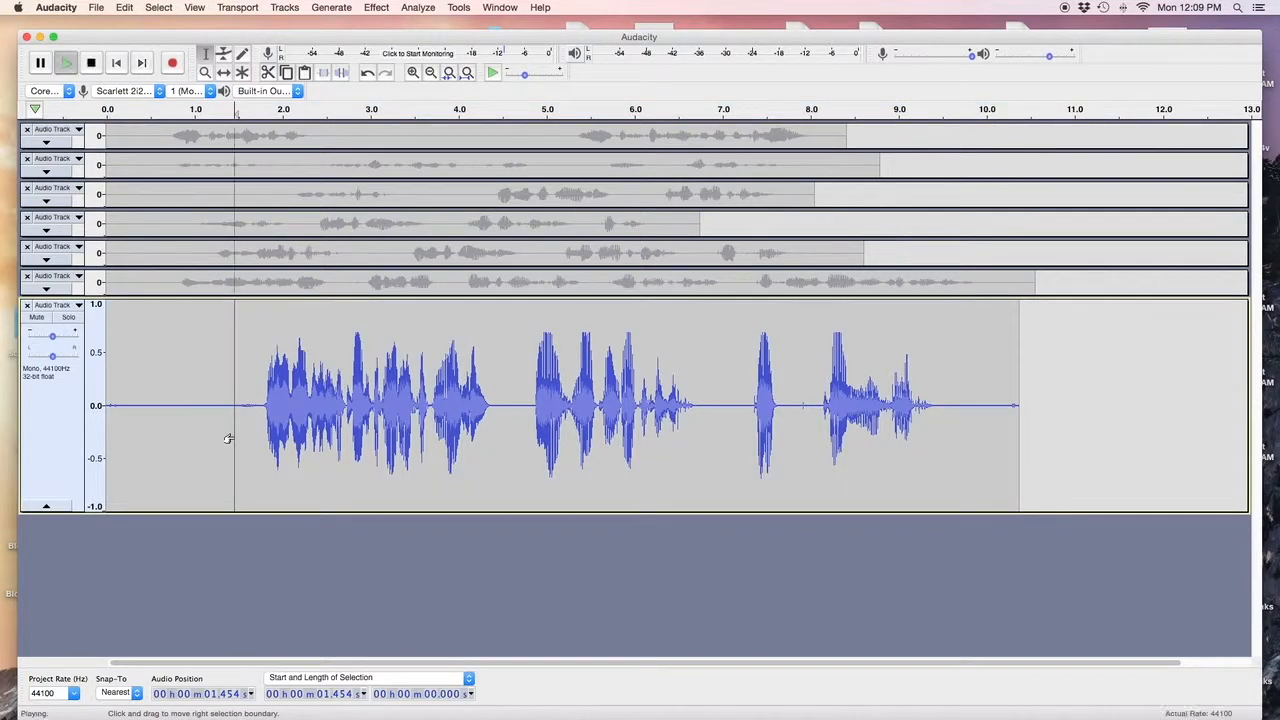
pyautogui.click(199, 440)
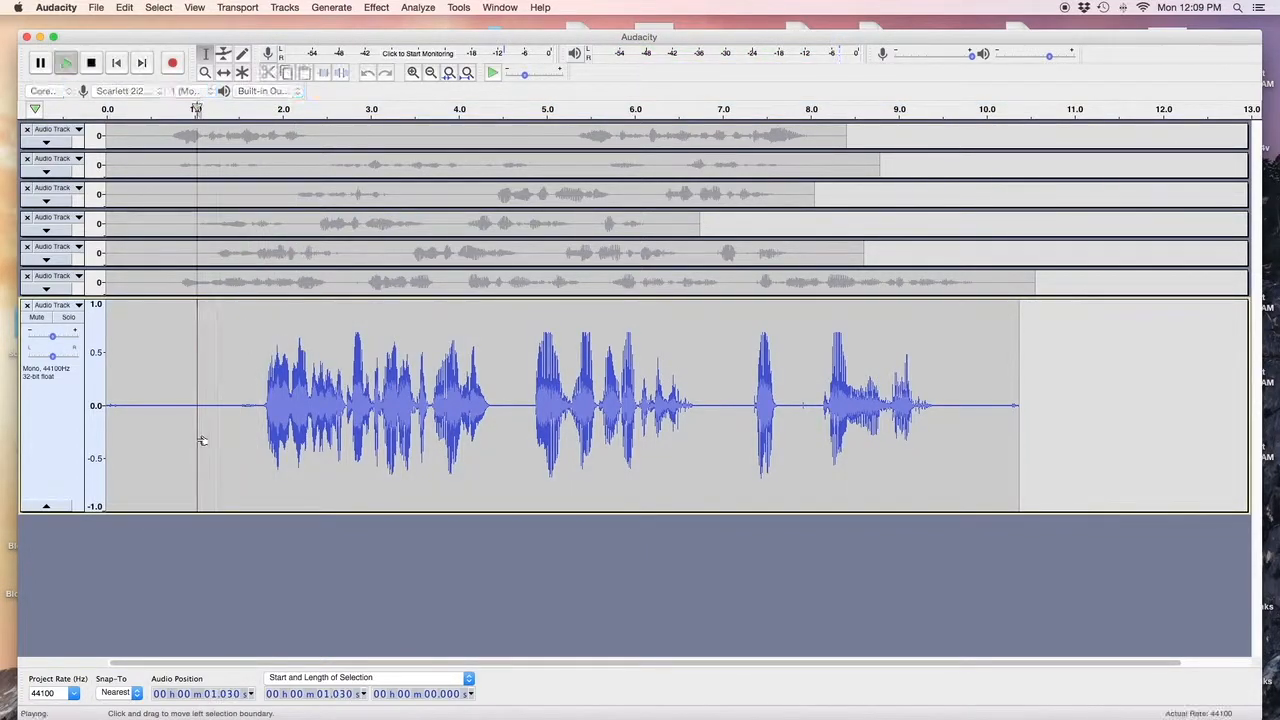
pyautogui.press('space')
# Audition around 7.429 s and select a thin sliver just after that point.
pyautogui.press('space')
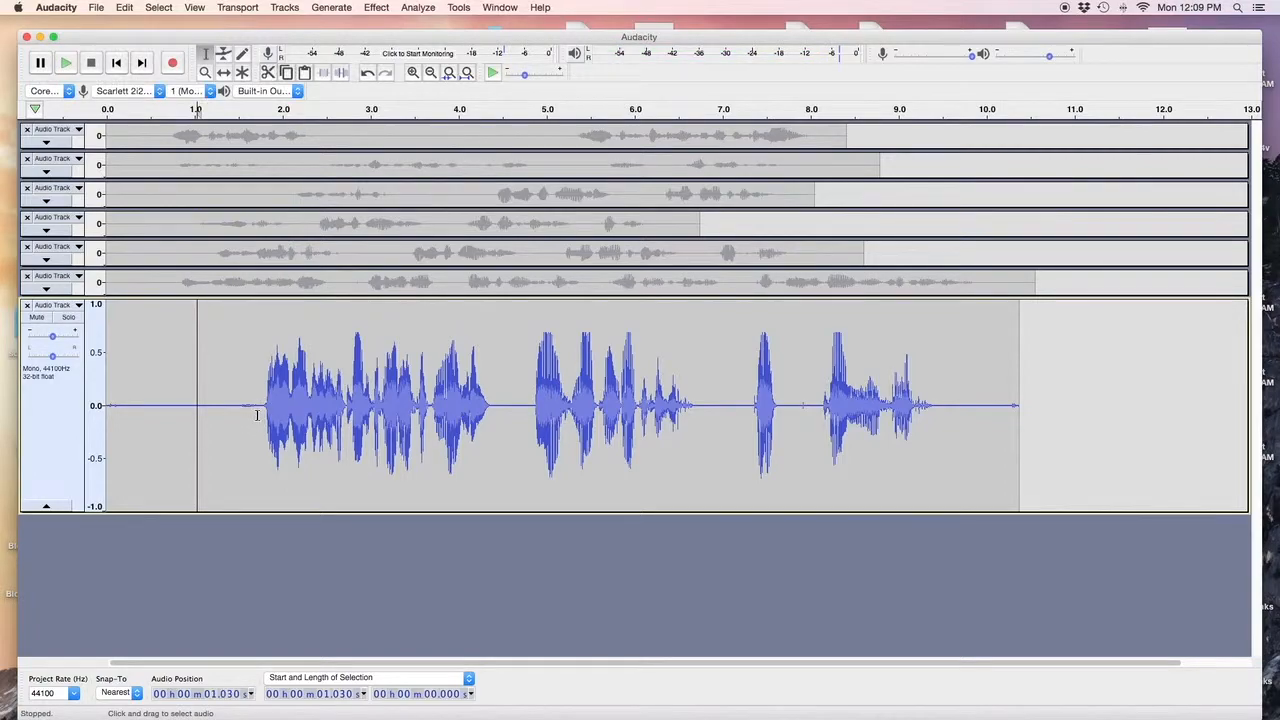
pyautogui.moveTo(258, 418); pyautogui.dragTo(221, 420)
pyautogui.press('Delete')
pyautogui.click(181, 436)
pyautogui.press('space')
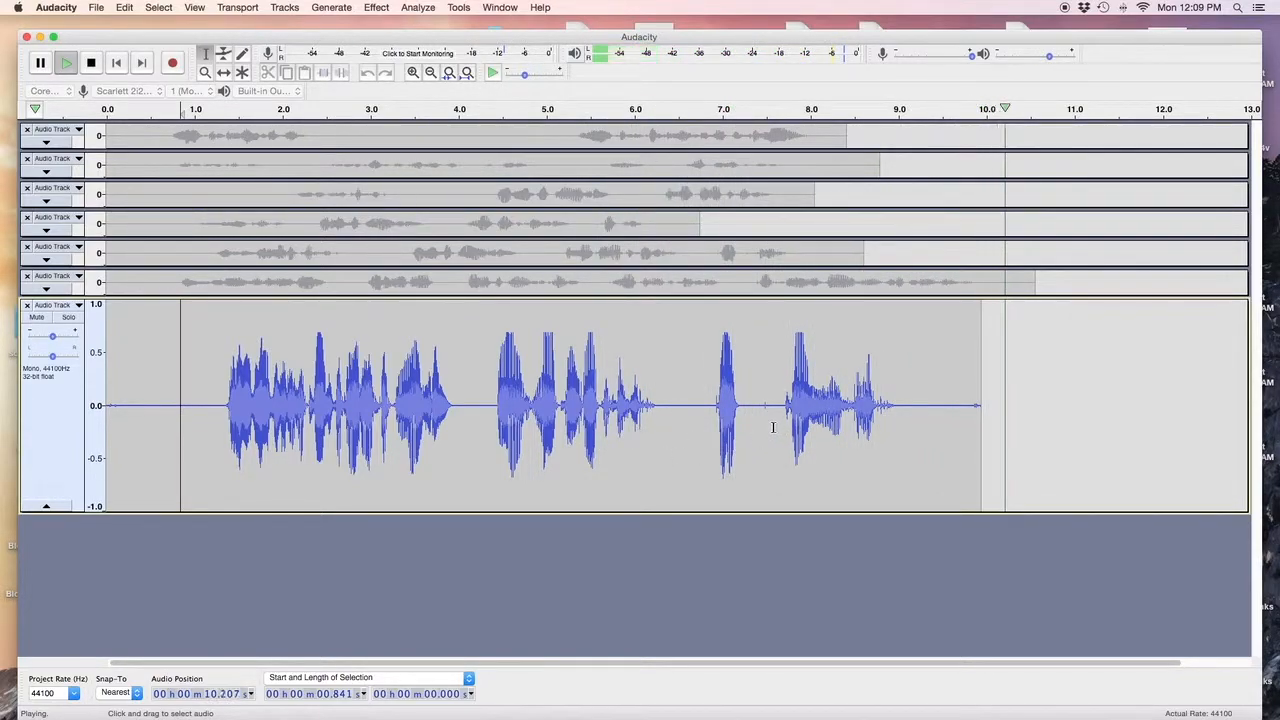
pyautogui.click(758, 423)
pyautogui.press('space')
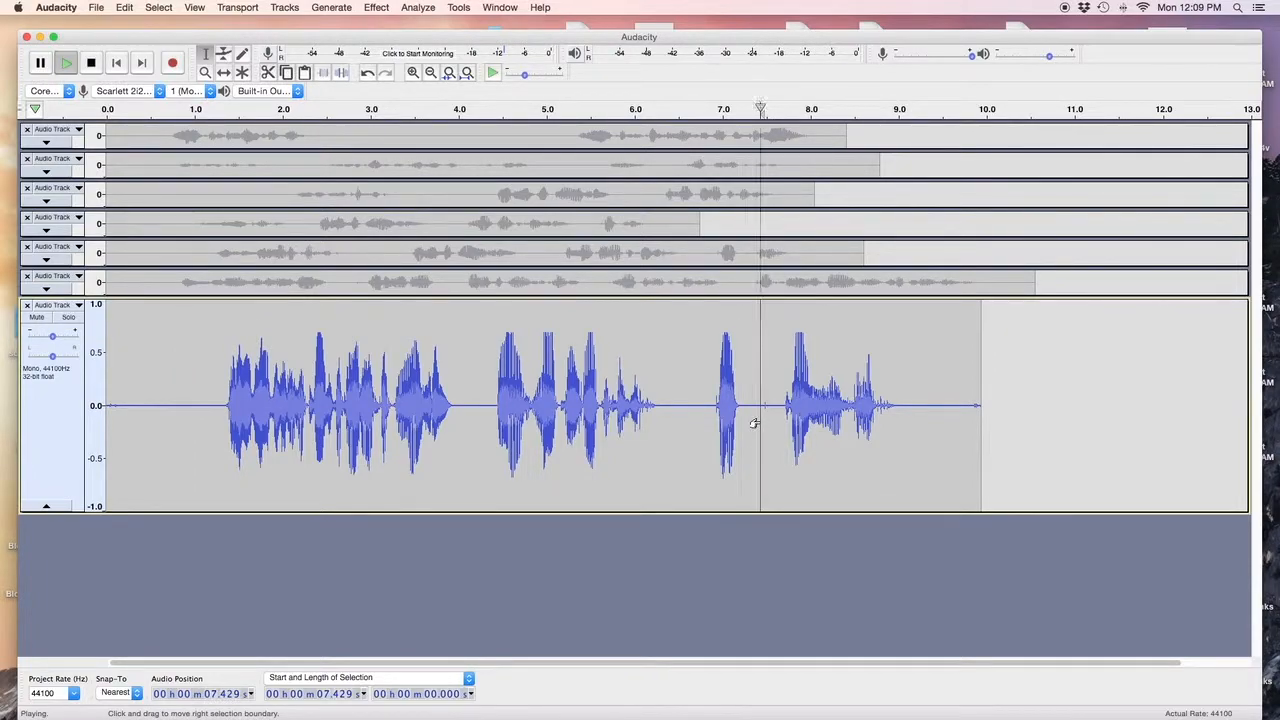
pyautogui.press('space')
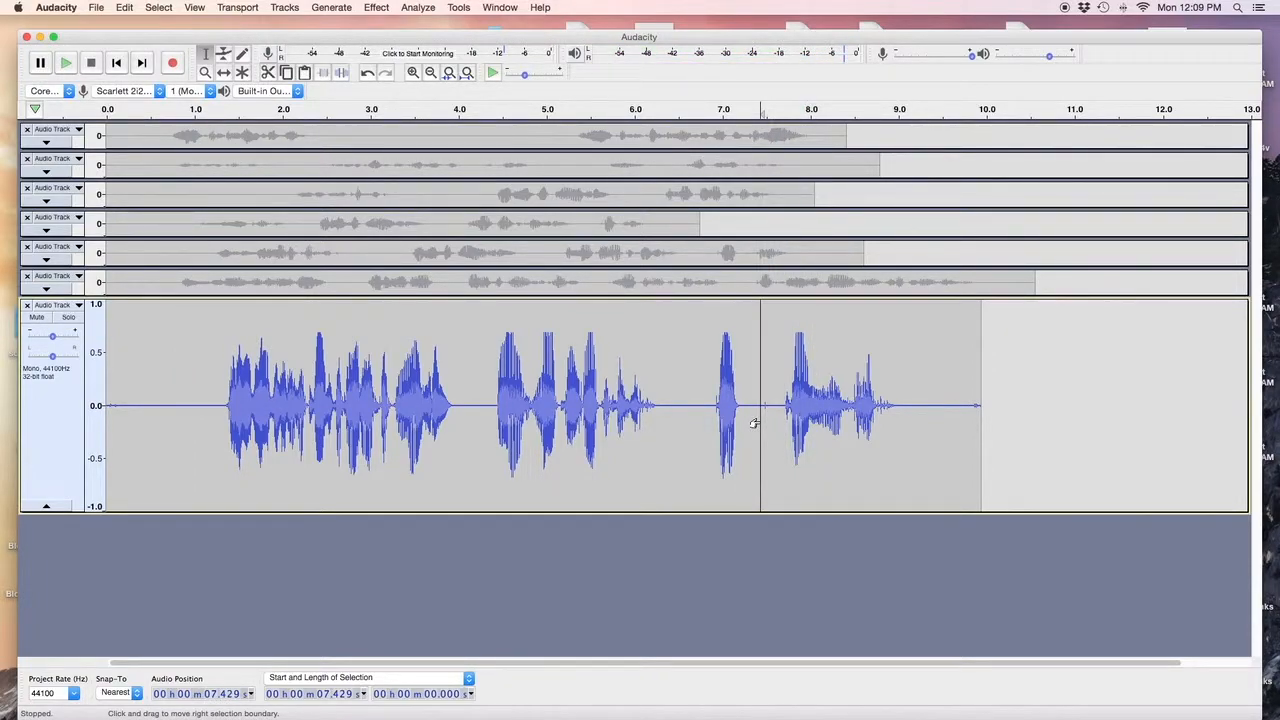
pyautogui.moveTo(757, 422); pyautogui.dragTo(765, 423)
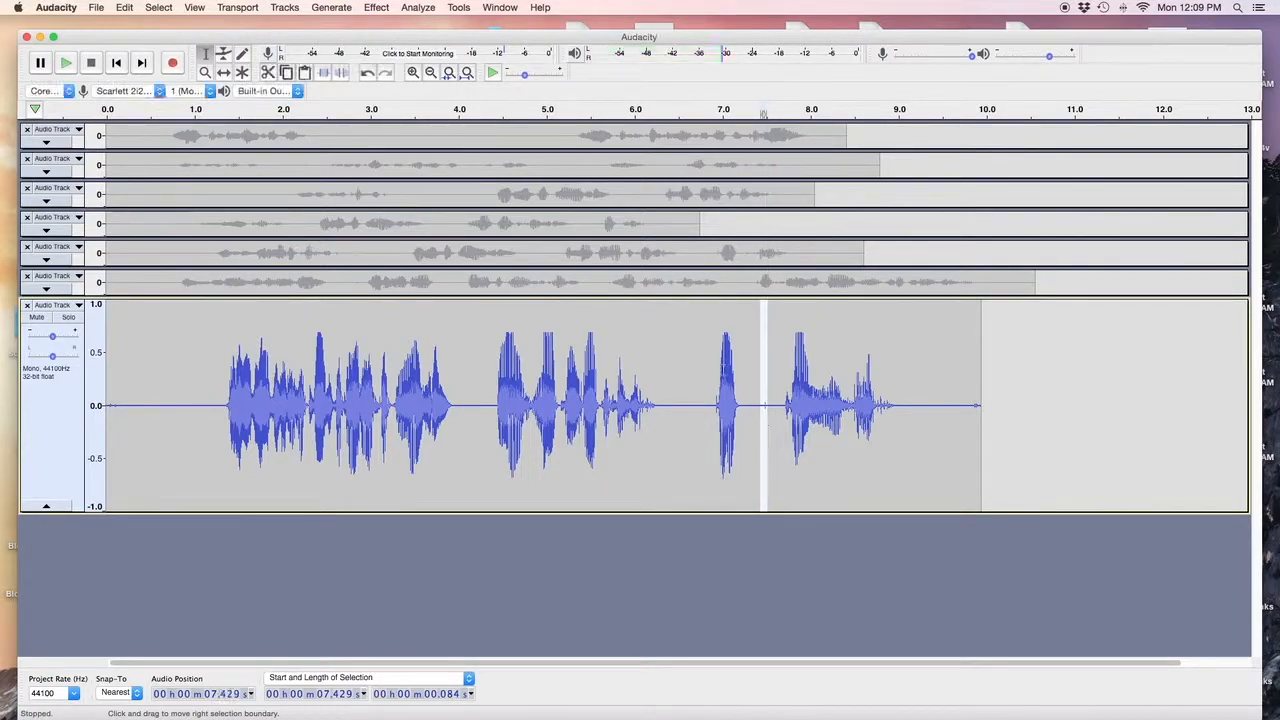
# Apply De-Clicker to the sliver with default settings: 2 passes at 6.00 dB sensitivity.
pyautogui.click(378, 8)
pyautogui.scroll(-5, 474, 500)
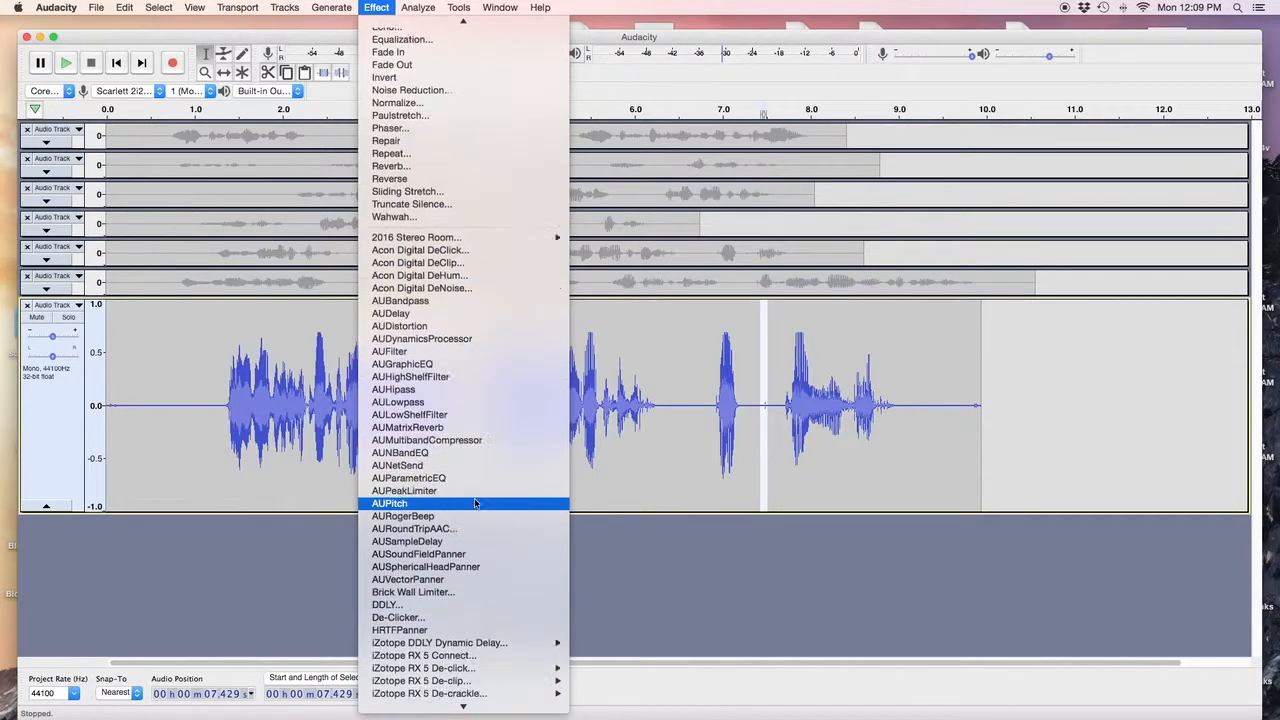
pyautogui.scroll(-3, 474, 503)
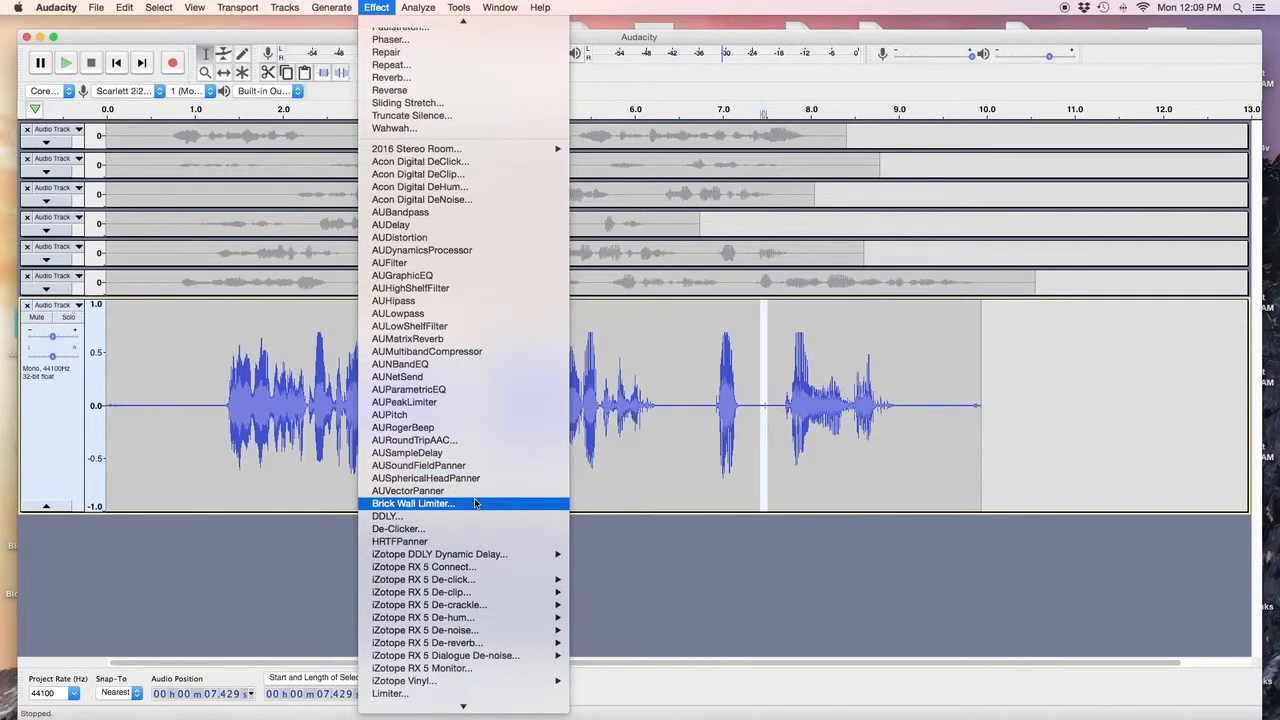
pyautogui.click(433, 528)
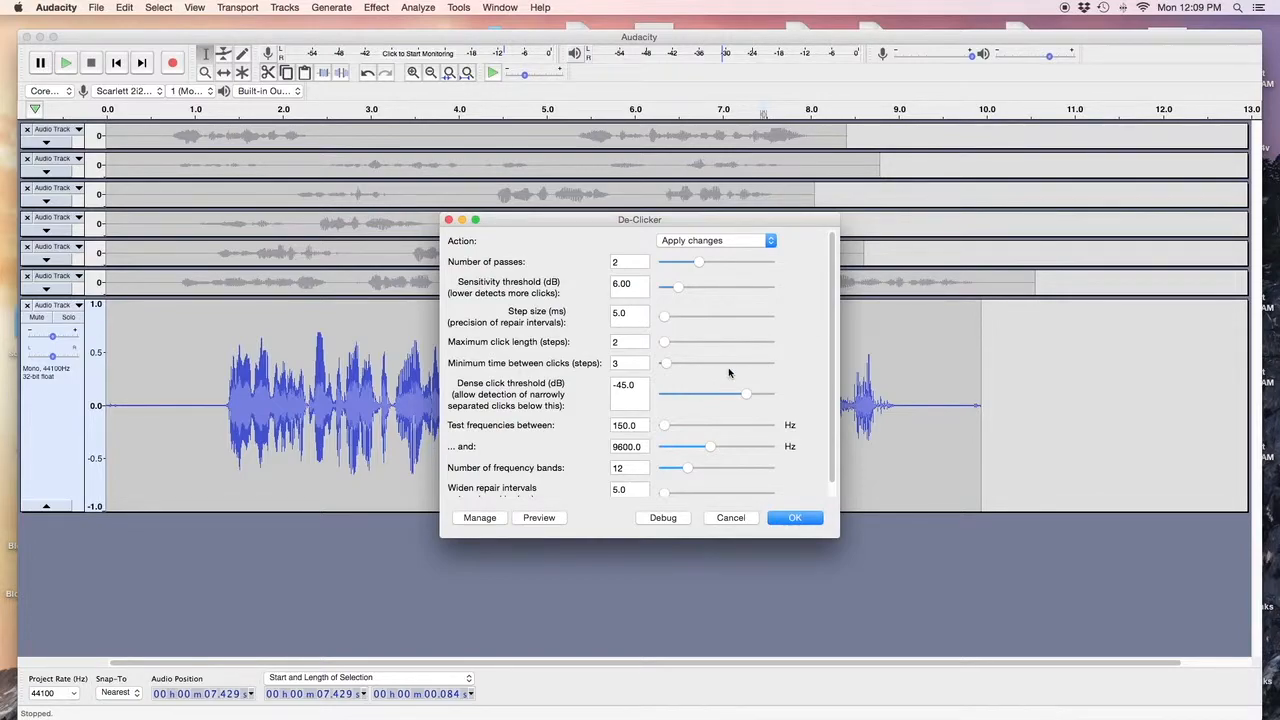
pyautogui.scroll(-1, 718, 397)
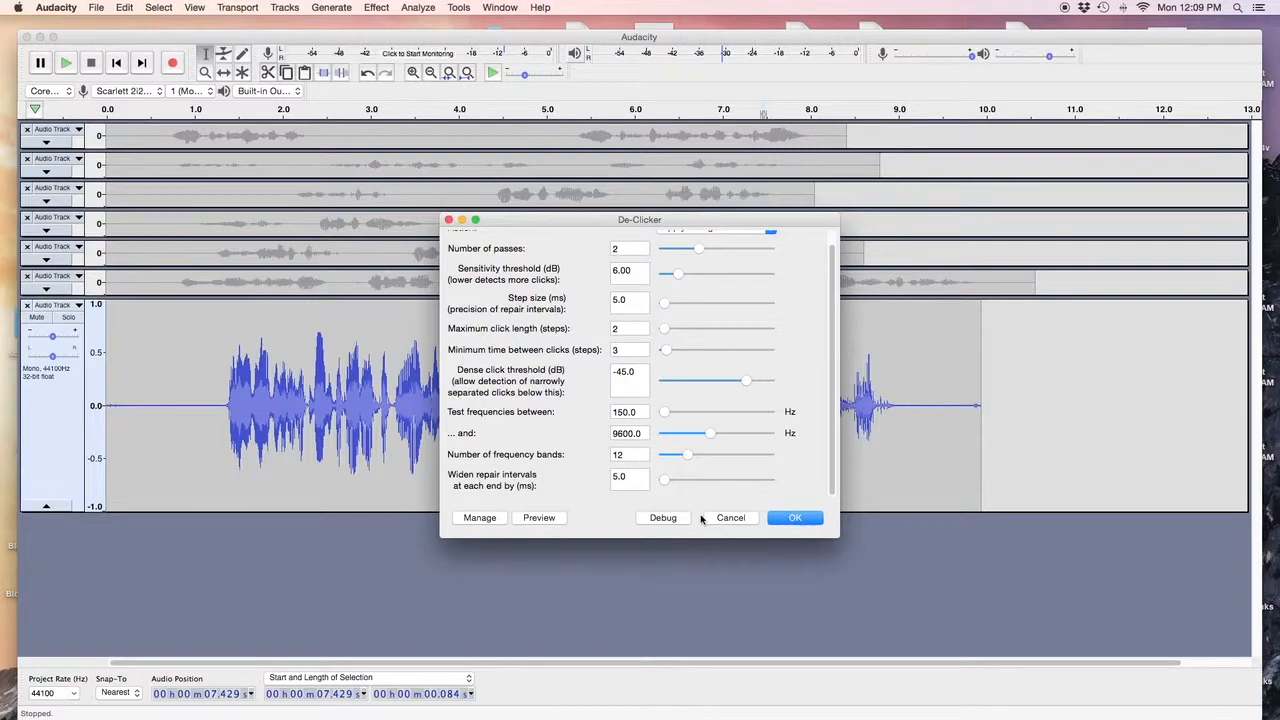
pyautogui.click(793, 518)
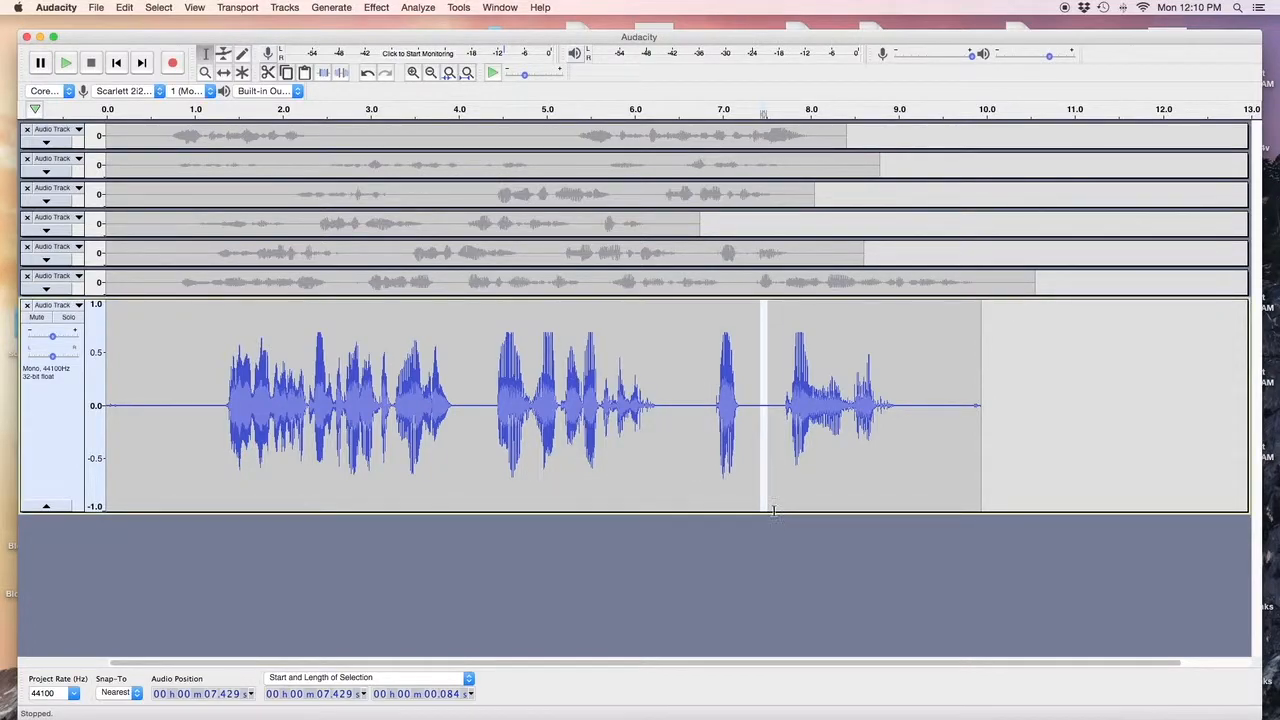
# Listen to the take from about 7.3 s, 7.2 s and 4.35 s.
pyautogui.click(748, 437)
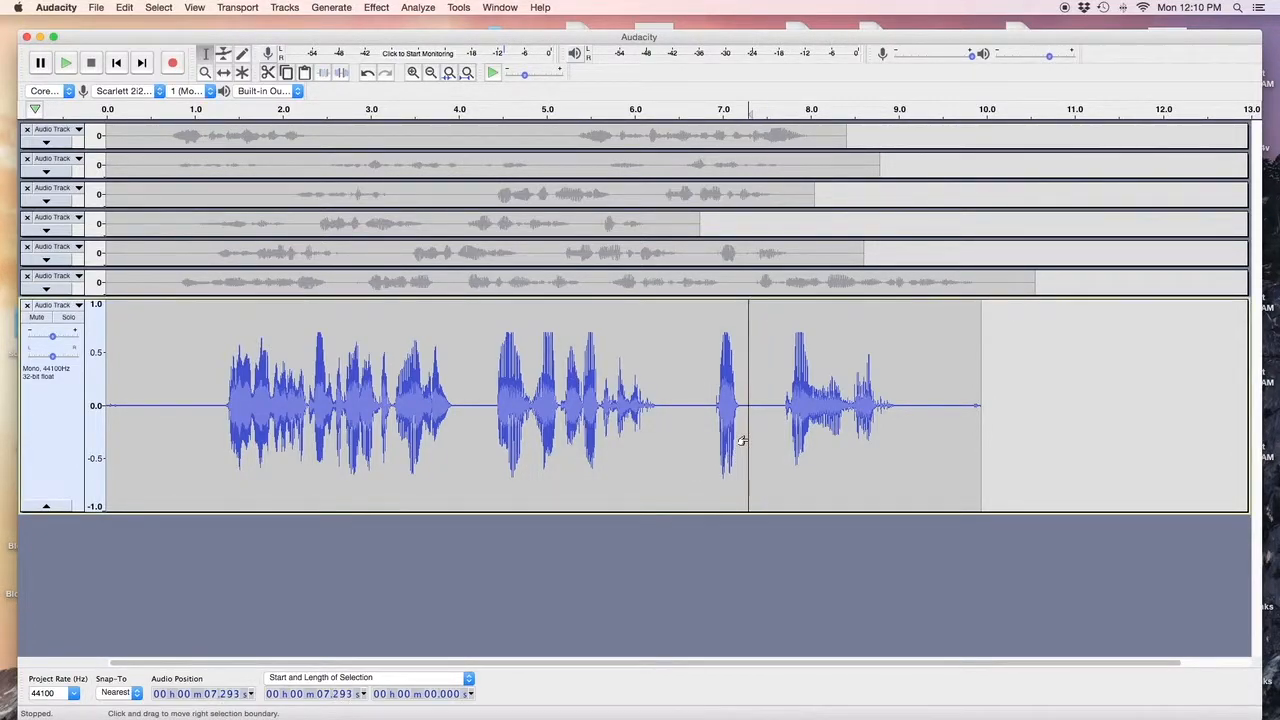
pyautogui.press('space')
pyautogui.press('space')
pyautogui.click(742, 433)
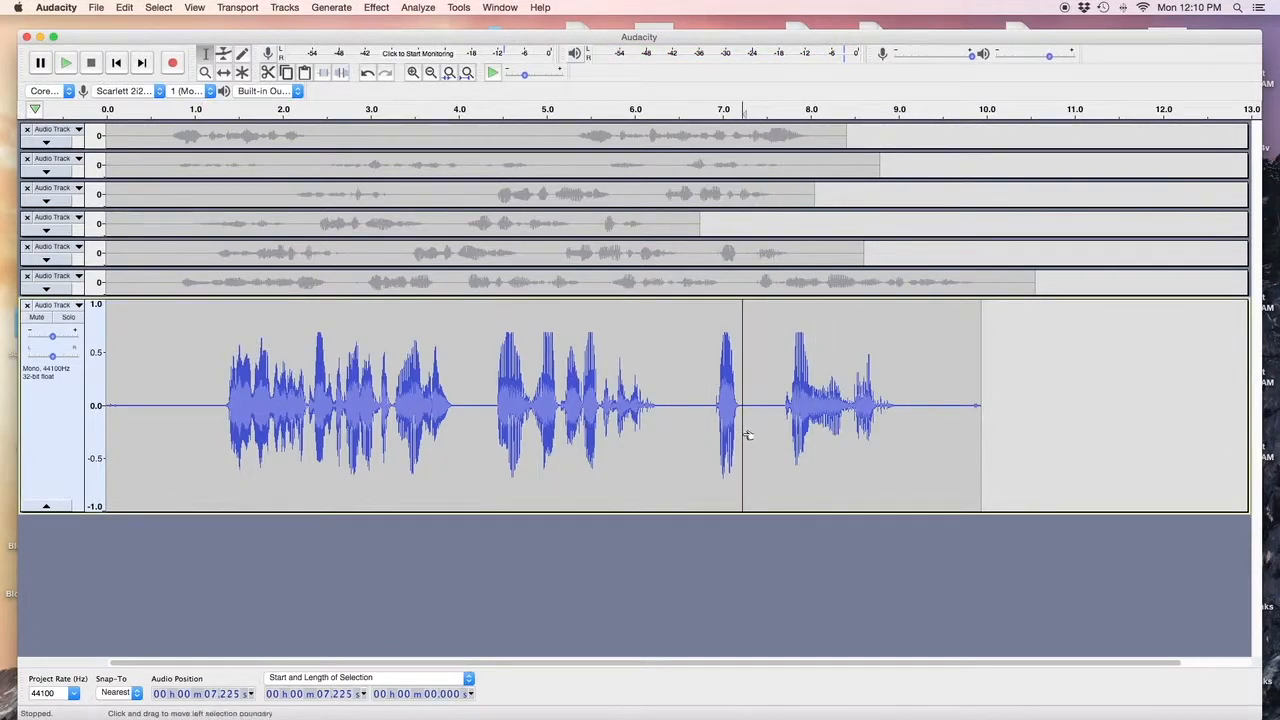
pyautogui.press('space')
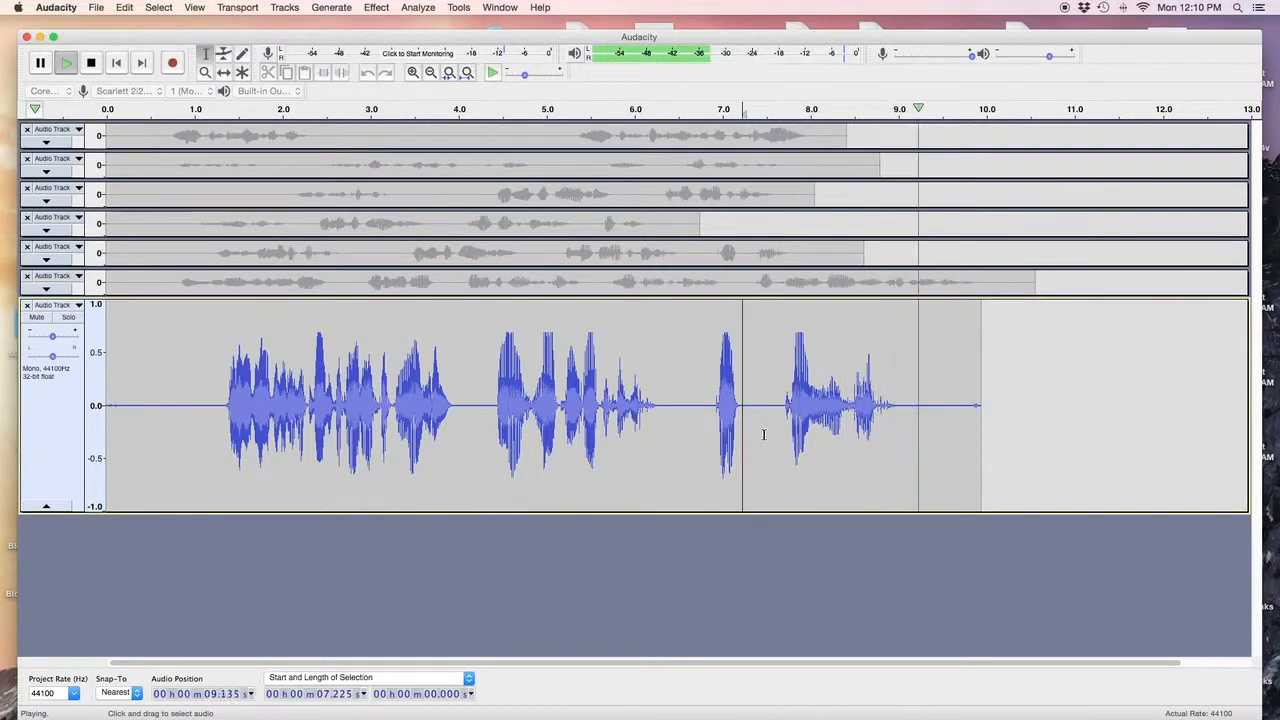
pyautogui.press('space')
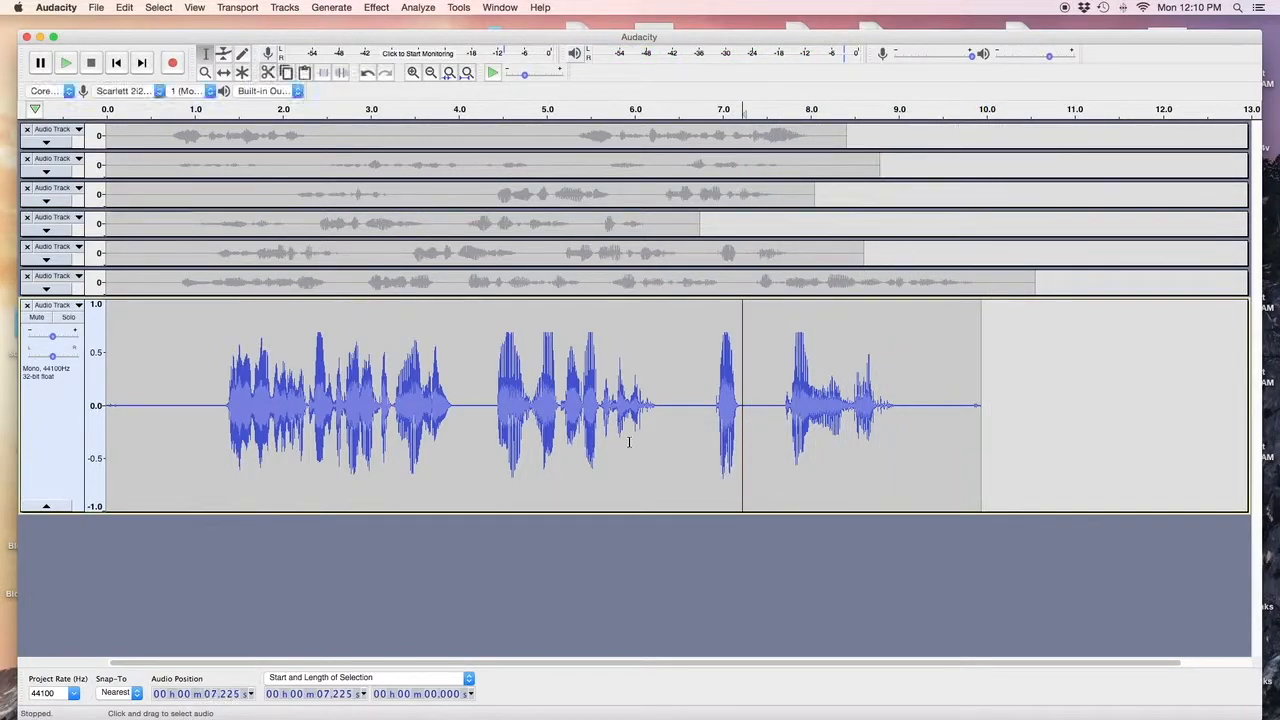
pyautogui.click(489, 433)
pyautogui.press('space')
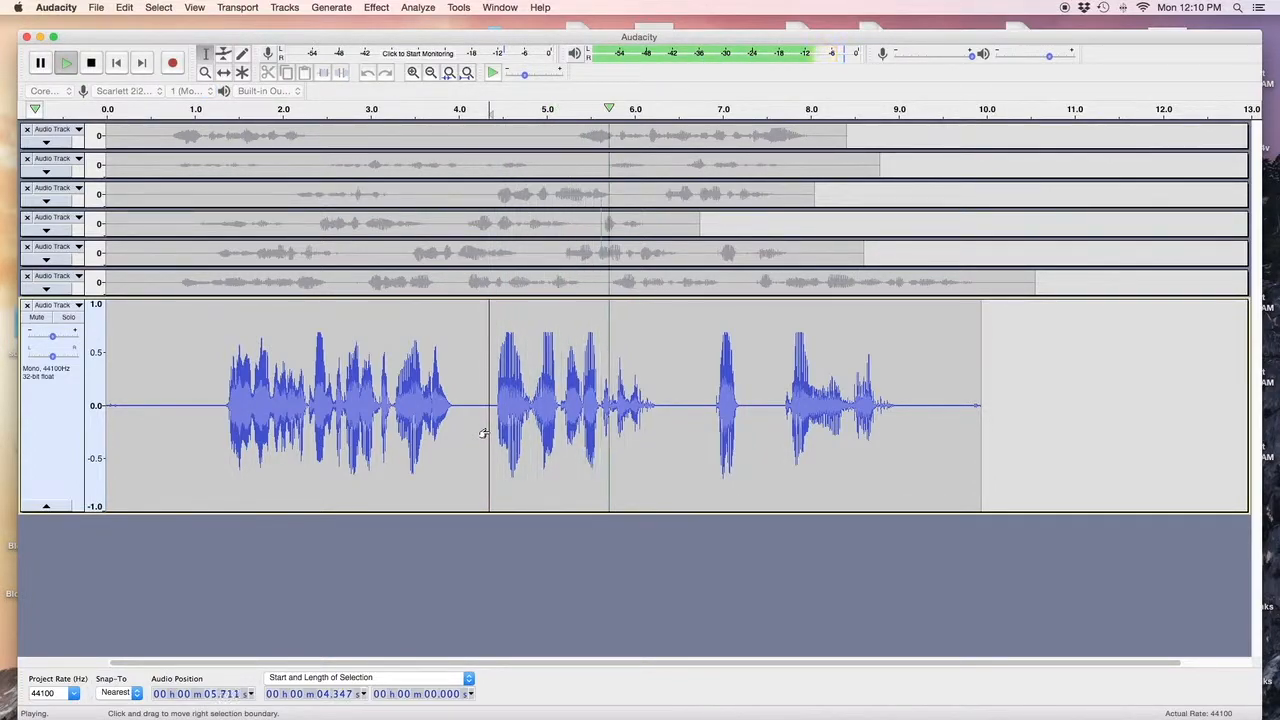
pyautogui.press('space')
# Listen to the take from about 2.7 s, 1.28 s and 4.36 s.
pyautogui.click(341, 433)
pyautogui.press('space')
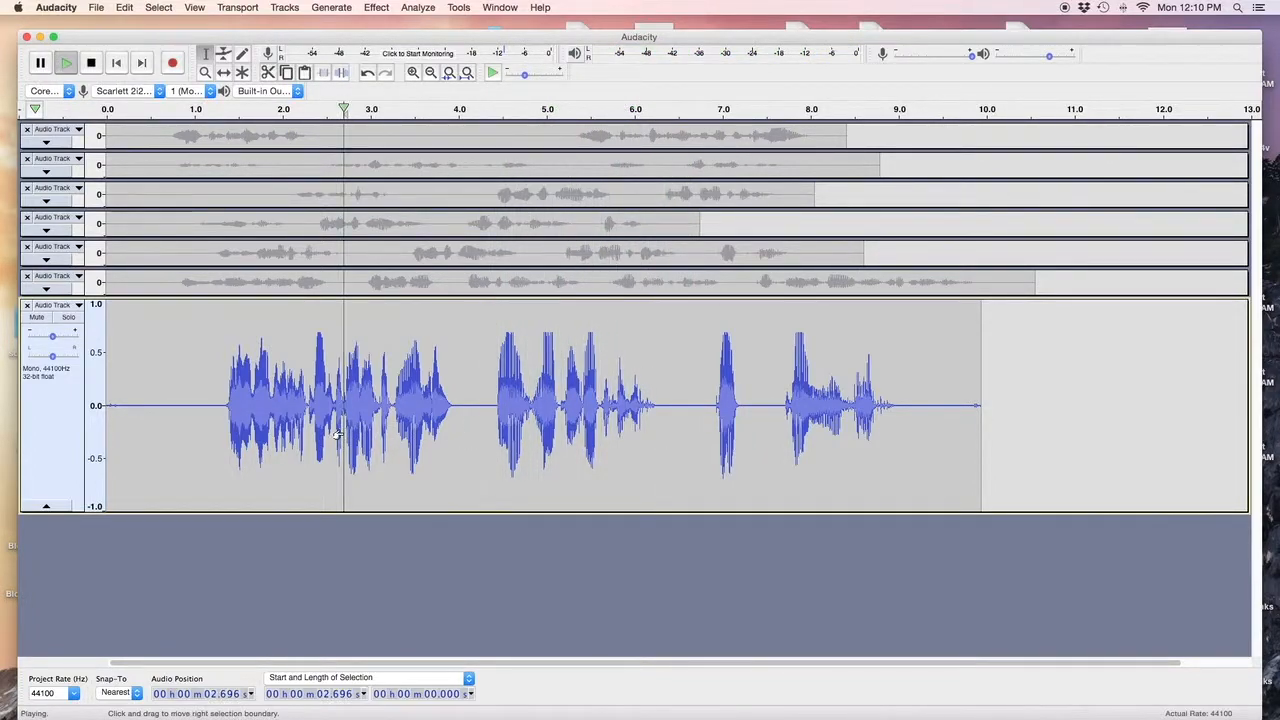
pyautogui.press('space')
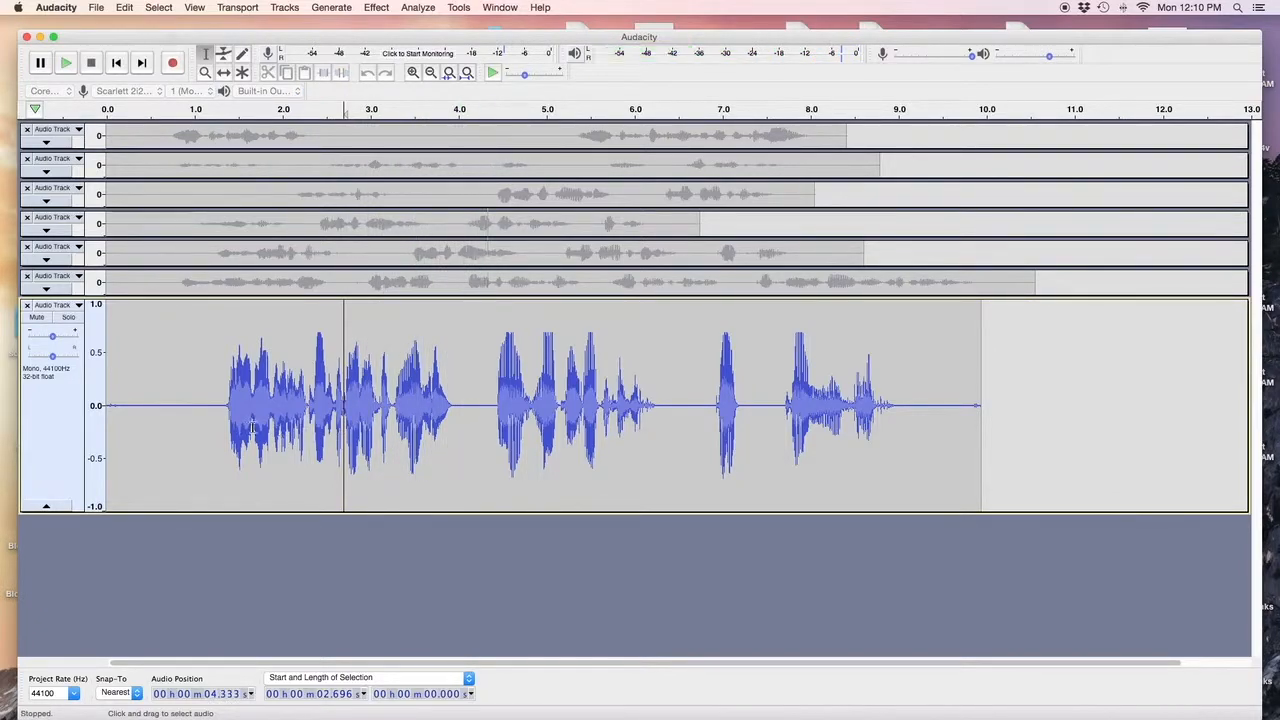
pyautogui.click(220, 430)
pyautogui.press('space')
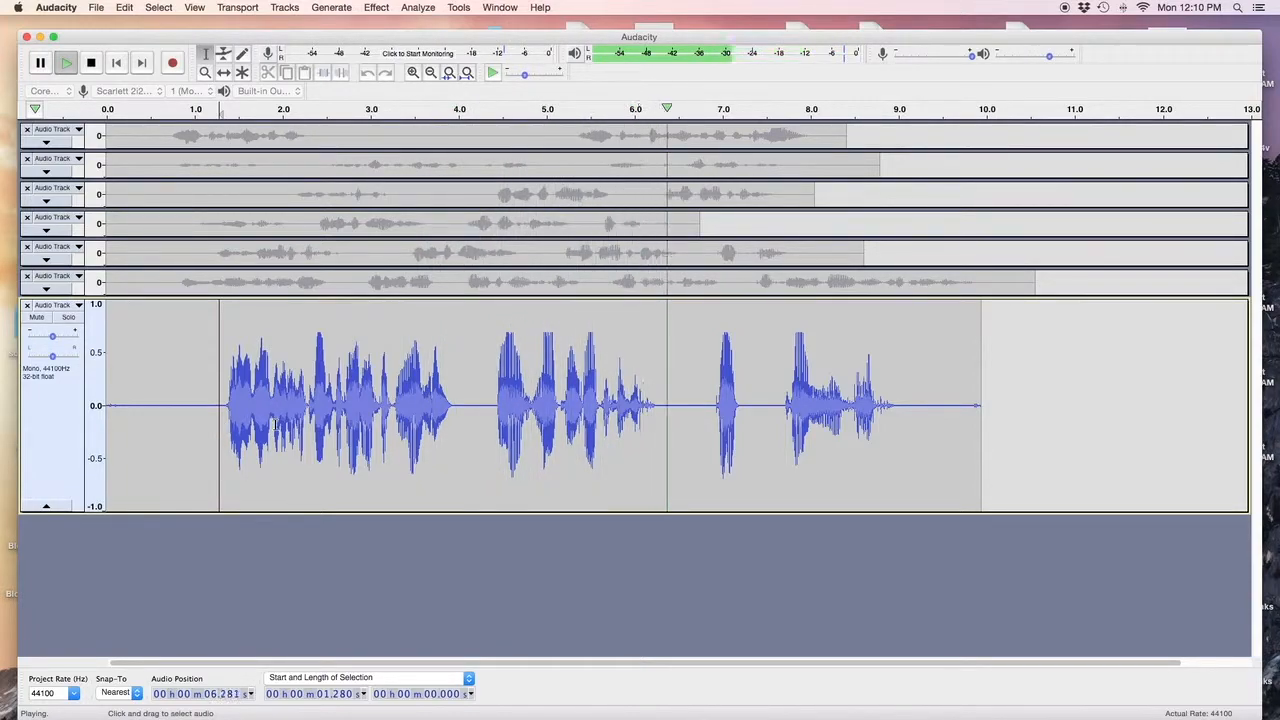
pyautogui.press('space')
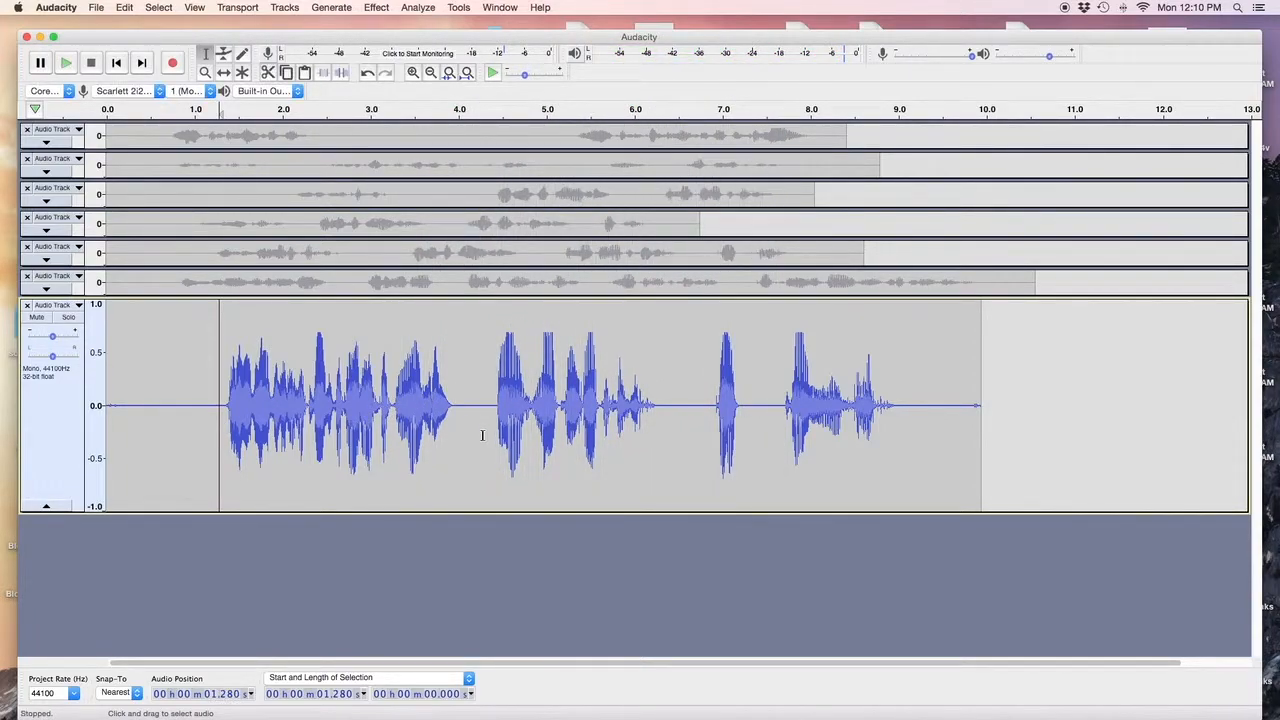
pyautogui.click(490, 432)
pyautogui.press('space')
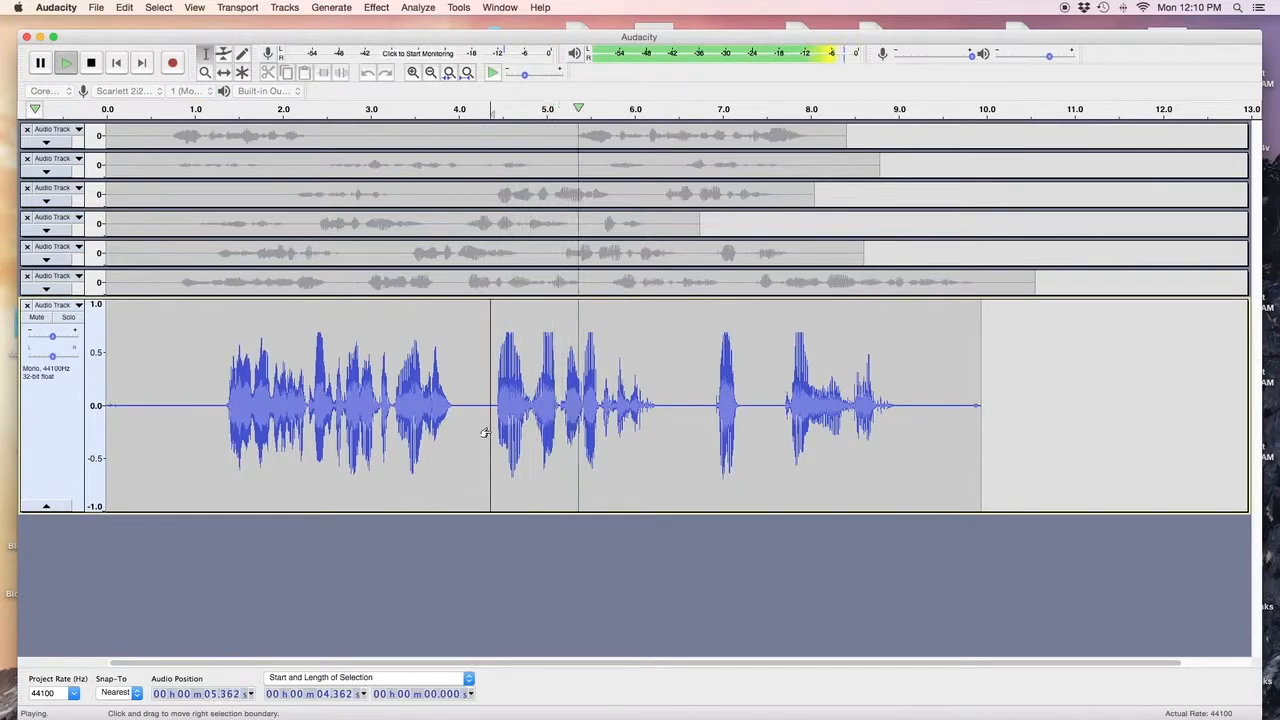
pyautogui.press('space')
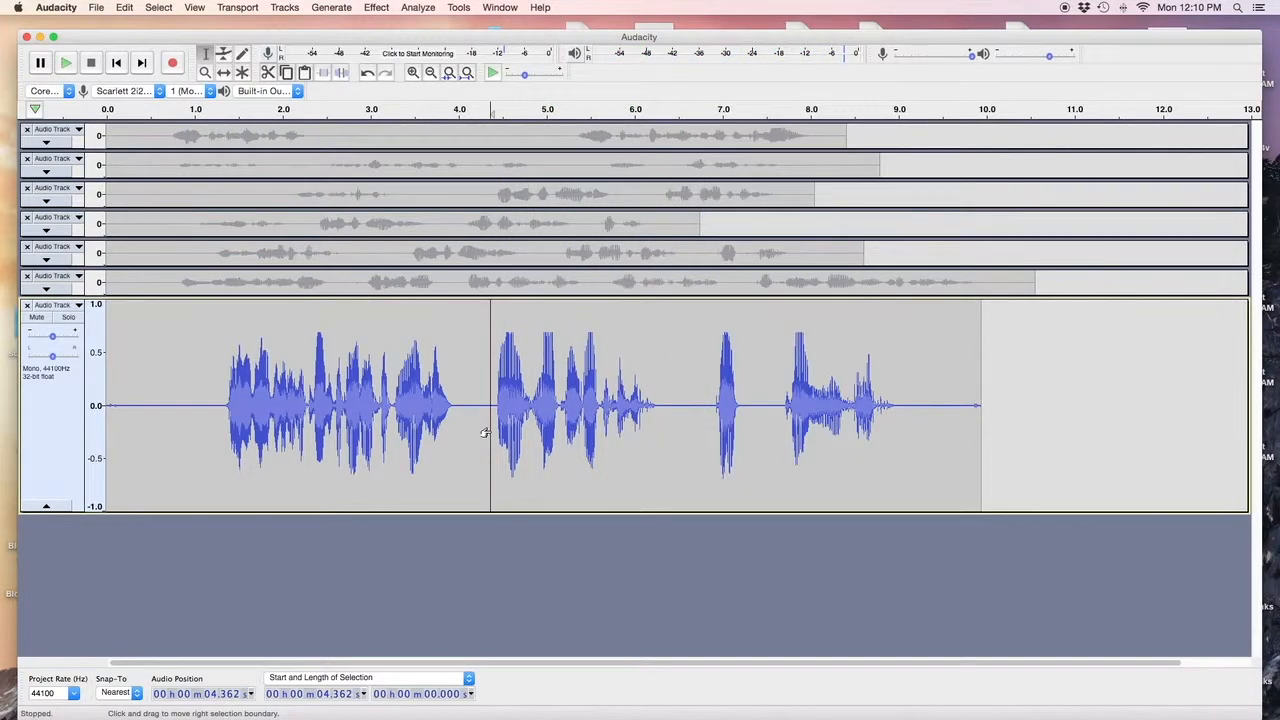
# Repeat De-Clicker on the 4.36–6.29 s passage, check it by ear, then select the whole clip.
pyautogui.moveTo(484, 432); pyautogui.dragTo(655, 440)
pyautogui.press('space')
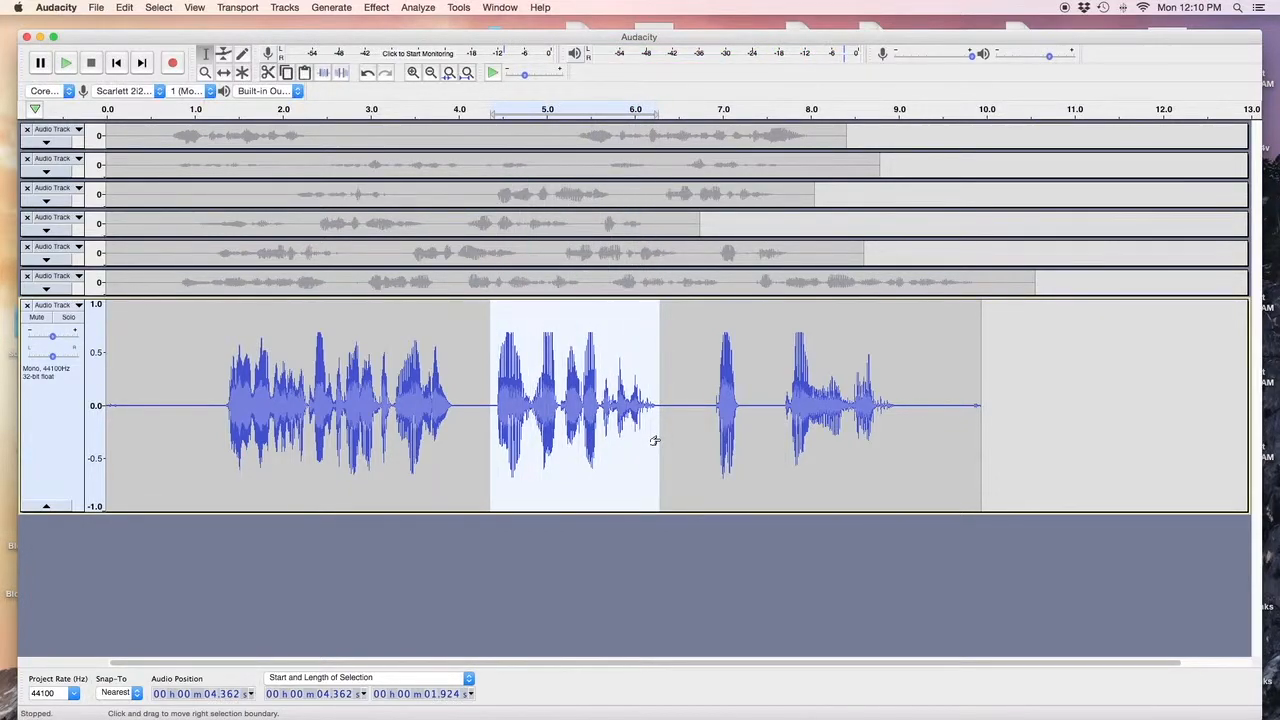
pyautogui.click(379, 9)
pyautogui.click(412, 44)
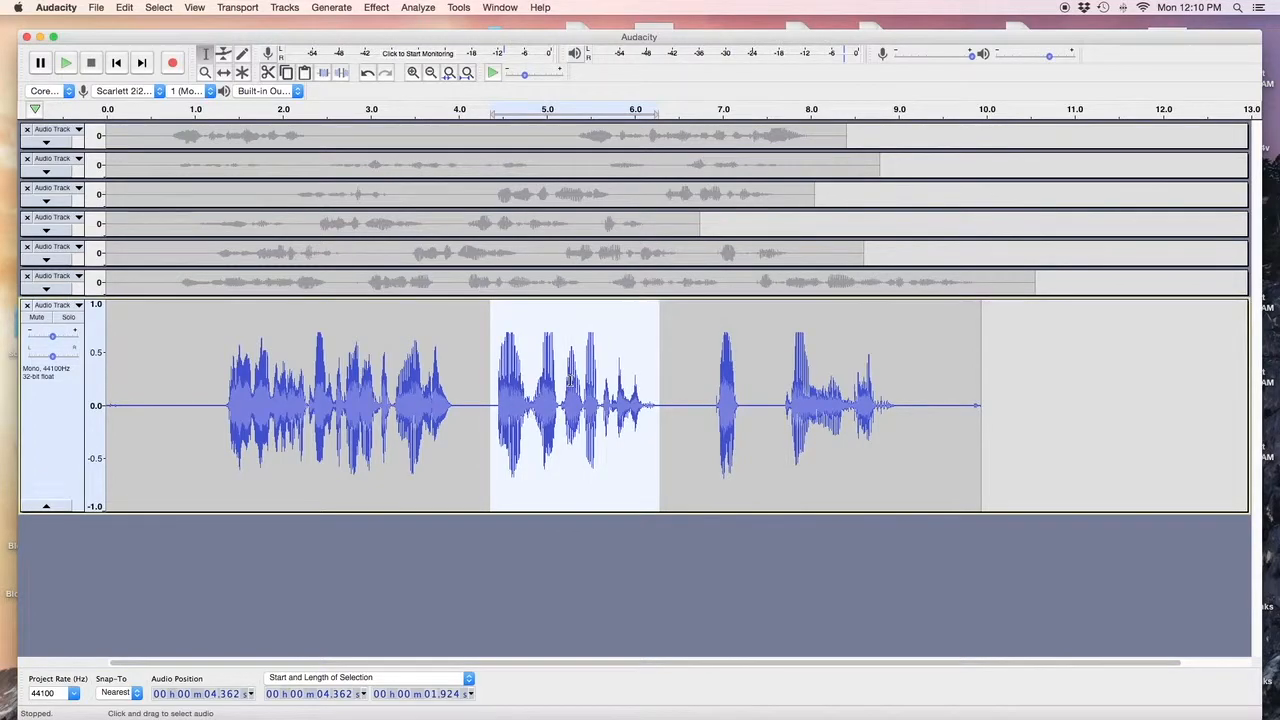
pyautogui.press('space')
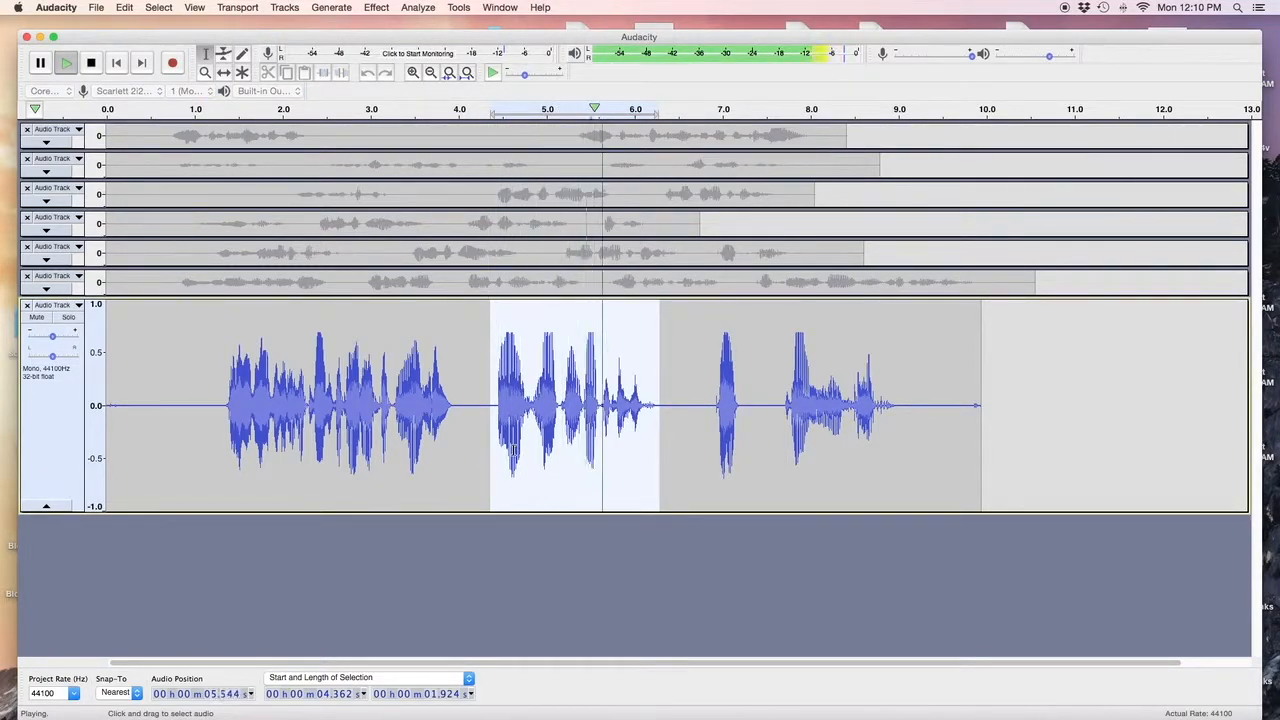
pyautogui.doubleClick(462, 458)
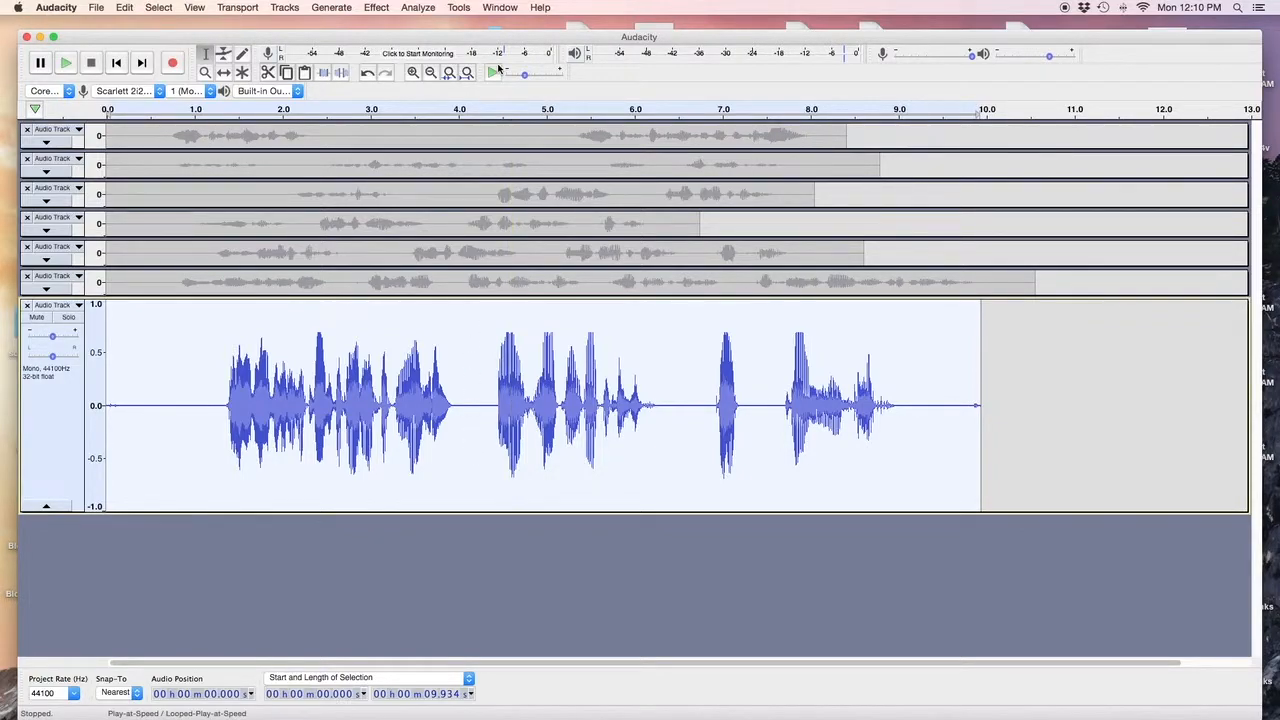
pyautogui.click(424, 9)
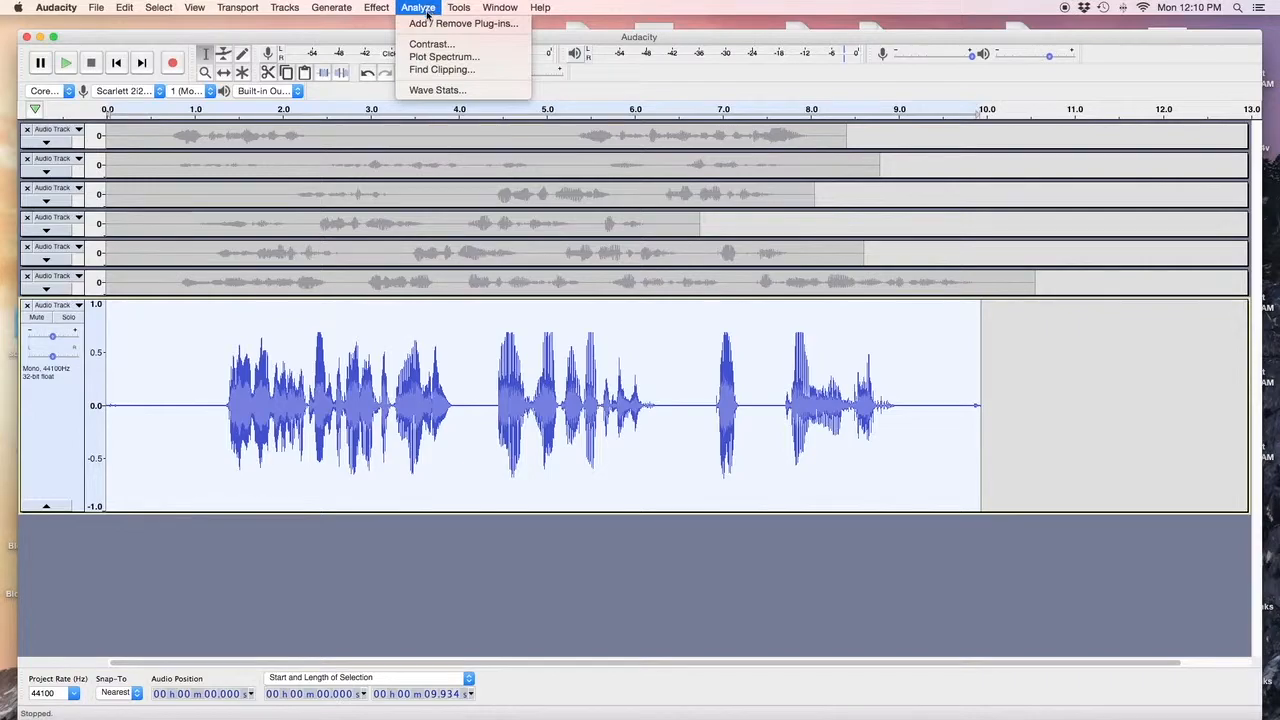
pyautogui.click(435, 44)
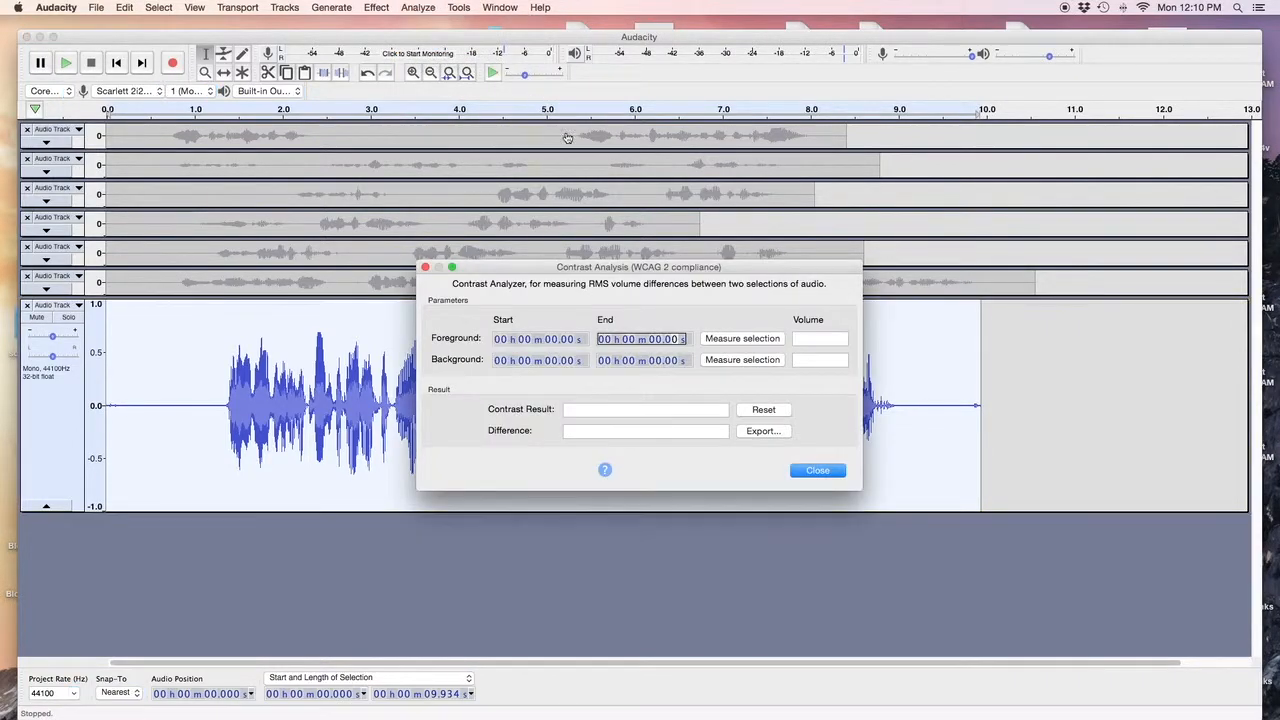
pyautogui.click(742, 338)
pyautogui.click(818, 472)
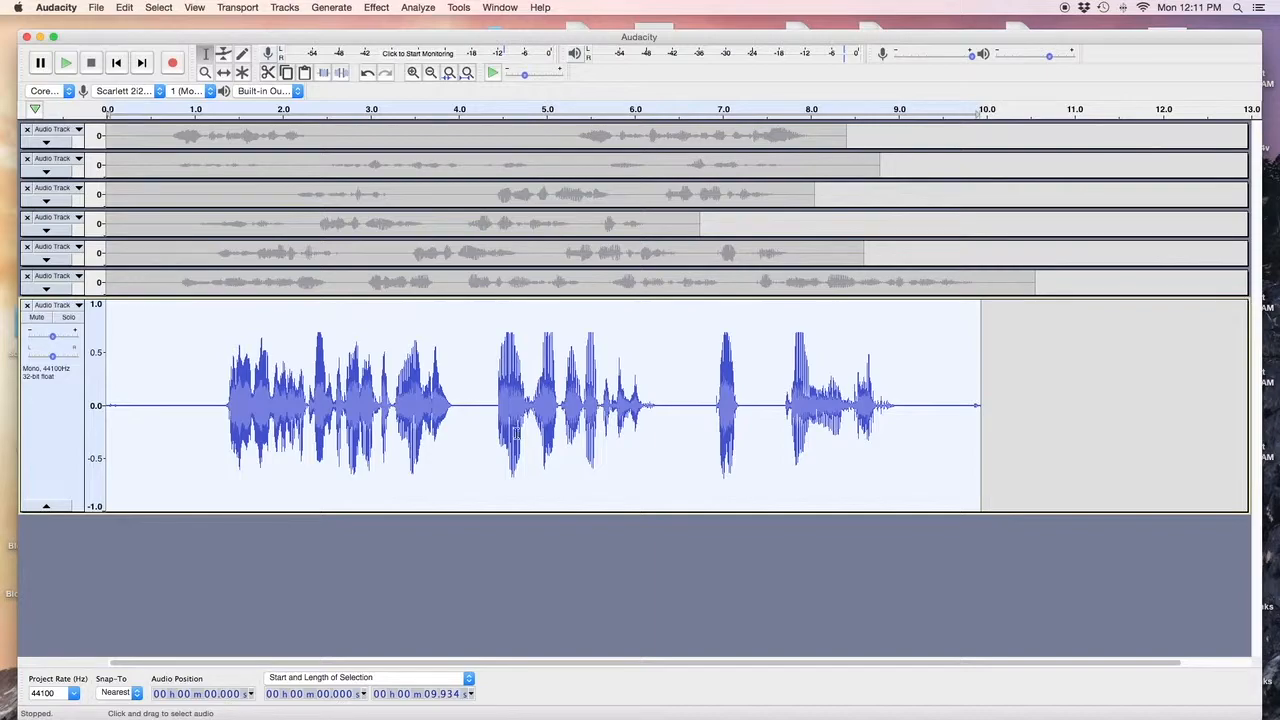
pyautogui.click(418, 7)
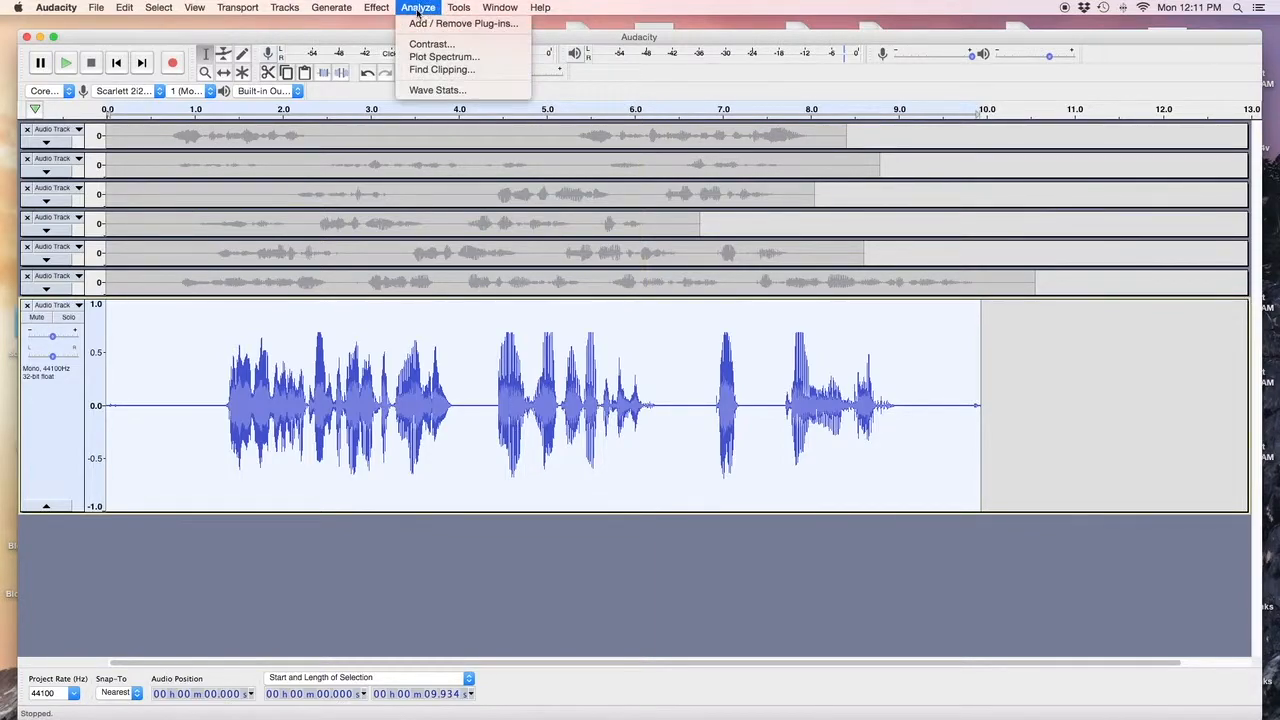
pyautogui.click(432, 90)
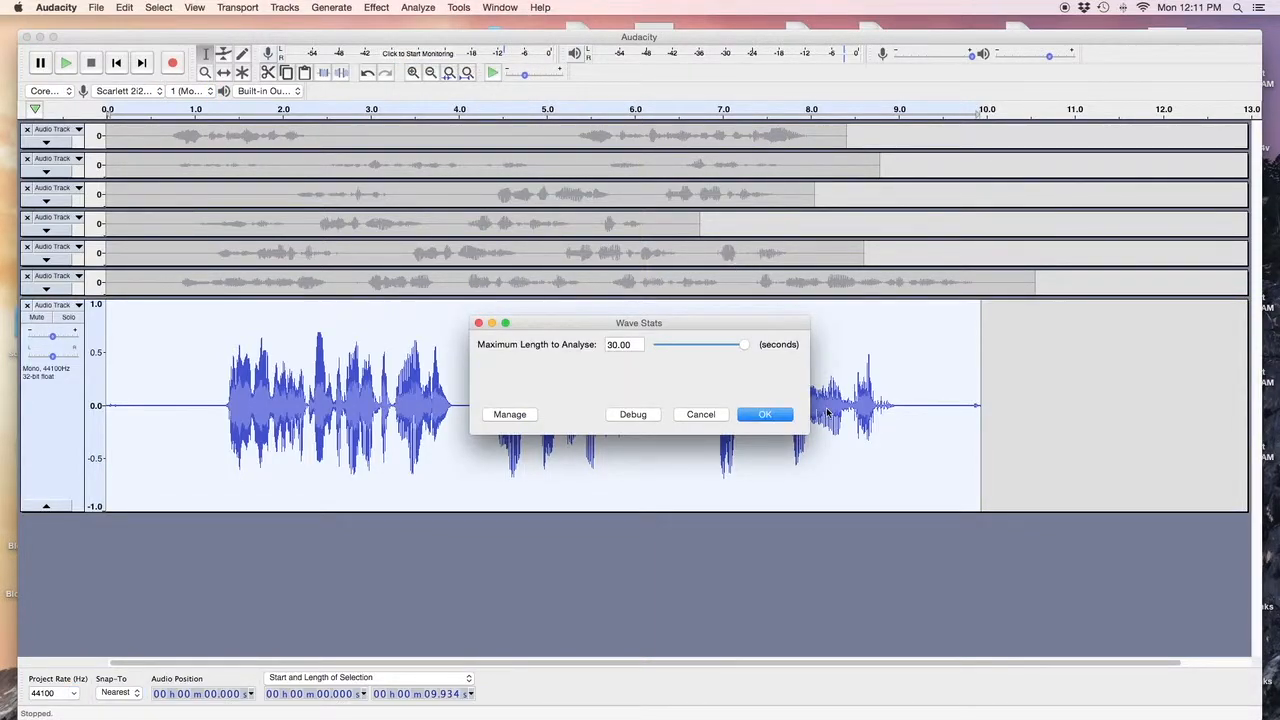
pyautogui.click(770, 414)
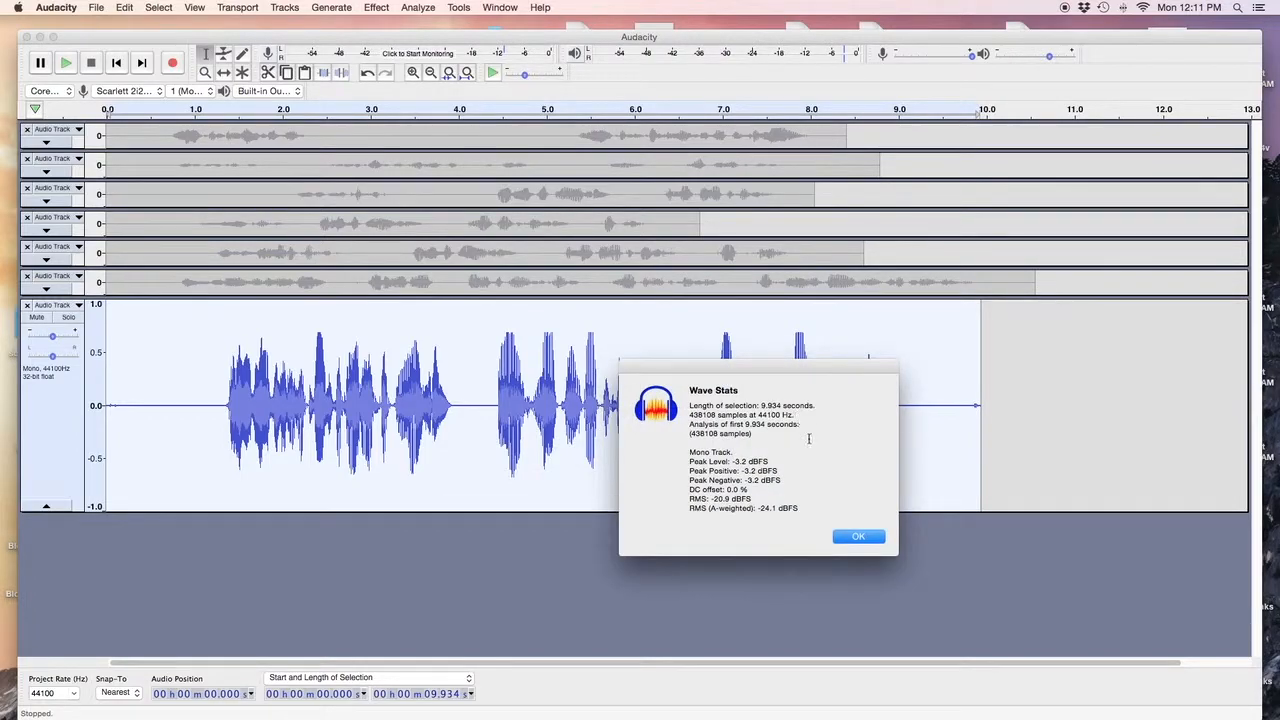
pyautogui.click(857, 539)
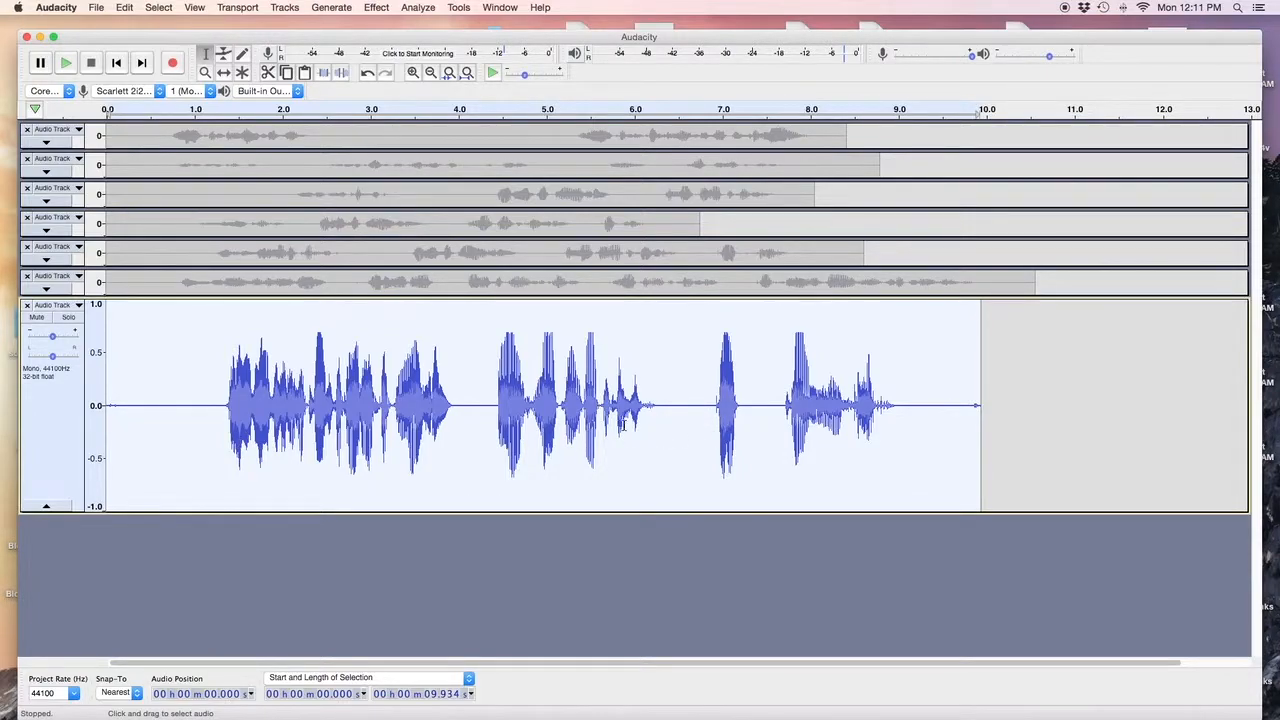
# Remove the tail after 9.747 s, then mute and unmute the narration track.
pyautogui.click(964, 423)
pyautogui.press('space')
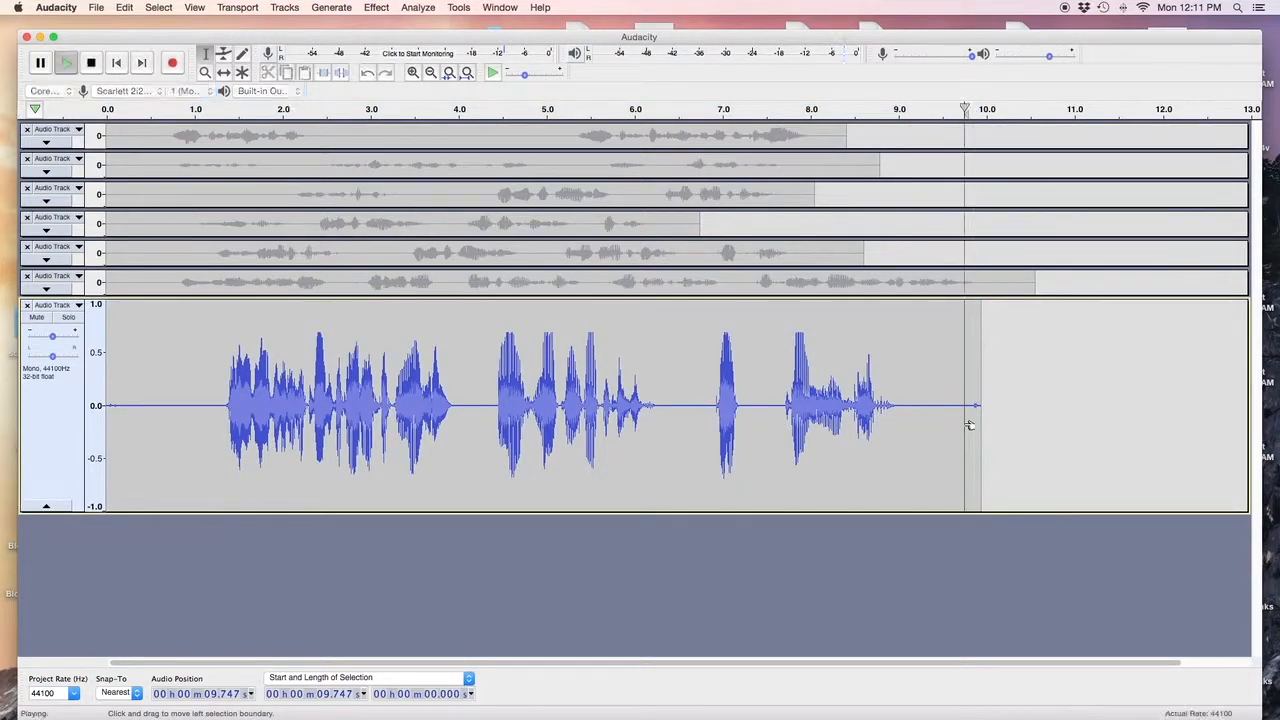
pyautogui.moveTo(970, 424); pyautogui.dragTo(990, 431)
pyautogui.press('Escape')
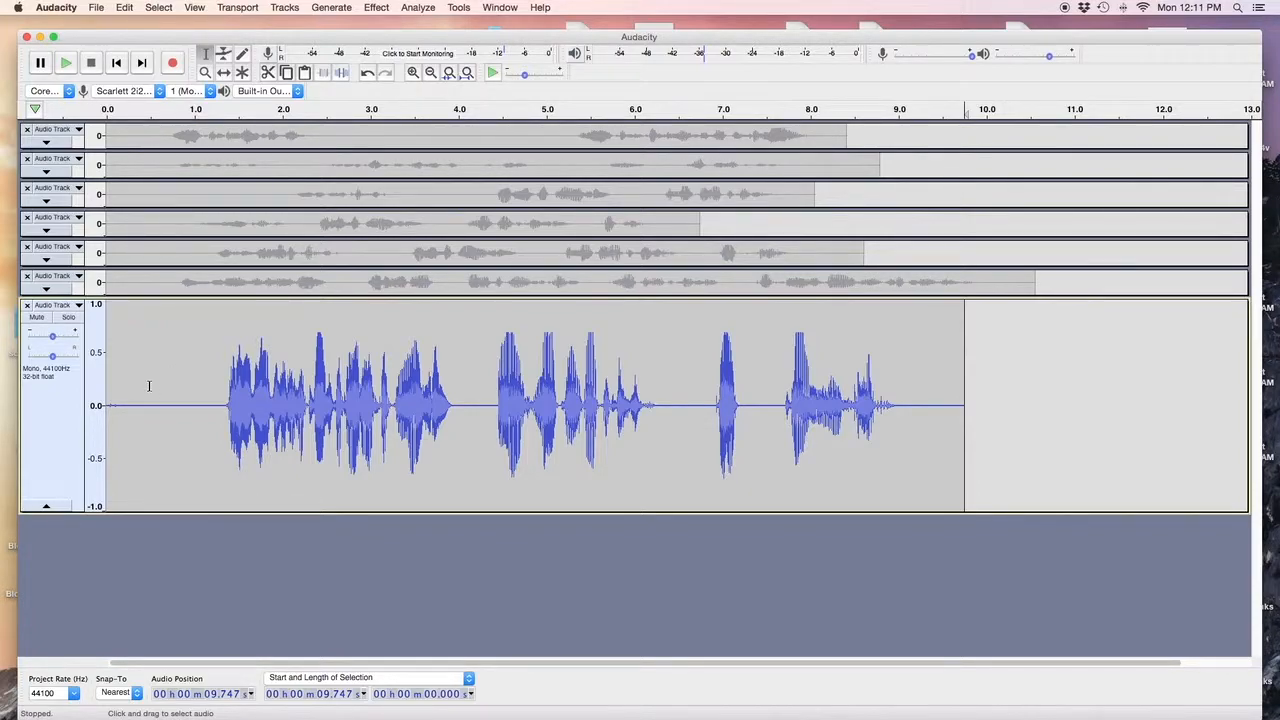
pyautogui.click(37, 317)
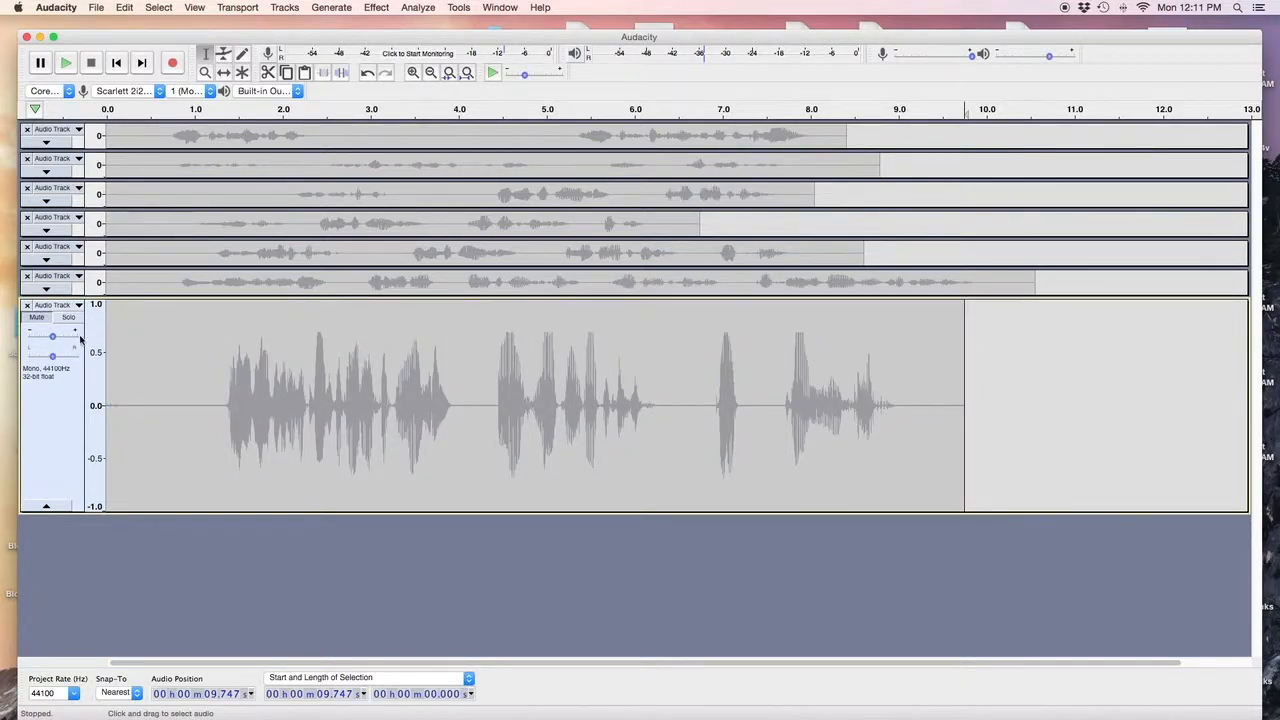
pyautogui.click(40, 318)
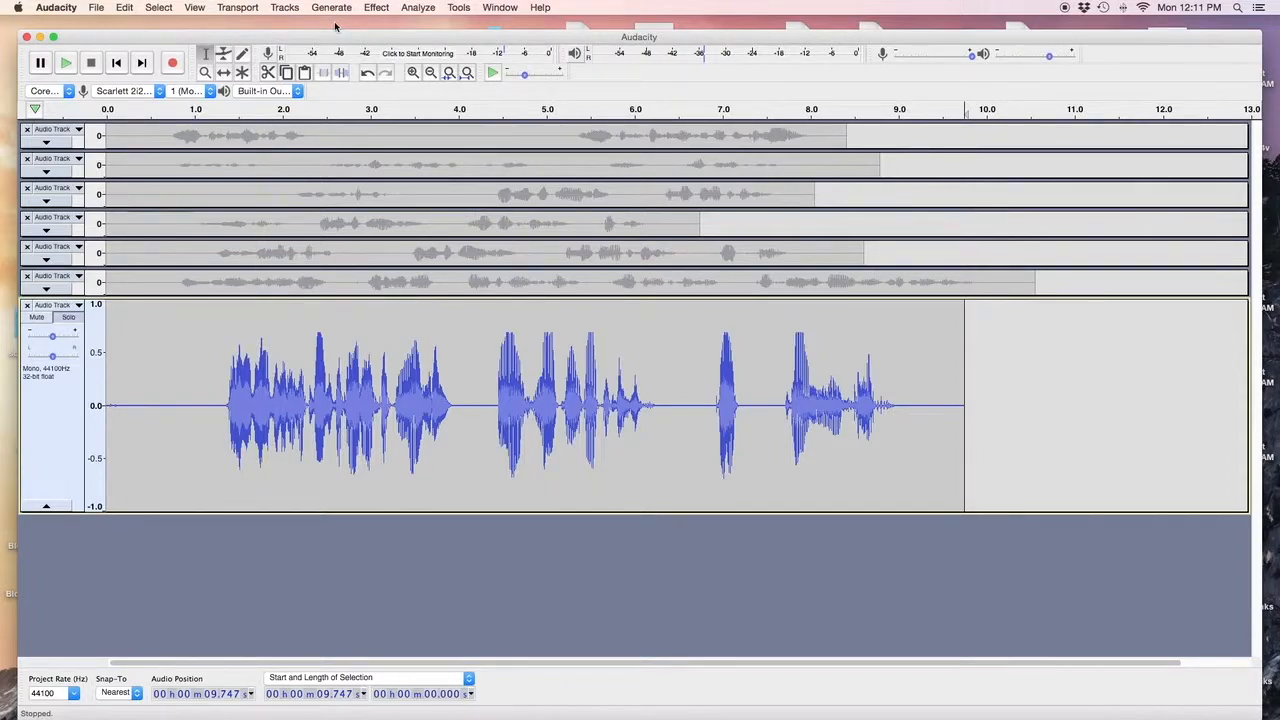
# In Manage Macros, keep the New Audiobook Narration name and view the process1 macro's steps.
pyautogui.click(458, 9)
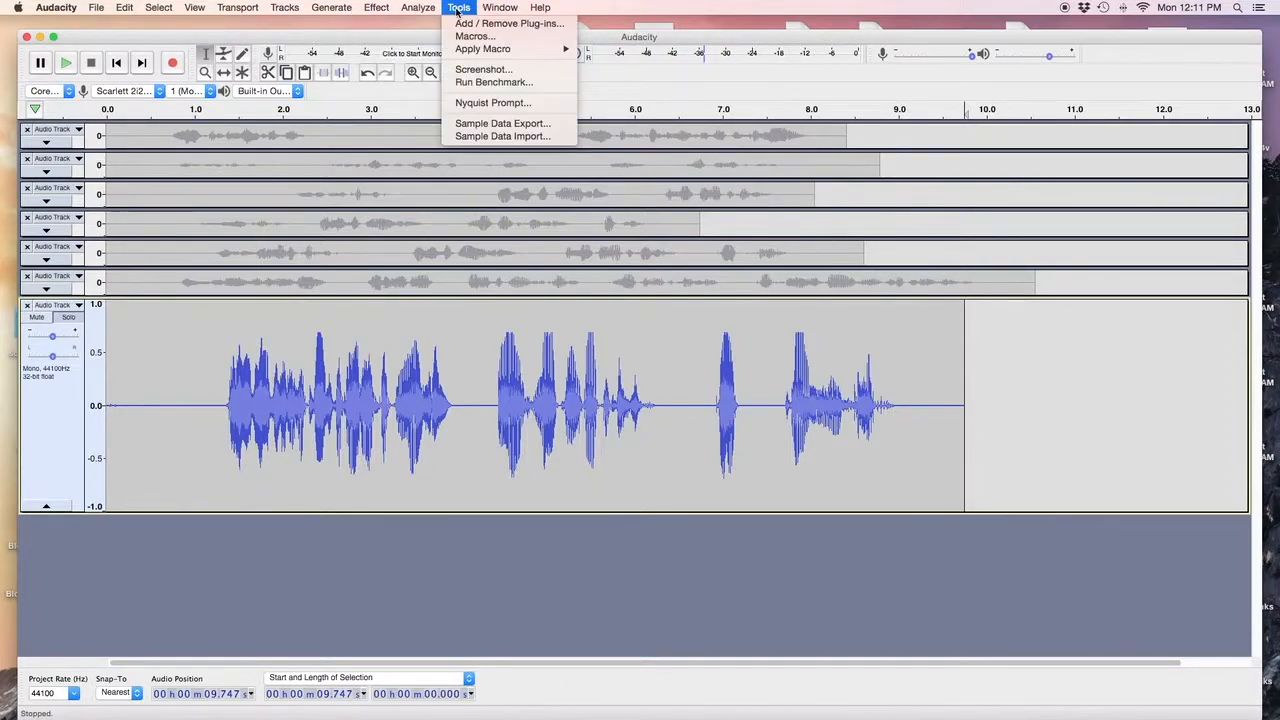
pyautogui.click(466, 37)
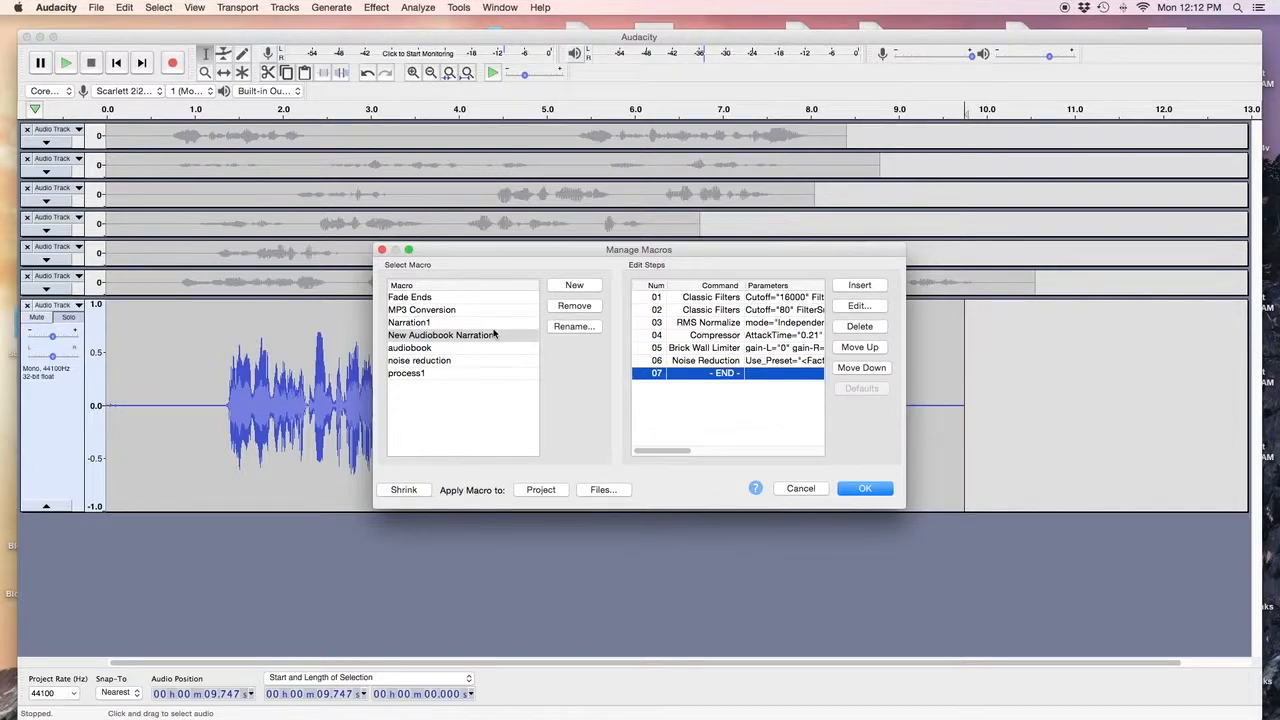
pyautogui.click(463, 338)
pyautogui.click(463, 338)
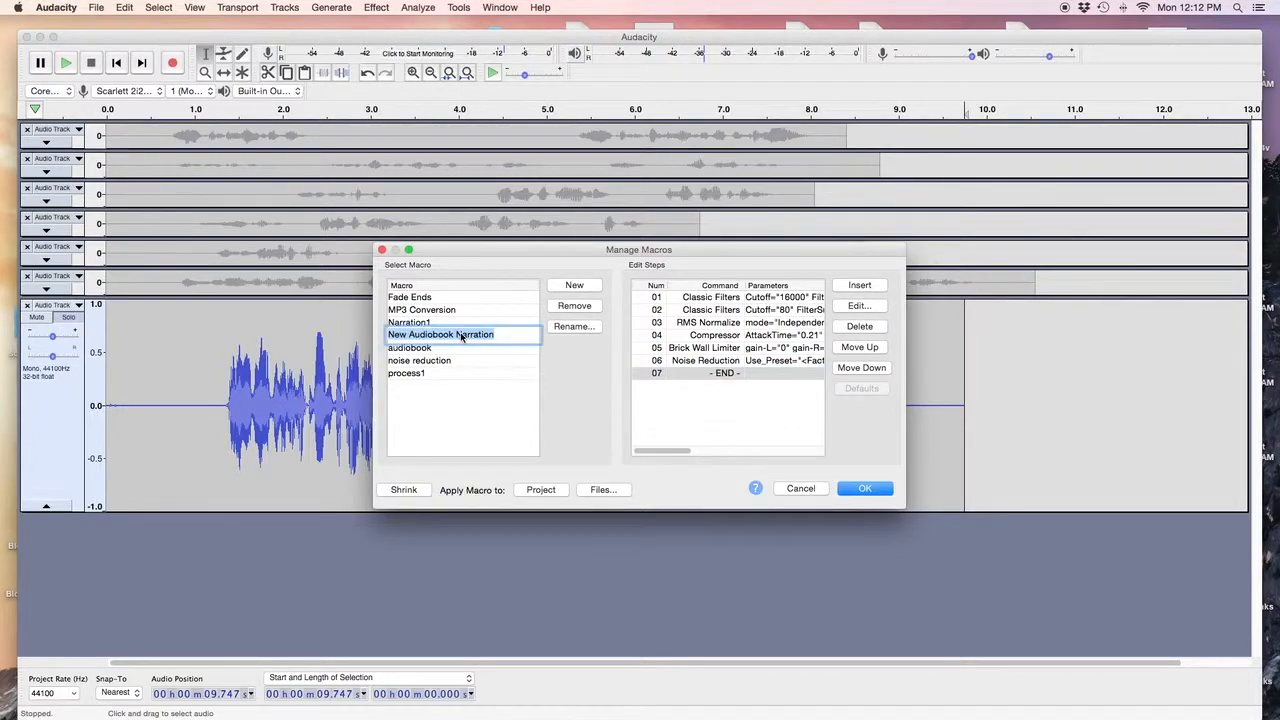
pyautogui.press('Return')
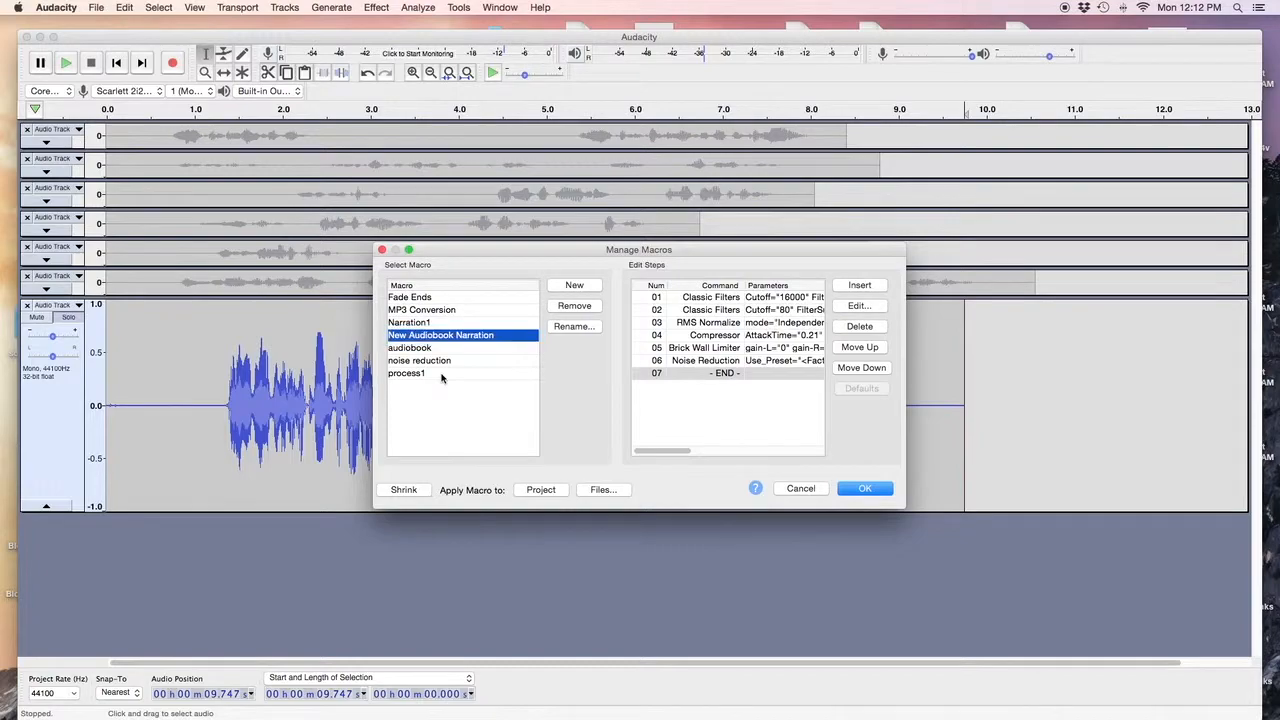
pyautogui.click(441, 374)
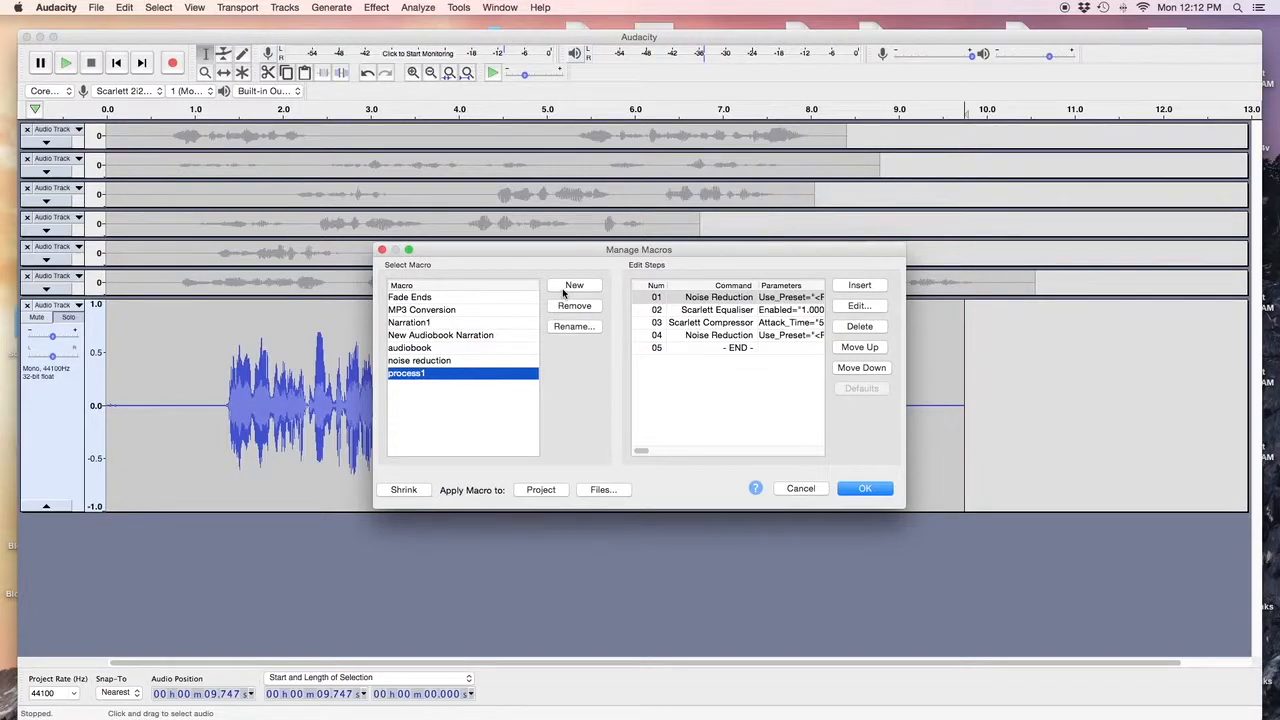
# Add an empty macro named 'audio narration stuff acx' and confirm its name in the list.
pyautogui.click(565, 287)
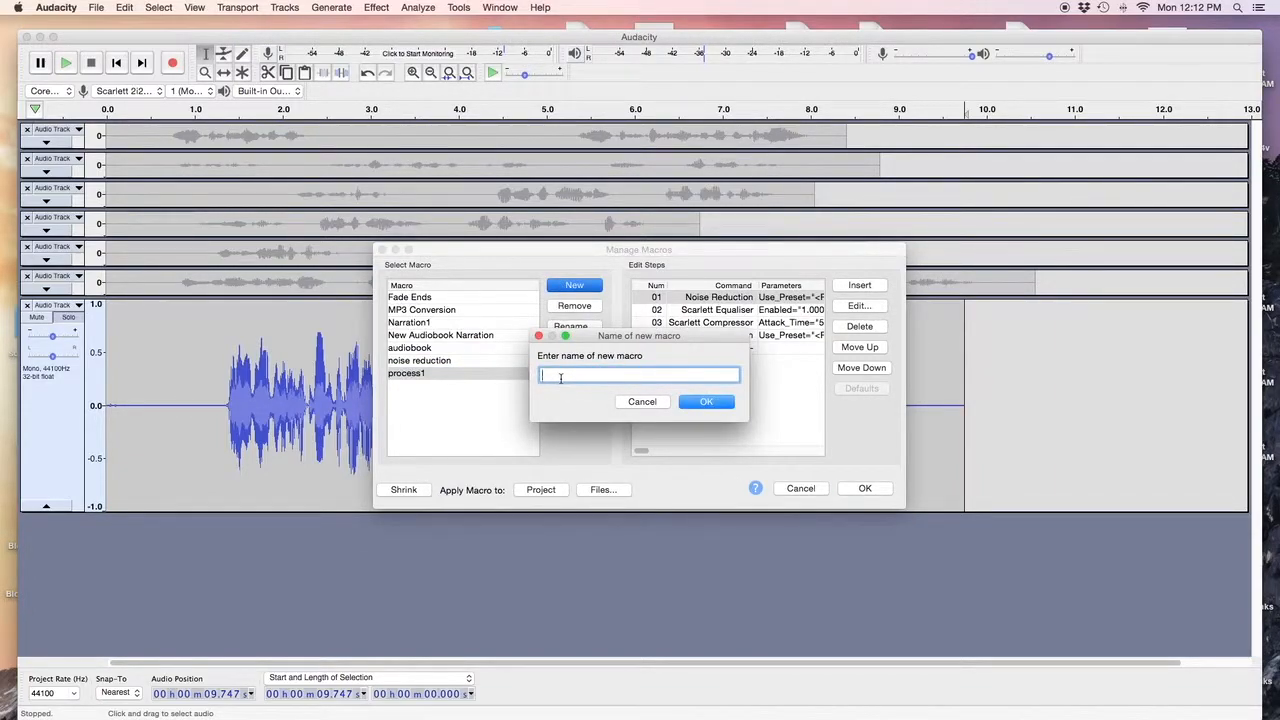
pyautogui.write('au')
pyautogui.write('io')
pyautogui.write('io')
pyautogui.write(' narration')
pyautogui.click(706, 401)
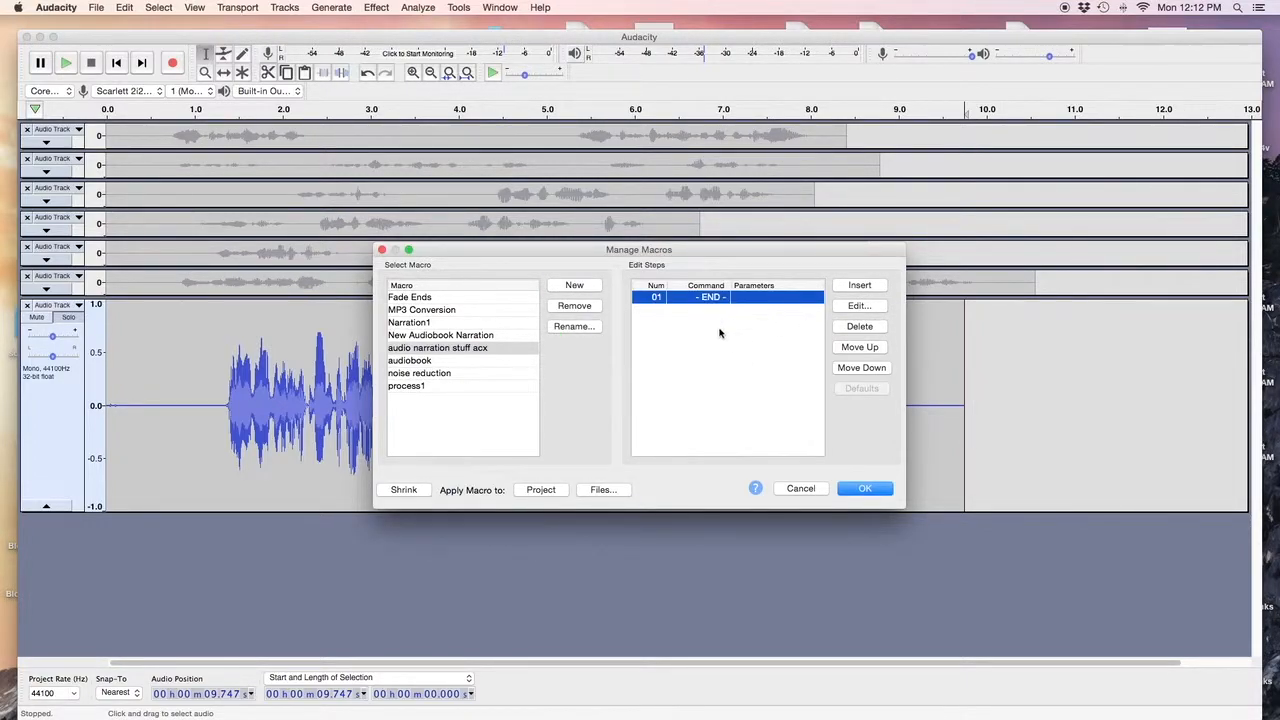
pyautogui.click(516, 352)
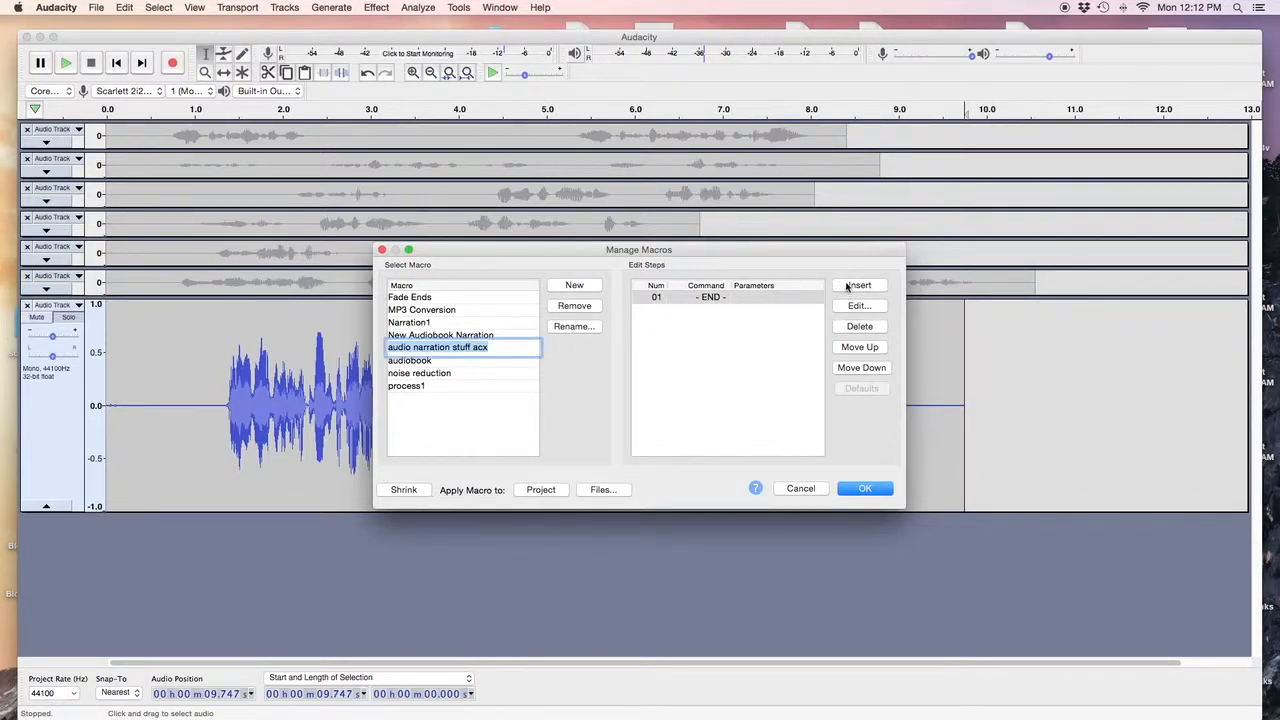
pyautogui.click(529, 347)
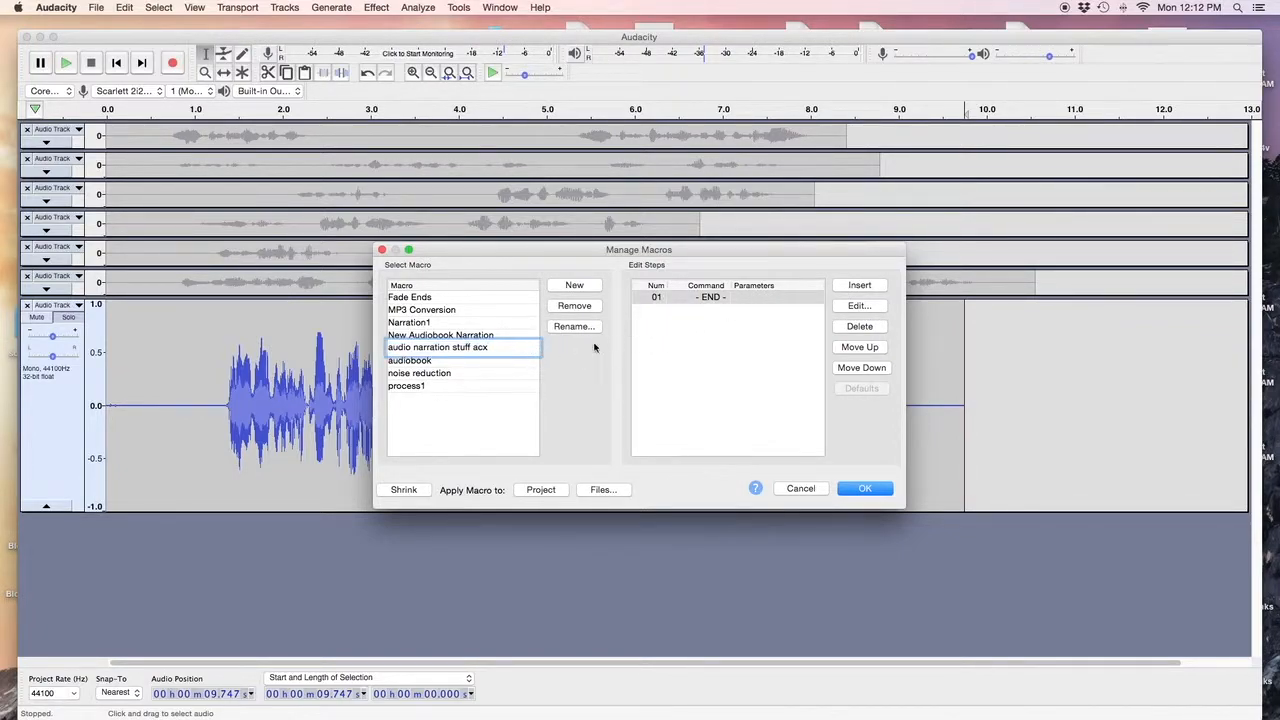
pyautogui.press('Return')
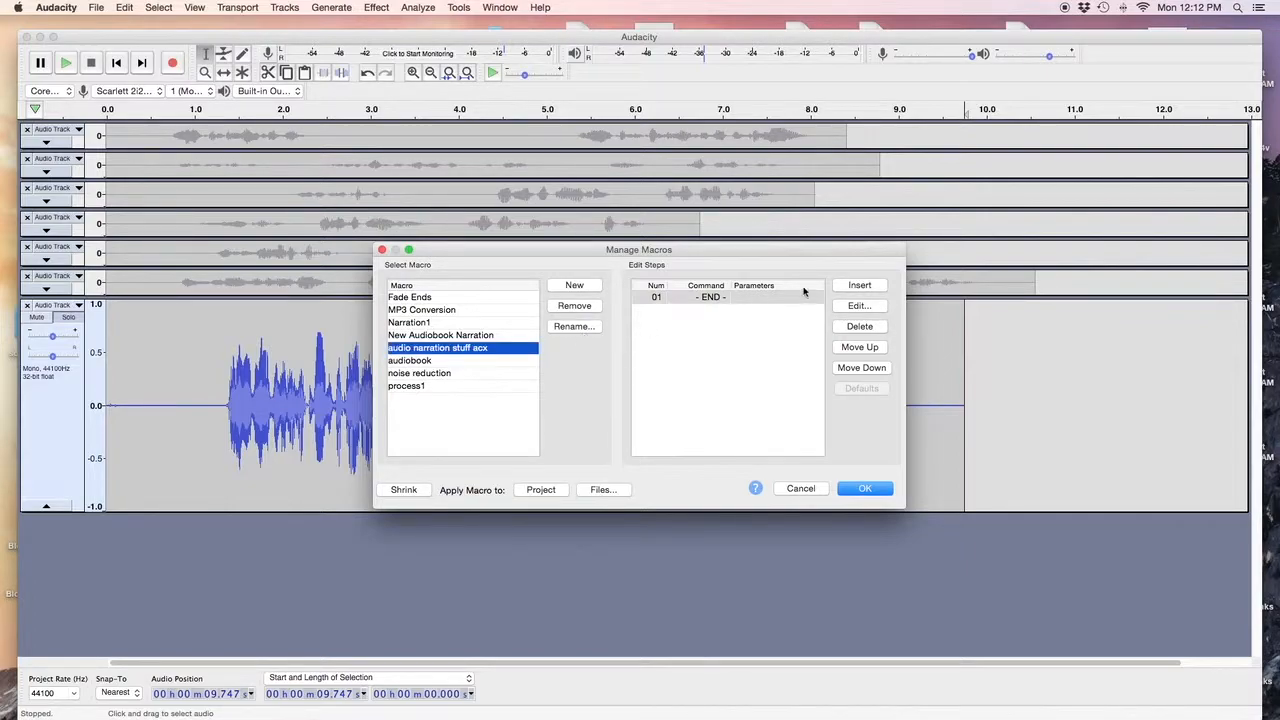
# Insert a Classic Filters step set to an 80 Hz, 10th-order Butterworth highpass.
pyautogui.click(858, 286)
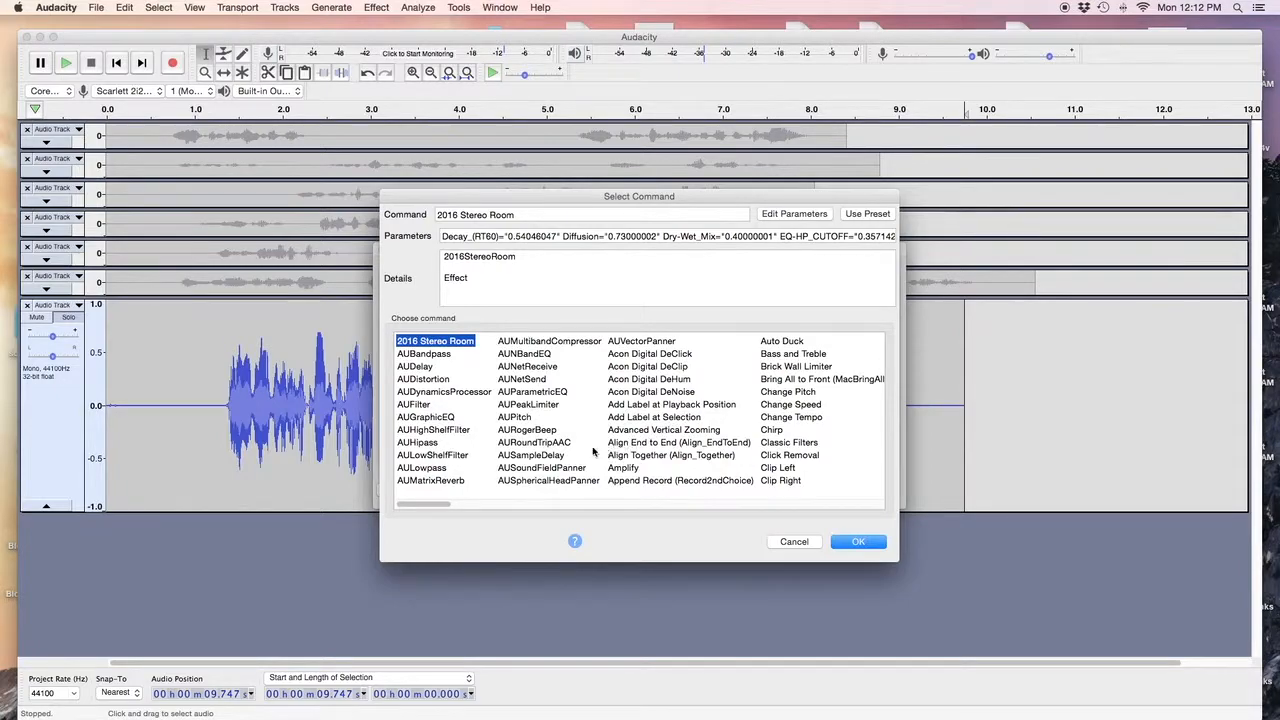
pyautogui.click(786, 443)
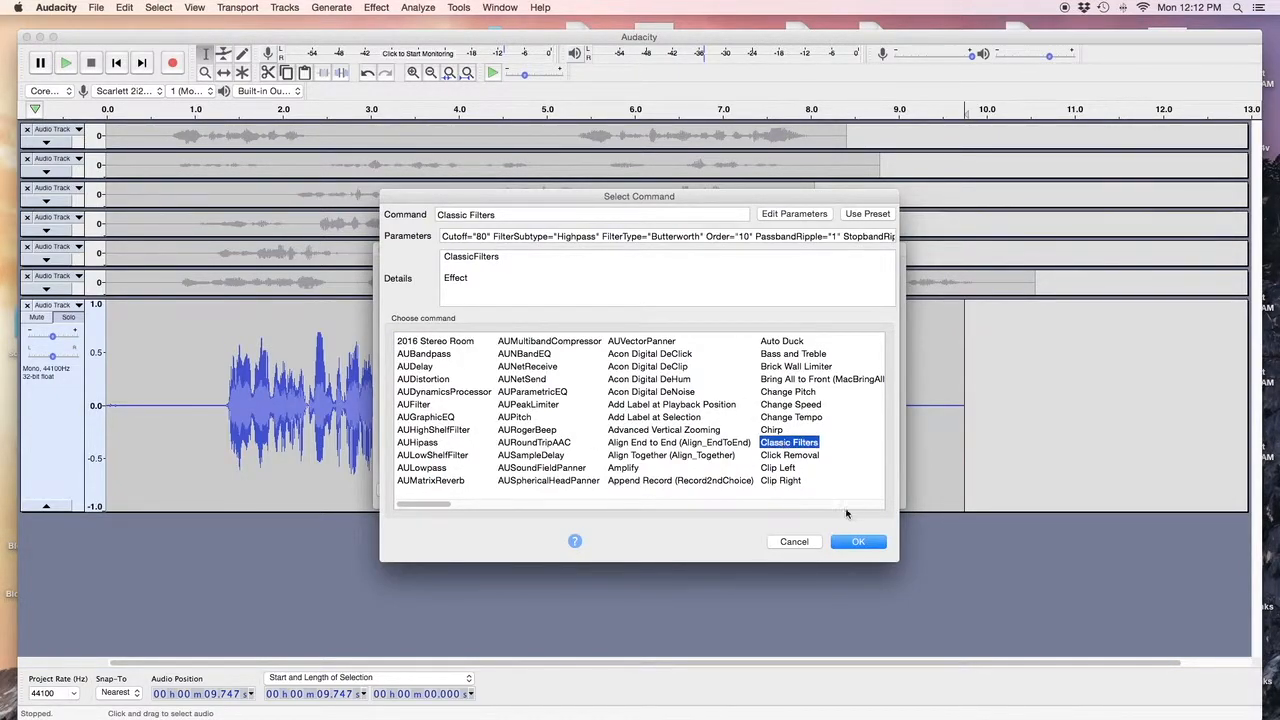
pyautogui.click(795, 215)
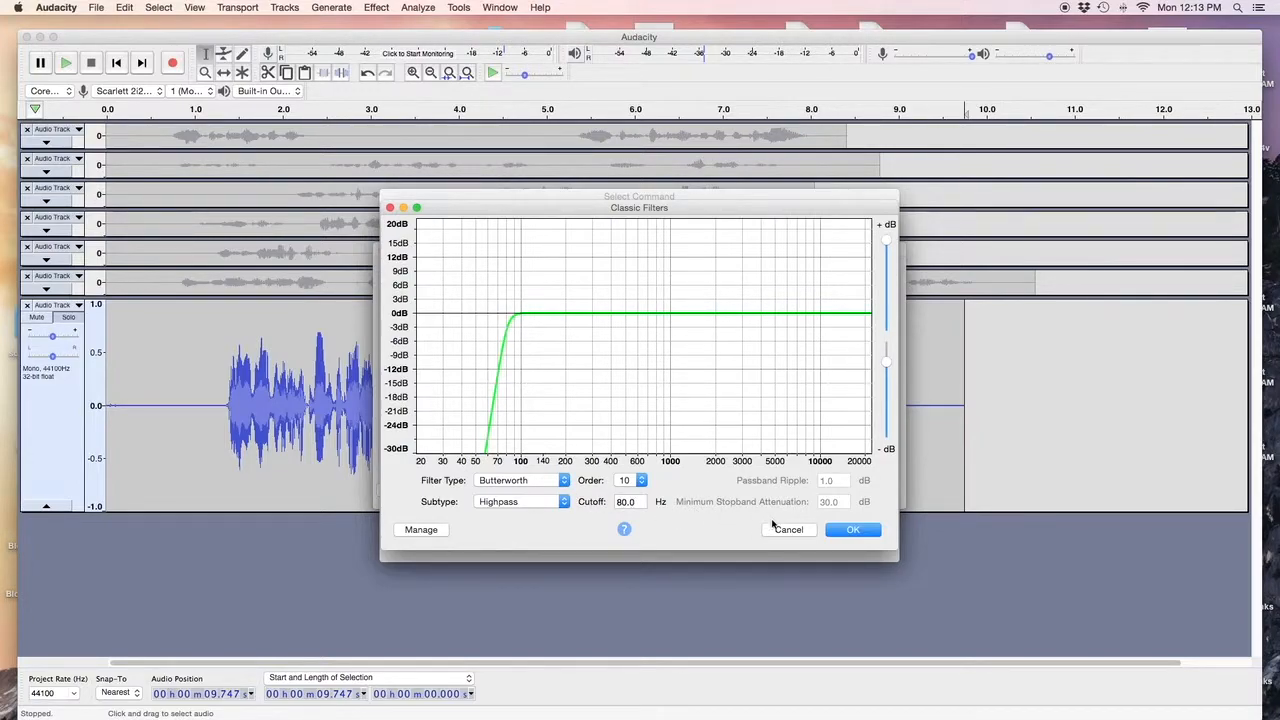
pyautogui.click(844, 530)
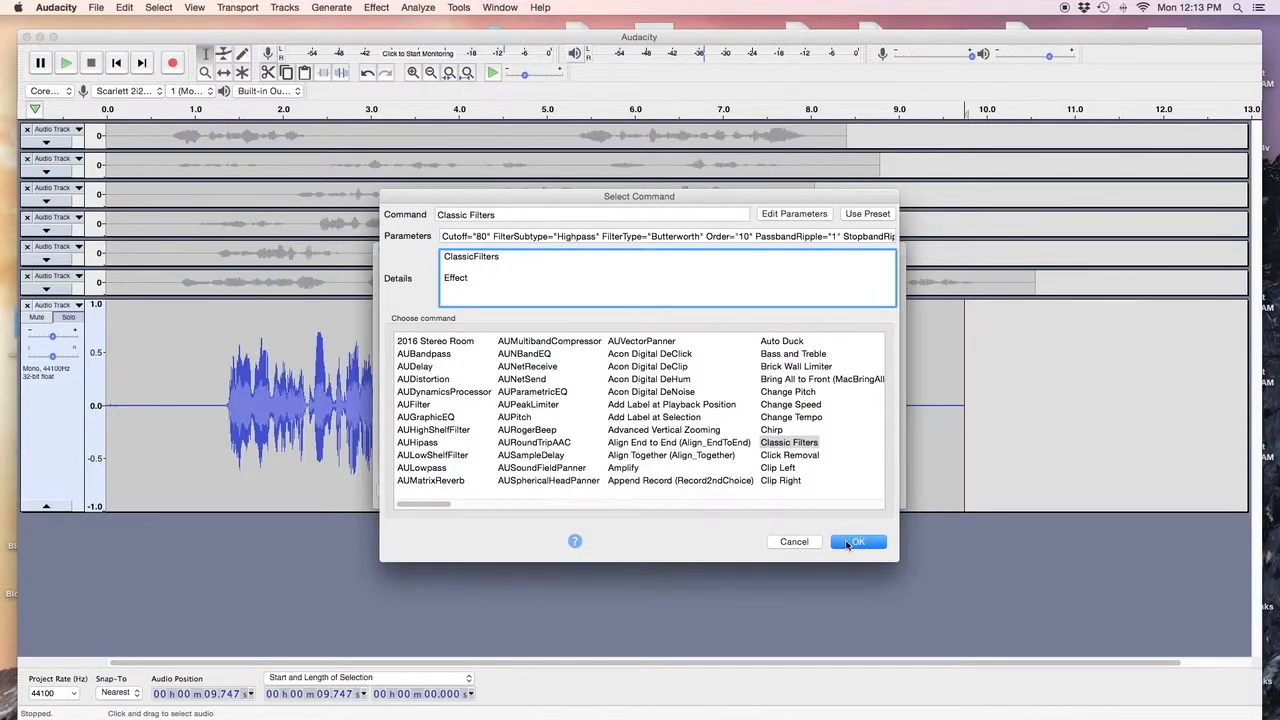
pyautogui.click(848, 543)
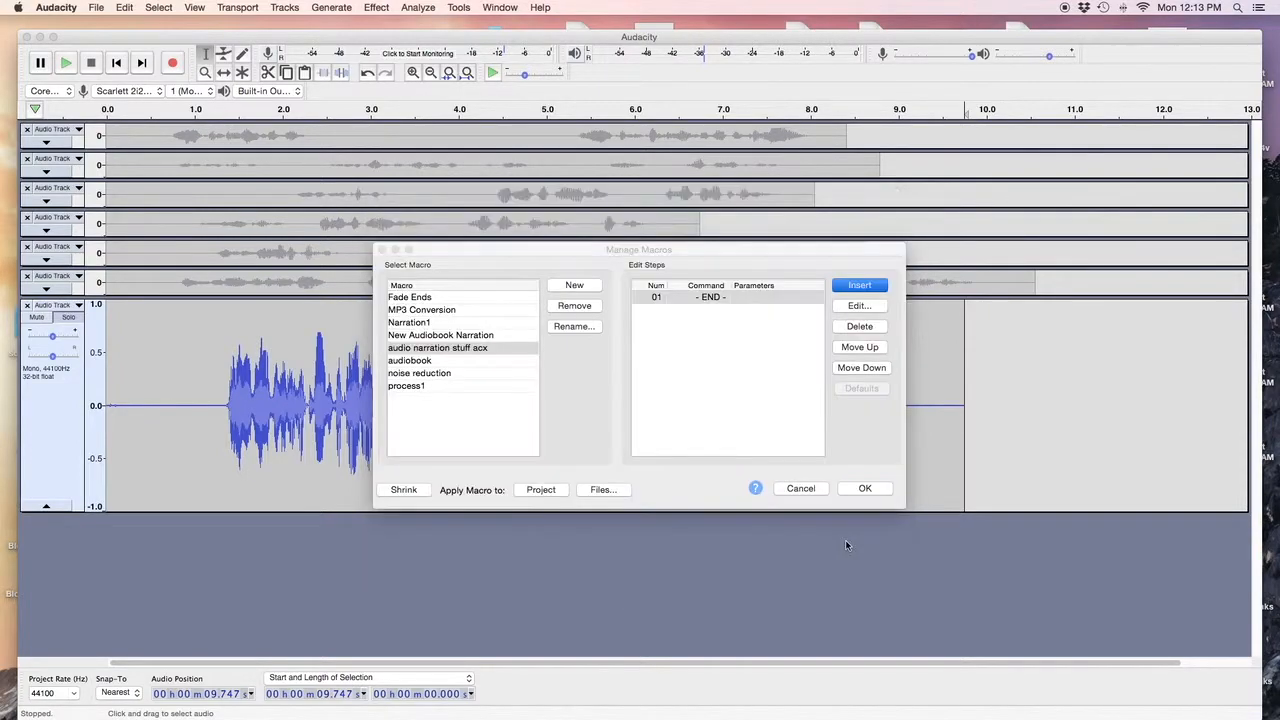
# Insert another Classic Filters step with Lowpass subtype and a 16000 Hz cutoff.
pyautogui.click(857, 286)
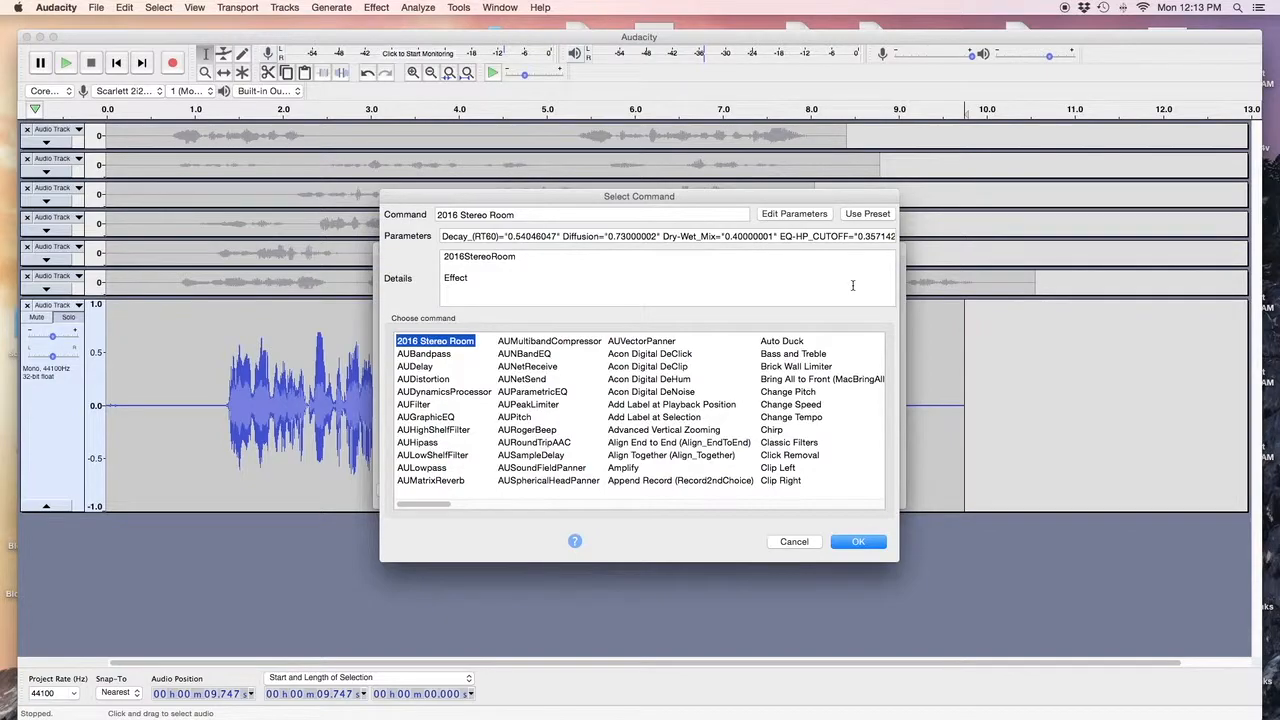
pyautogui.click(785, 443)
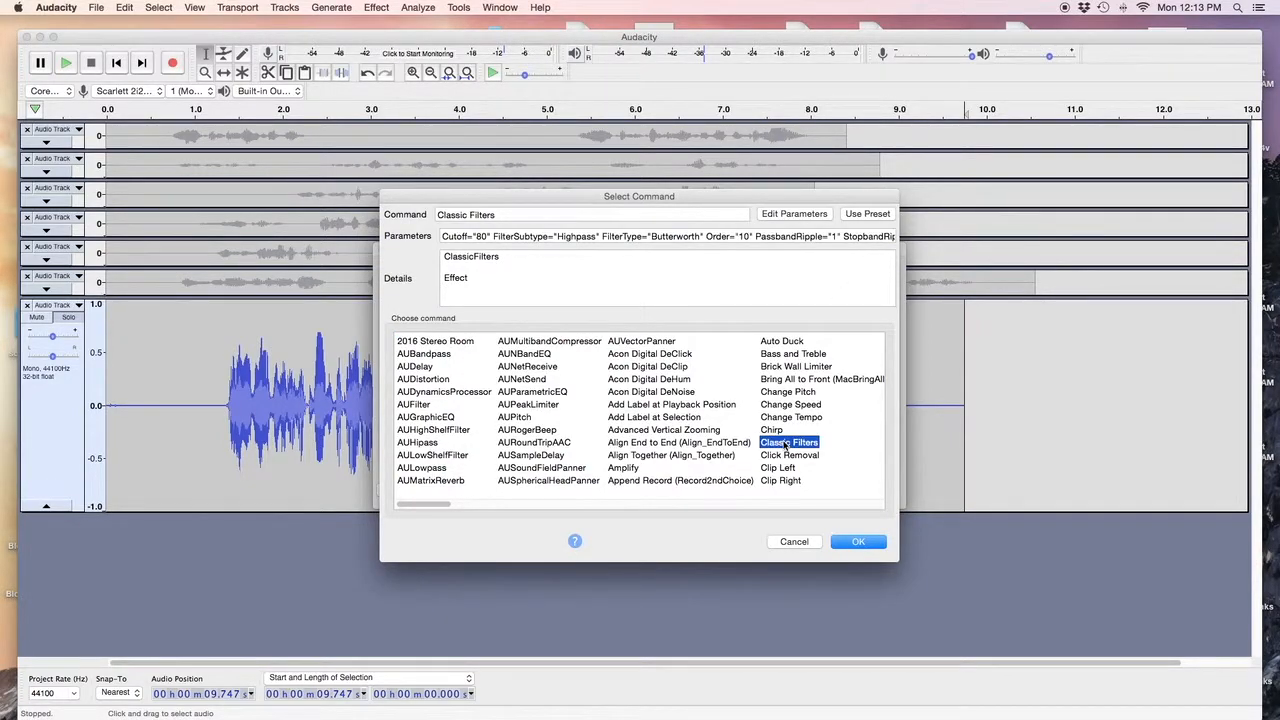
pyautogui.click(781, 216)
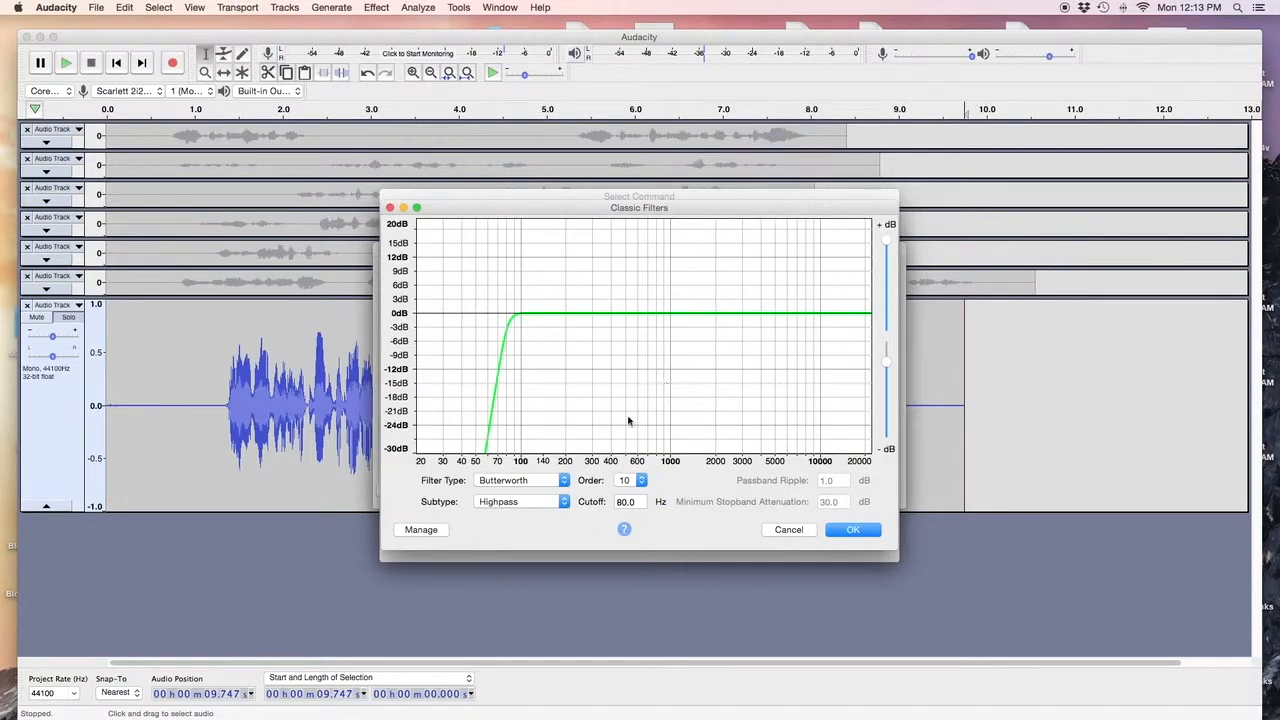
pyautogui.click(563, 501)
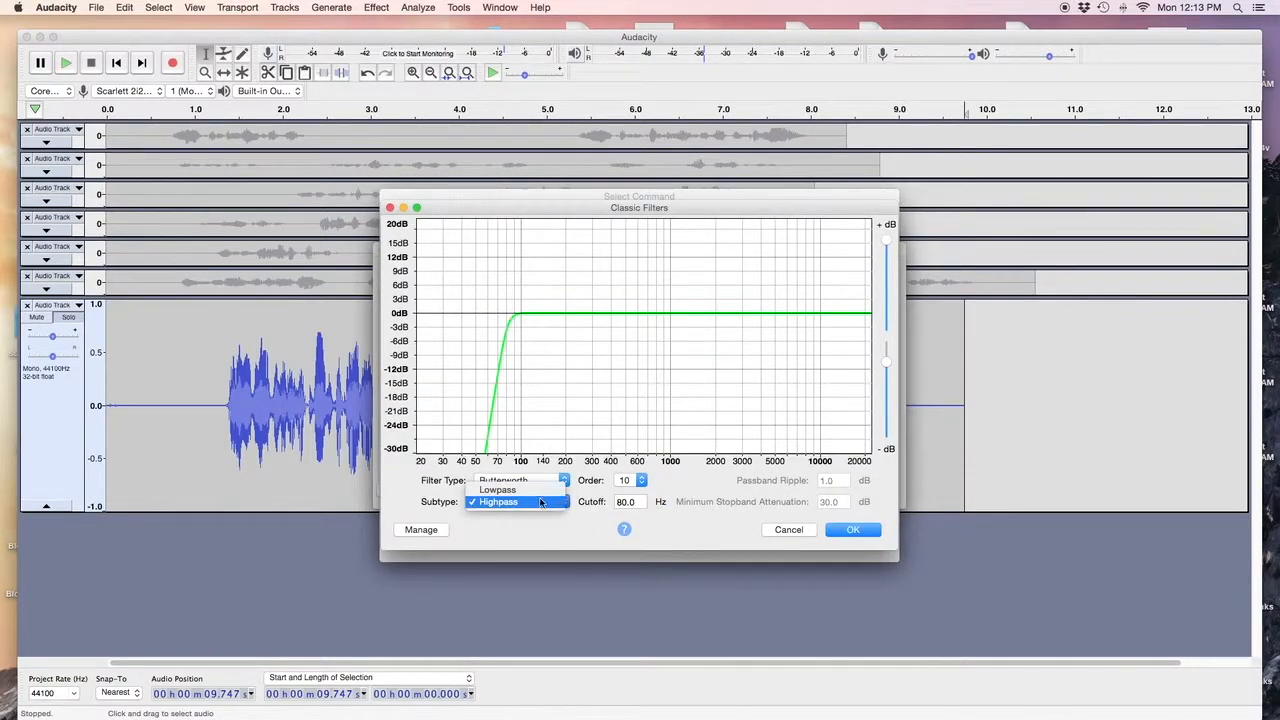
pyautogui.click(510, 486)
pyautogui.doubleClick(637, 501)
pyautogui.write('16000')
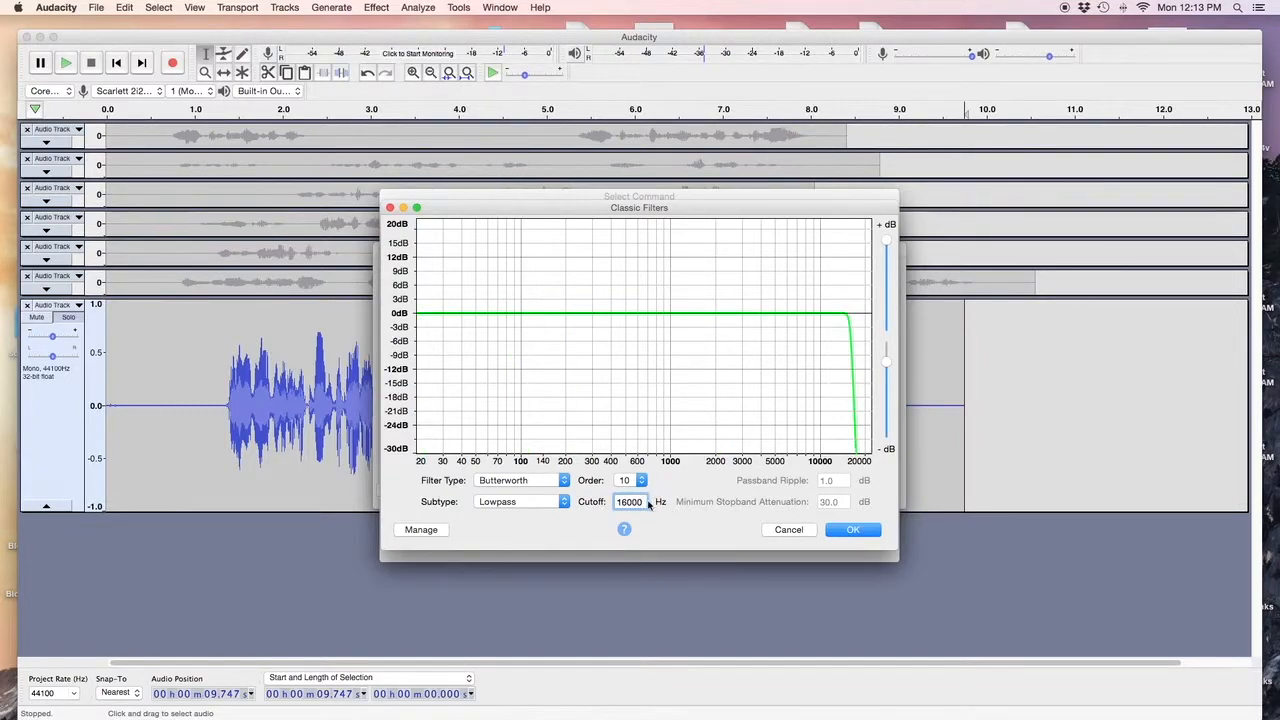
pyautogui.click(855, 534)
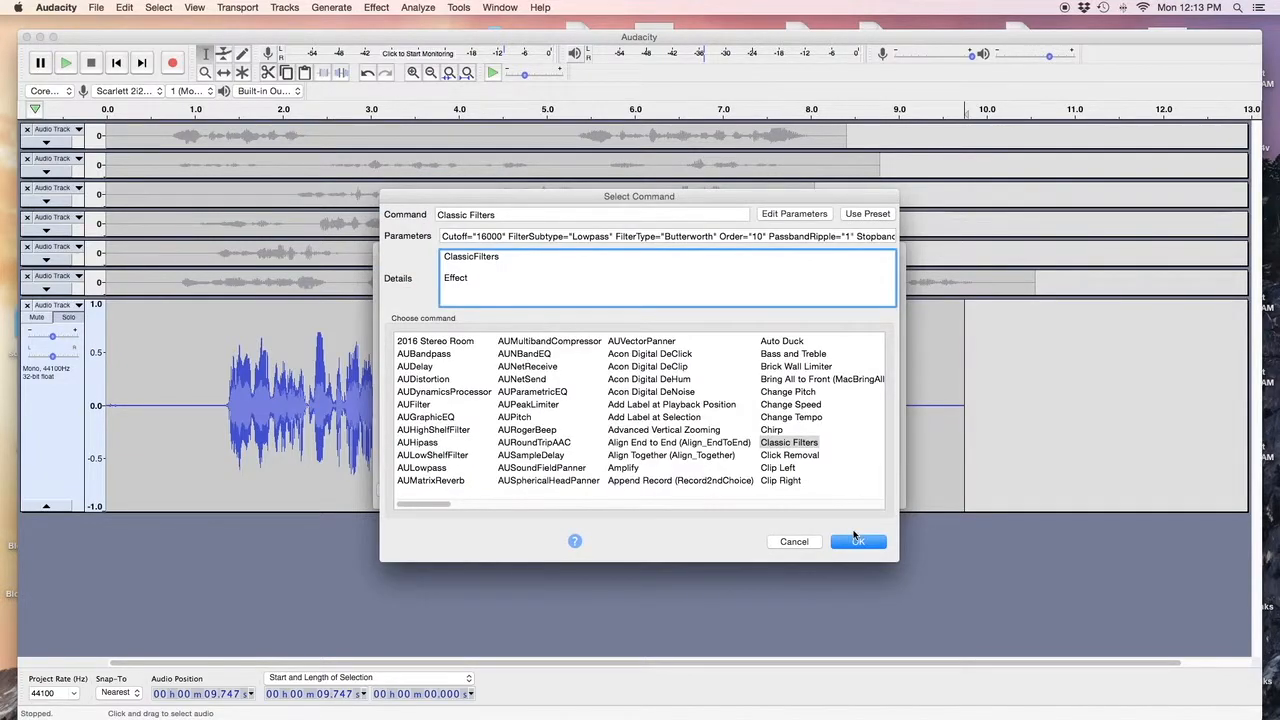
pyautogui.click(855, 541)
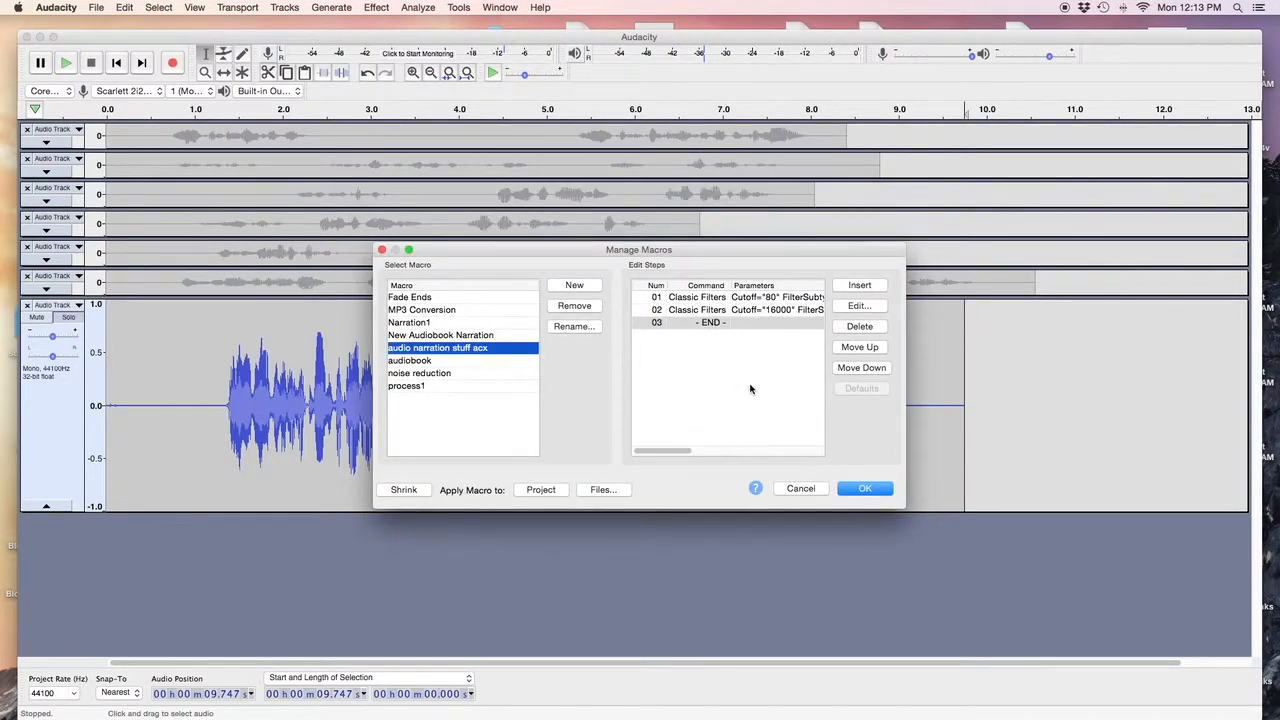
# Make RMS Normalize the macro's third command, targeting -19 dB with channels normalized independently.
pyautogui.click(858, 286)
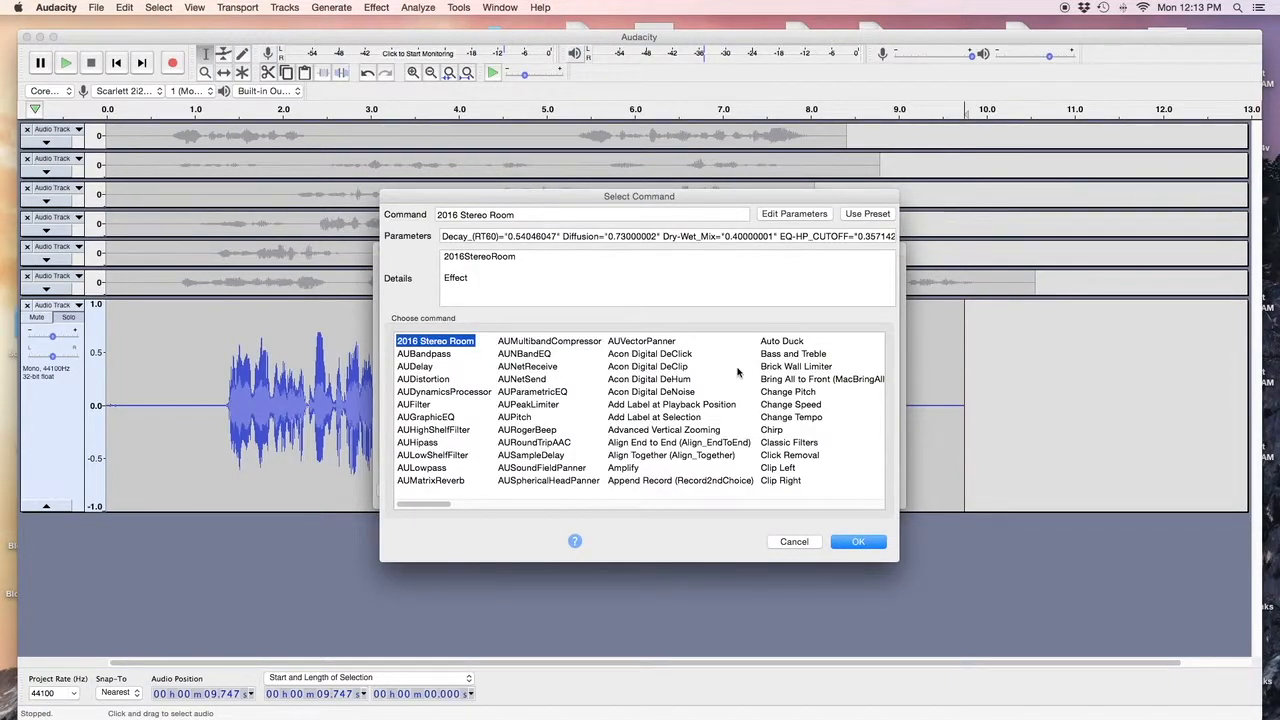
pyautogui.hscroll(2, 762, 429)
pyautogui.hscroll(15, 762, 429)
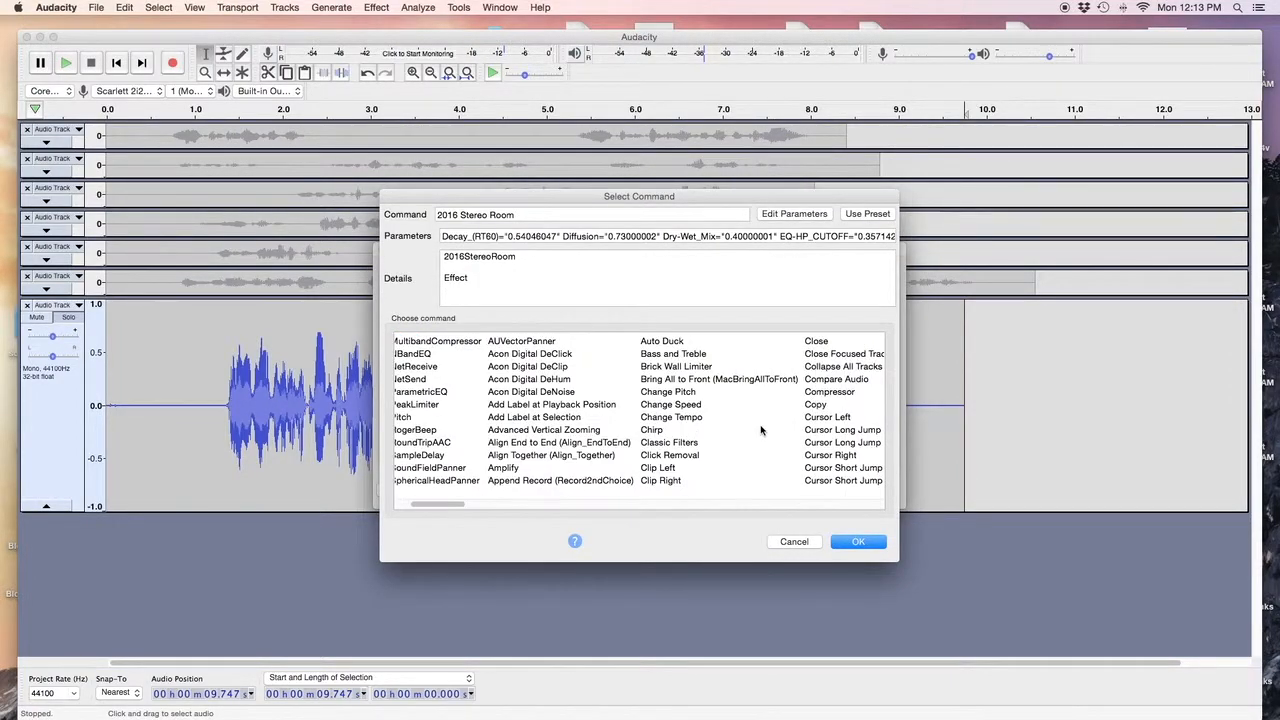
pyautogui.hscroll(15, 762, 429)
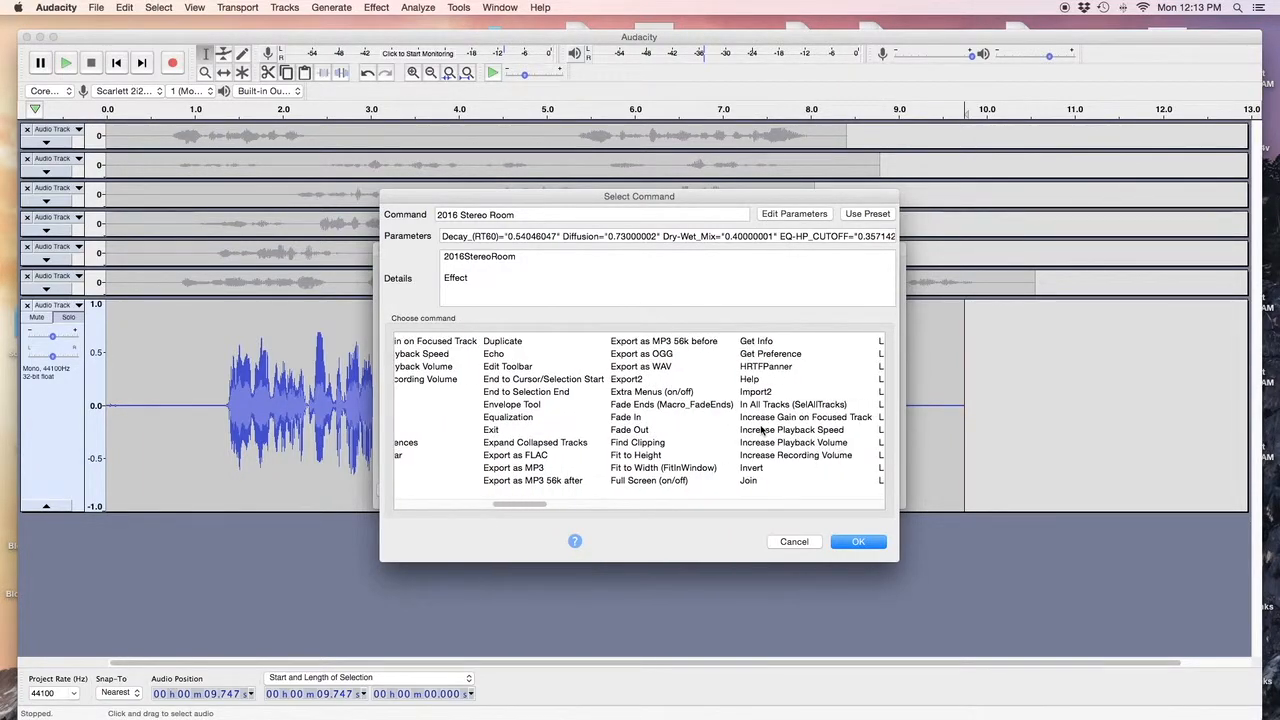
pyautogui.hscroll(10, 762, 429)
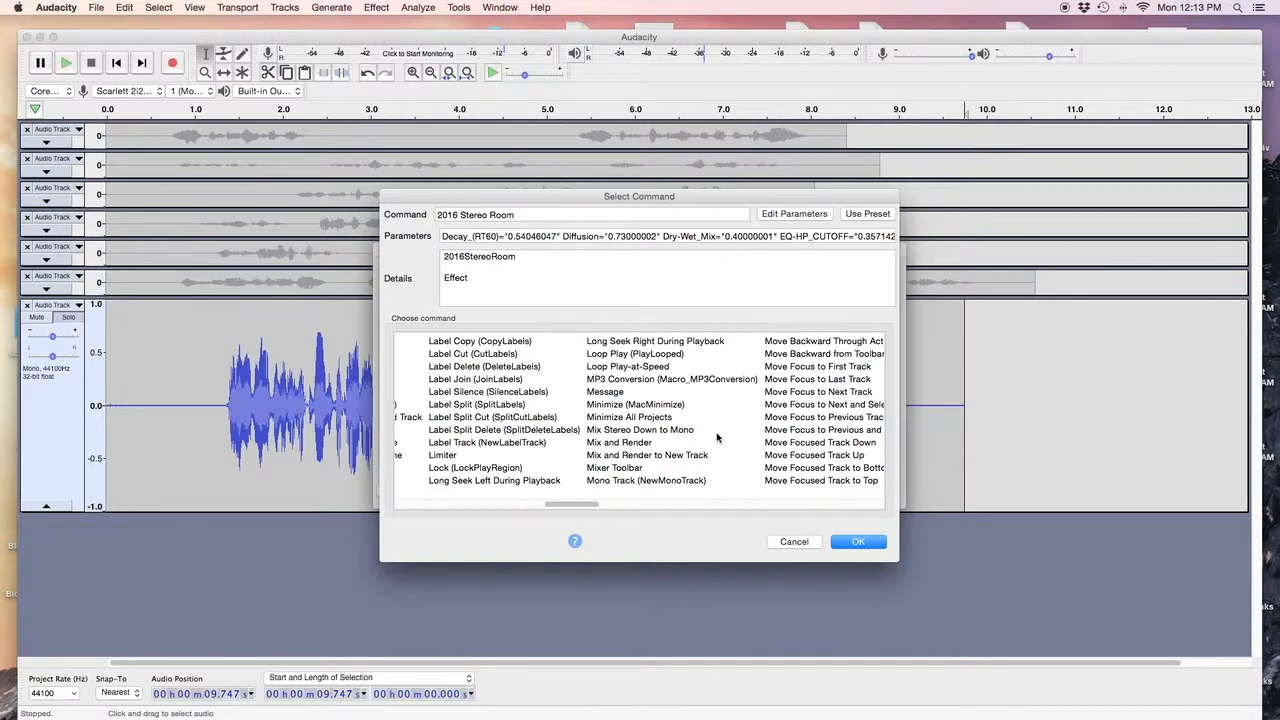
pyautogui.hscroll(3, 717, 437)
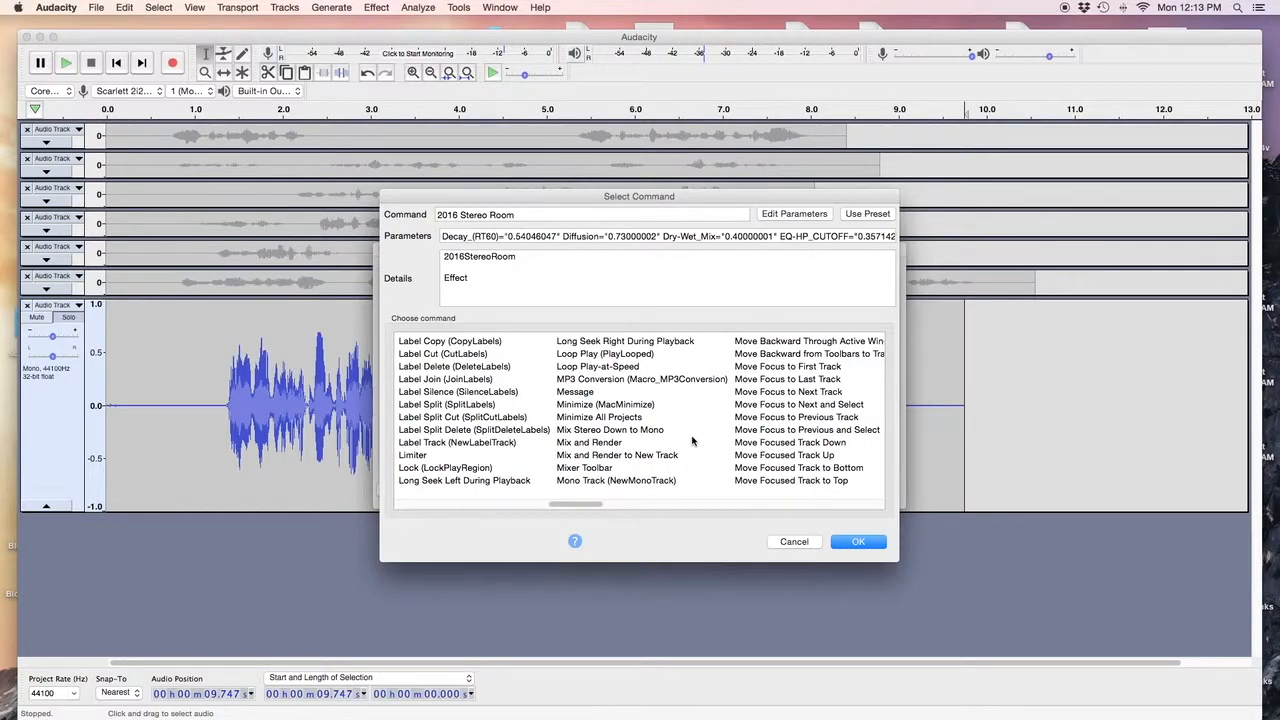
pyautogui.hscroll(10, 722, 445)
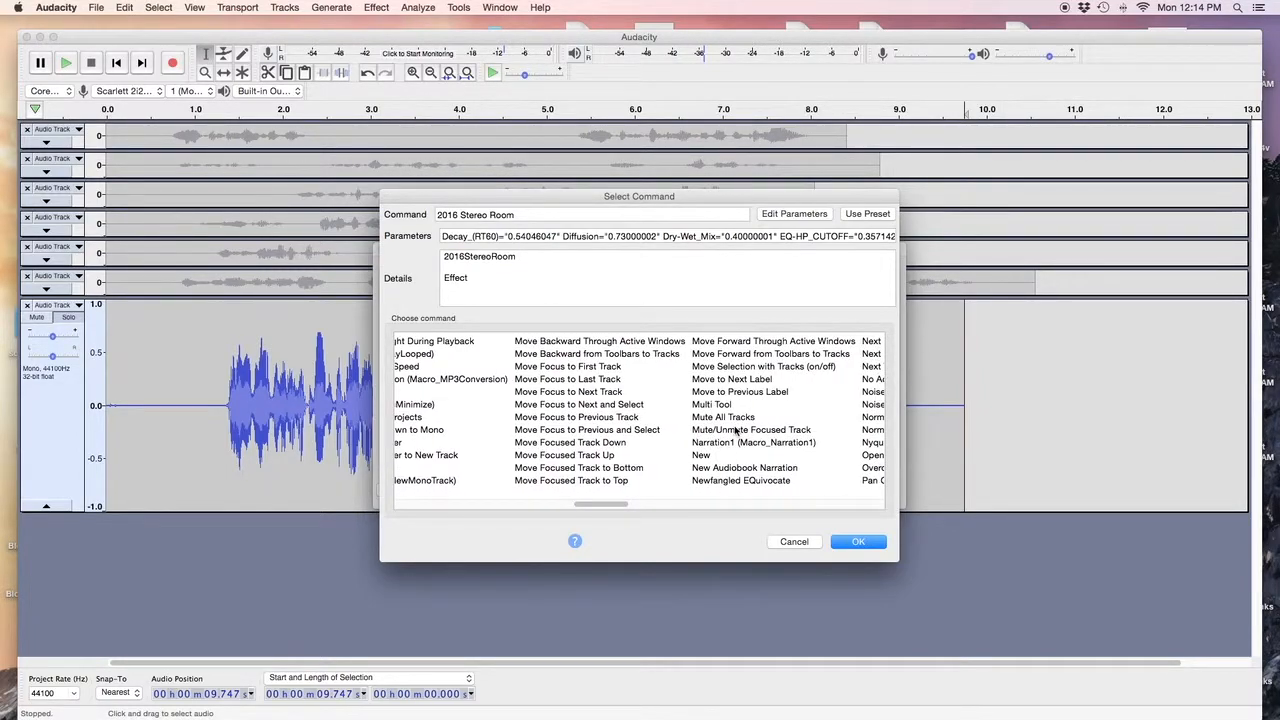
pyautogui.hscroll(4, 733, 435)
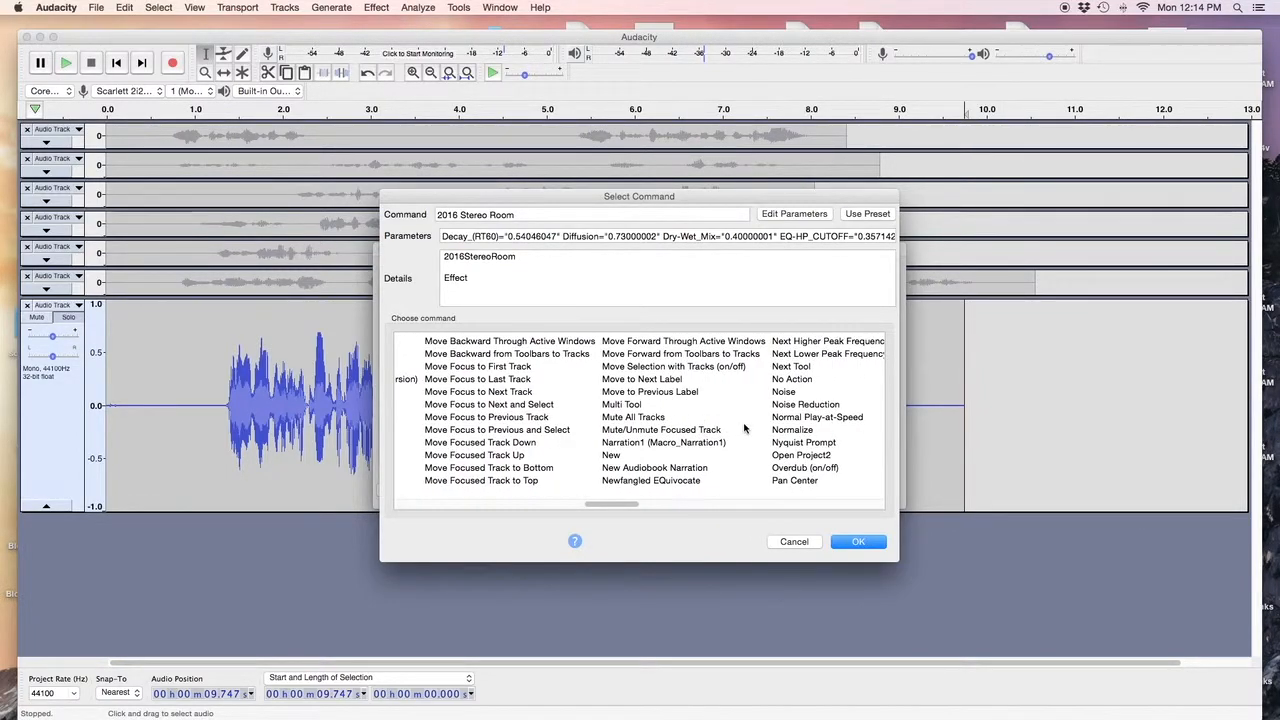
pyautogui.hscroll(3, 742, 428)
pyautogui.hscroll(15, 744, 428)
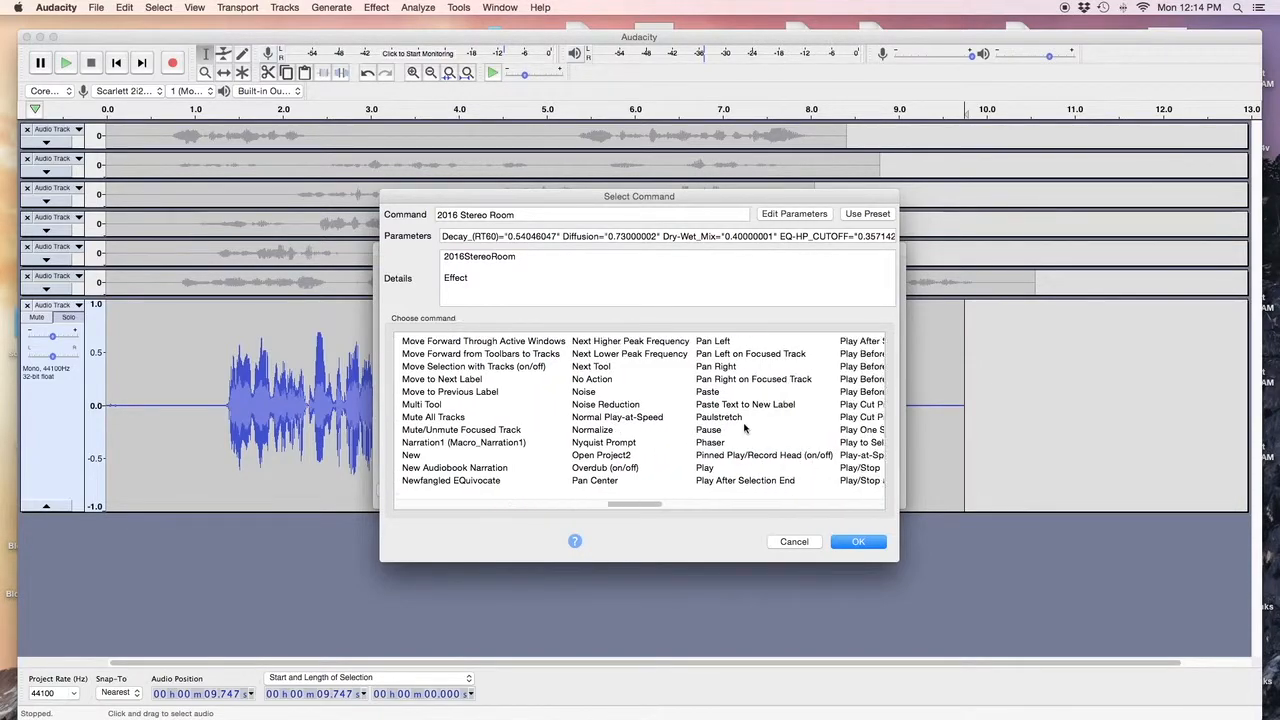
pyautogui.hscroll(3, 744, 428)
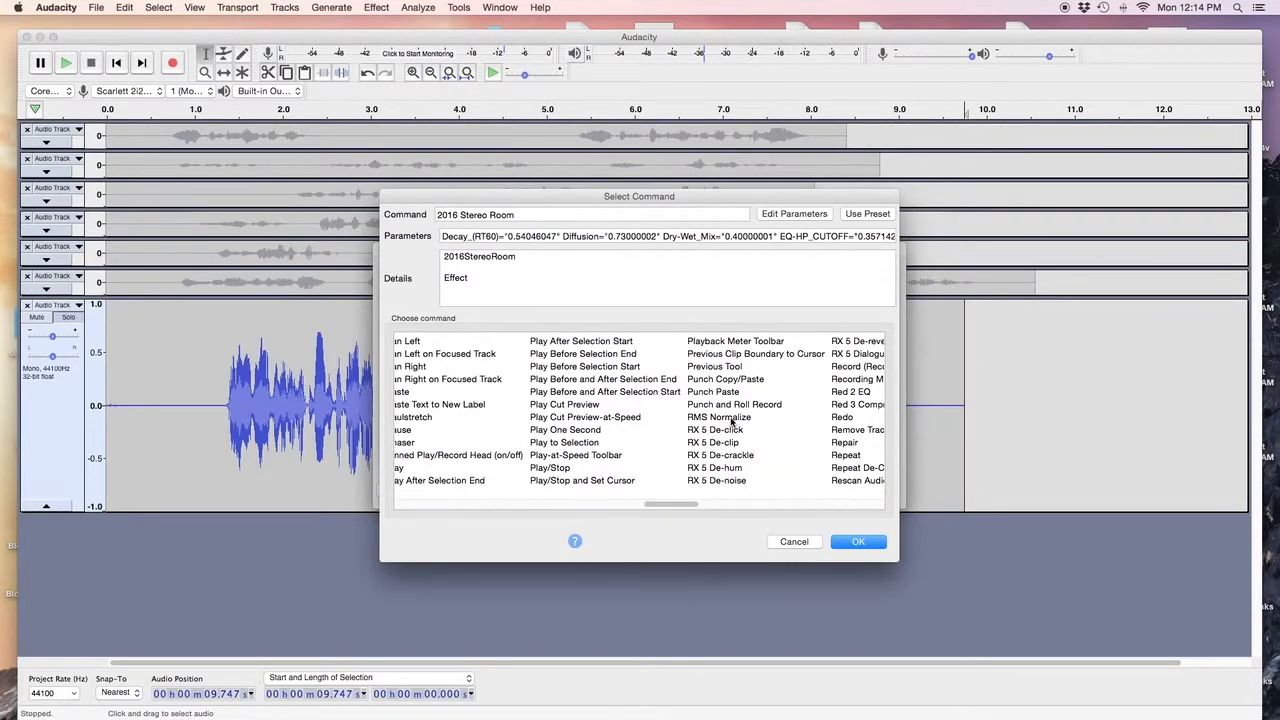
pyautogui.click(737, 419)
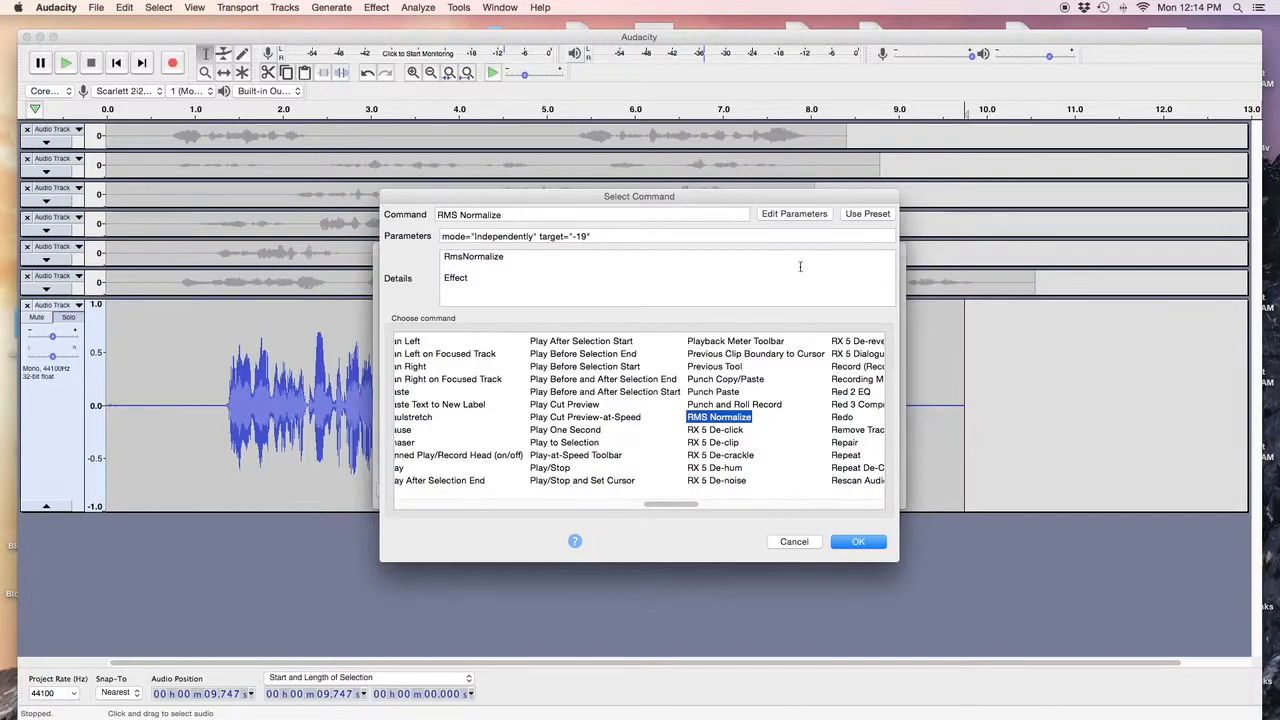
pyautogui.click(794, 216)
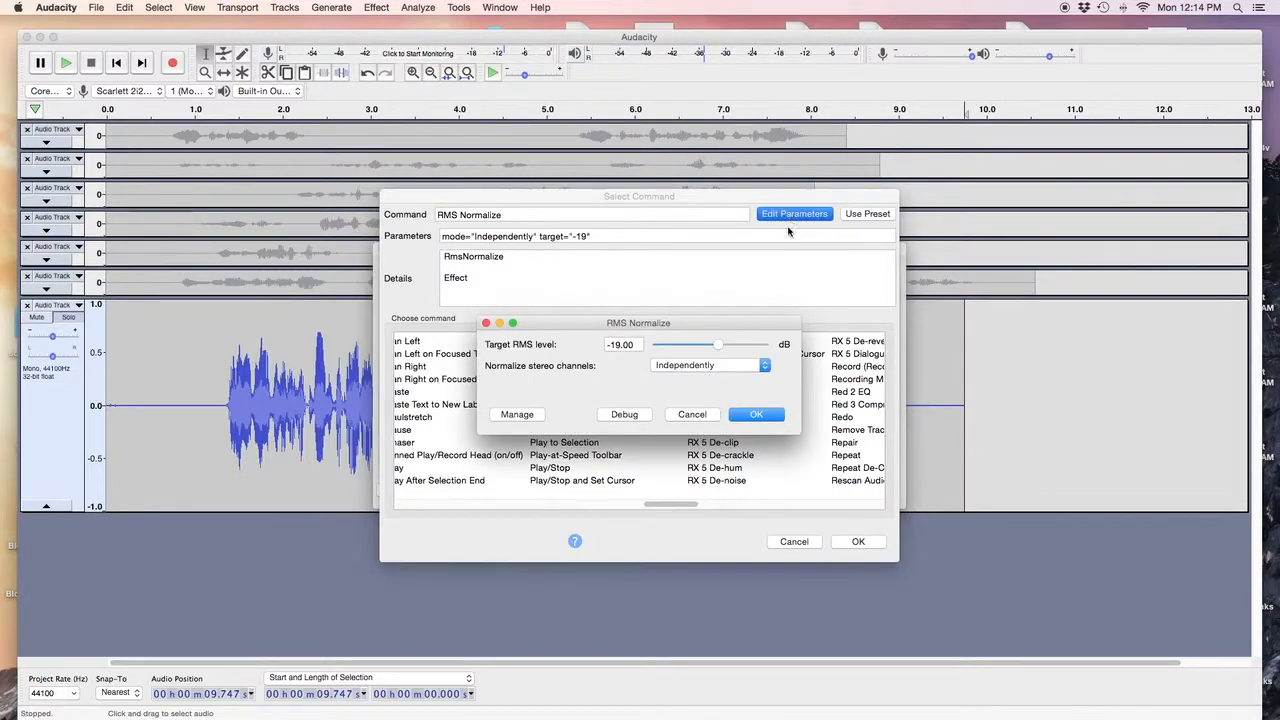
pyautogui.click(757, 417)
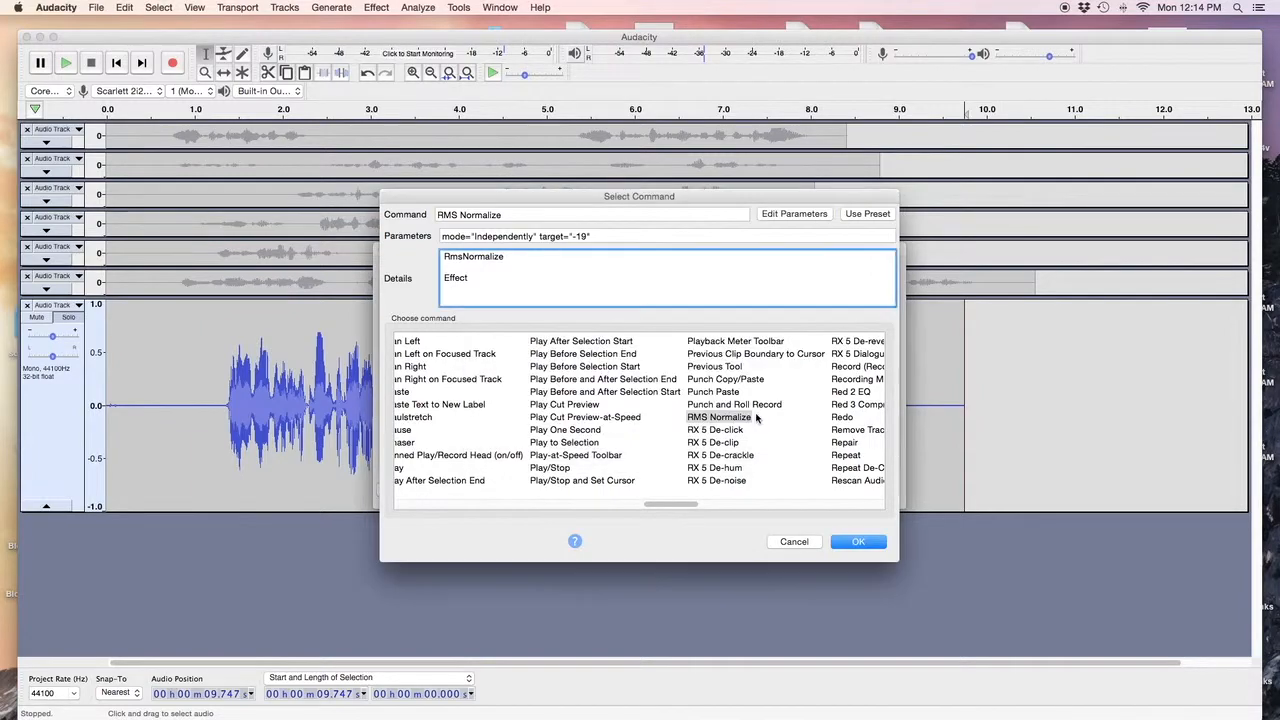
# Add the RMS Normalize step and pick Compressor as the next macro command.
pyautogui.click(851, 545)
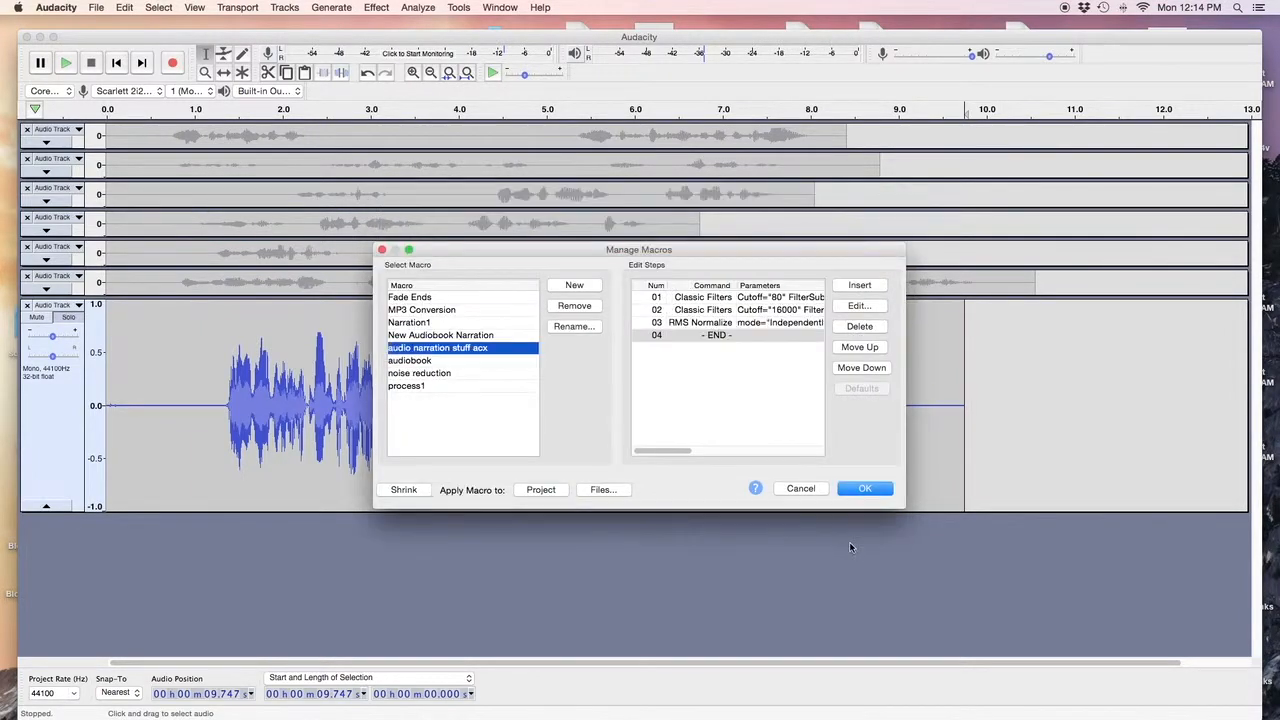
pyautogui.click(860, 287)
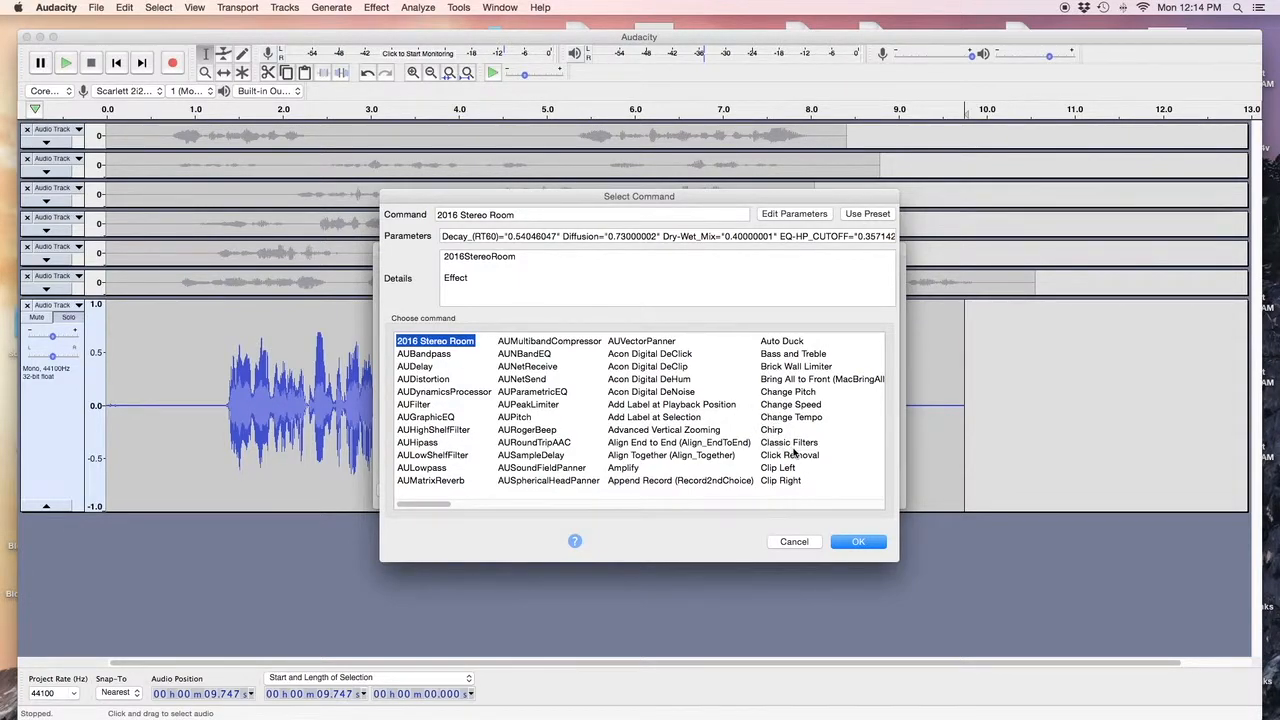
pyautogui.hscroll(5, 790, 450)
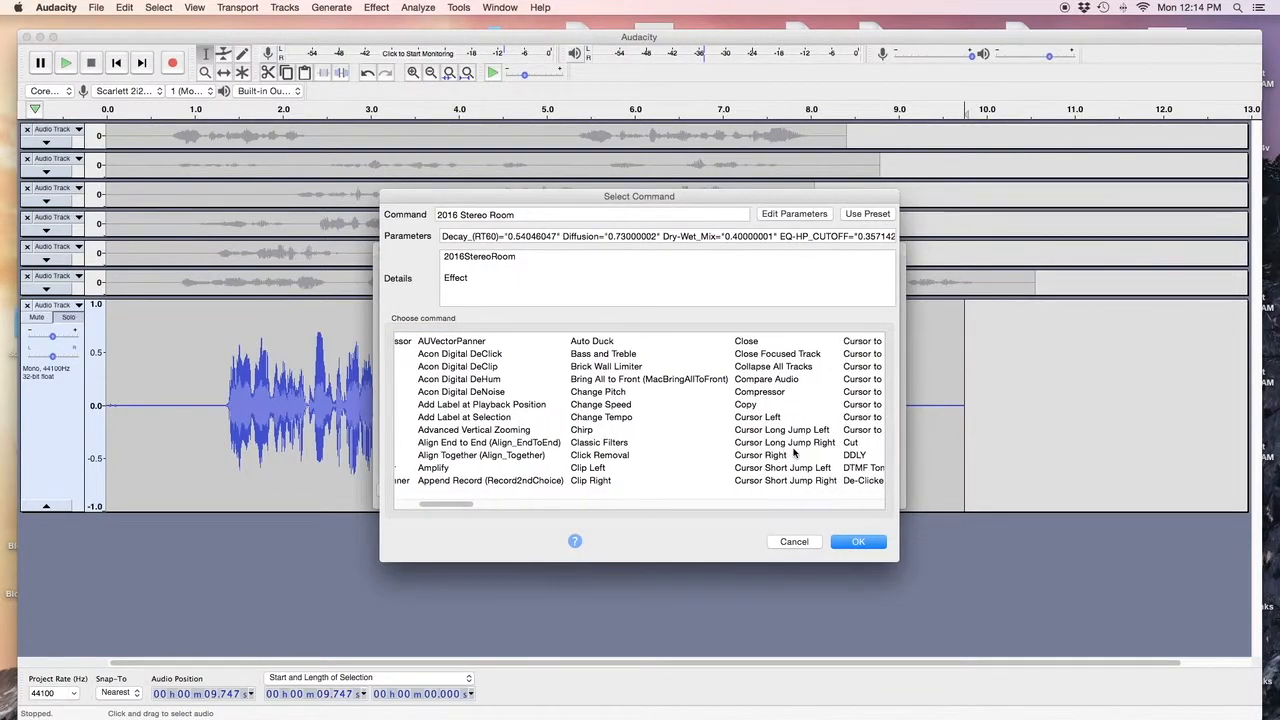
pyautogui.click(760, 392)
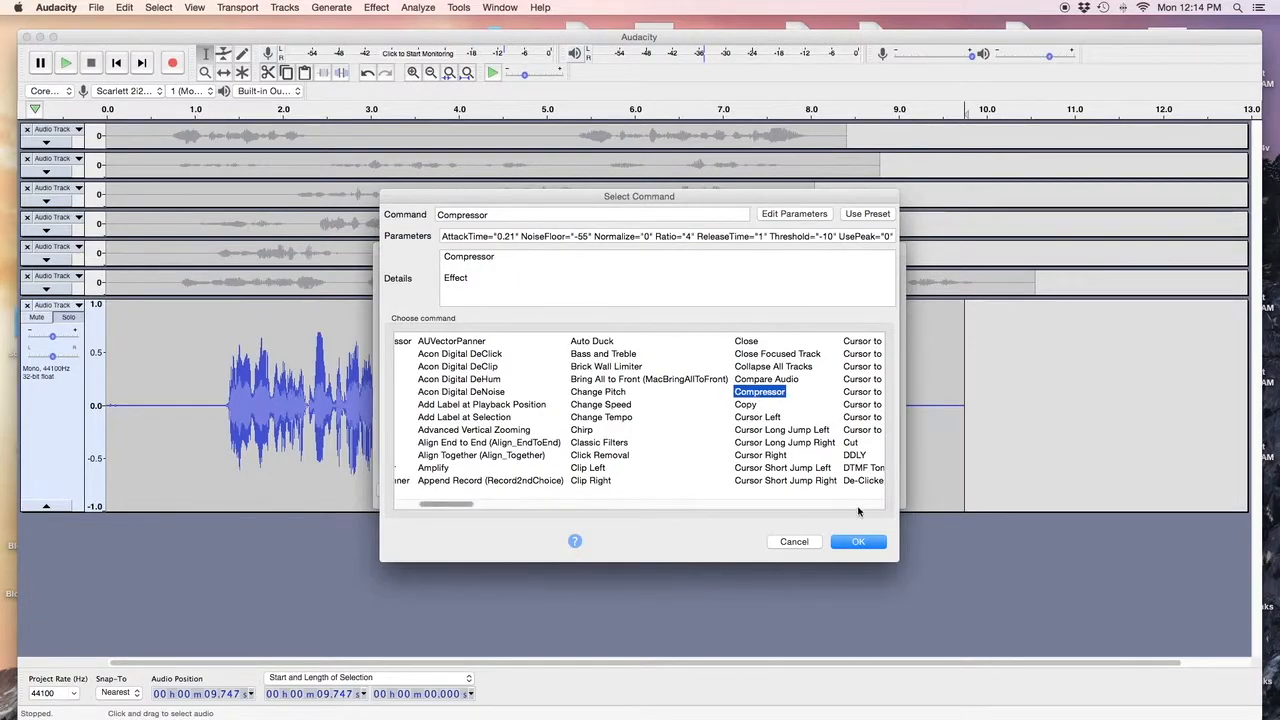
pyautogui.click(799, 216)
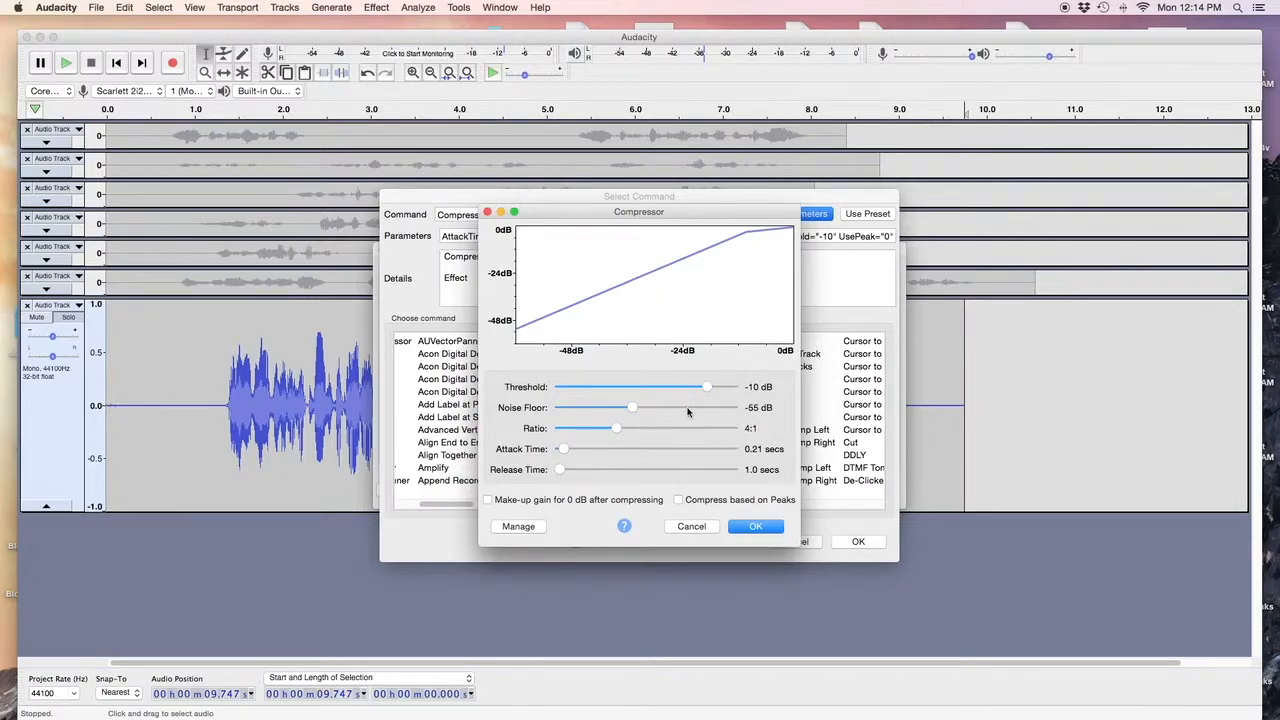
# Raise the Compressor's ratio, turn on make-up gain, and add it to the macro.
pyautogui.moveTo(617, 431)
pyautogui.mouseDown()
pyautogui.moveTo(697, 431)
pyautogui.moveTo(617, 433)
pyautogui.mouseUp()
pyautogui.click(487, 500)
pyautogui.click(754, 529)
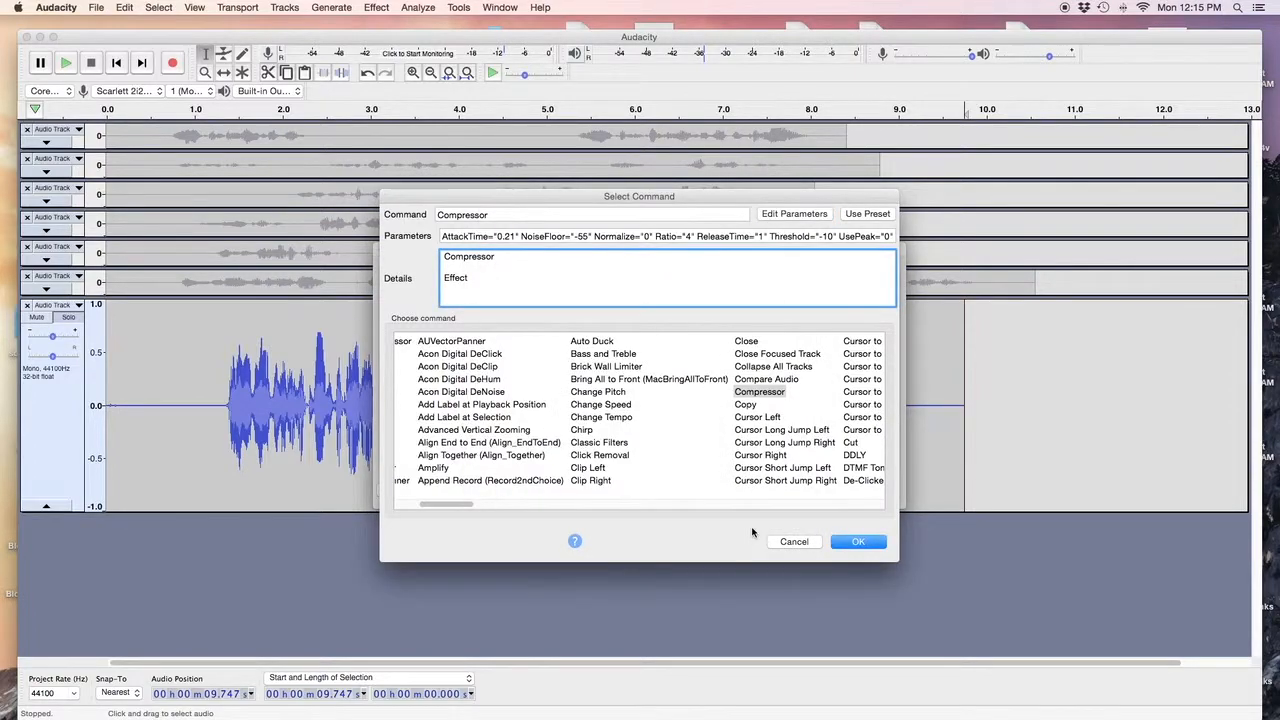
pyautogui.click(853, 542)
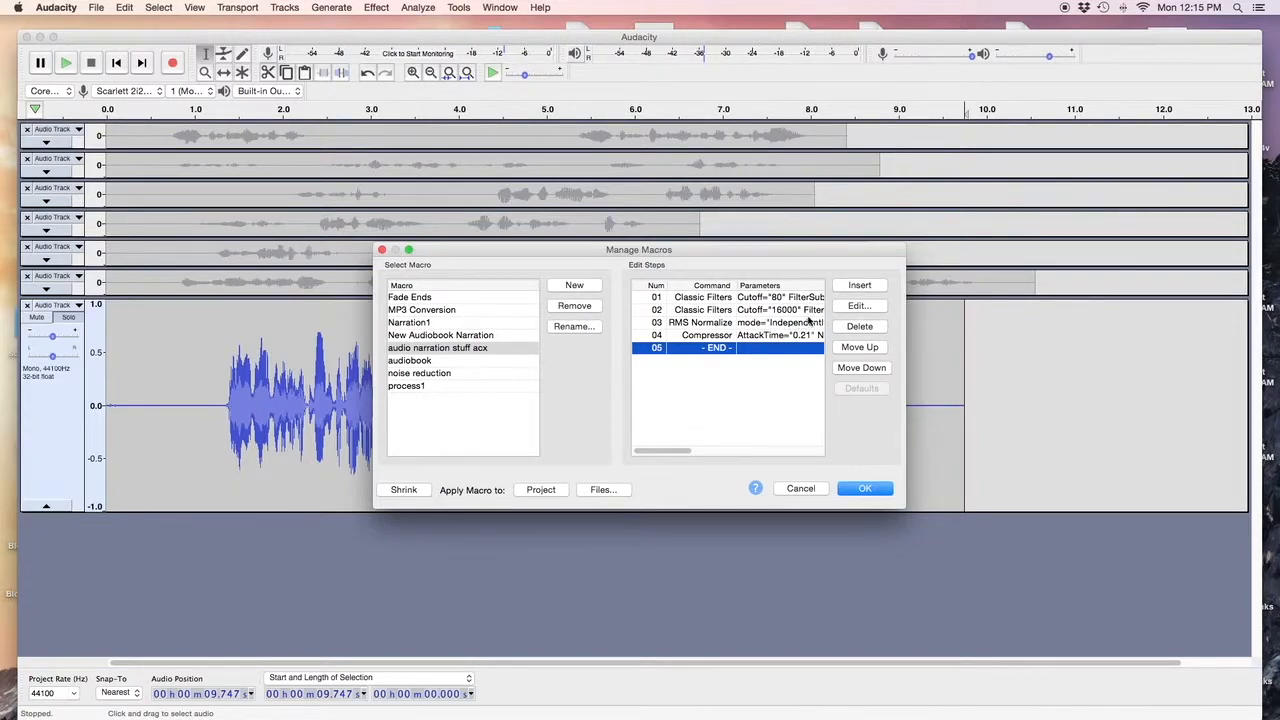
pyautogui.click(859, 286)
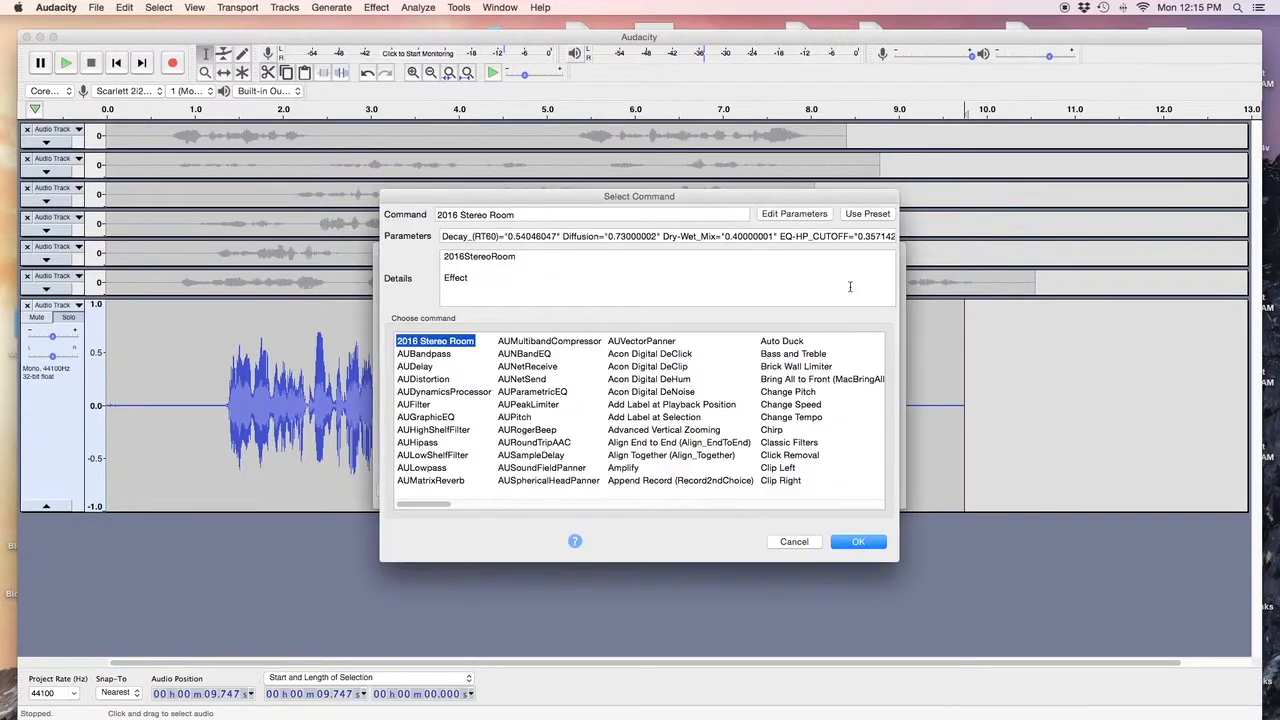
# Insert a Brick Wall Limiter step limiting to -3.20 dB with 10 ms hold.
pyautogui.hscroll(10, 739, 435)
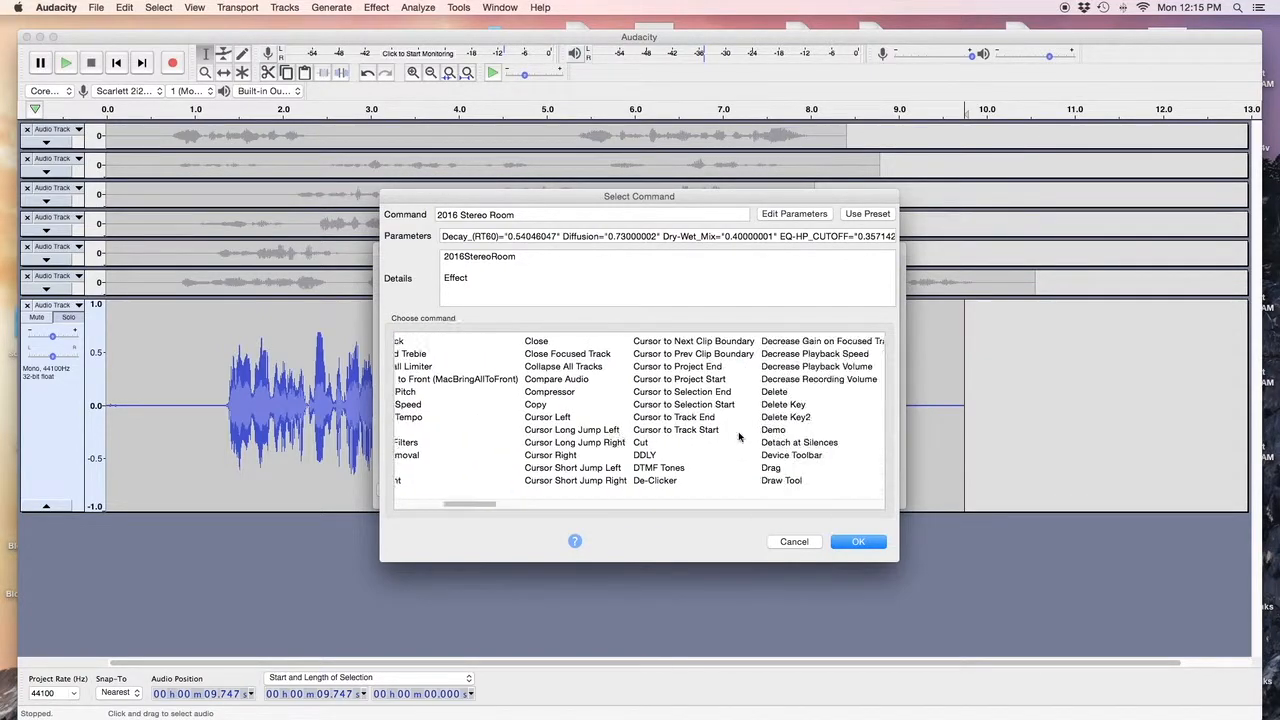
pyautogui.hscroll(-2, 739, 435)
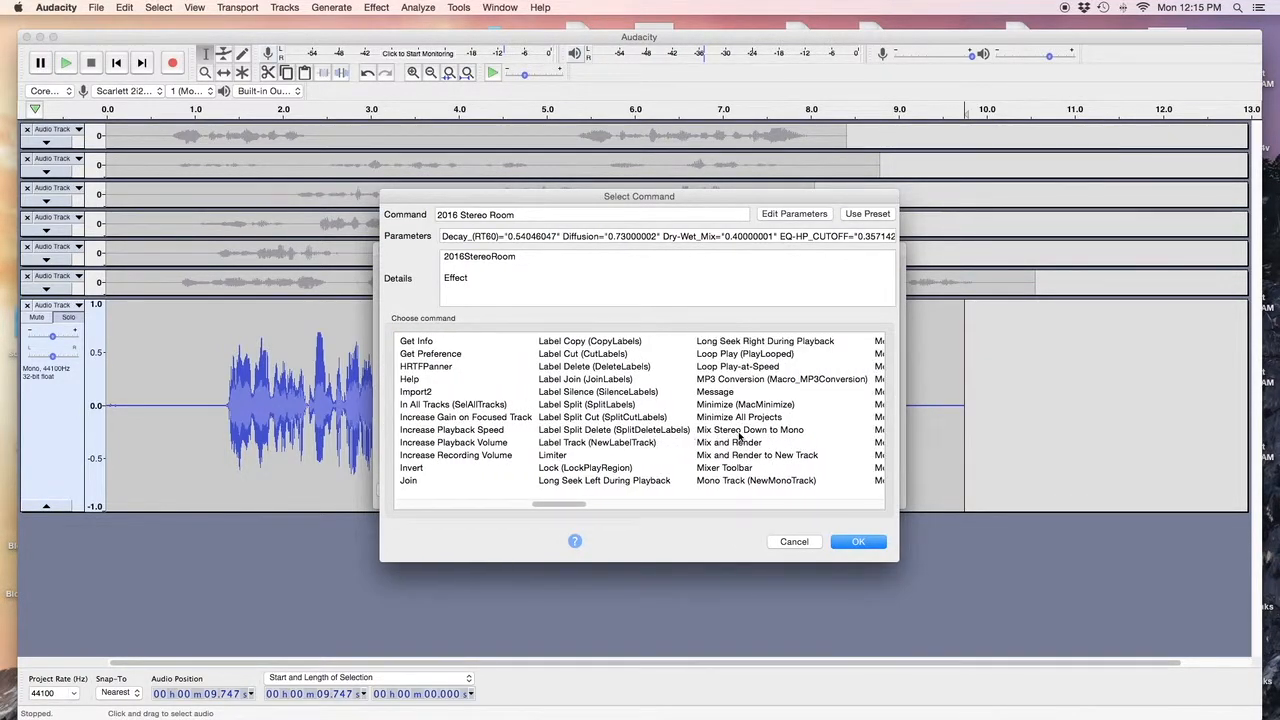
pyautogui.hscroll(-8, 739, 435)
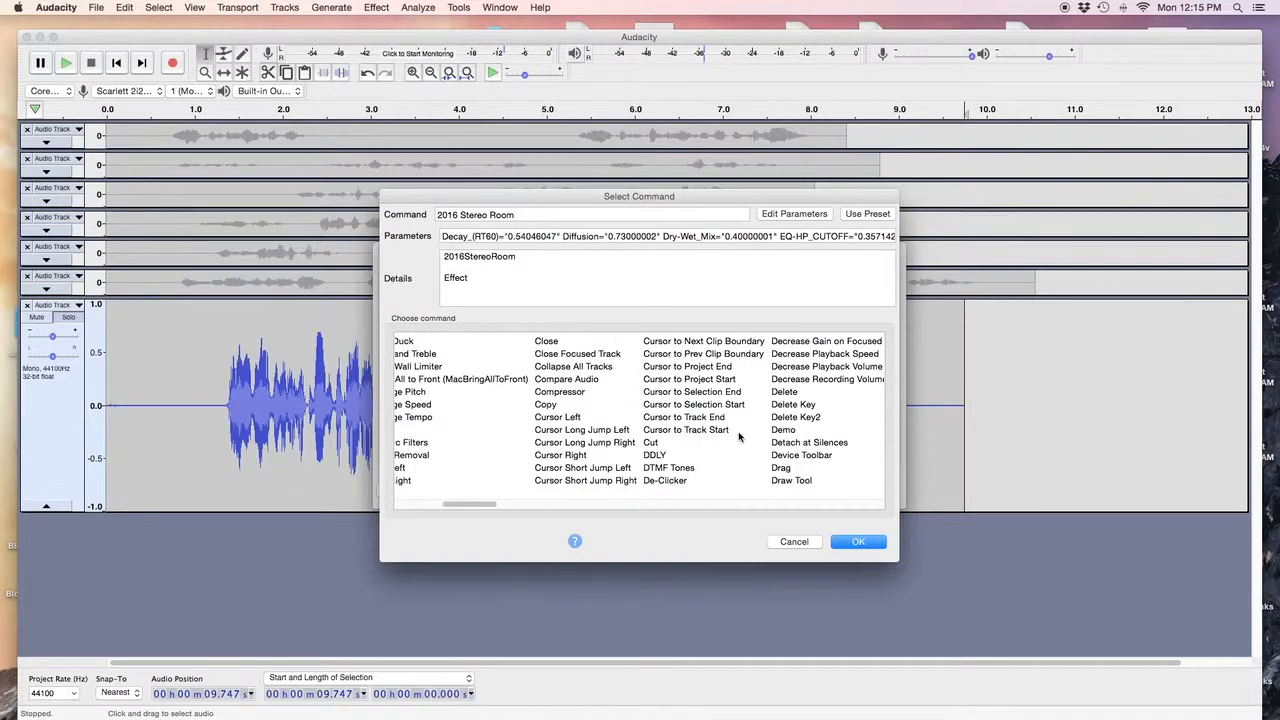
pyautogui.hscroll(-3, 684, 445)
pyautogui.click(640, 368)
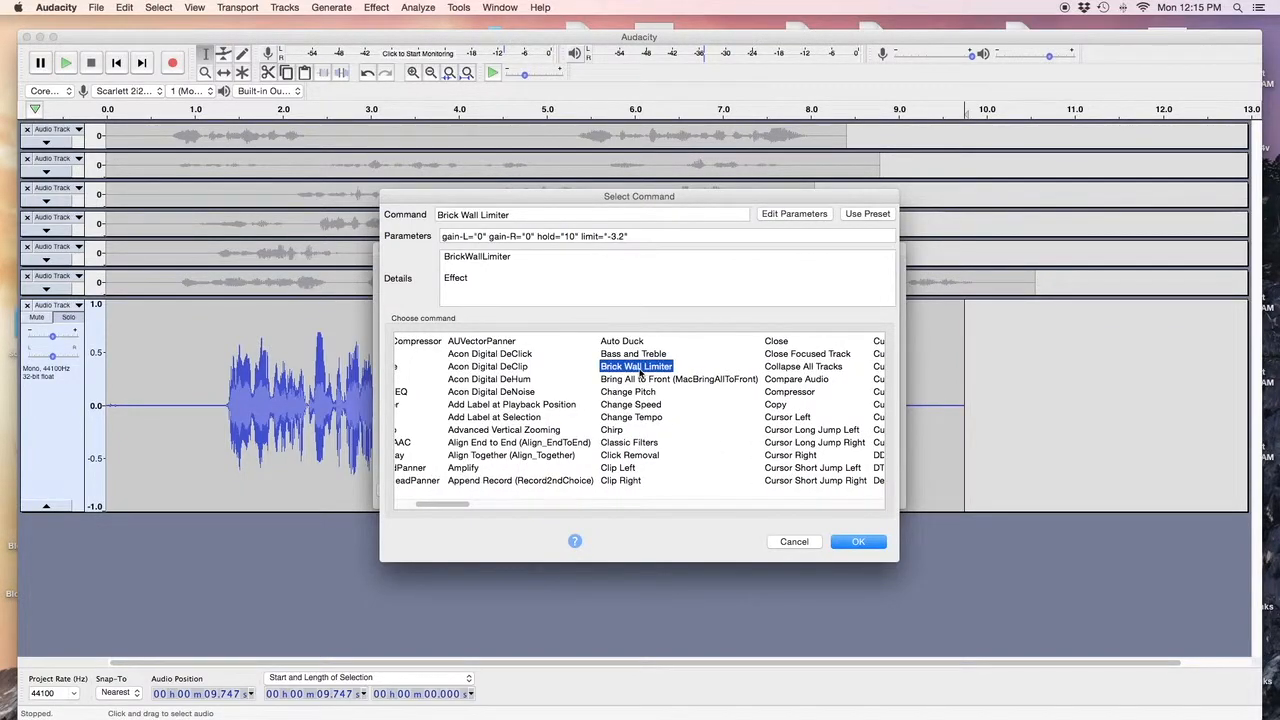
pyautogui.click(797, 216)
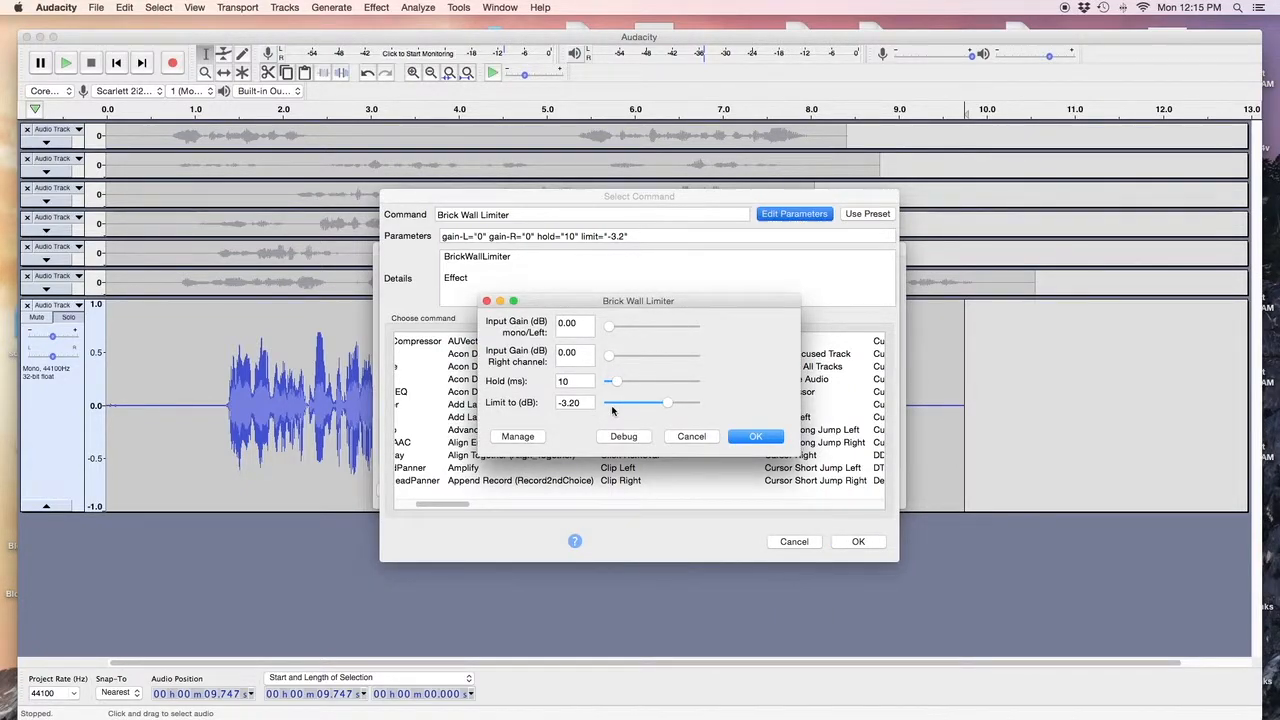
pyautogui.click(758, 438)
pyautogui.click(848, 542)
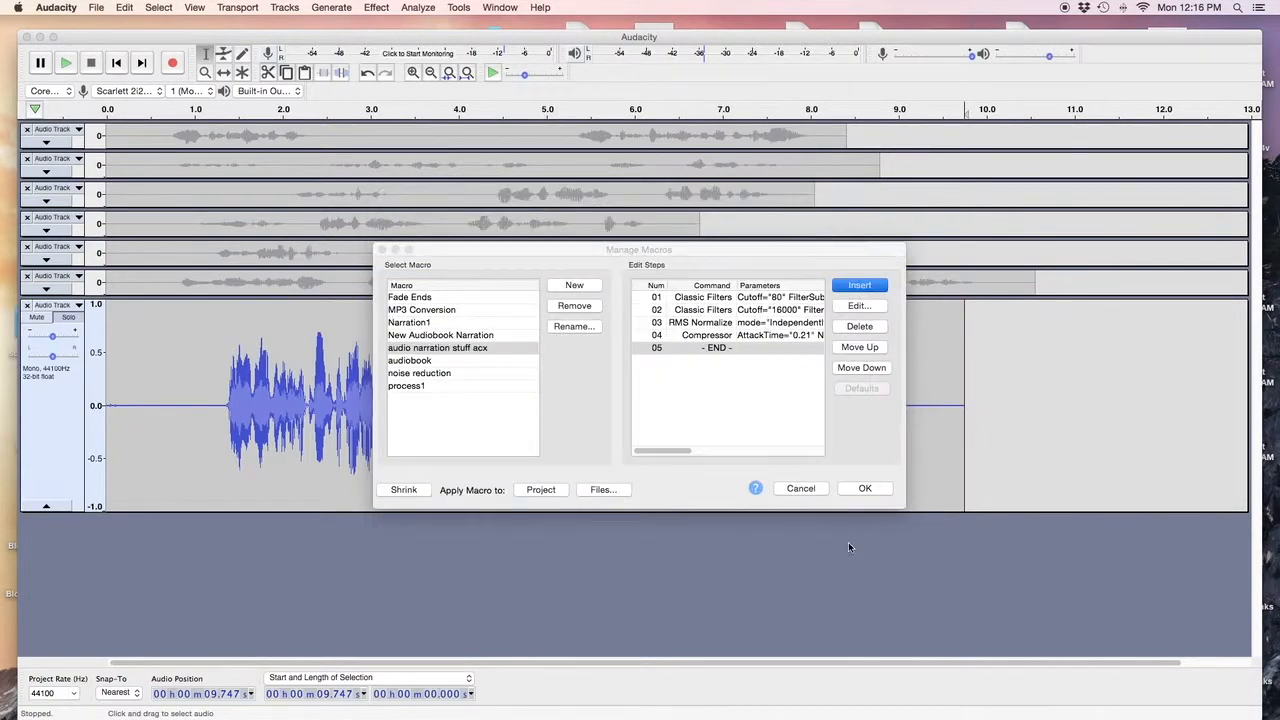
# Append a default Noise Reduction step as the sixth command and save the macro.
pyautogui.click(856, 288)
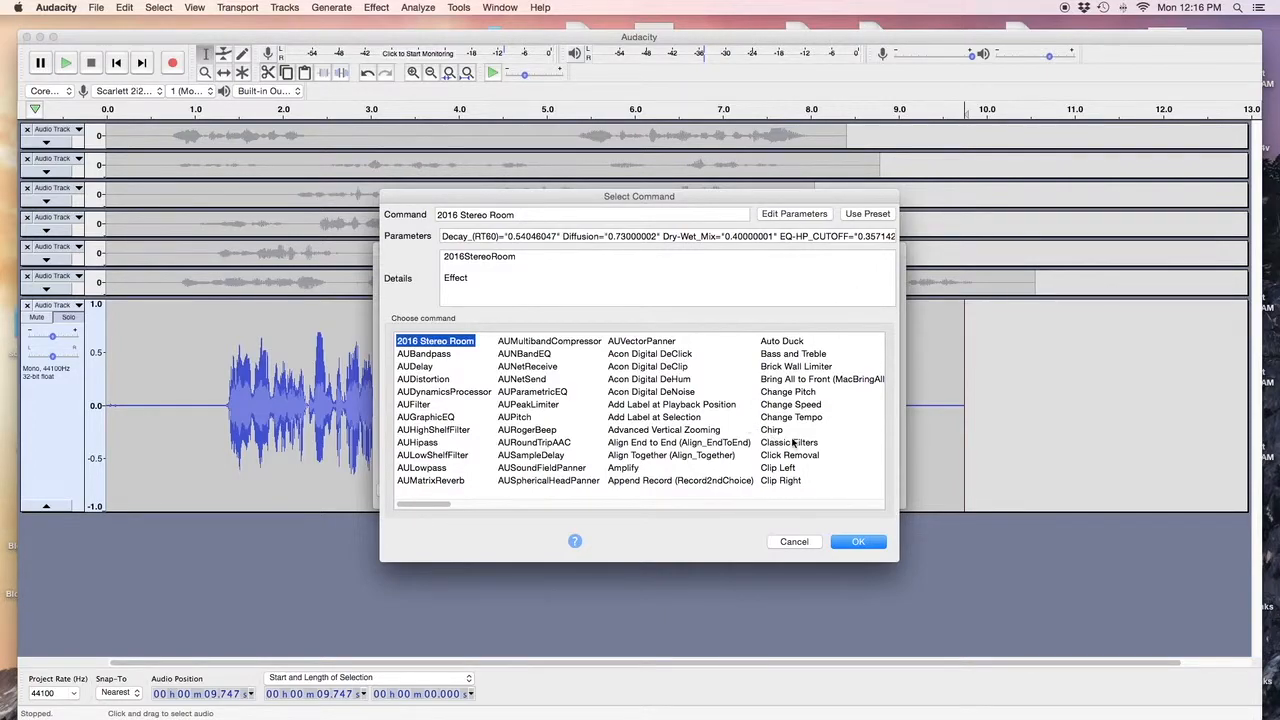
pyautogui.hscroll(5, 793, 443)
pyautogui.hscroll(8, 793, 443)
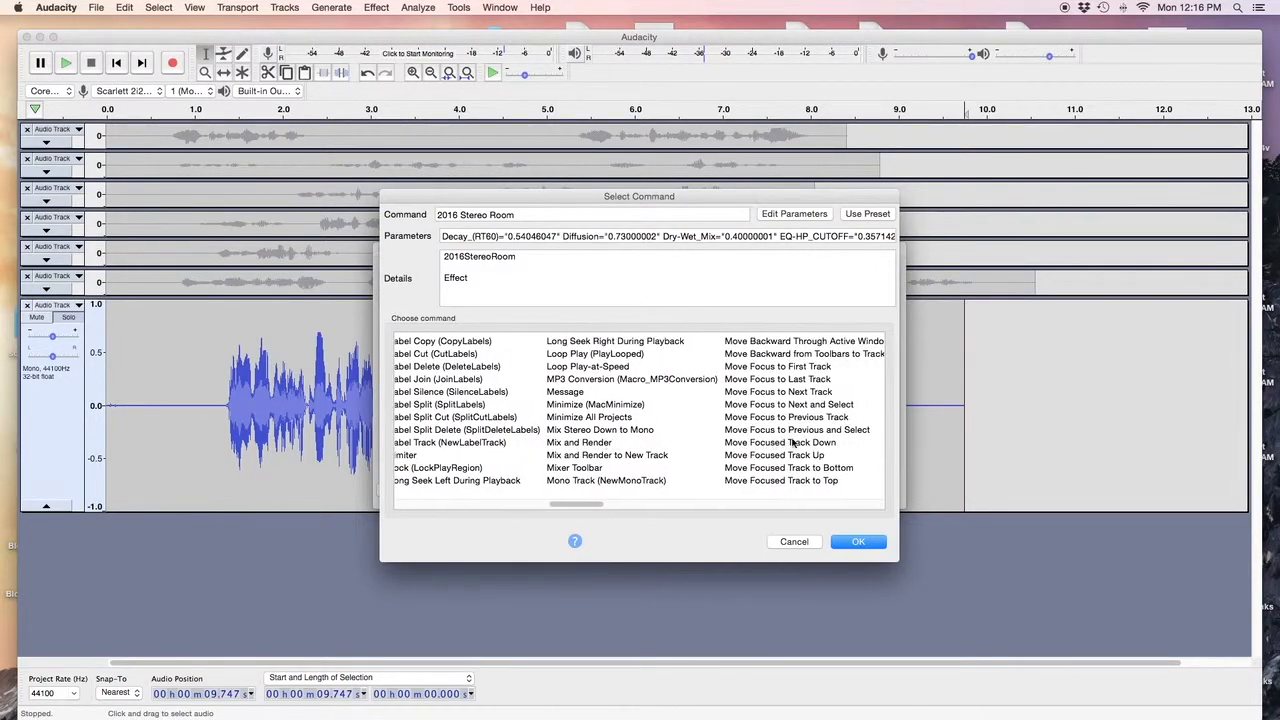
pyautogui.hscroll(4, 793, 443)
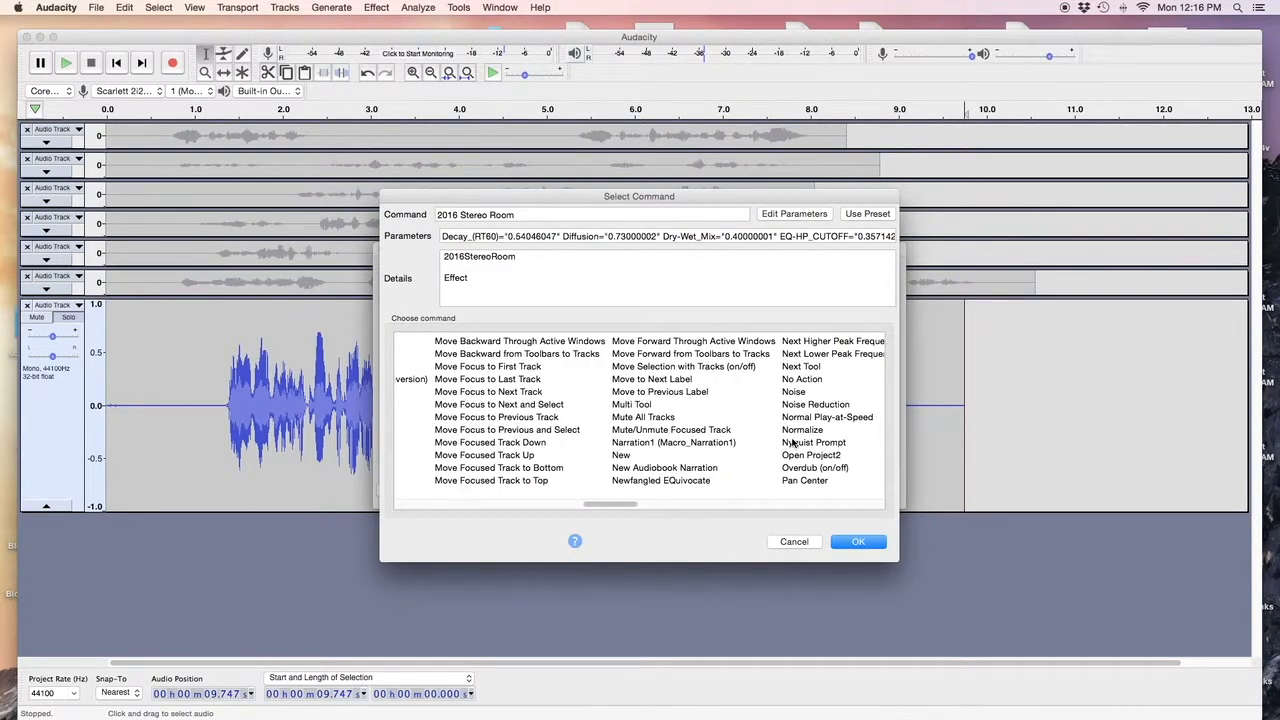
pyautogui.click(811, 406)
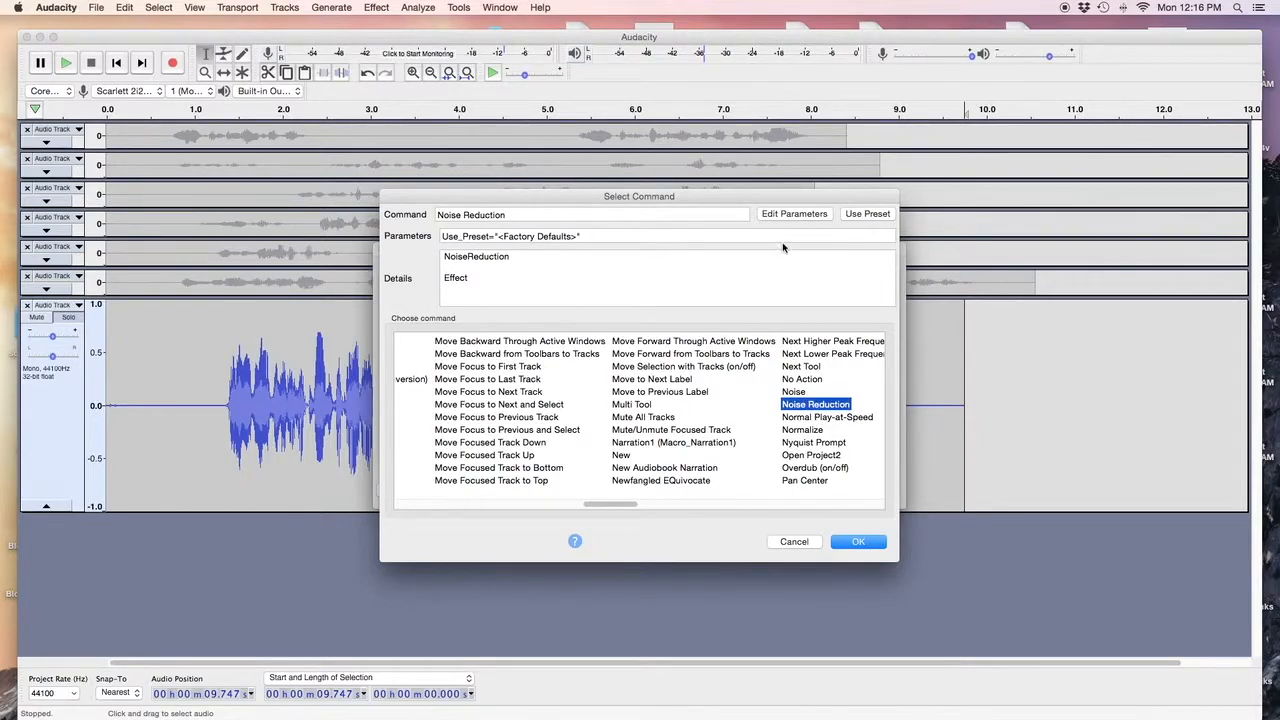
pyautogui.click(788, 216)
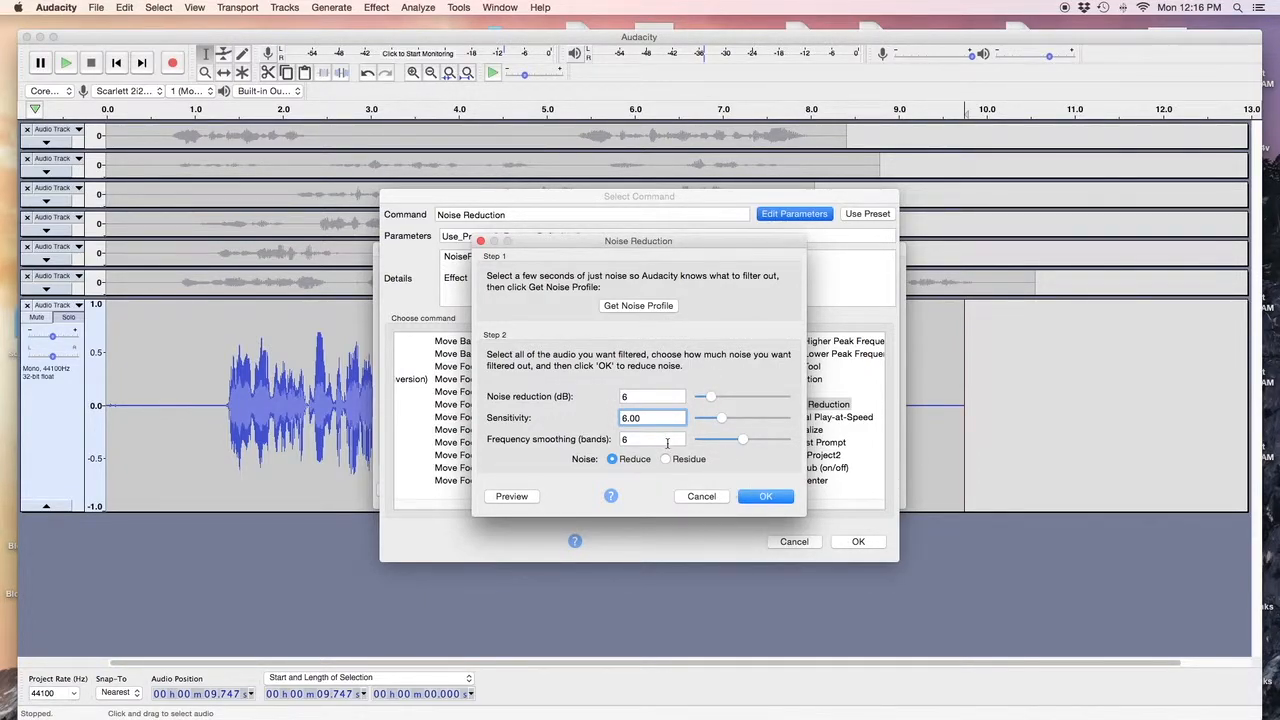
pyautogui.click(762, 497)
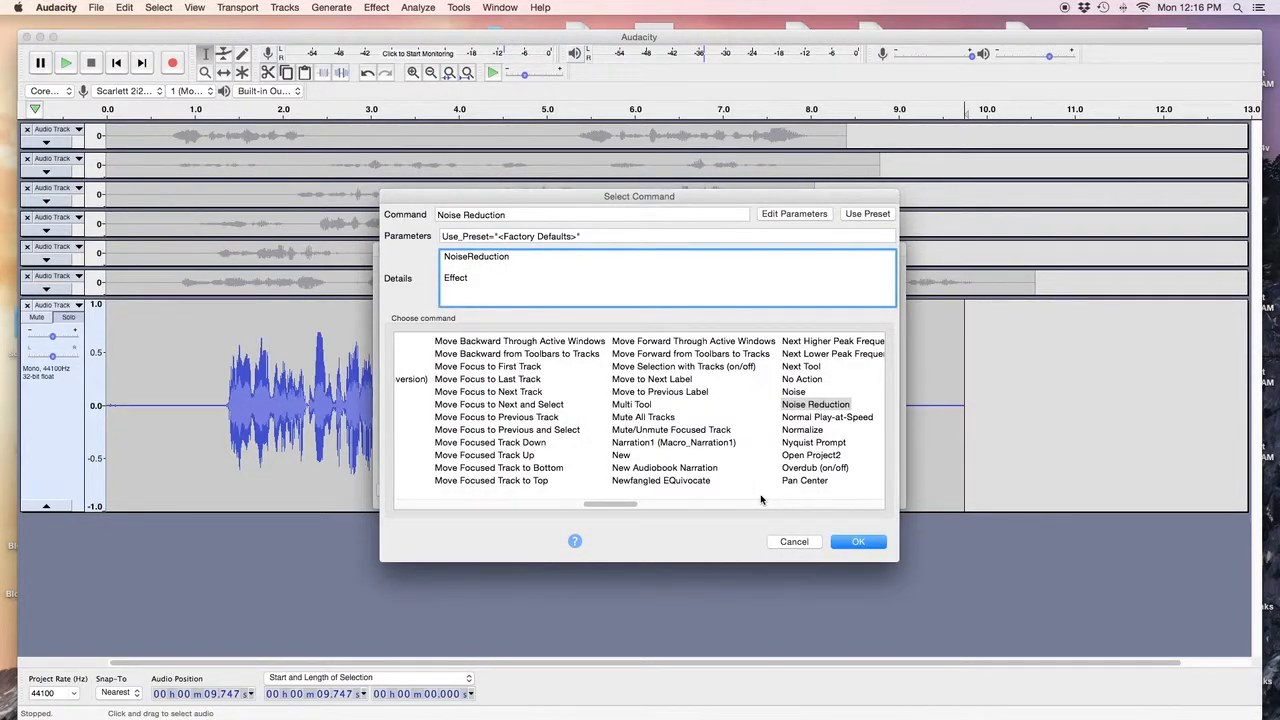
pyautogui.click(850, 541)
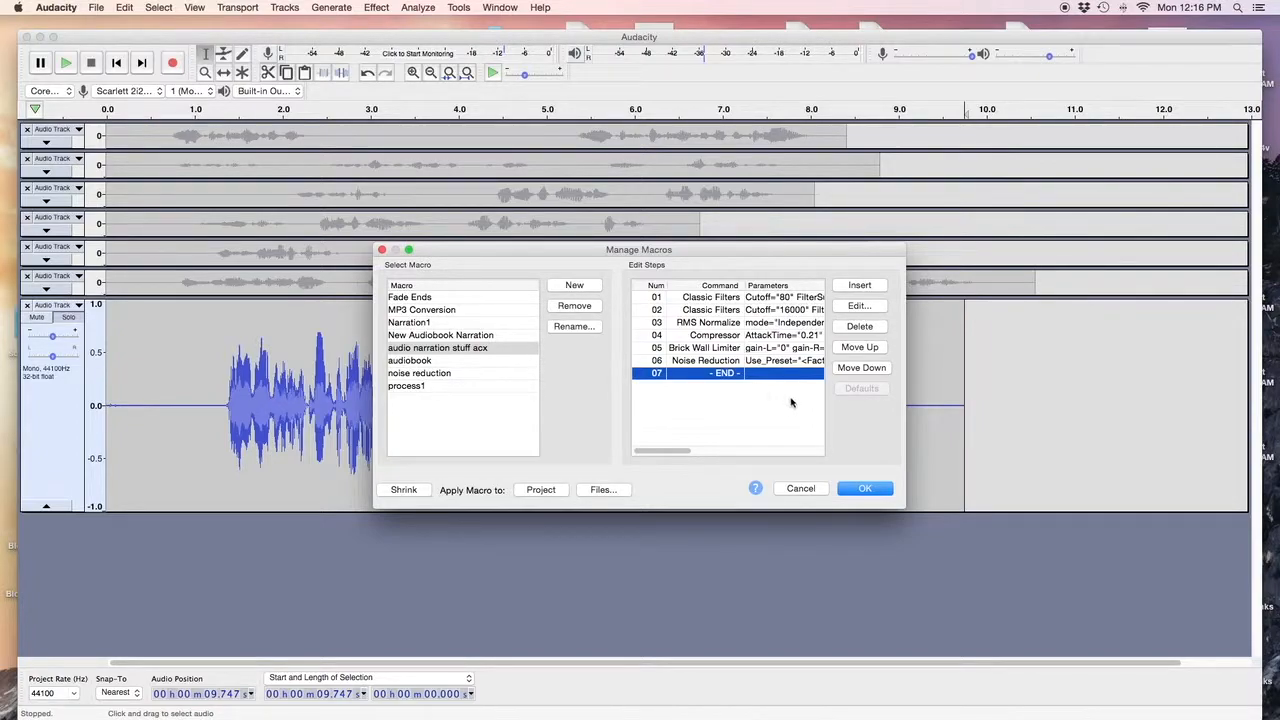
pyautogui.click(864, 489)
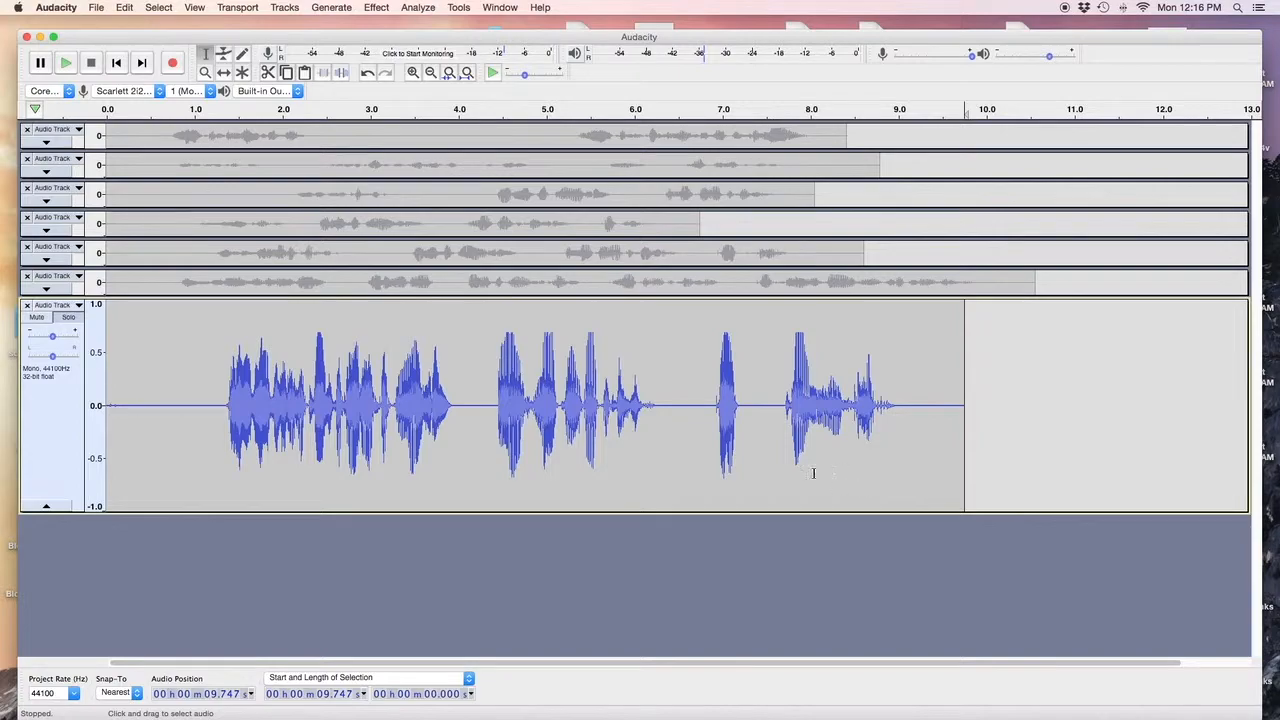
# Unsolo the bottom track and mute all existing tracks.
pyautogui.click(67, 318)
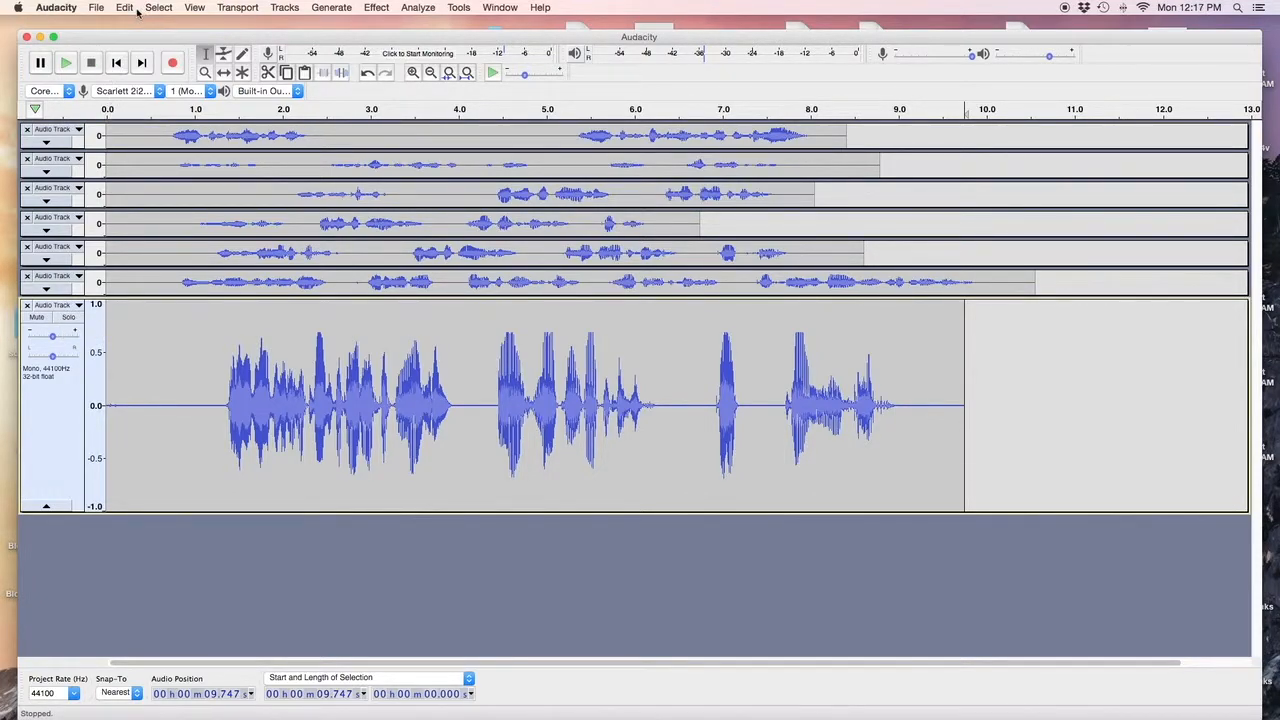
pyautogui.click(96, 7)
pyautogui.moveTo(122, 8)
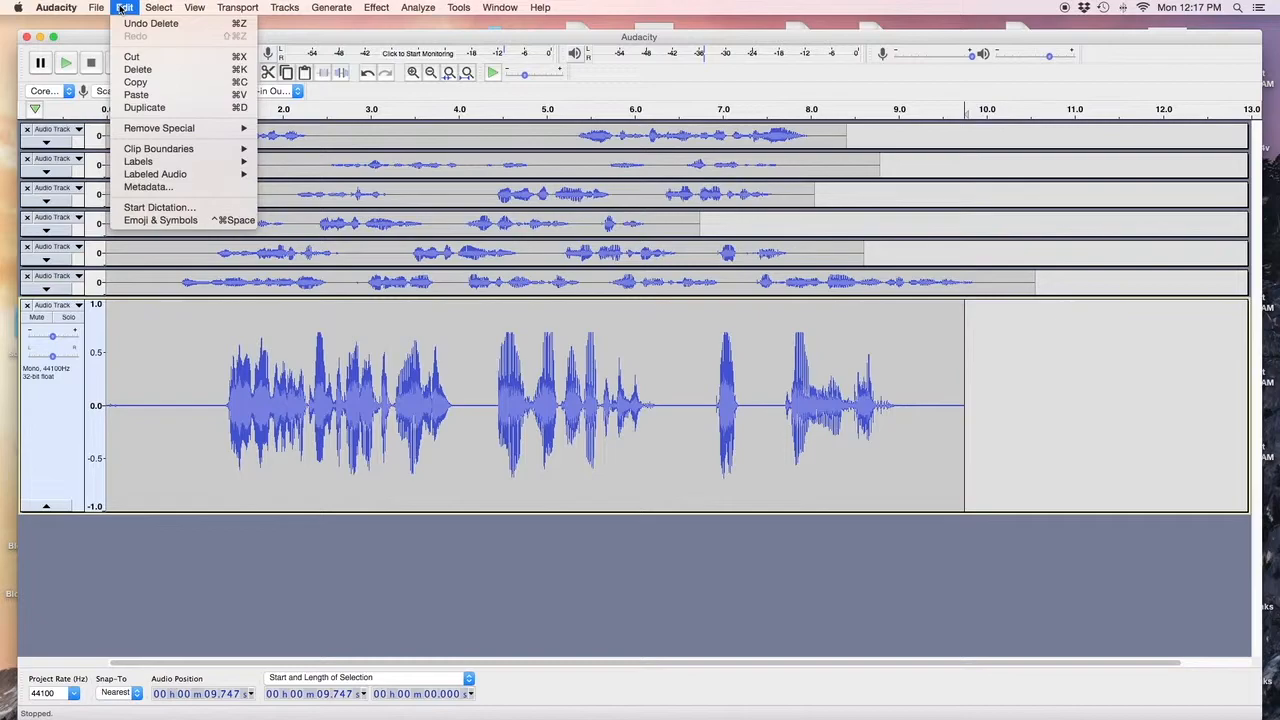
pyautogui.moveTo(166, 7)
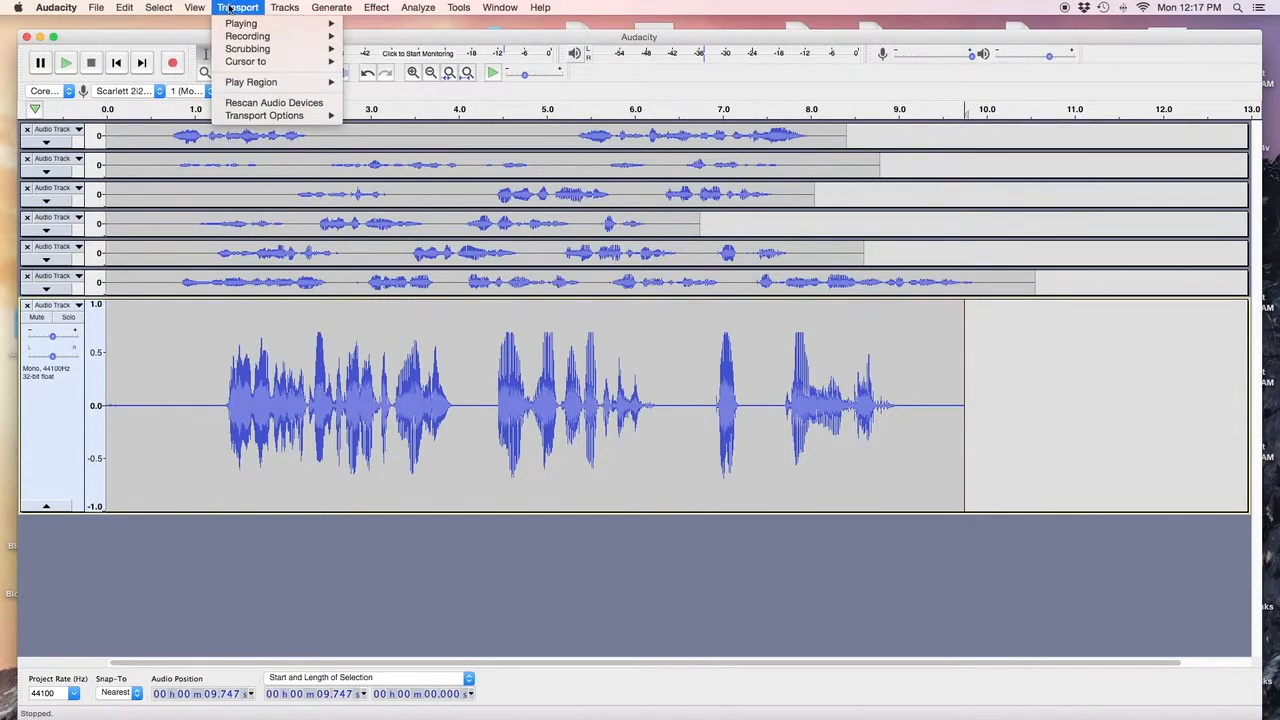
pyautogui.moveTo(270, 8)
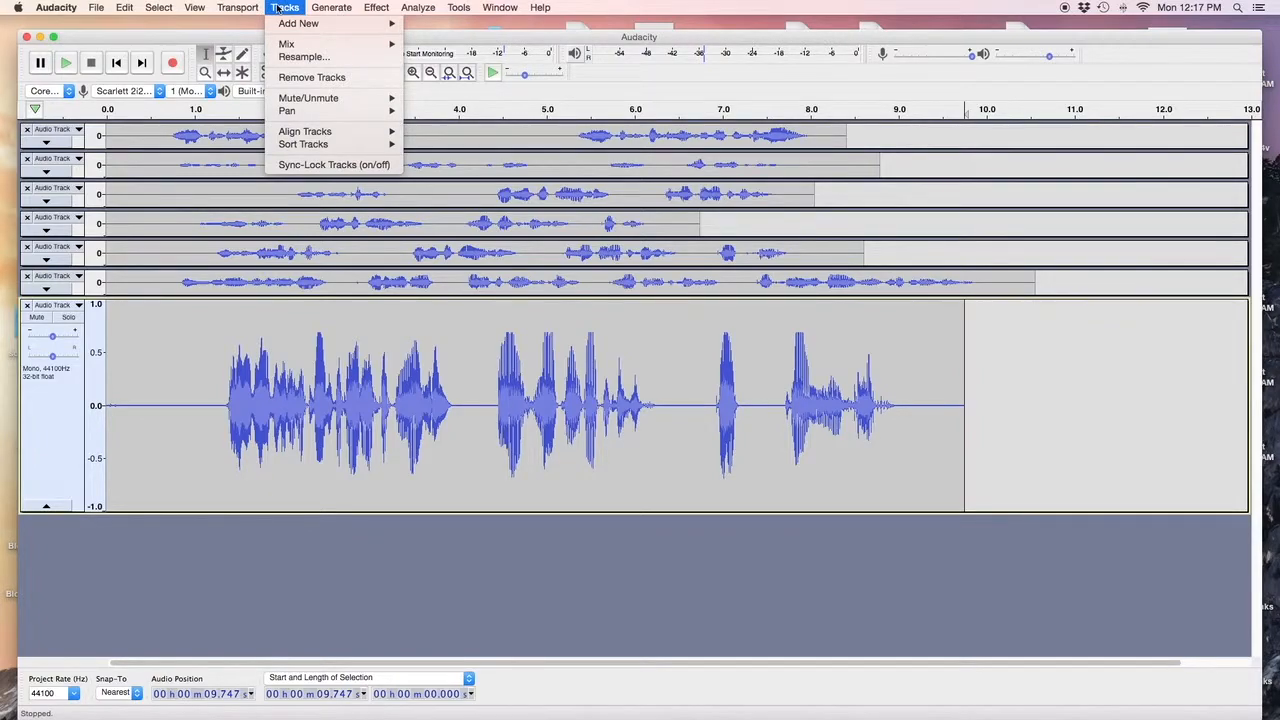
pyautogui.moveTo(330, 98)
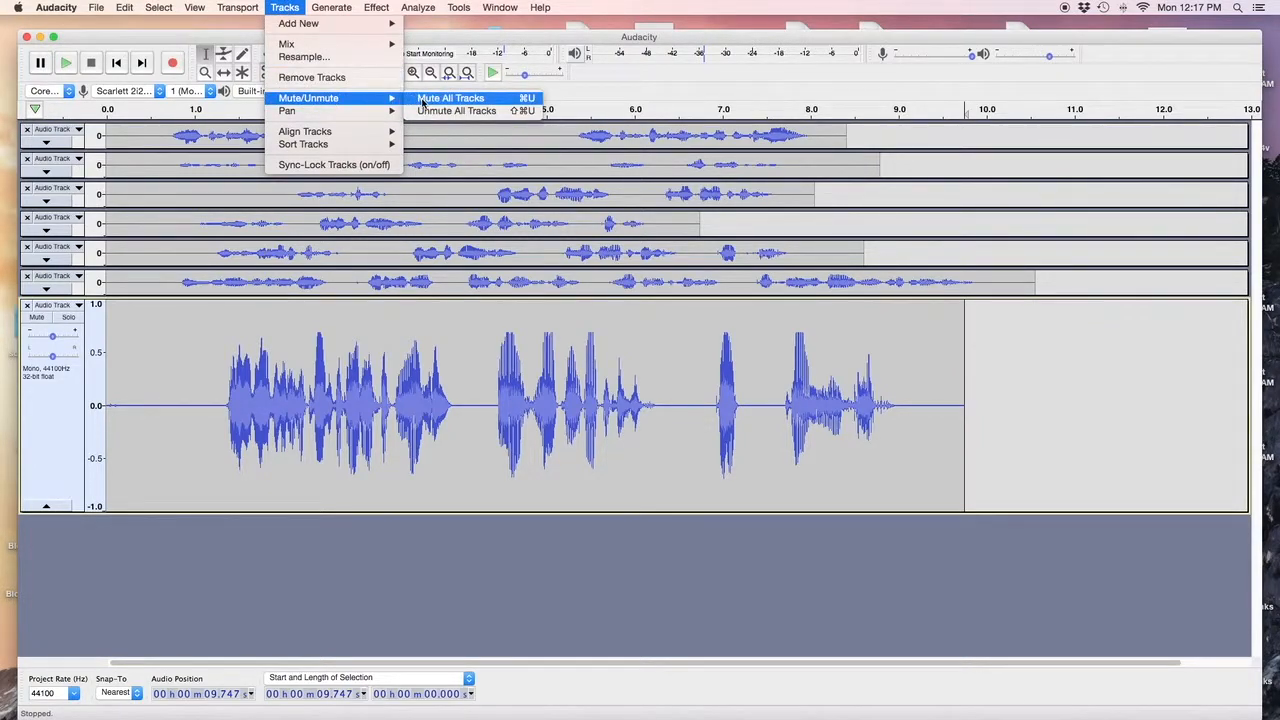
pyautogui.click(450, 98)
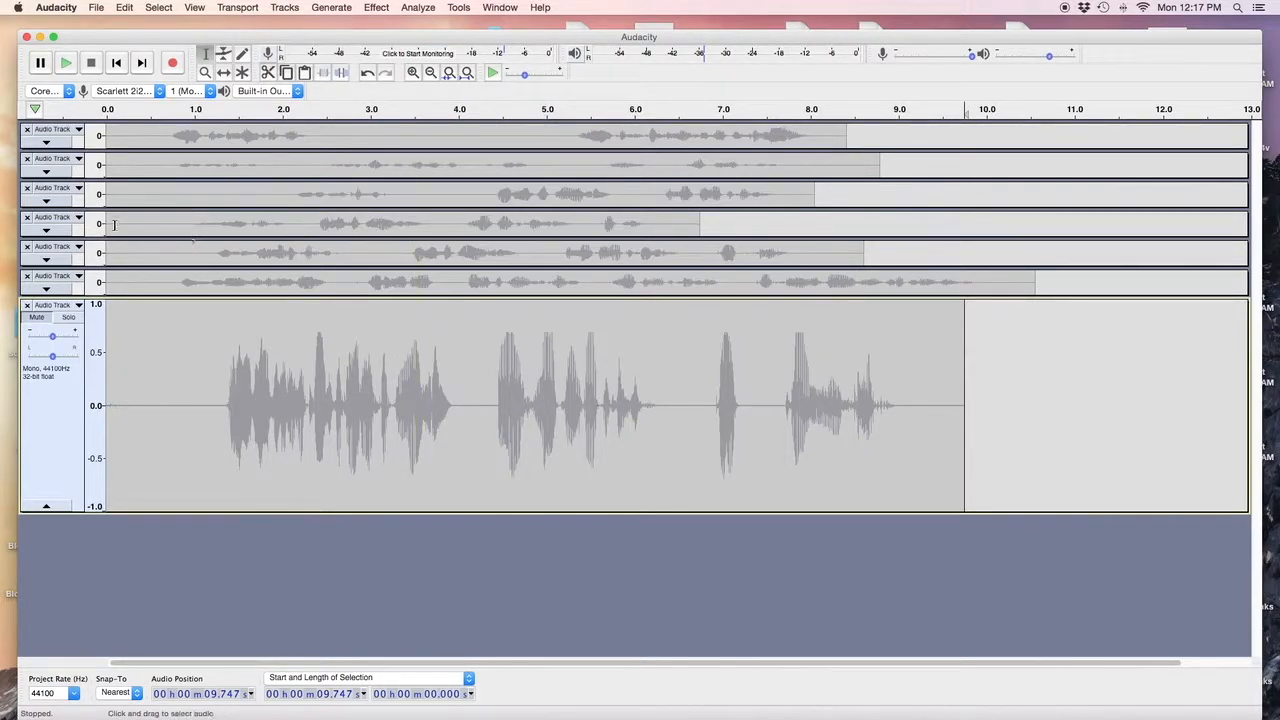
# Record a roughly 9.9-second narration take from the start onto a new track.
pyautogui.click(115, 63)
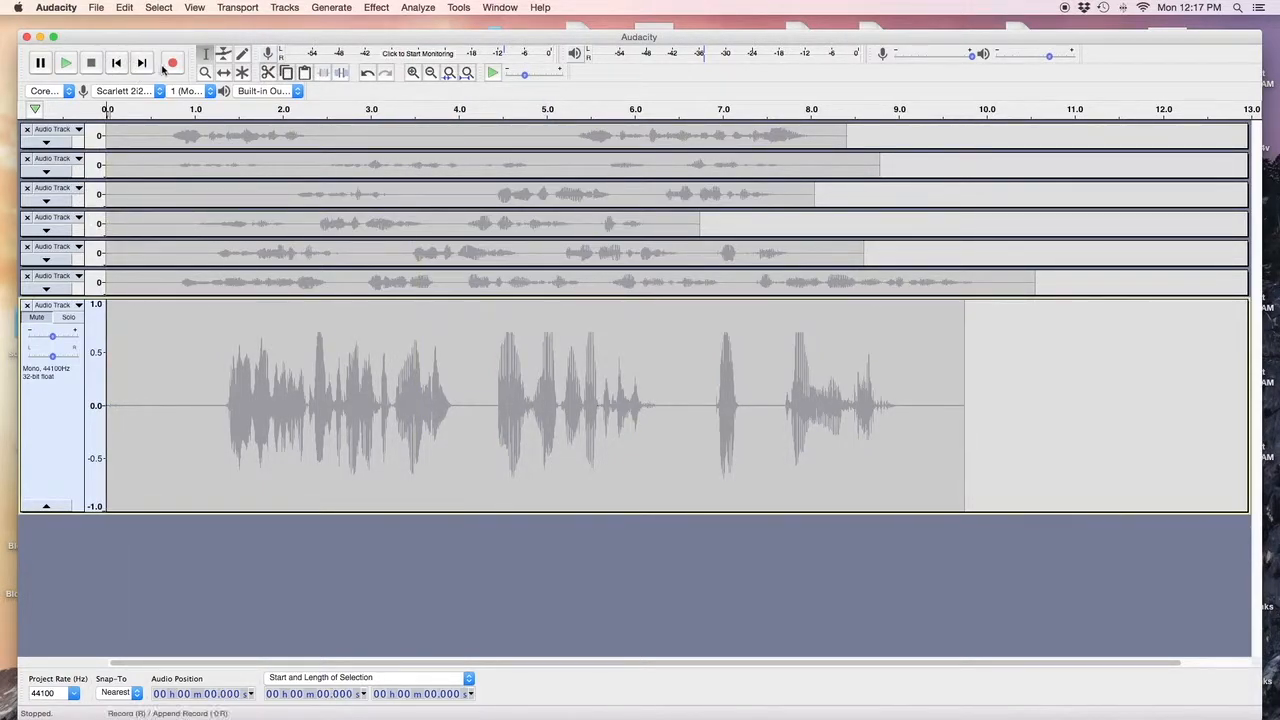
pyautogui.click(173, 65)
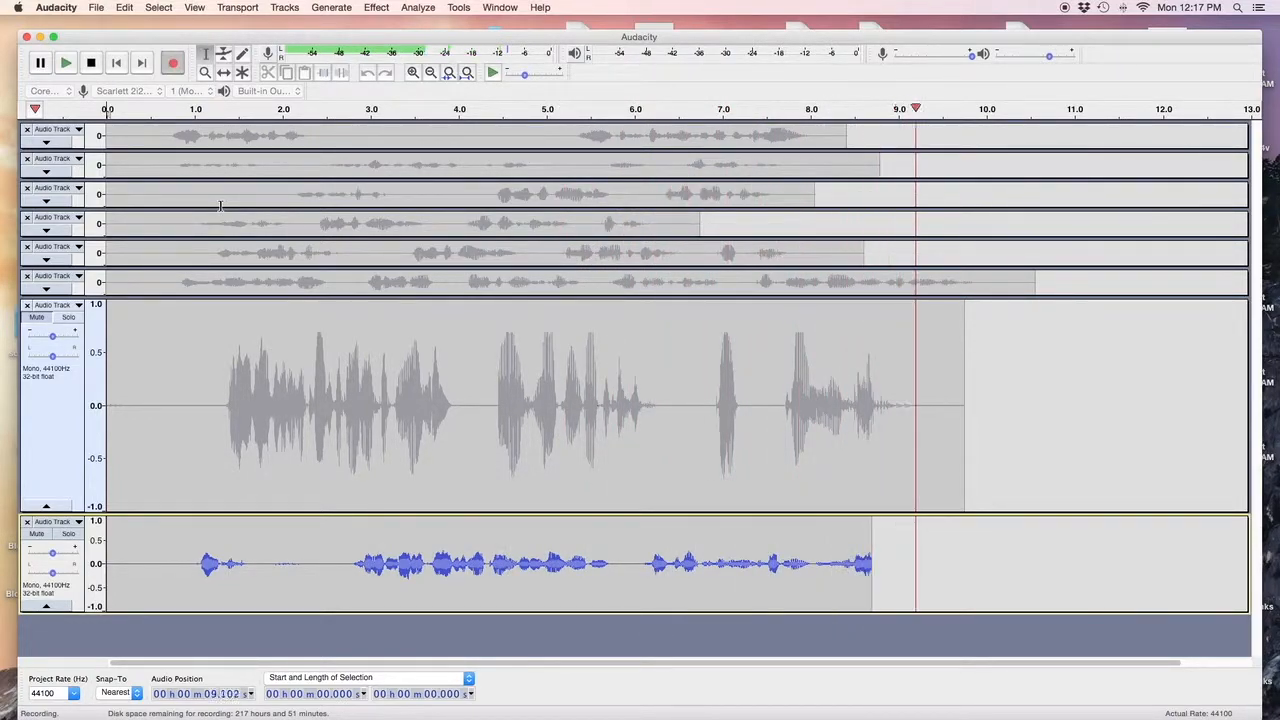
pyautogui.press('space')
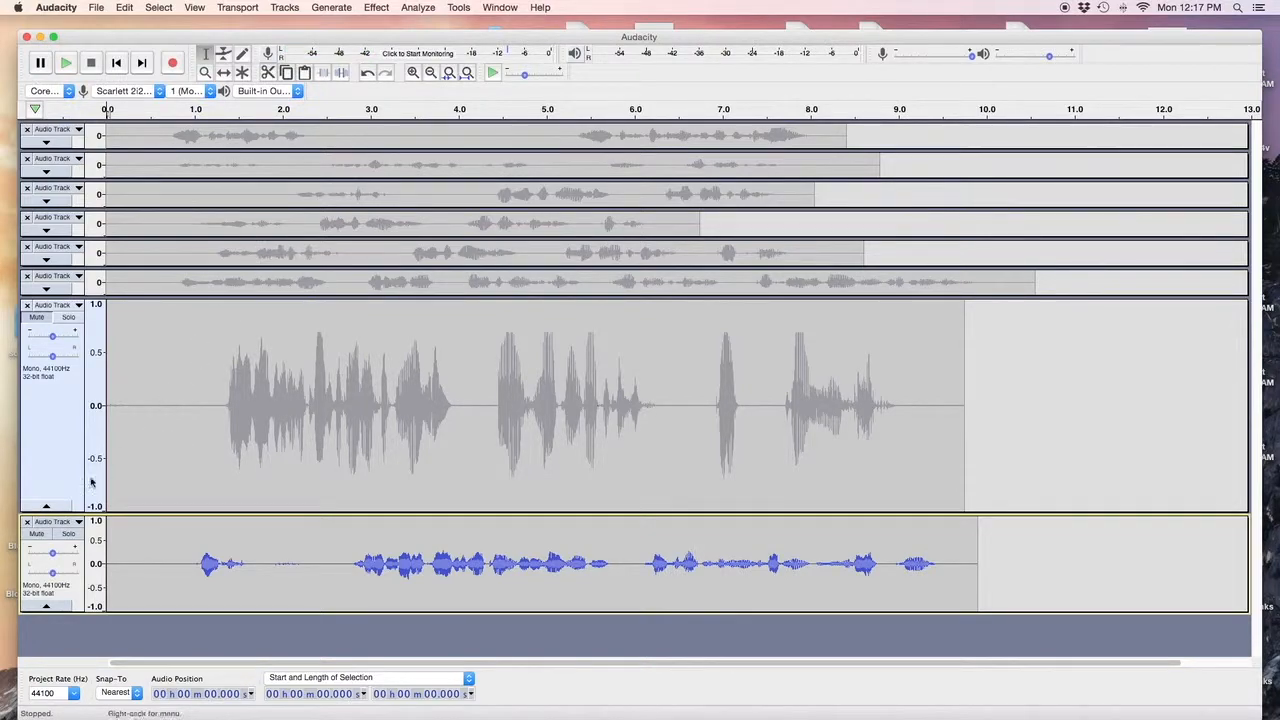
pyautogui.click(121, 578)
# Play the new take and select its 0.167–0.833 s silent lead-in.
pyautogui.press('space')
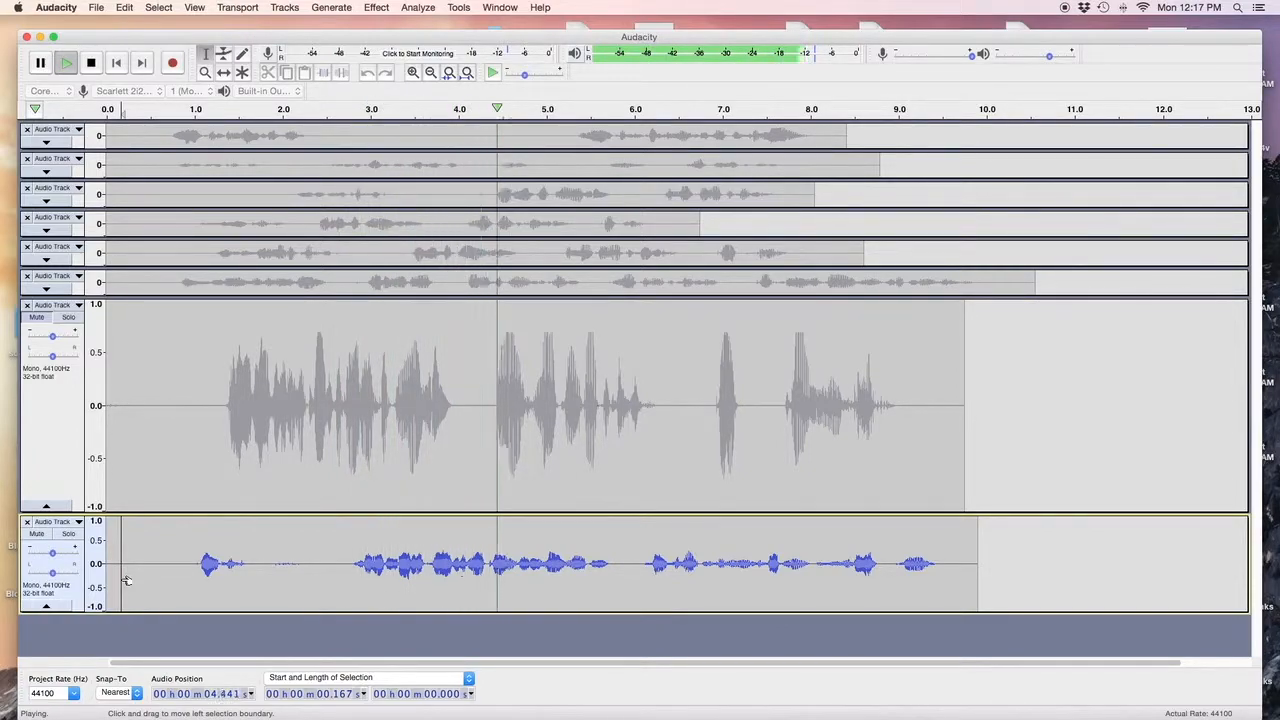
pyautogui.press('space')
pyautogui.moveTo(127, 580); pyautogui.dragTo(185, 589)
pyautogui.press('space')
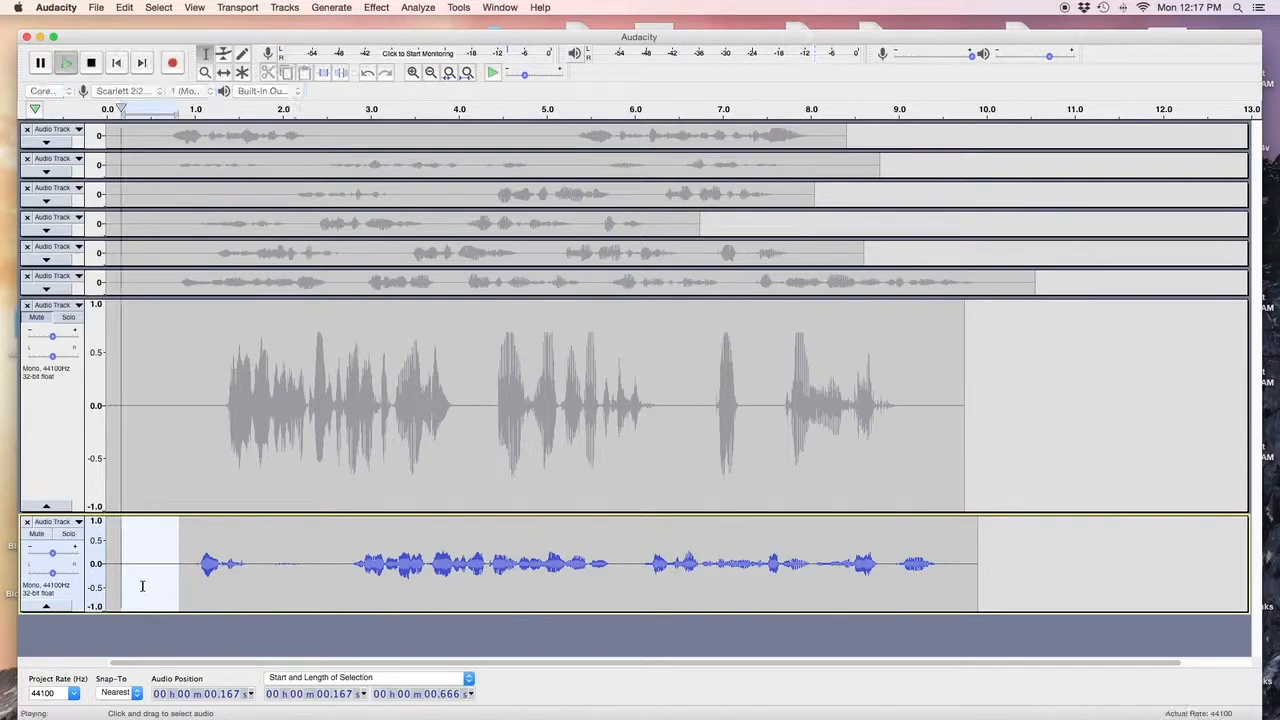
pyautogui.press('space')
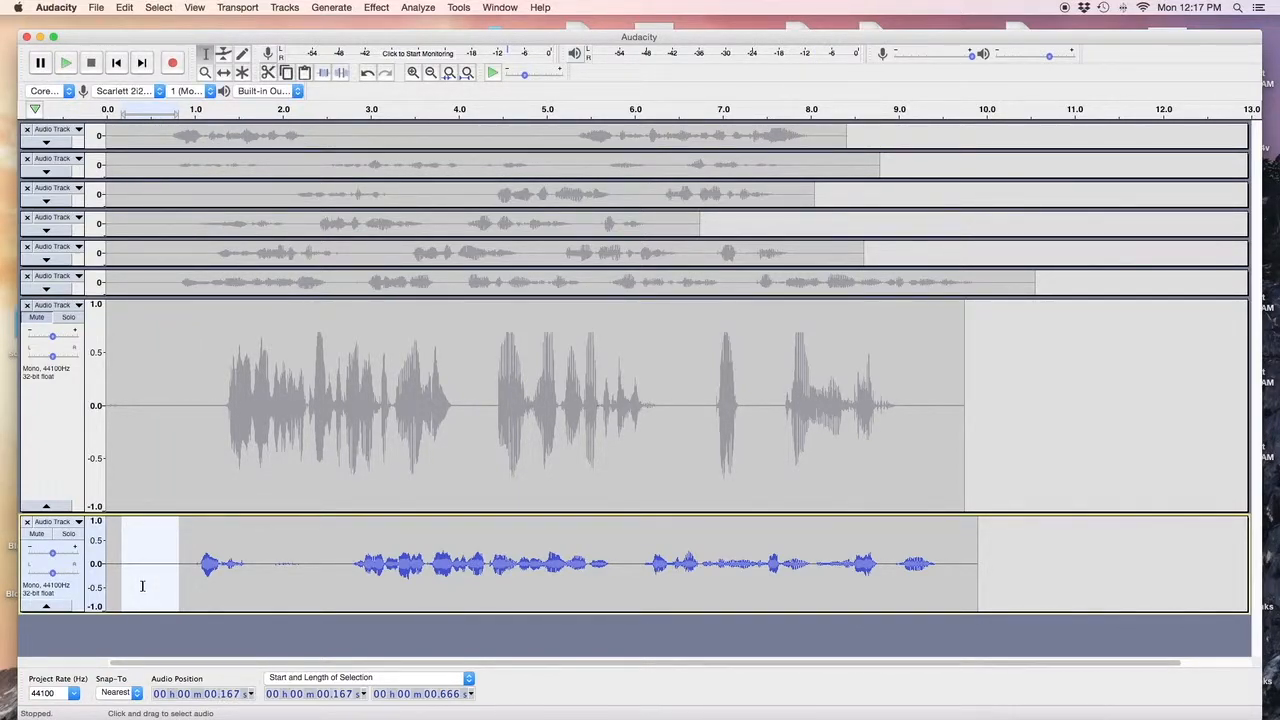
# Get a noise profile from that silence in Noise Reduction.
pyautogui.click(382, 10)
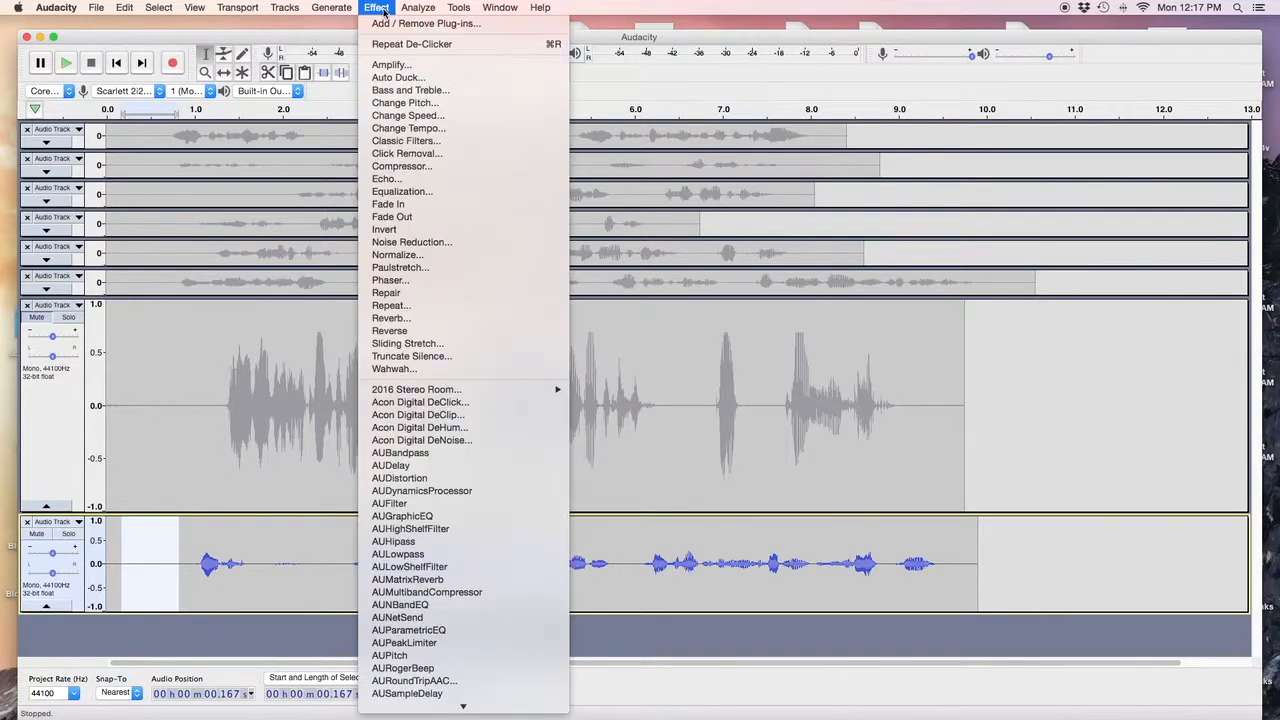
pyautogui.click(441, 243)
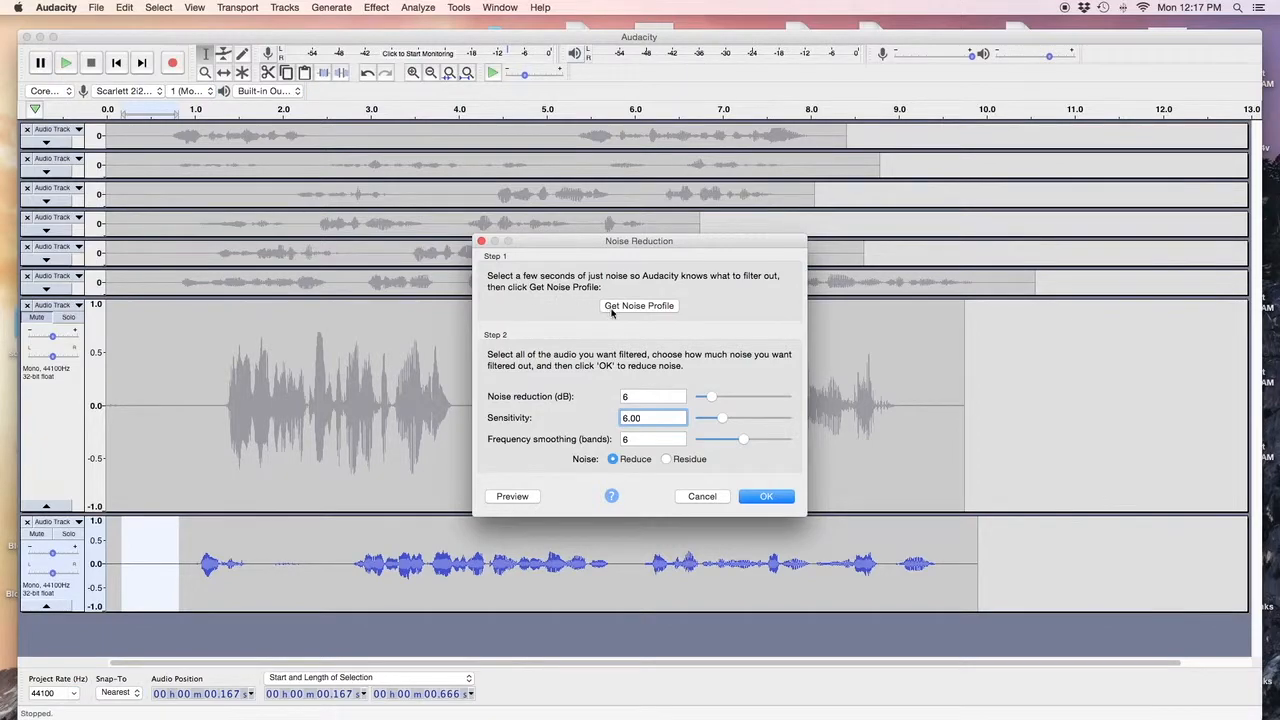
pyautogui.click(640, 306)
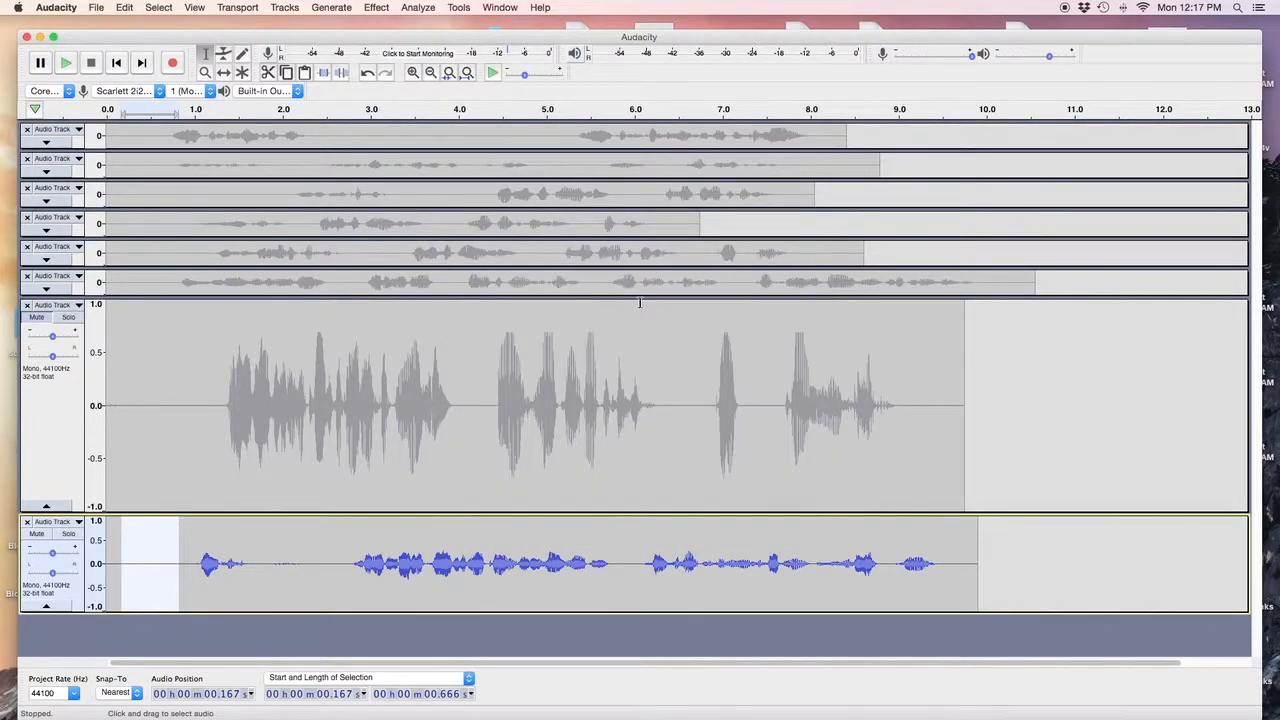
# Select the whole new take, run the audio narration stuff acx macro, and play it.
pyautogui.doubleClick(268, 552)
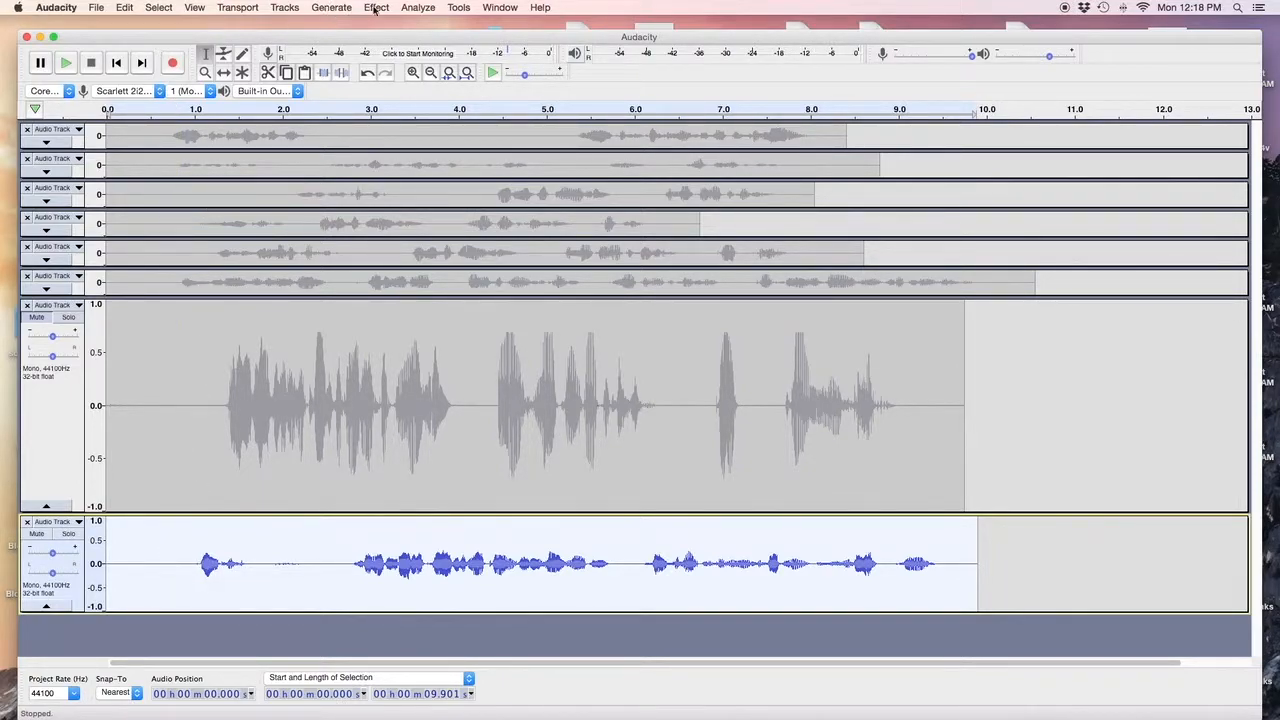
pyautogui.click(459, 7)
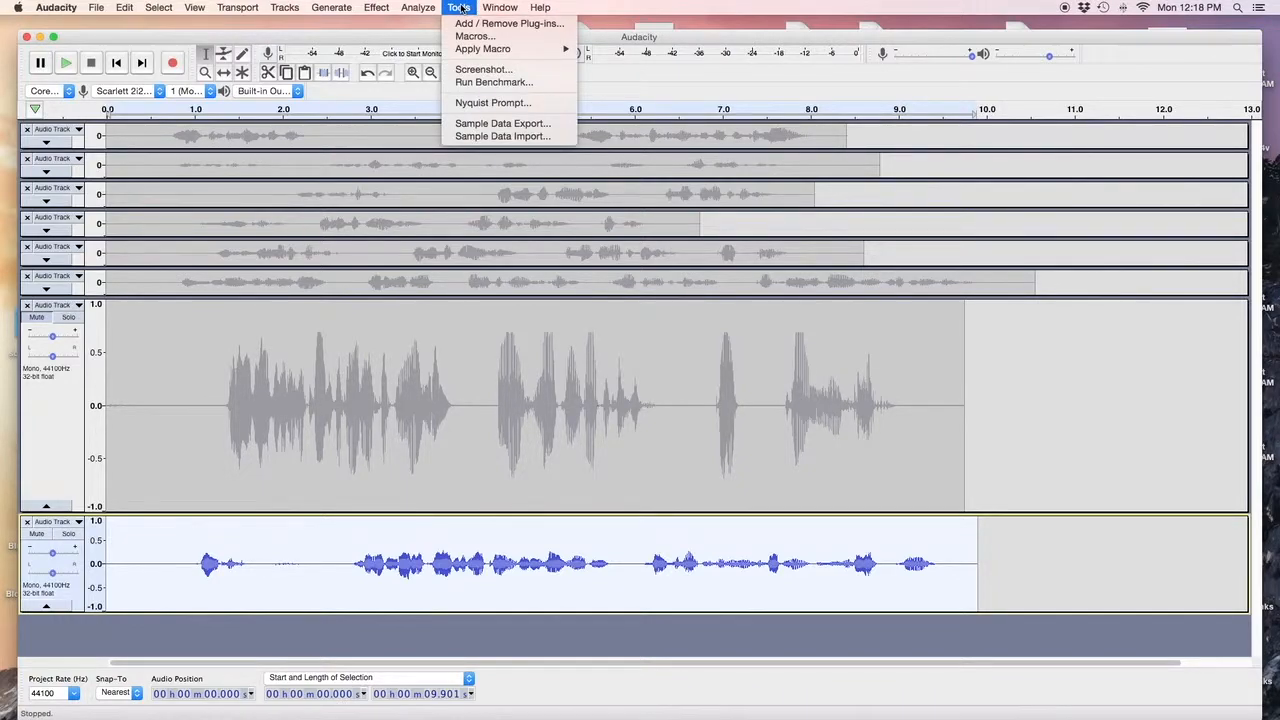
pyautogui.moveTo(472, 50)
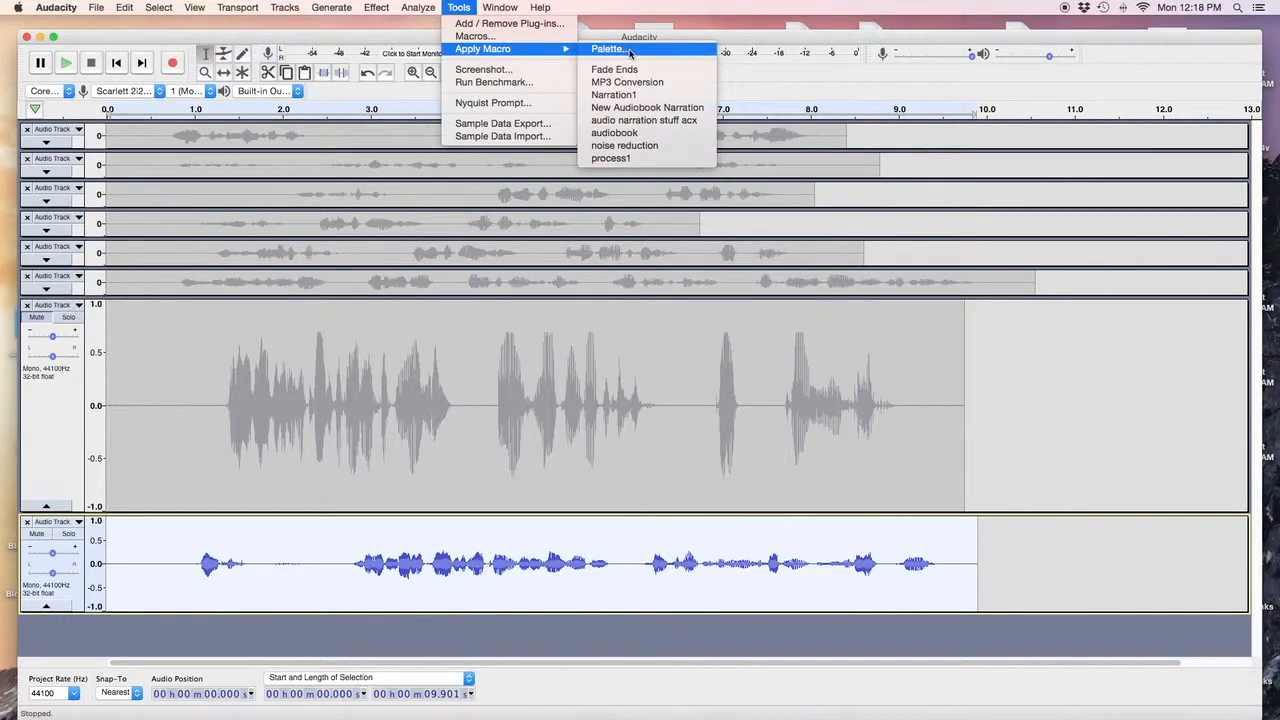
pyautogui.click(644, 121)
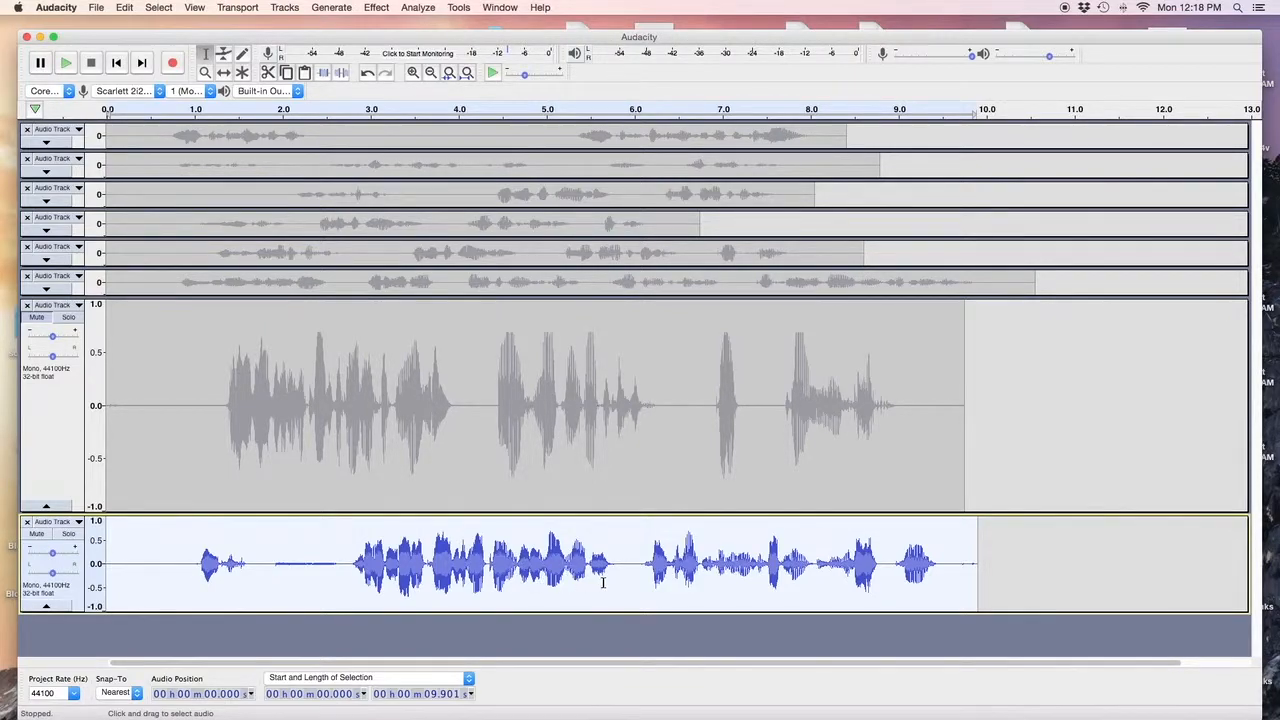
pyautogui.press('space')
# Measure the selected take's volume with Contrast analysis.
pyautogui.click(435, 12)
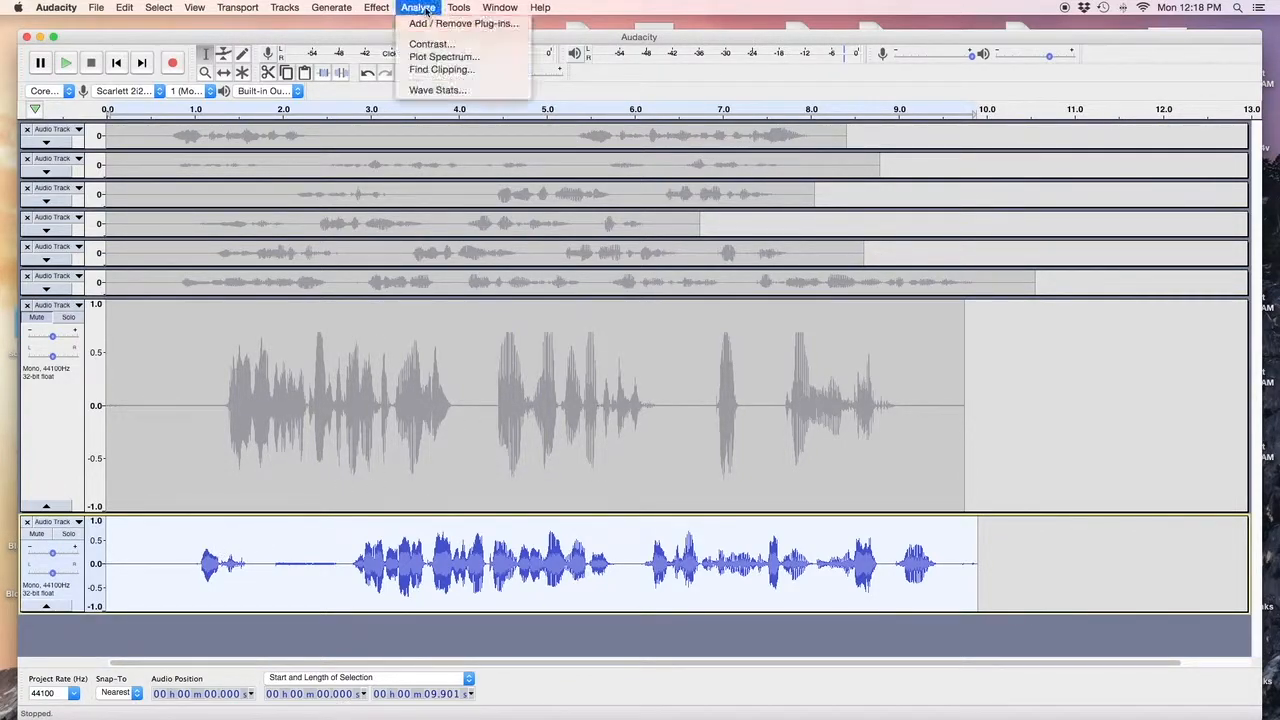
pyautogui.click(436, 47)
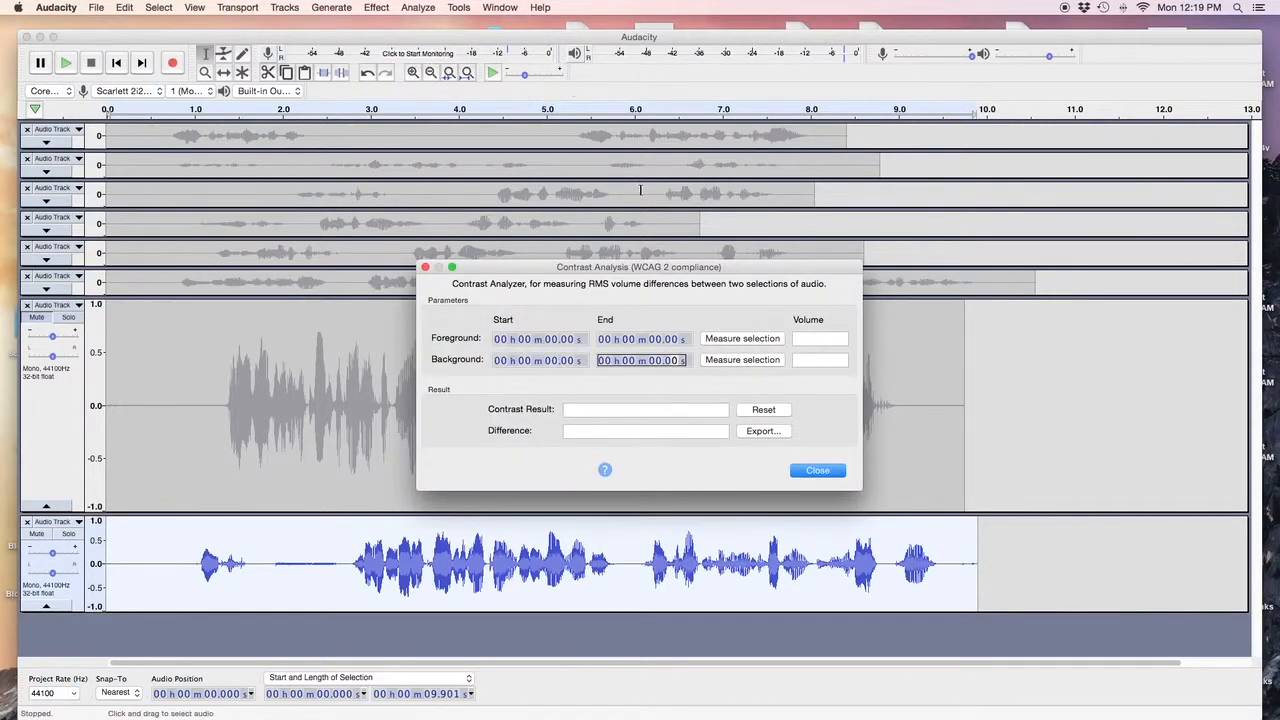
pyautogui.click(735, 339)
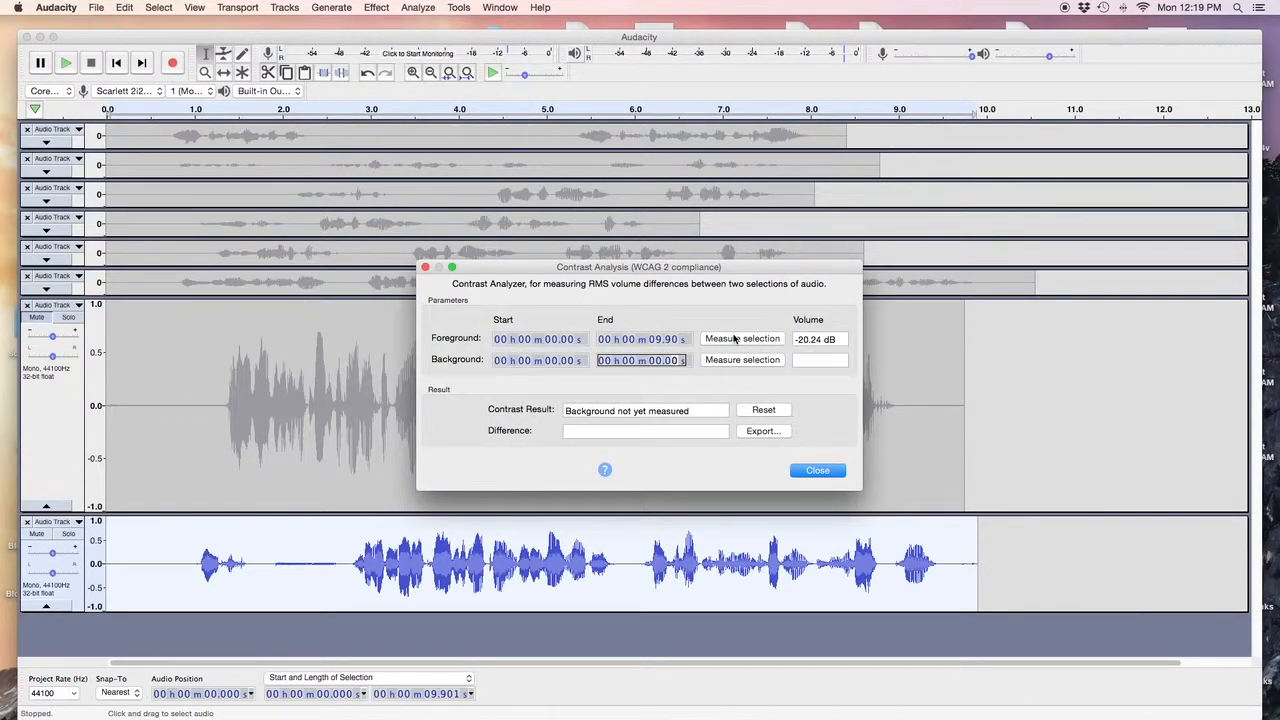
pyautogui.click(818, 471)
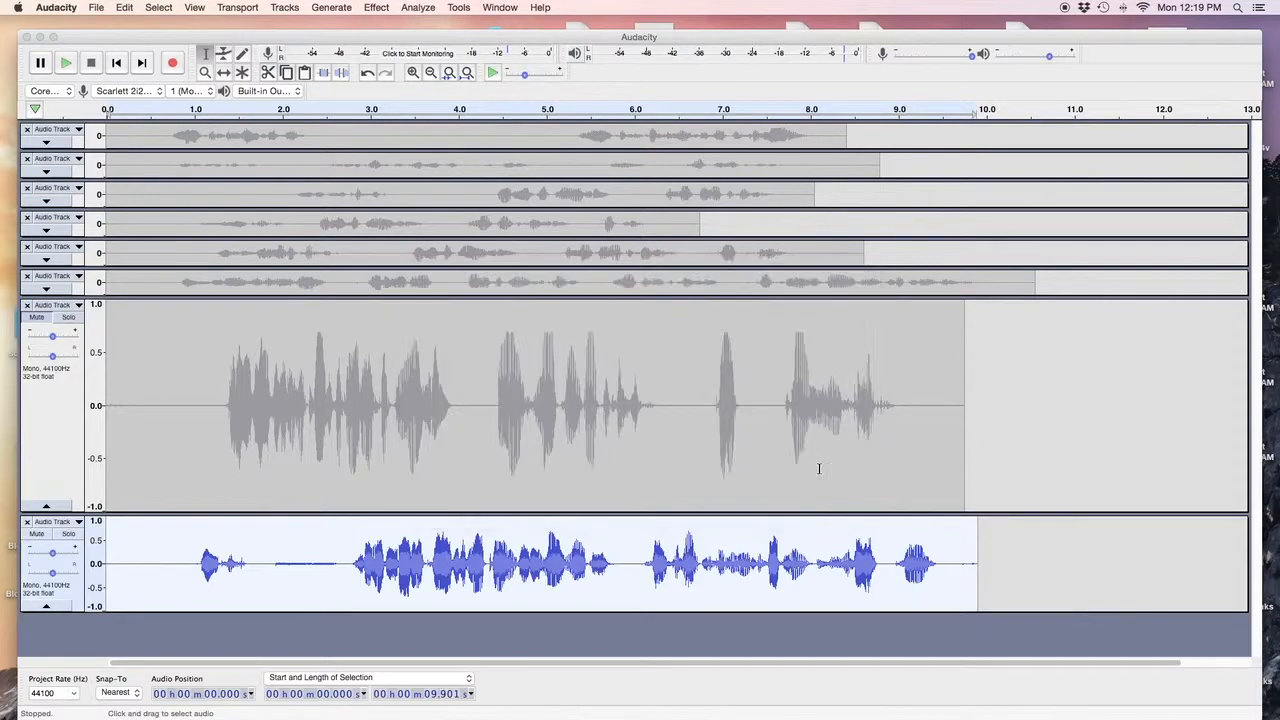
# Check the take's peak and RMS levels with Wave Stats, then open Manage Macros.
pyautogui.click(418, 8)
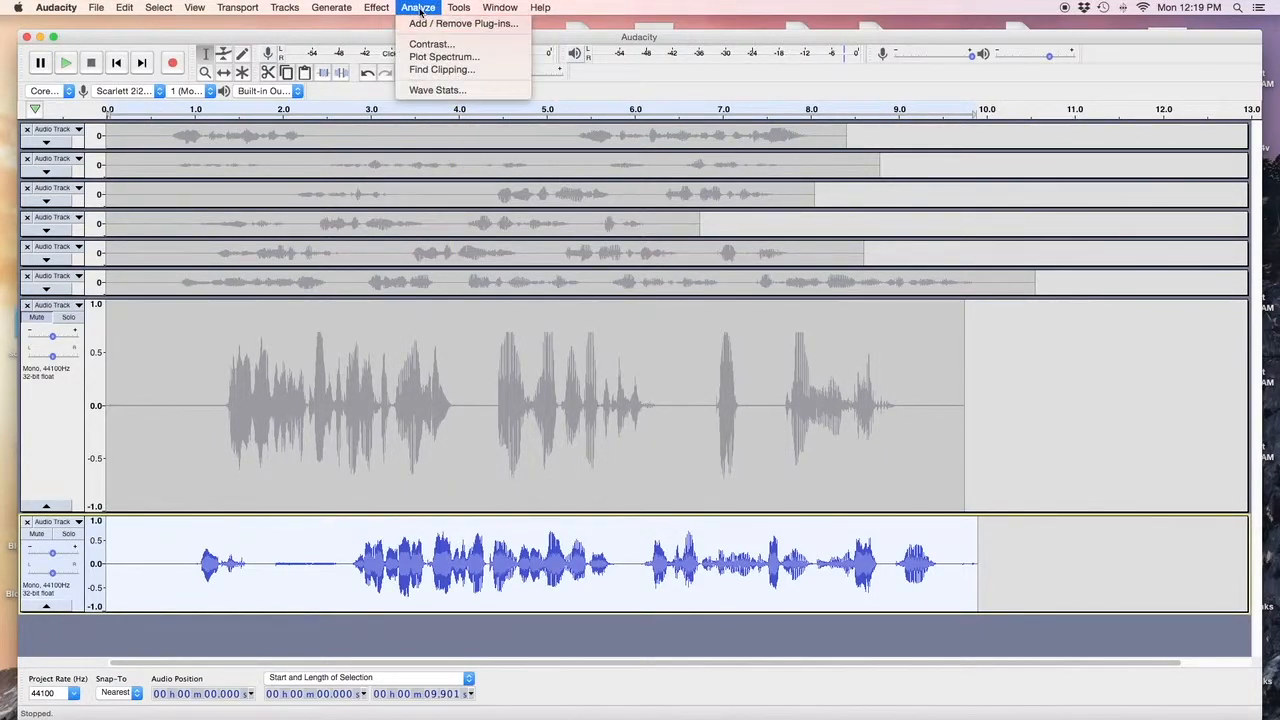
pyautogui.click(430, 90)
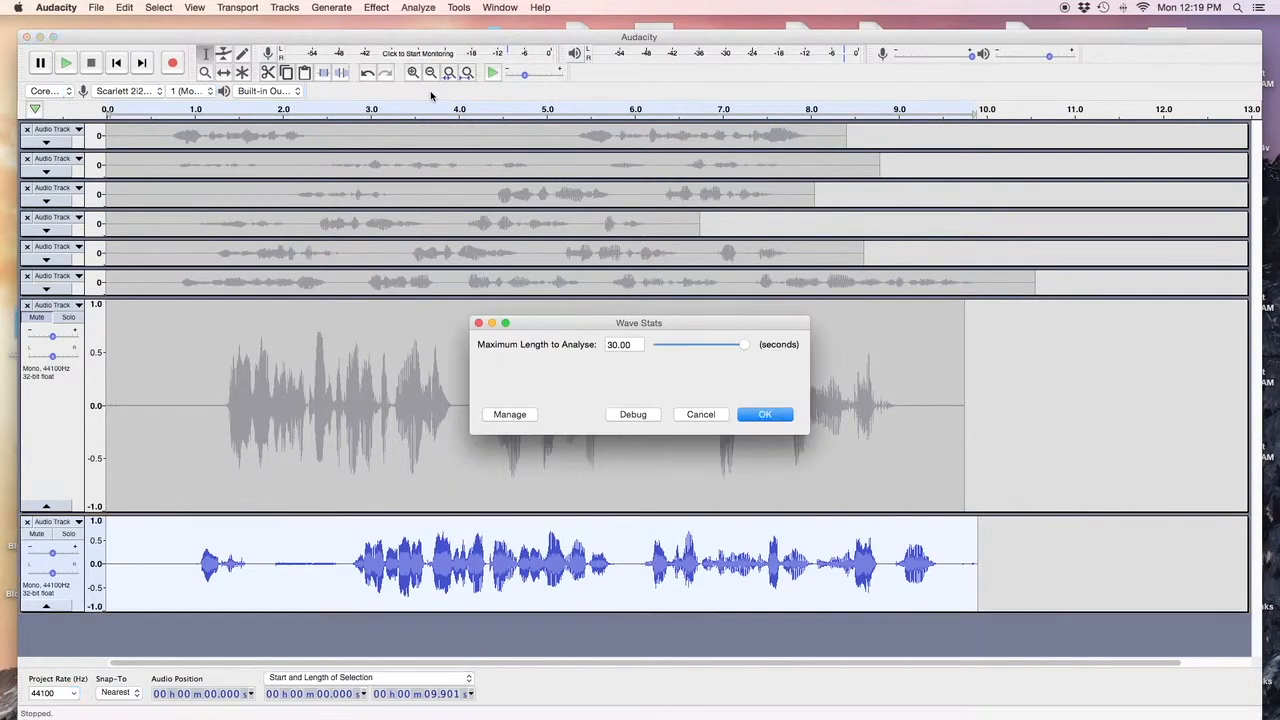
pyautogui.click(764, 415)
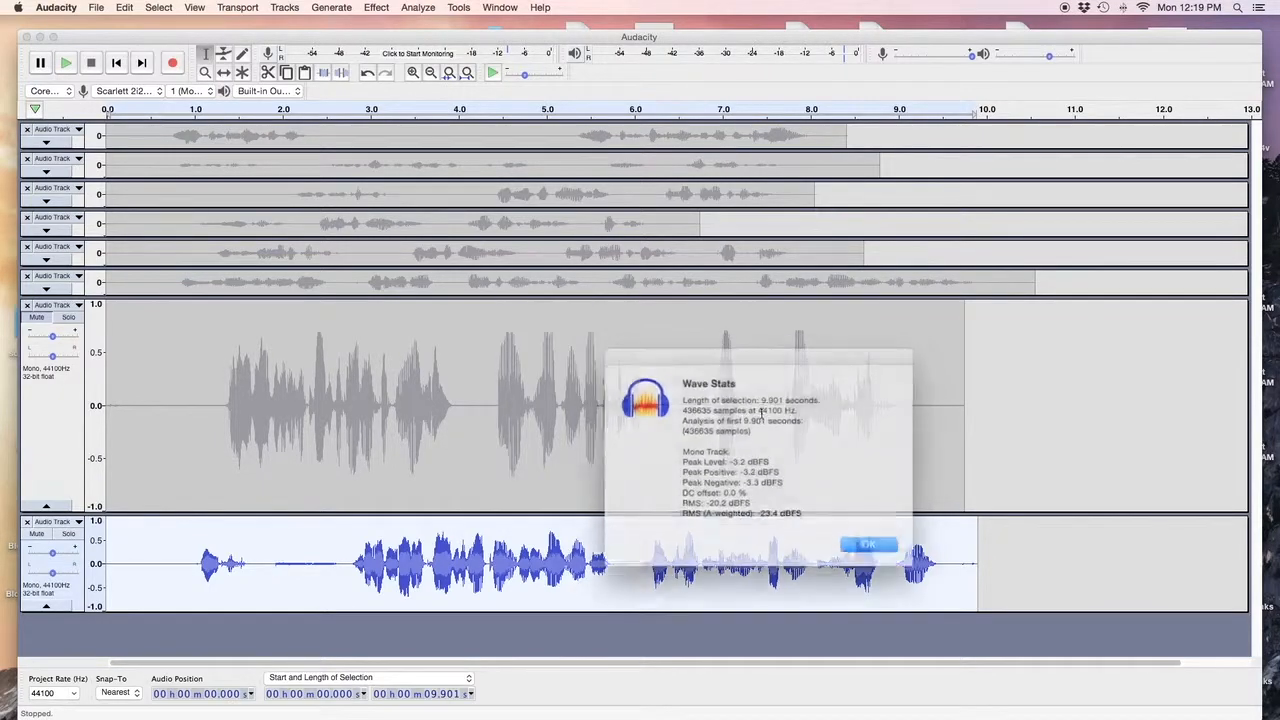
pyautogui.click(858, 536)
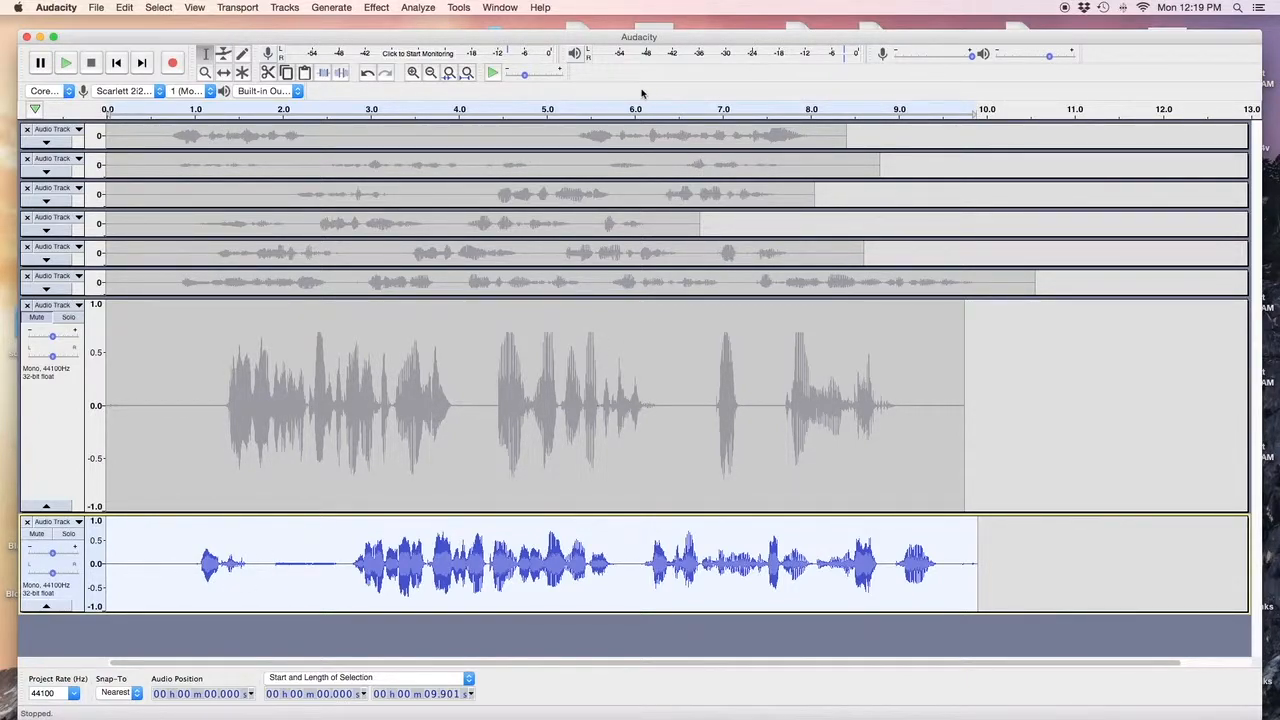
pyautogui.click(458, 8)
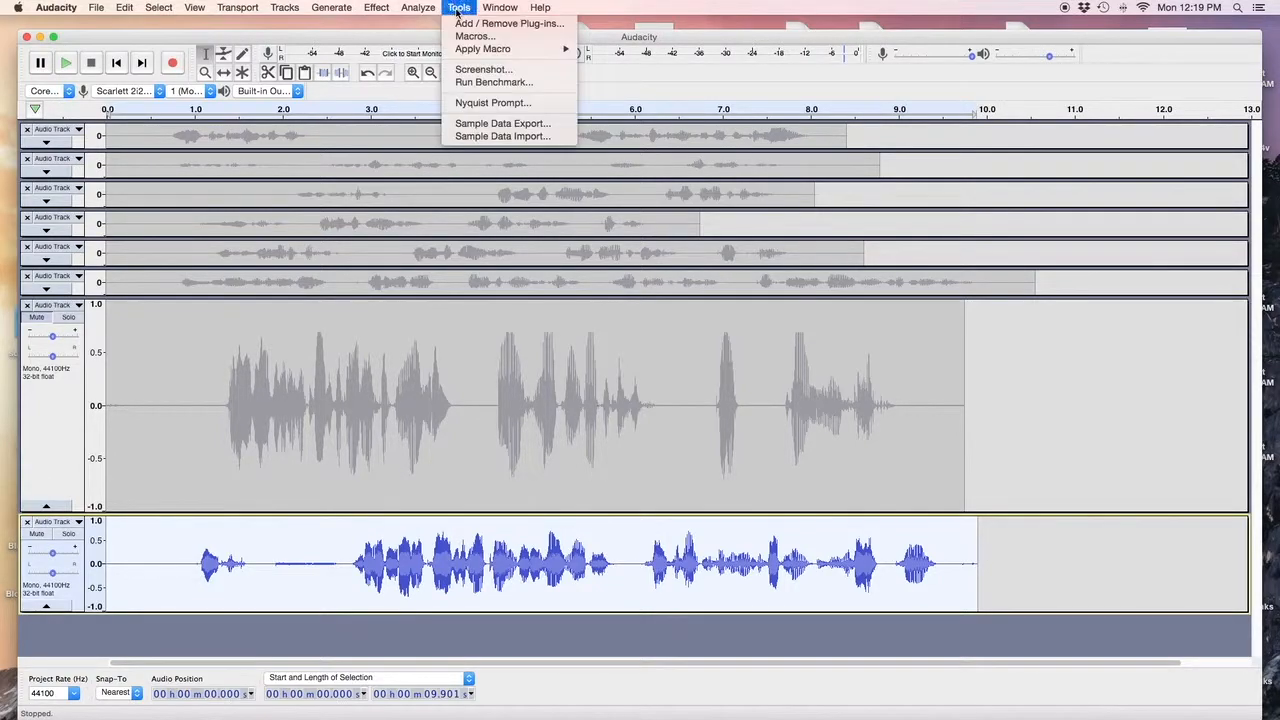
pyautogui.click(463, 37)
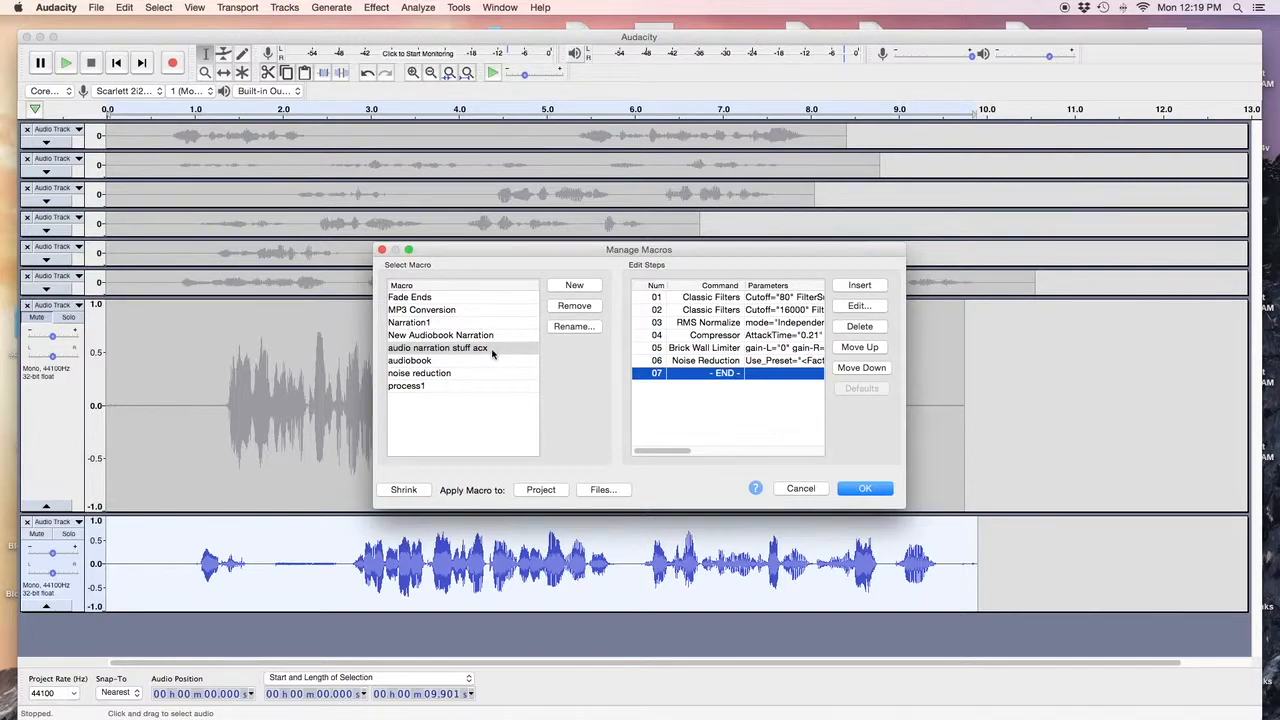
# Delete the Noise Reduction step from the New Audiobook Narration macro.
pyautogui.click(721, 338)
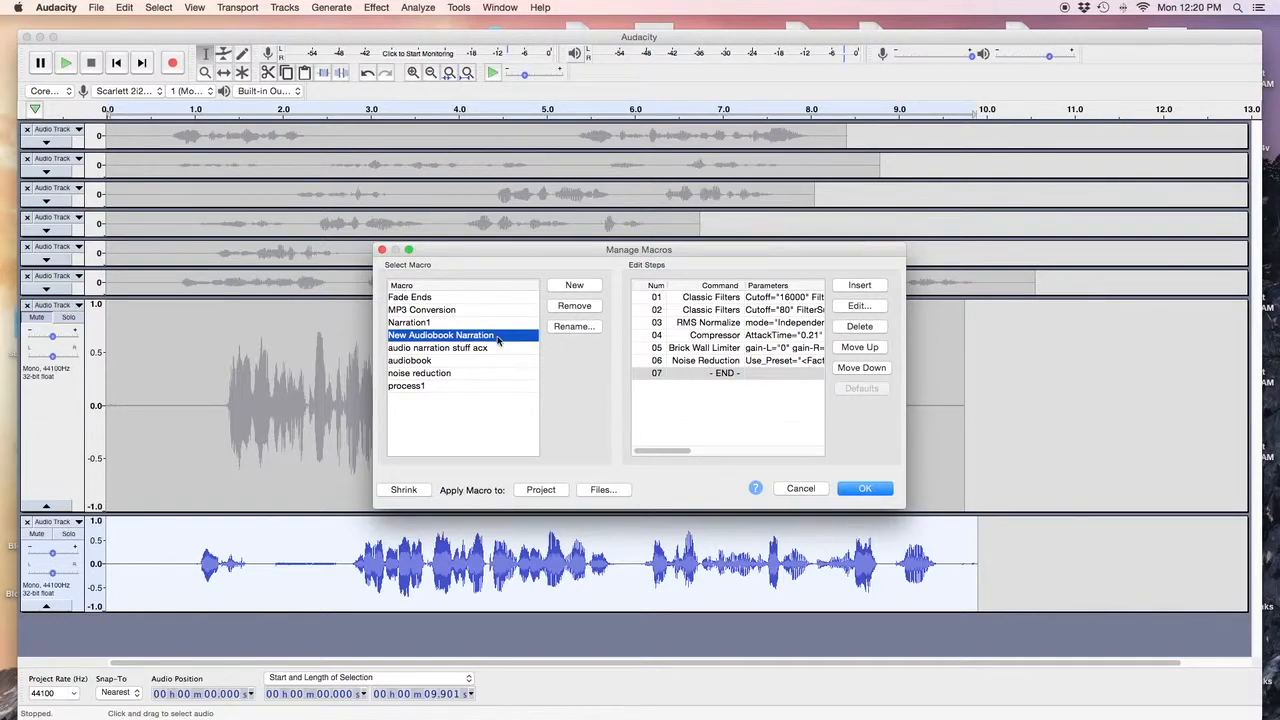
pyautogui.click(718, 366)
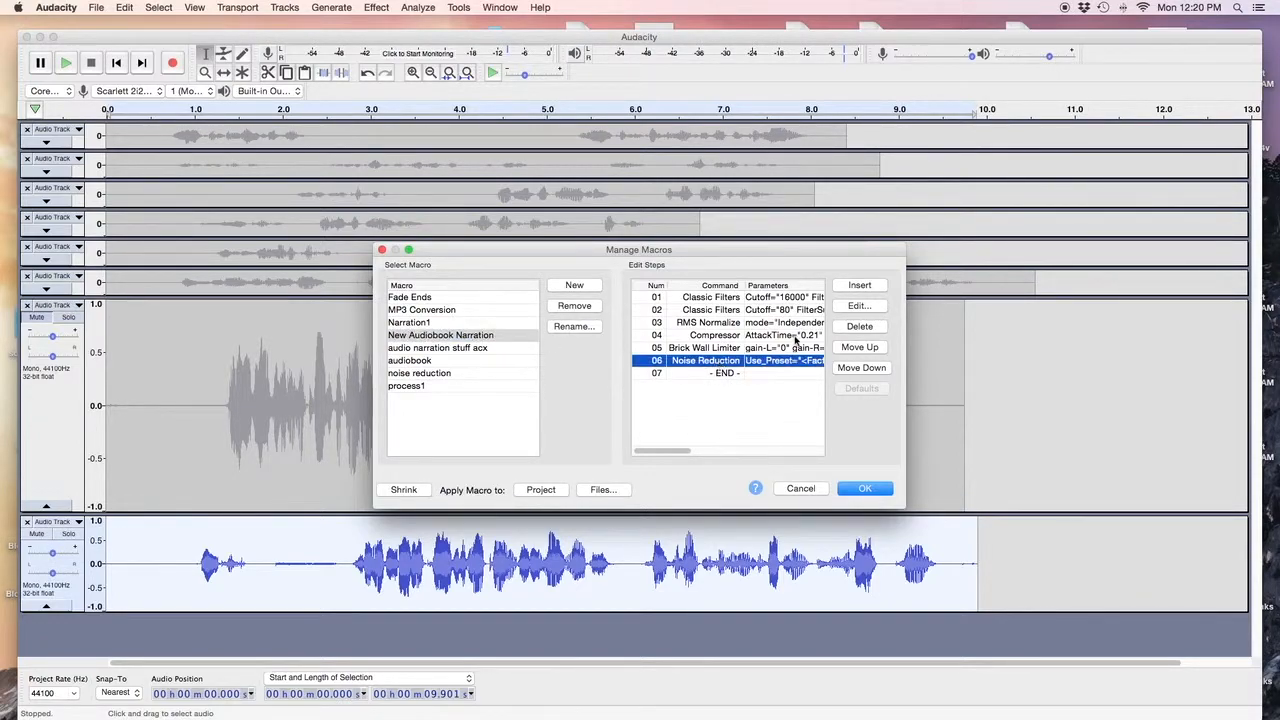
pyautogui.click(849, 328)
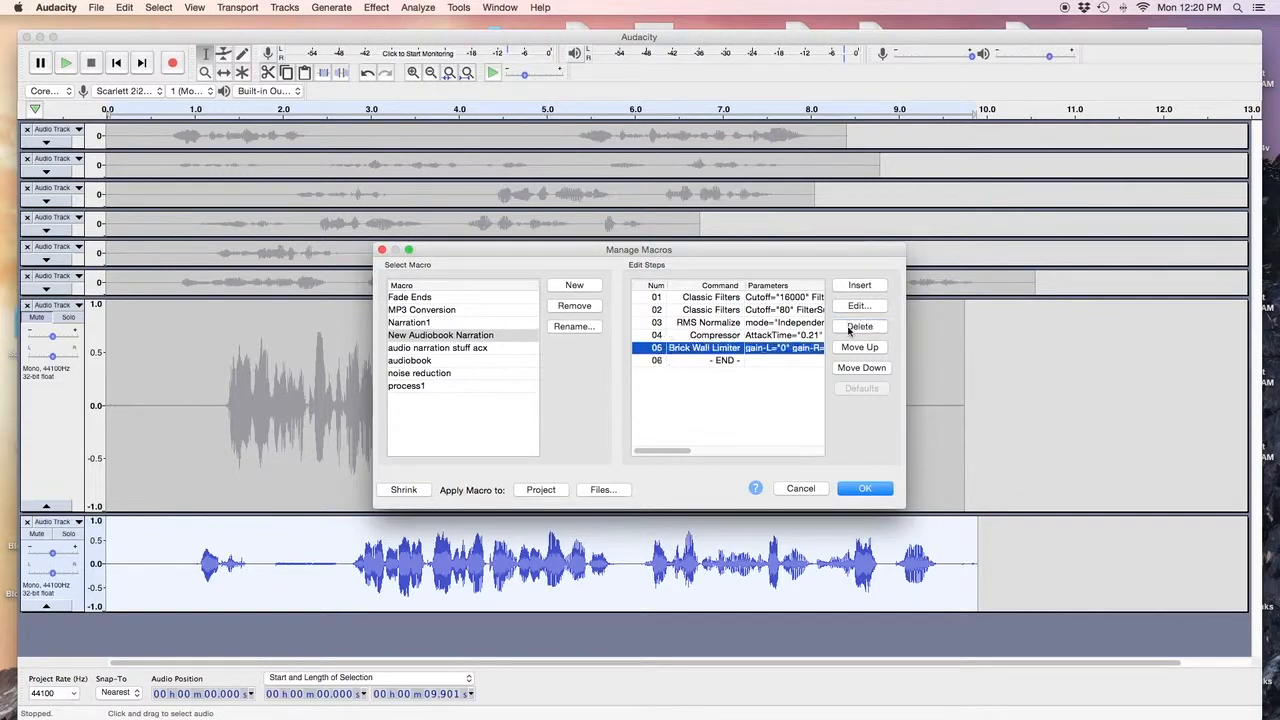
# Review the Compressor step's settings without changes and save the macro.
pyautogui.click(720, 337)
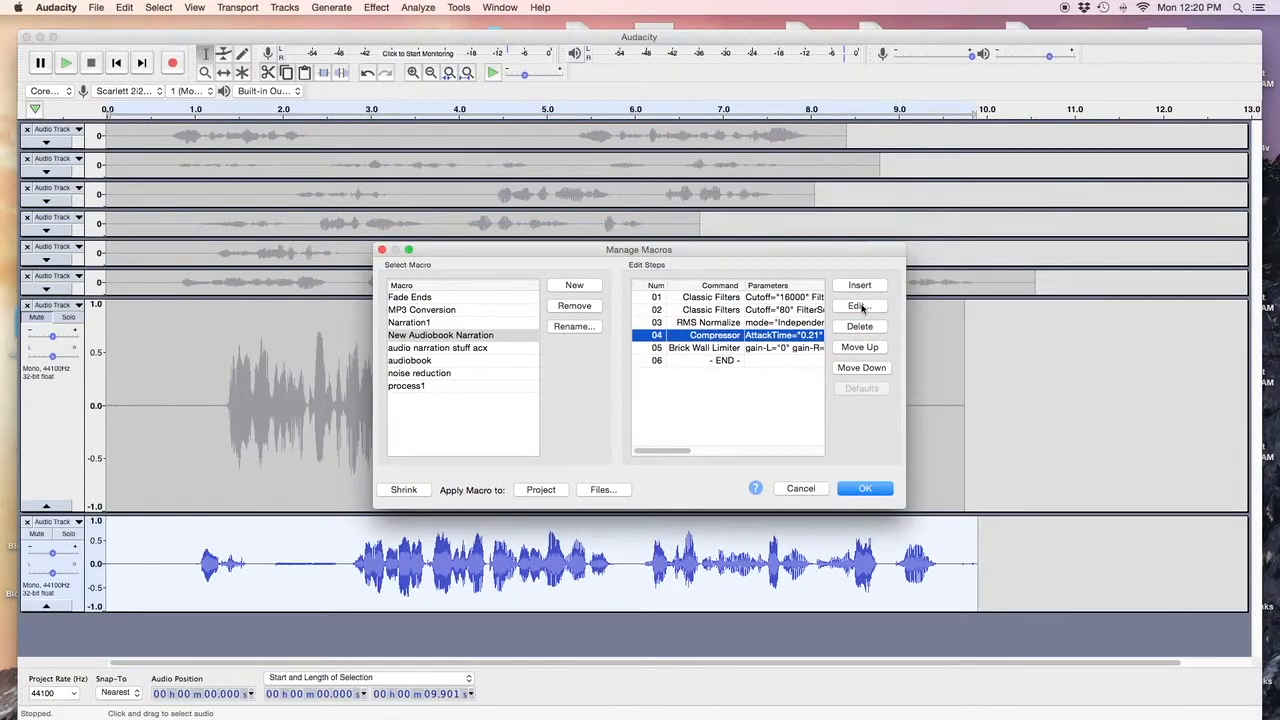
pyautogui.click(859, 307)
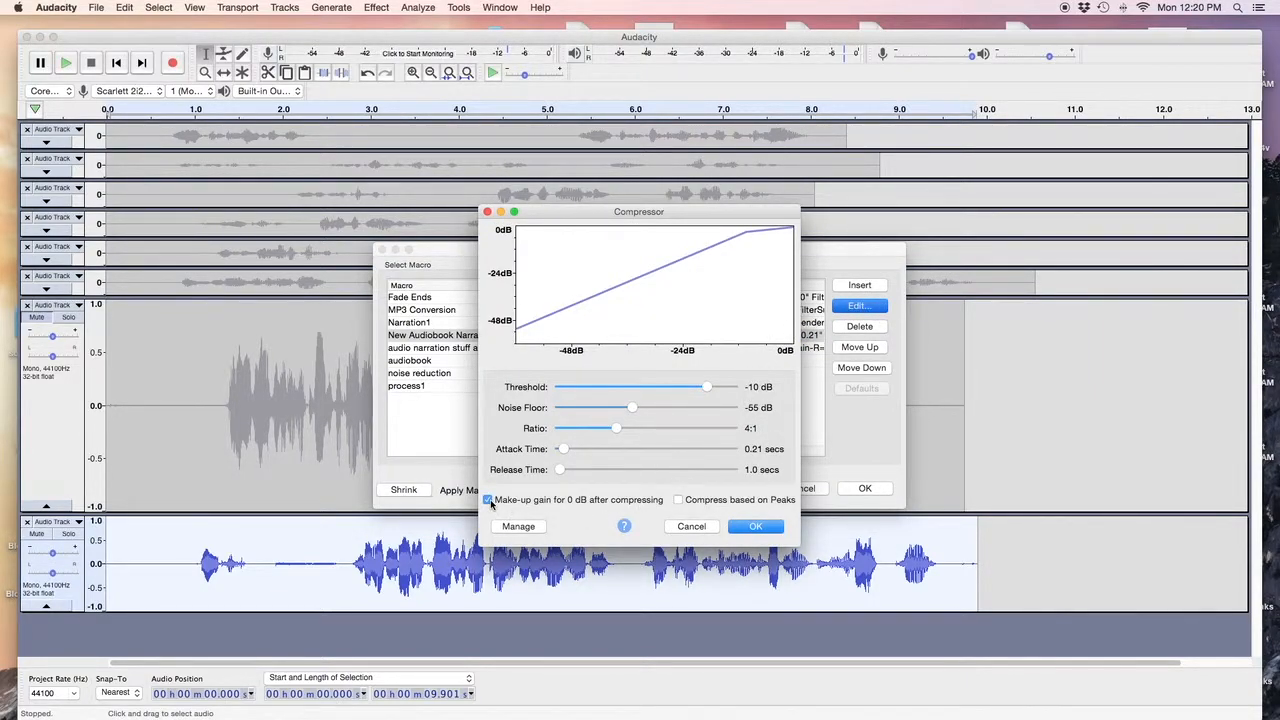
pyautogui.click(755, 527)
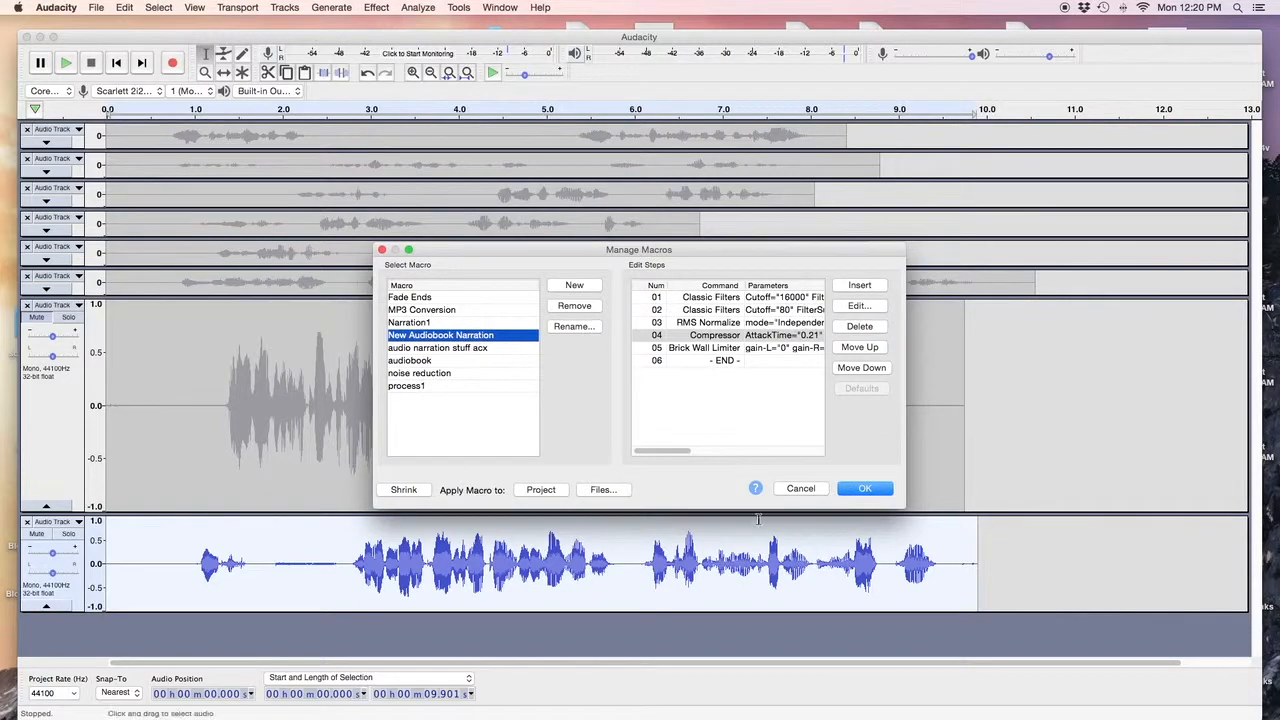
pyautogui.click(863, 489)
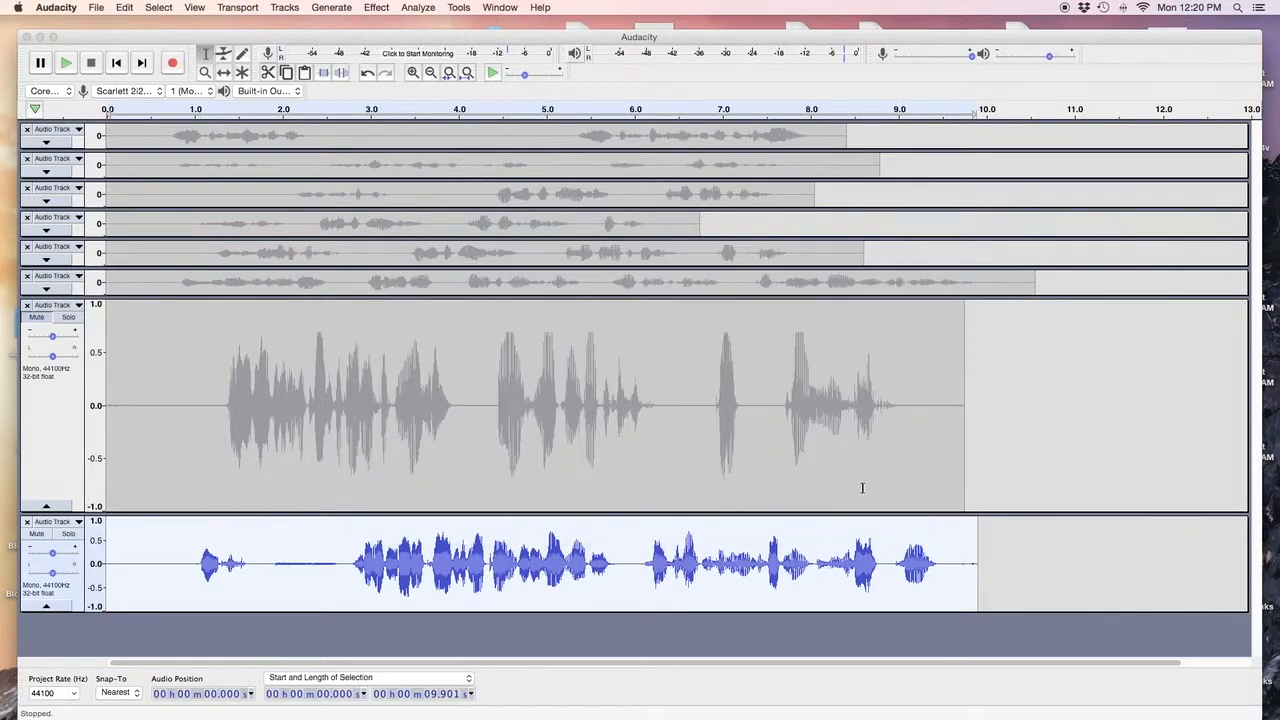
# Mute the processed take and record another narration take from the start.
pyautogui.click(42, 535)
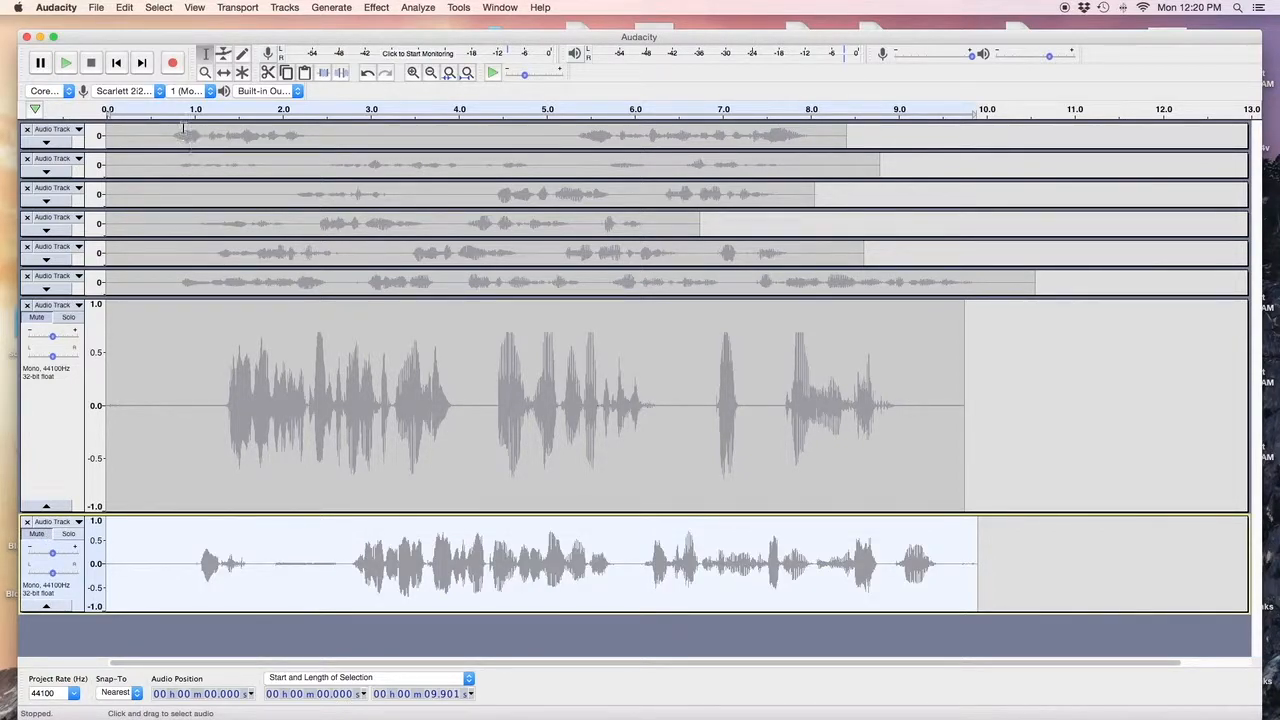
pyautogui.click(116, 62)
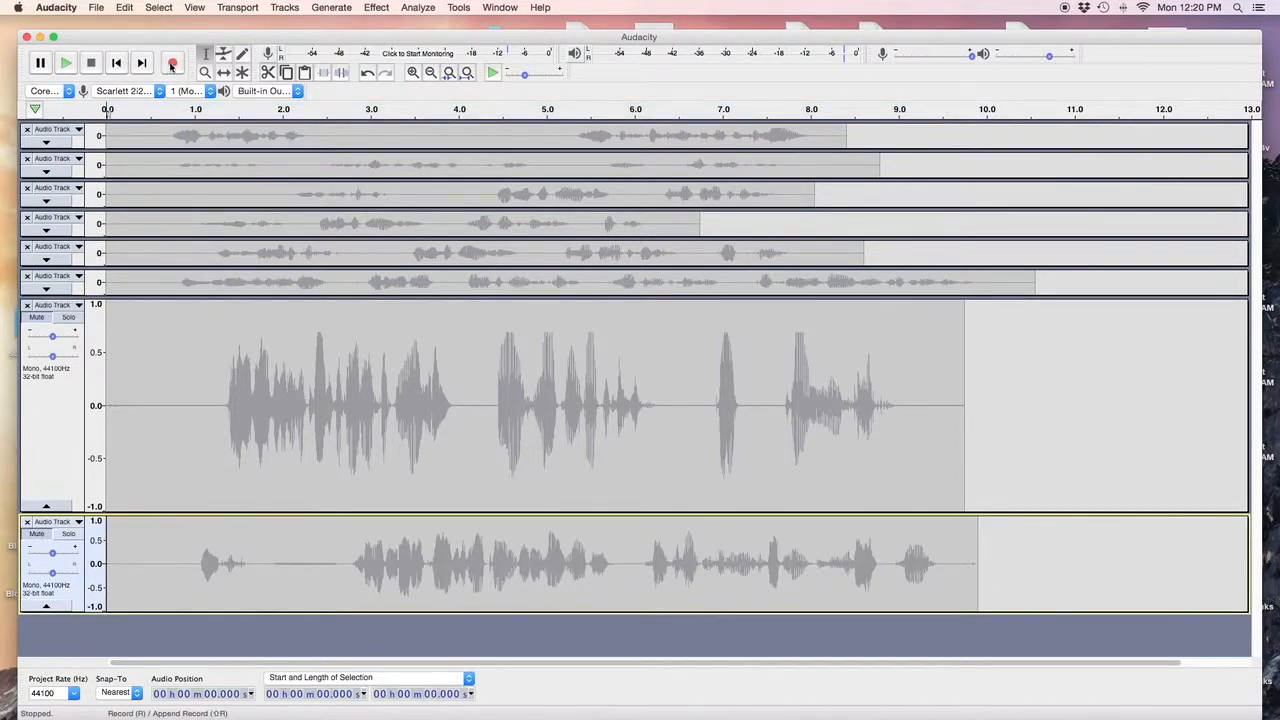
pyautogui.click(172, 63)
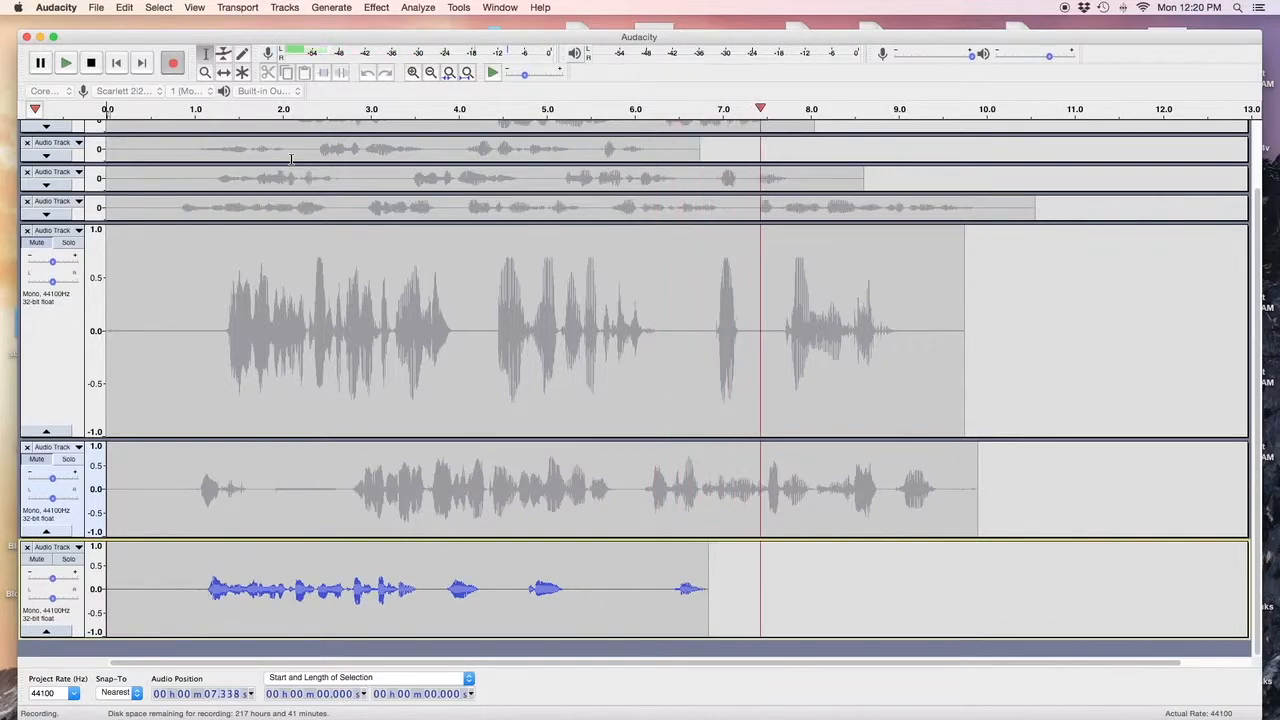
pyautogui.press('space')
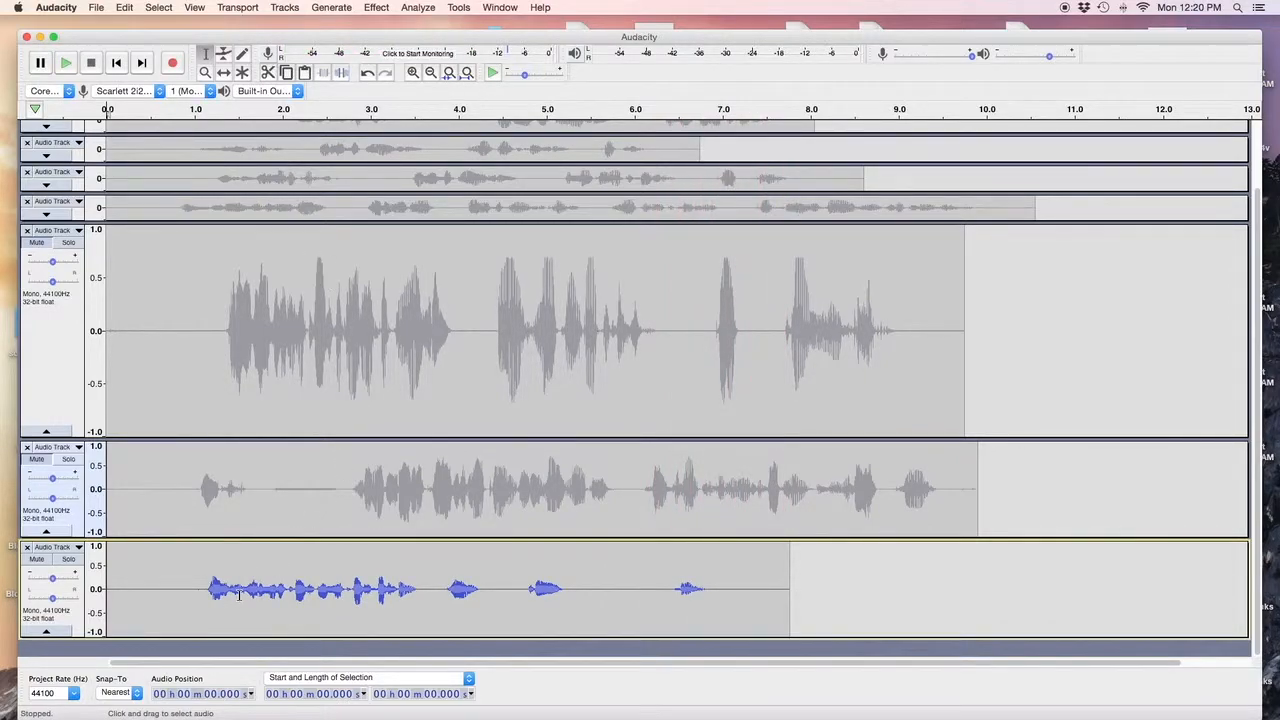
# Select the new clip and apply the New Audiobook Narration macro to it.
pyautogui.doubleClick(135, 572)
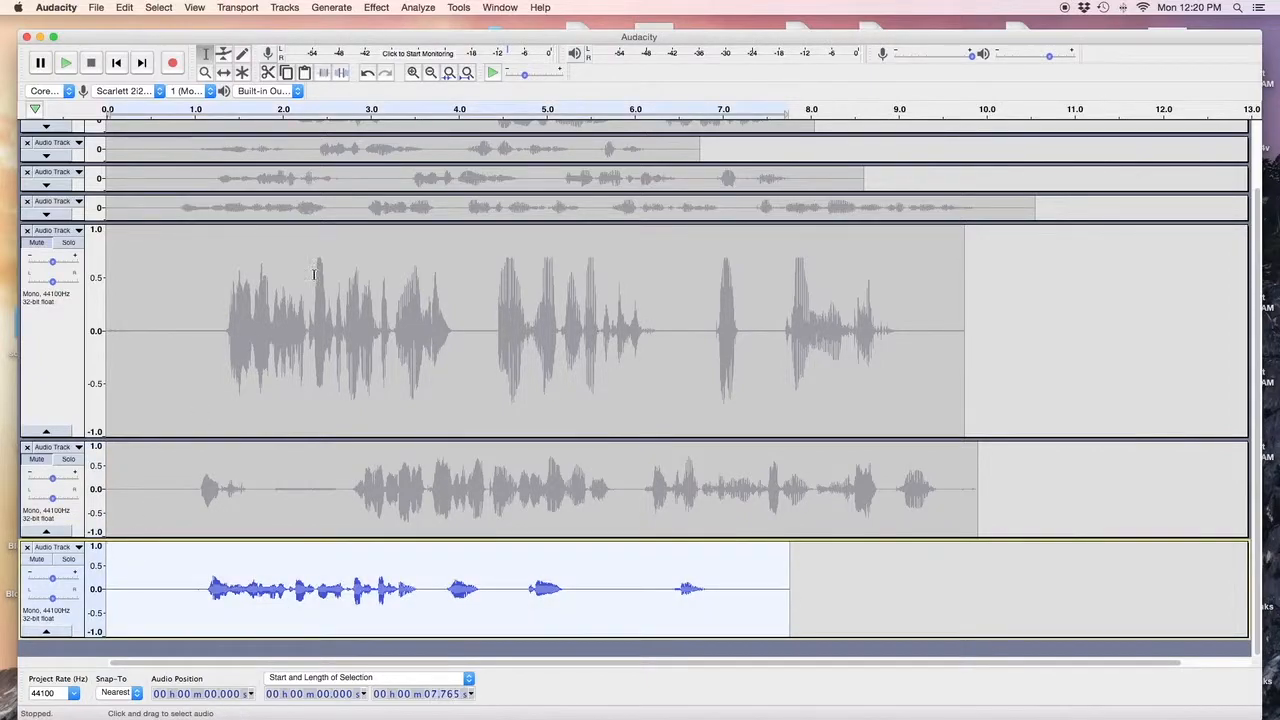
pyautogui.click(459, 8)
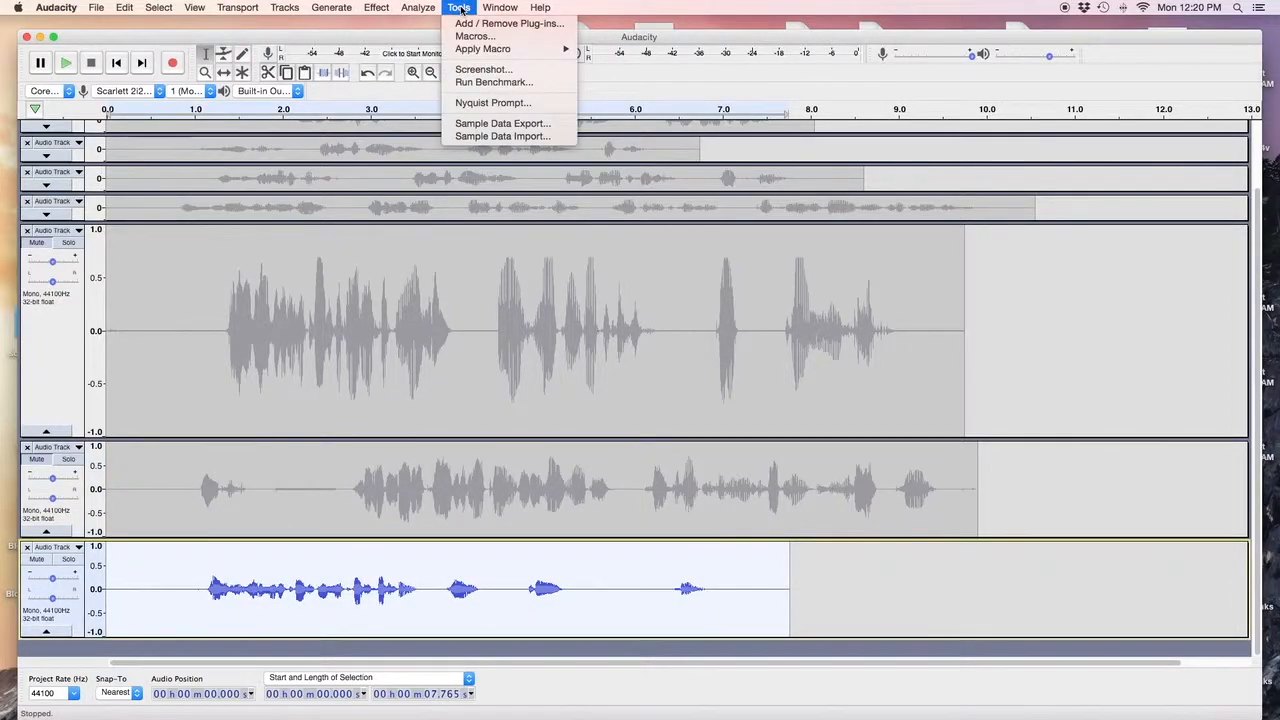
pyautogui.moveTo(469, 52)
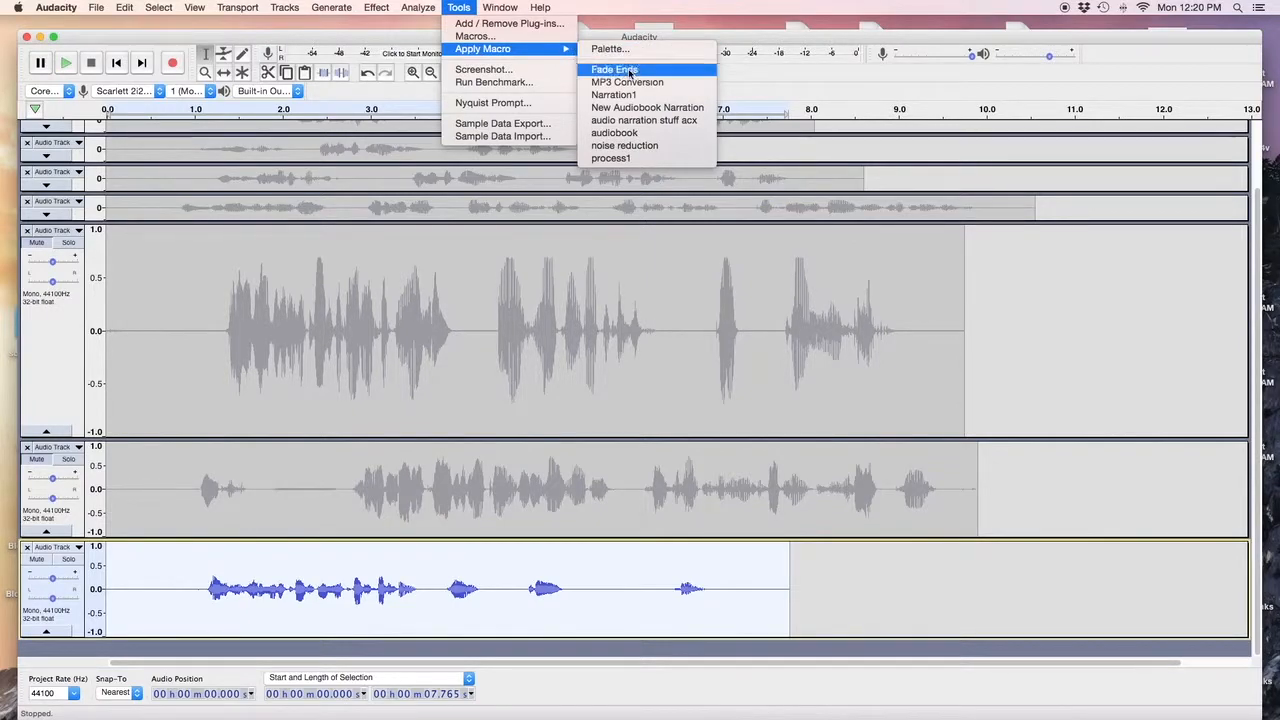
pyautogui.click(632, 108)
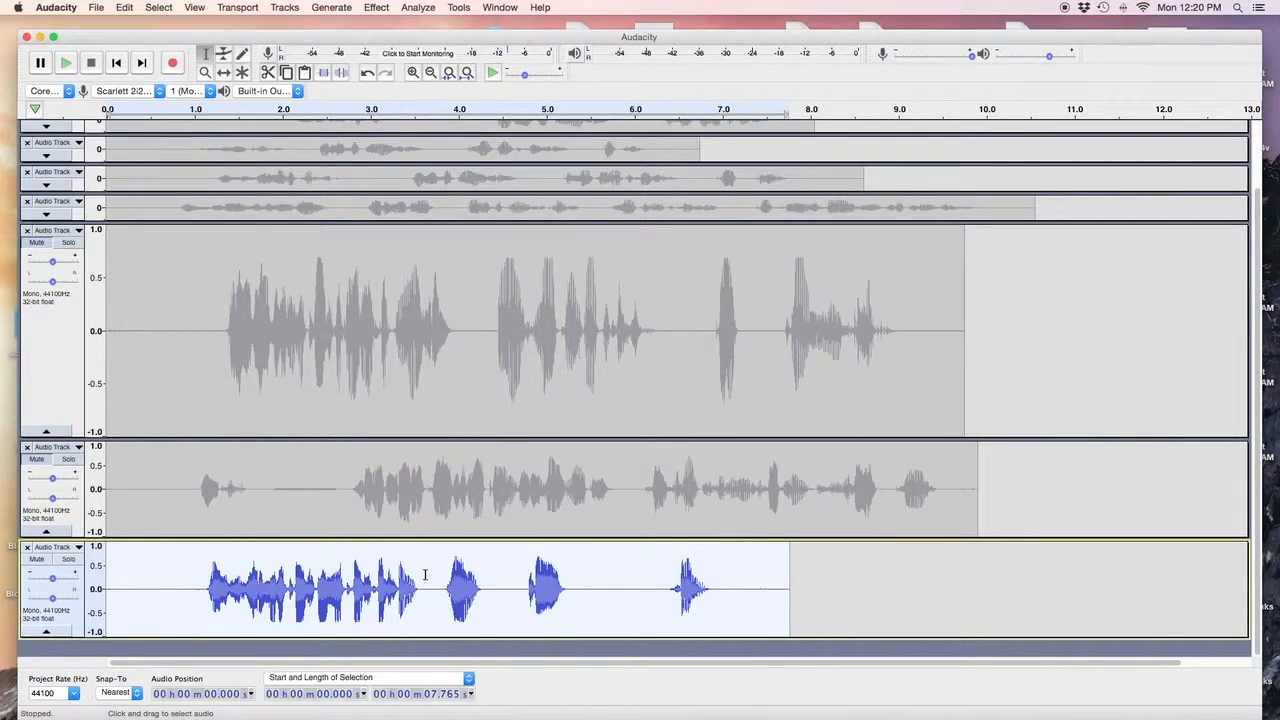
pyautogui.click(419, 8)
pyautogui.click(437, 90)
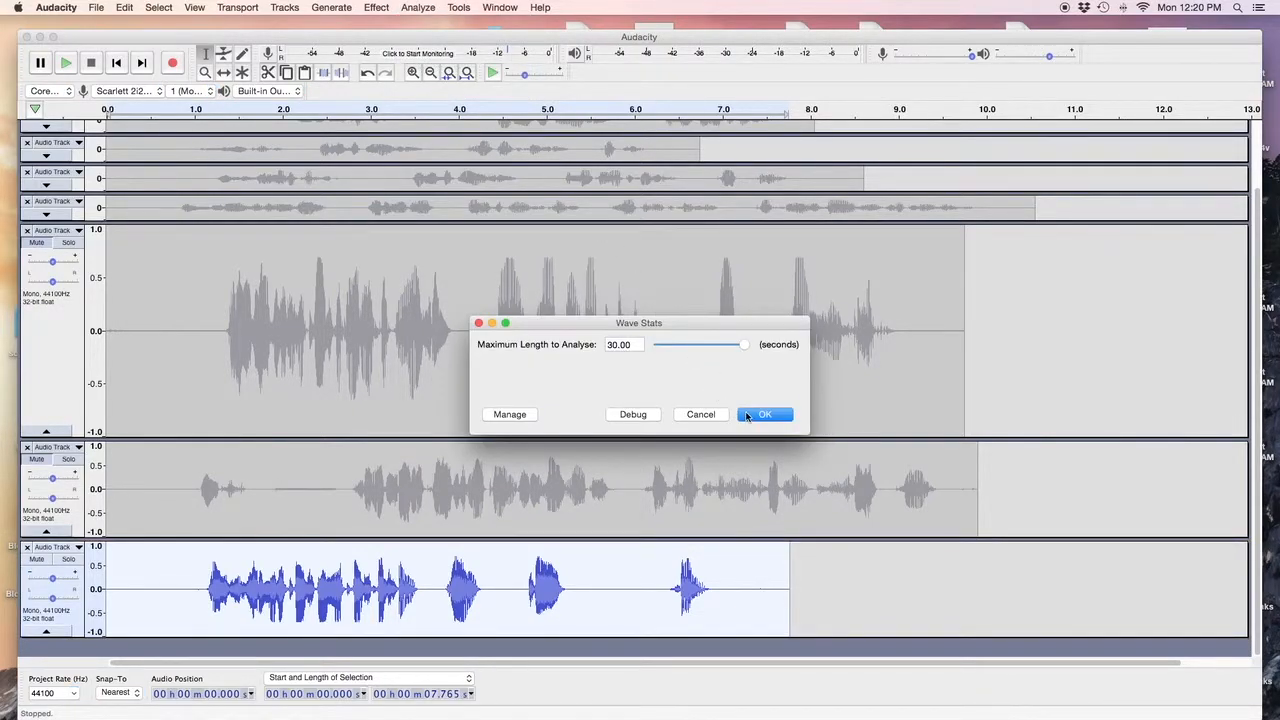
pyautogui.click(747, 416)
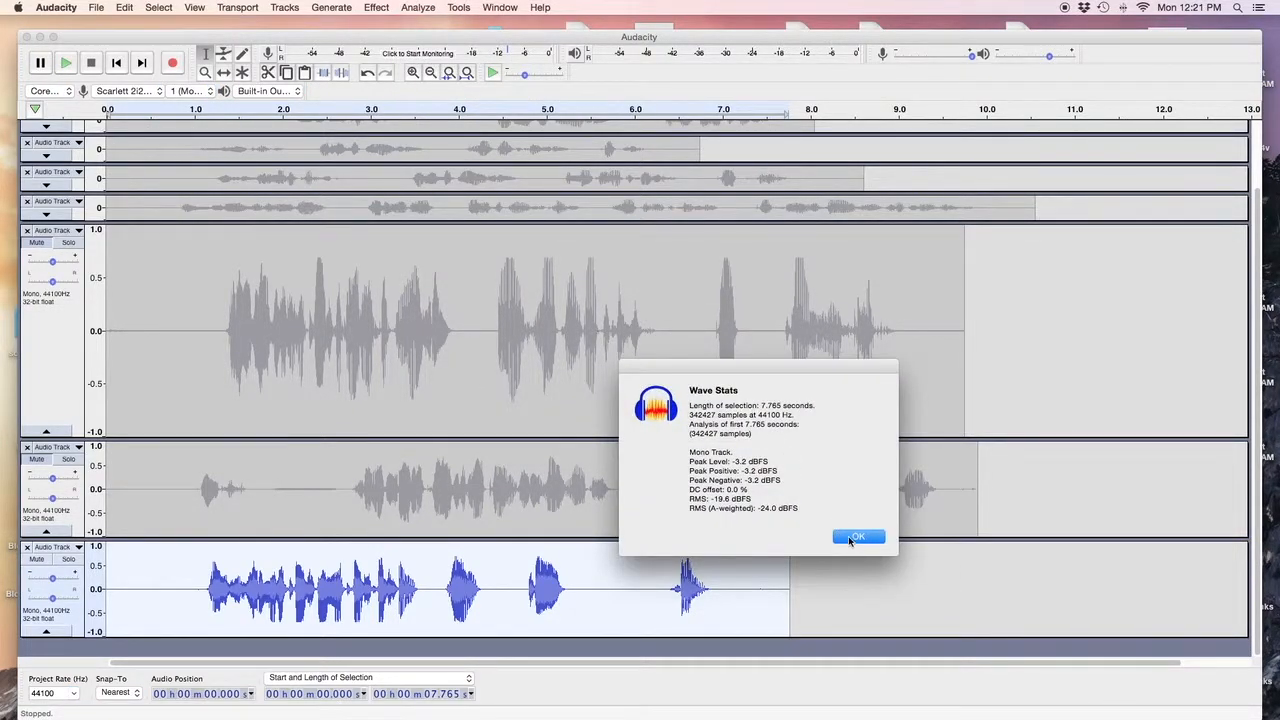
pyautogui.click(851, 538)
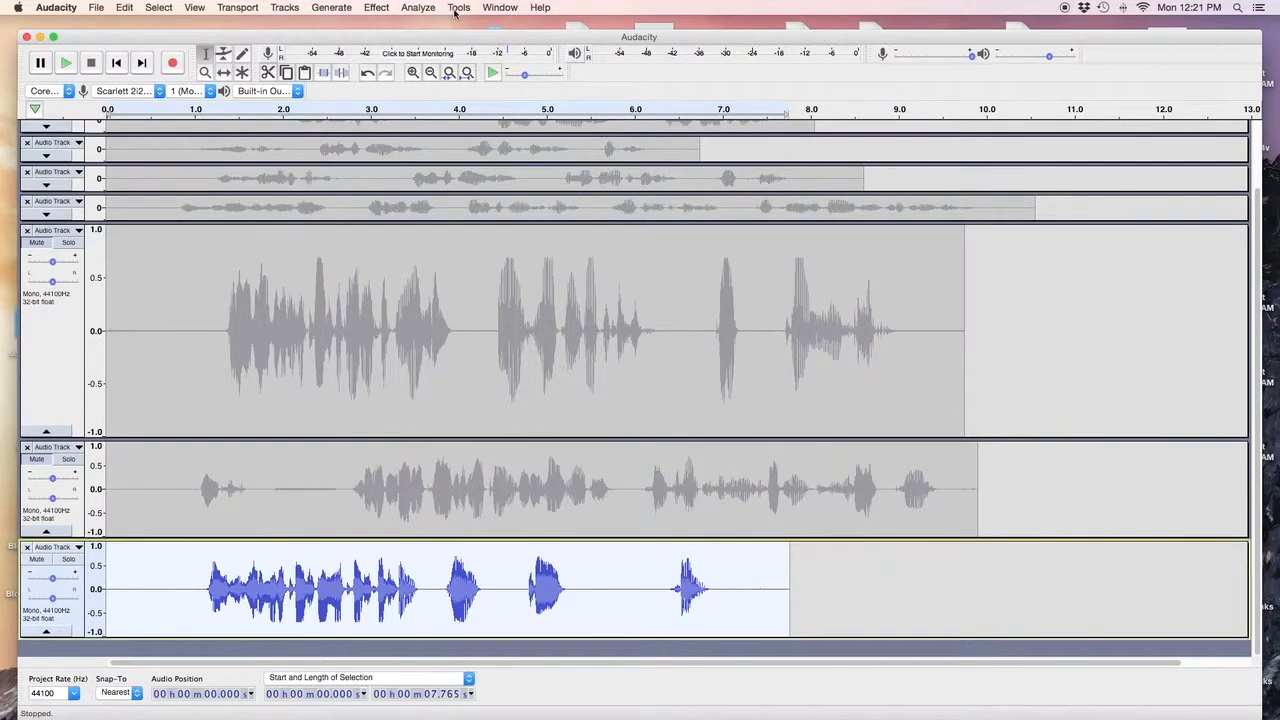
pyautogui.click(418, 8)
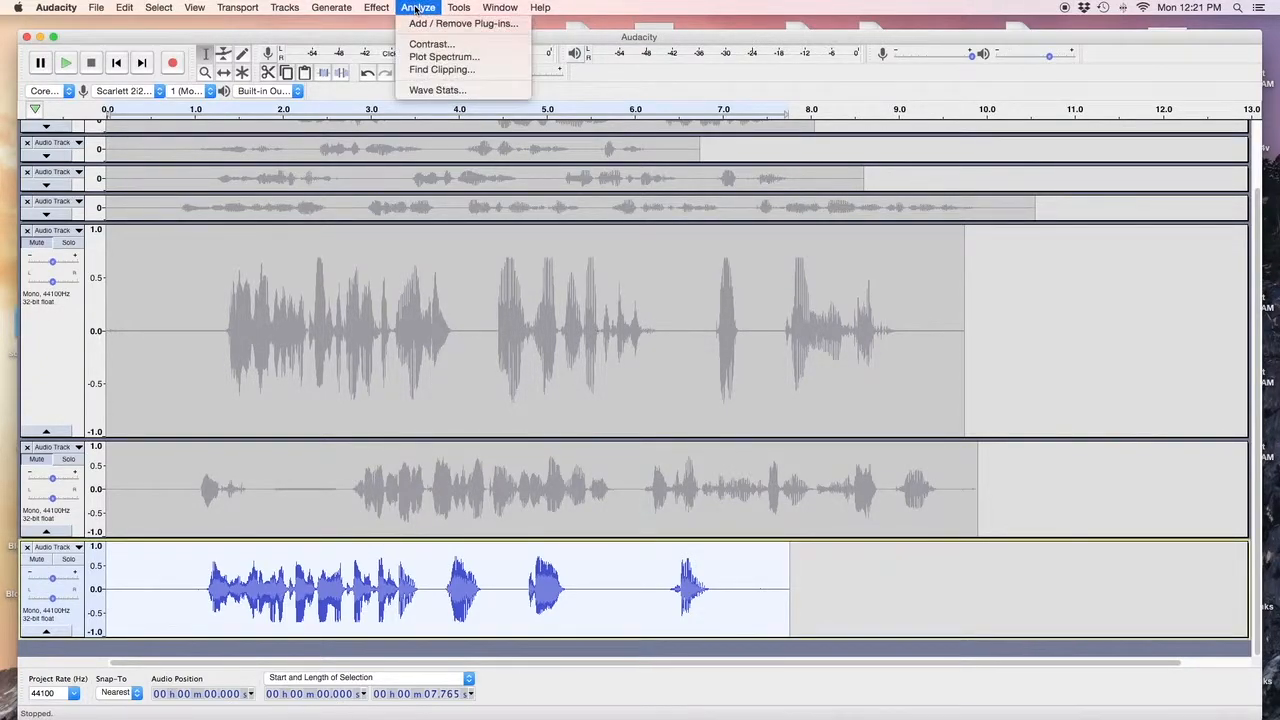
pyautogui.click(428, 45)
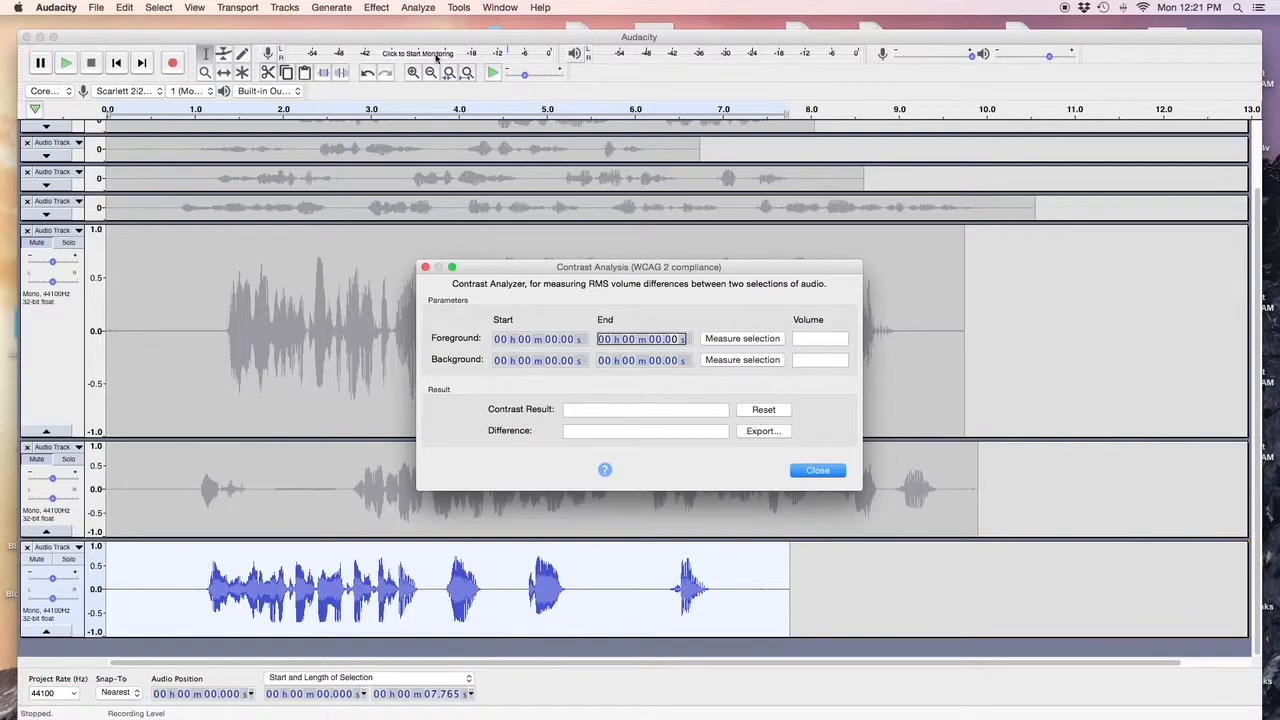
pyautogui.click(743, 340)
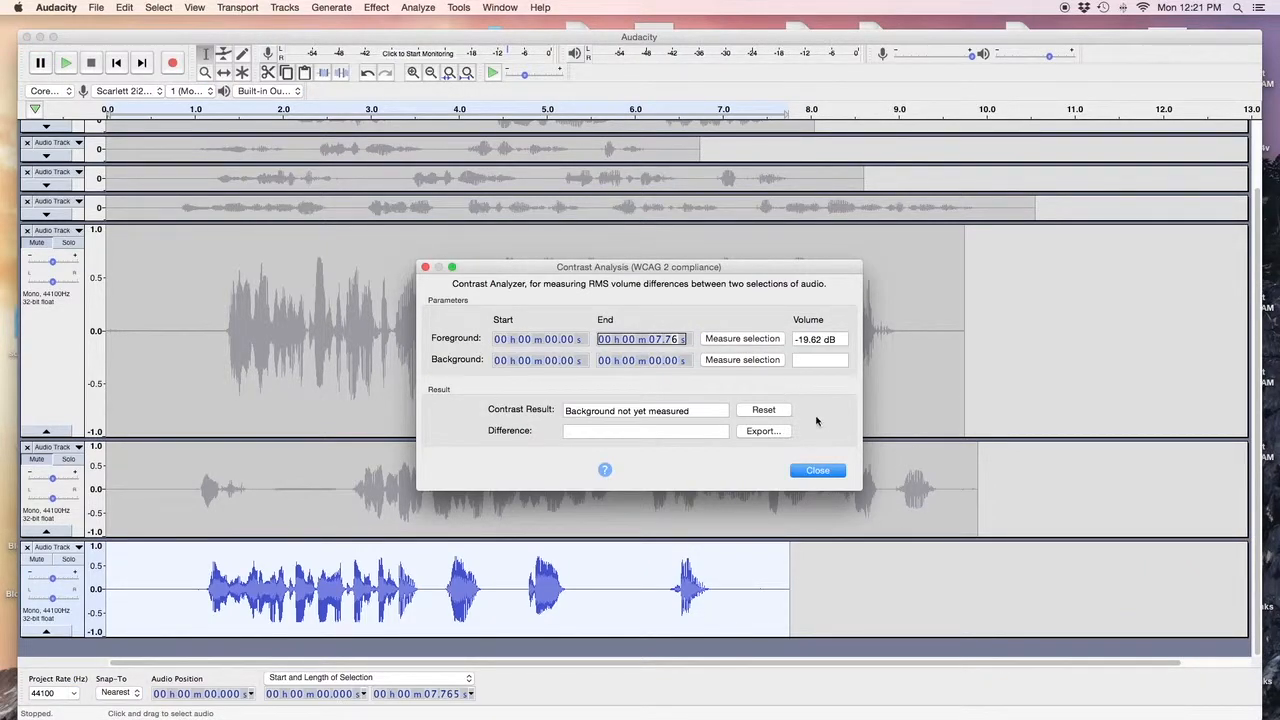
pyautogui.click(818, 472)
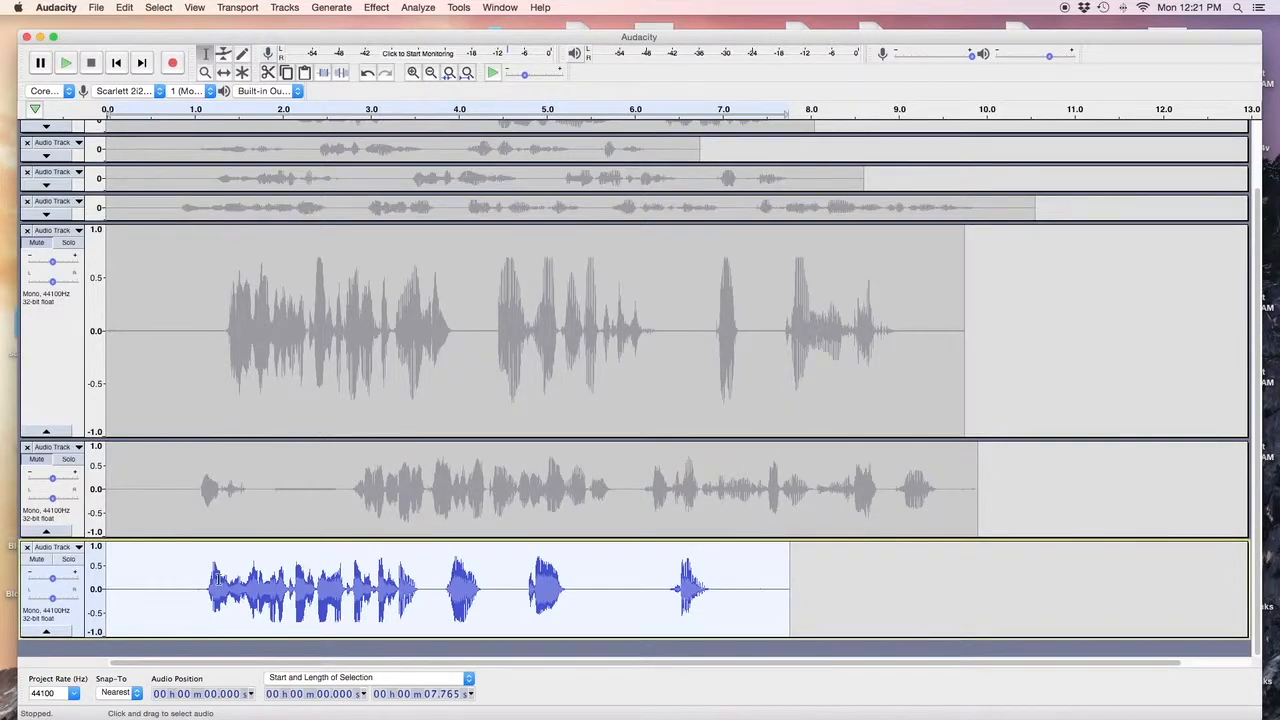
pyautogui.press('space')
# Audition the quiet stretches and select the 0.621-second silent gap starting at 5.332 s.
pyautogui.moveTo(574, 614); pyautogui.dragTo(625, 623)
pyautogui.press('space')
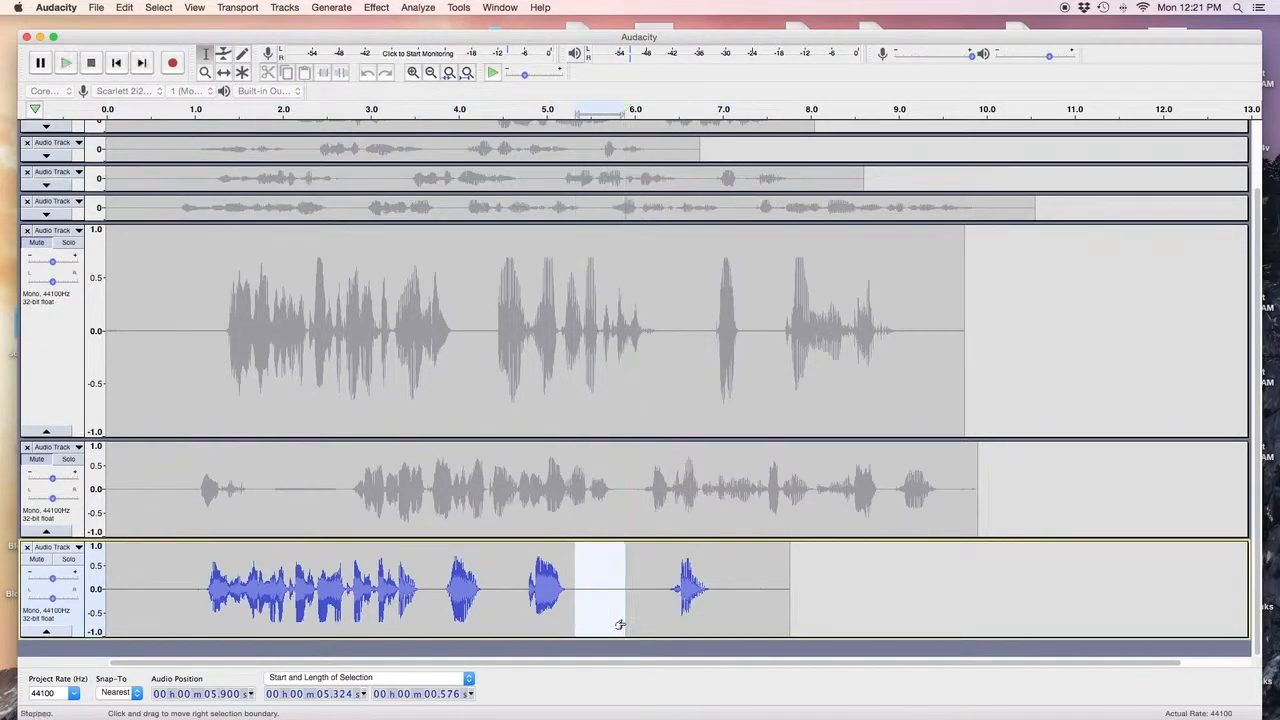
pyautogui.press('space')
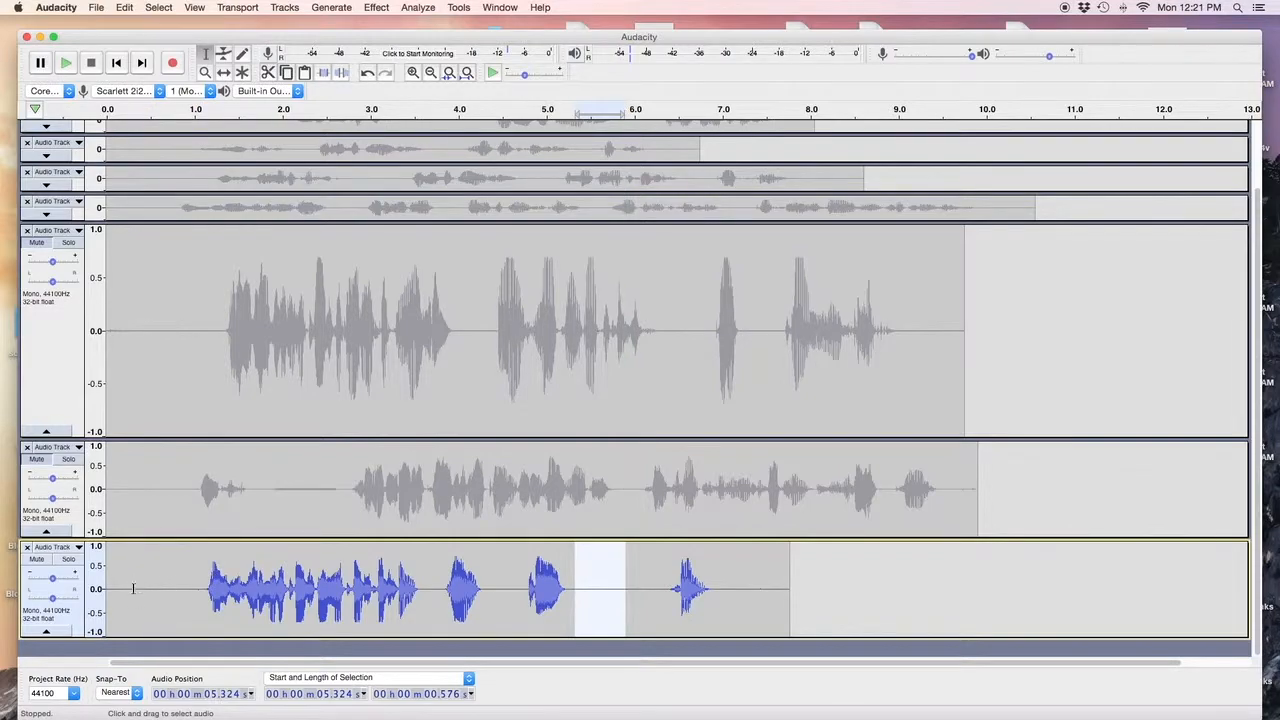
pyautogui.moveTo(125, 601); pyautogui.dragTo(178, 615)
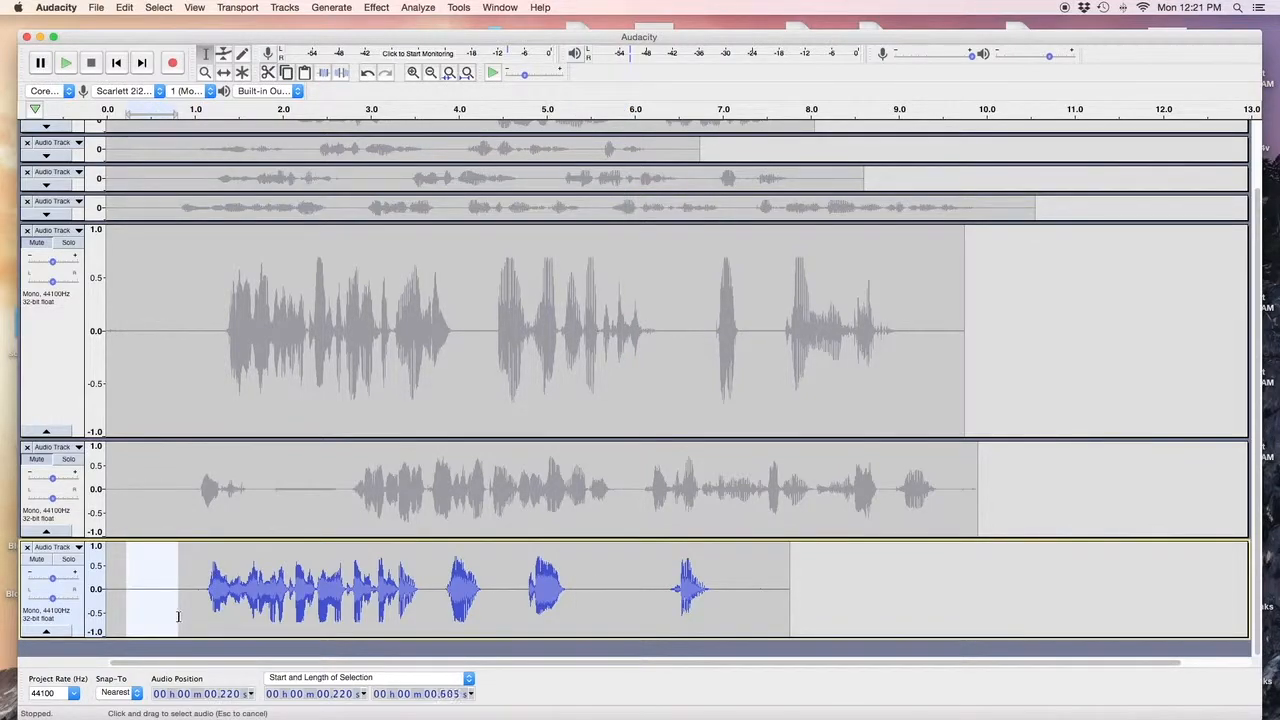
pyautogui.press('space')
pyautogui.moveTo(576, 616); pyautogui.dragTo(630, 625)
pyautogui.press('space')
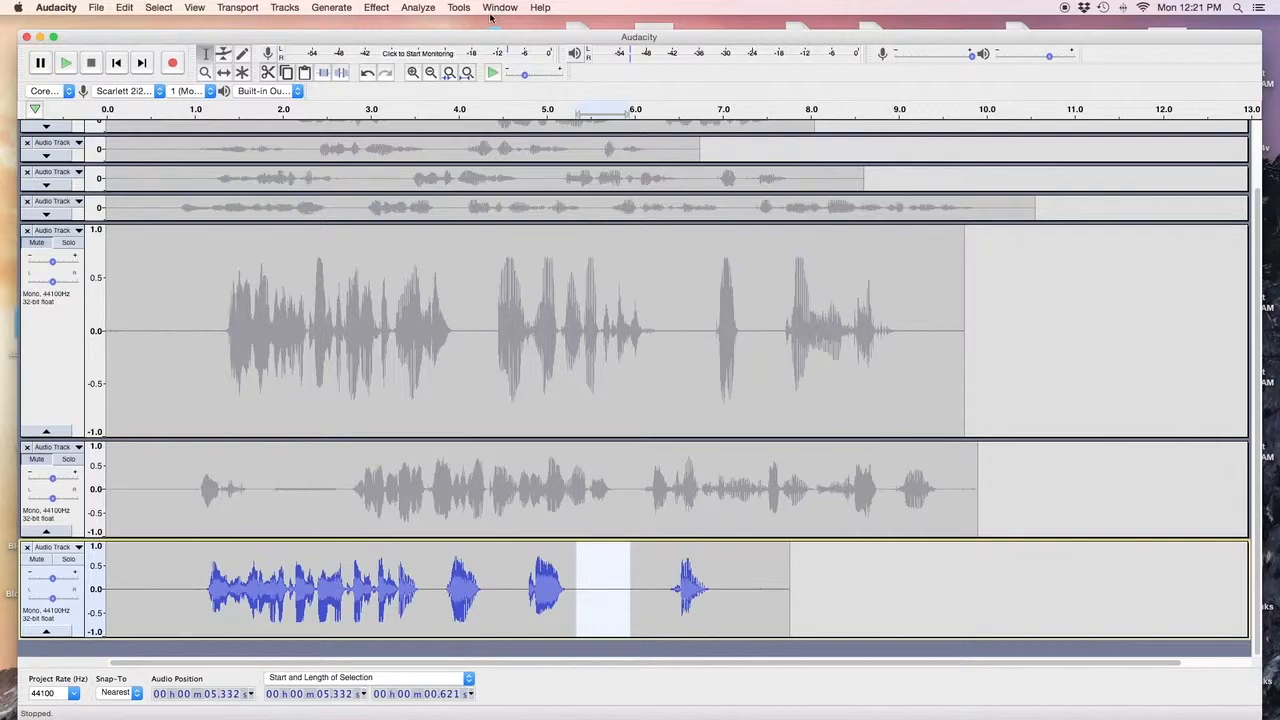
# Measure the gap's baseline levels with Wave Stats, showing about −63.3 dBFS RMS.
pyautogui.click(420, 8)
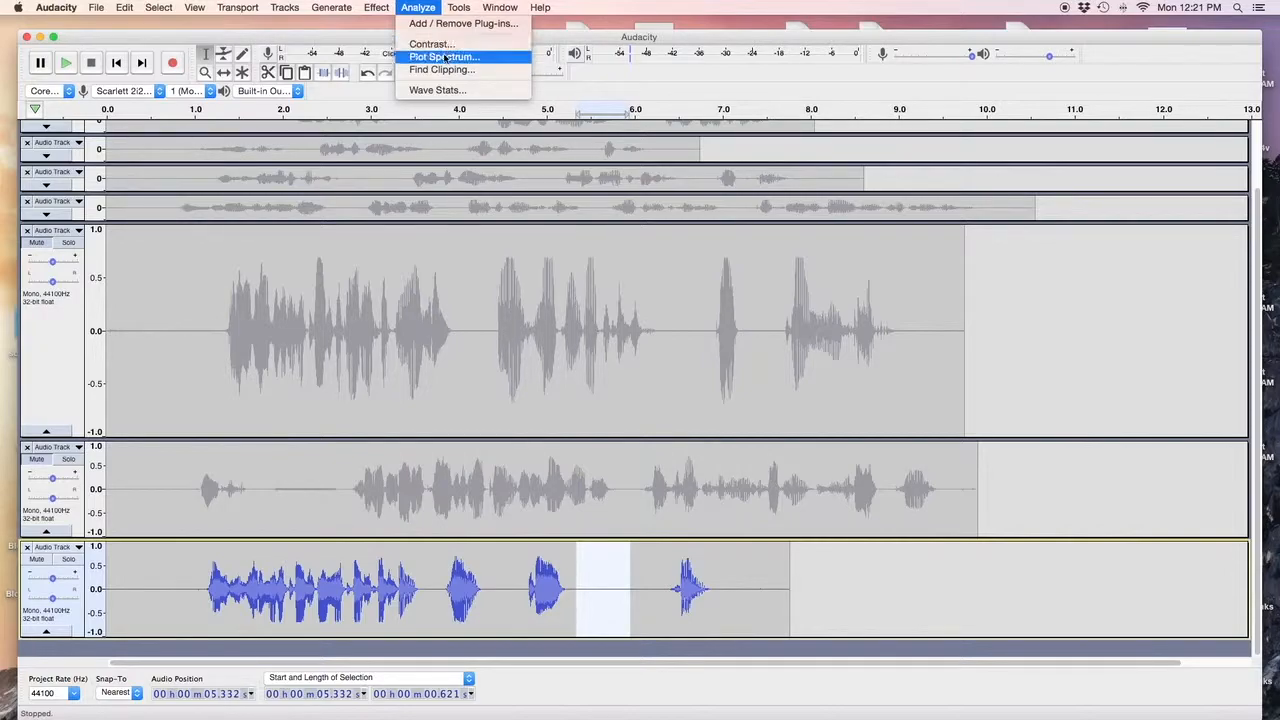
pyautogui.click(437, 90)
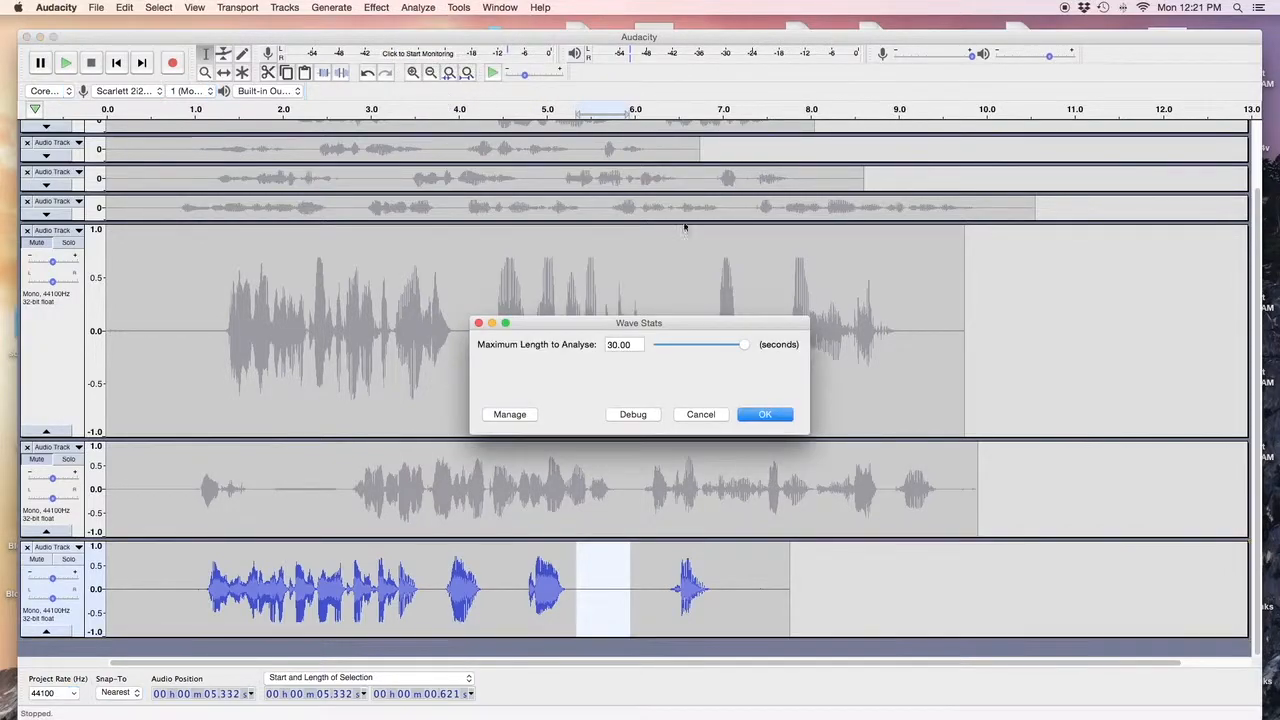
pyautogui.click(765, 415)
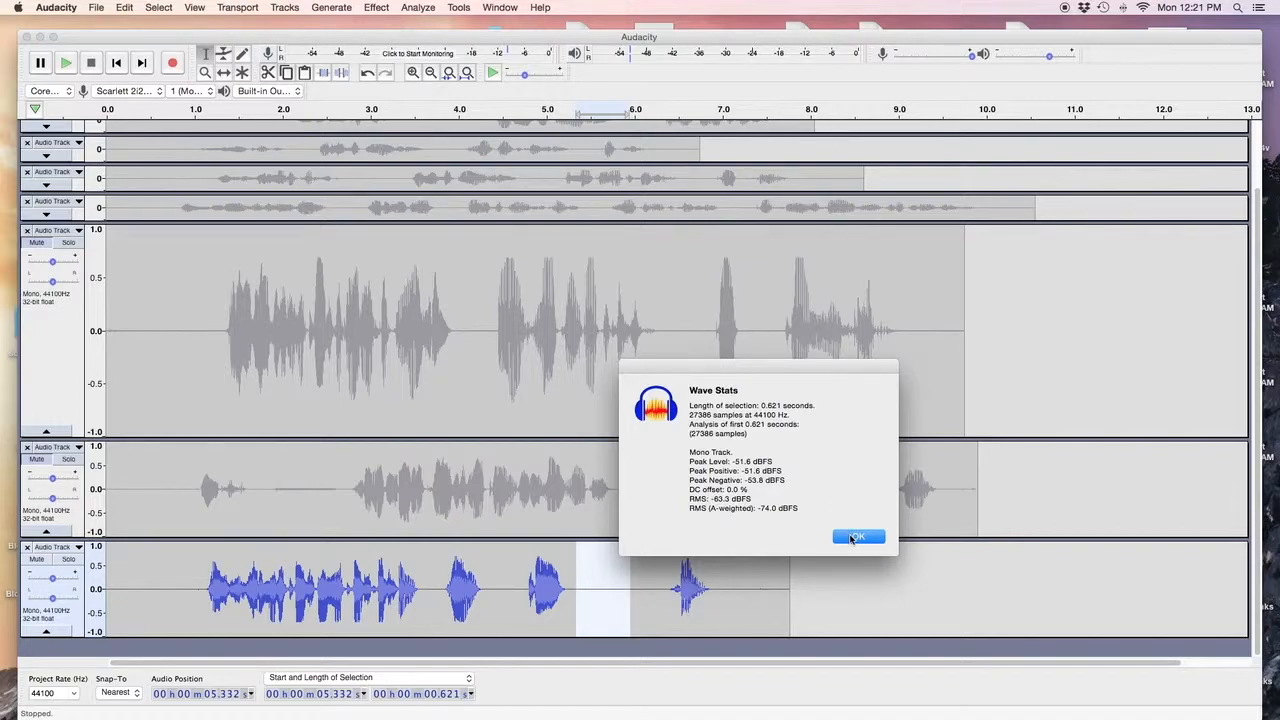
pyautogui.click(855, 537)
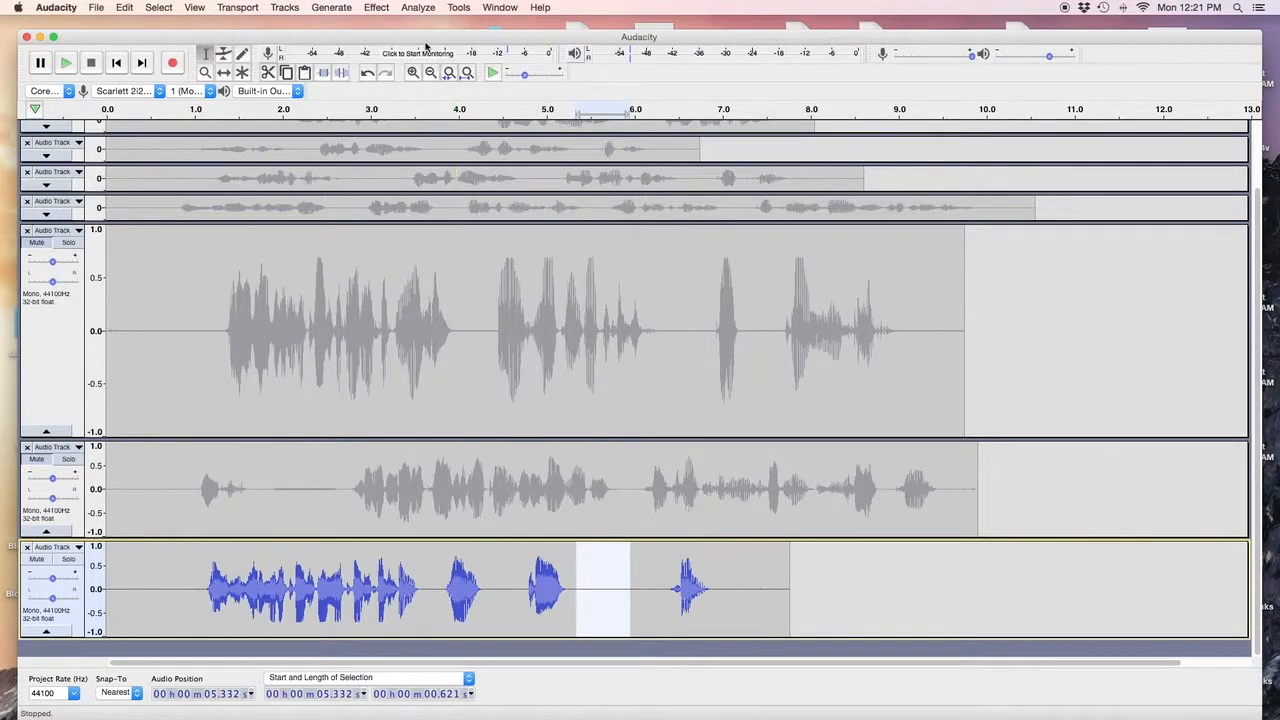
# Capture the gap as the noise profile, then apply Noise Reduction to it.
pyautogui.click(376, 7)
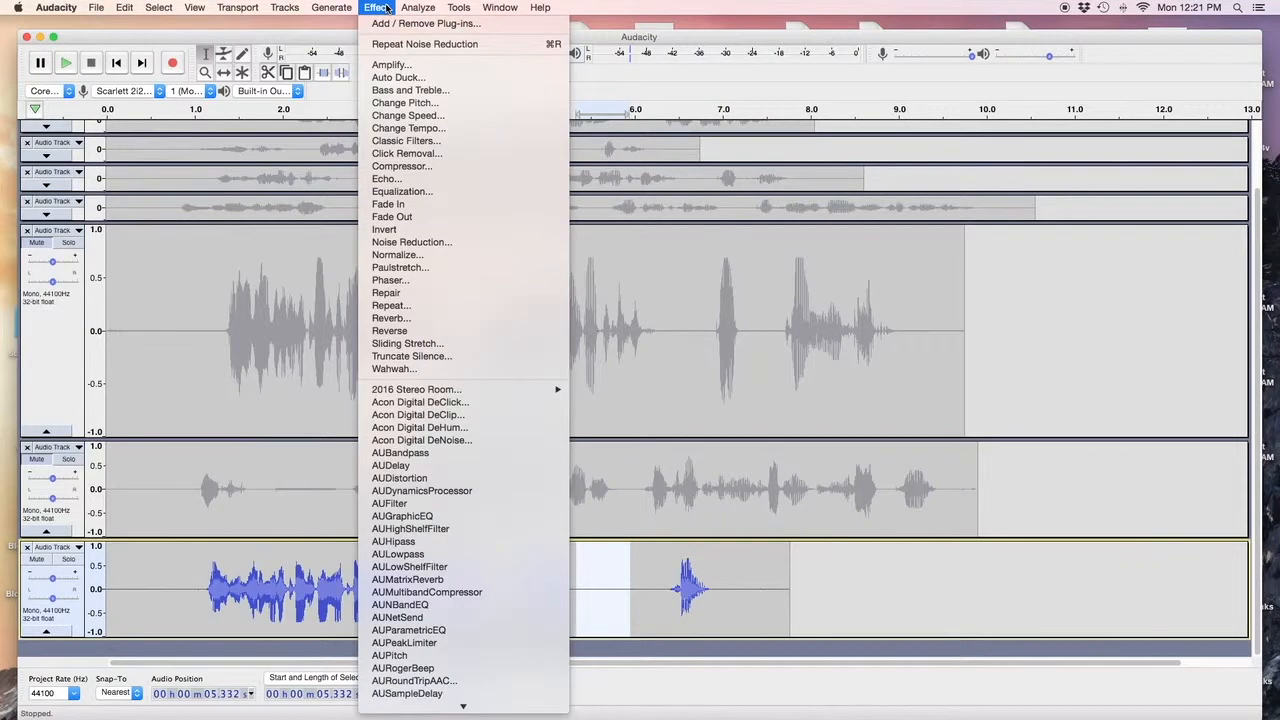
pyautogui.click(443, 247)
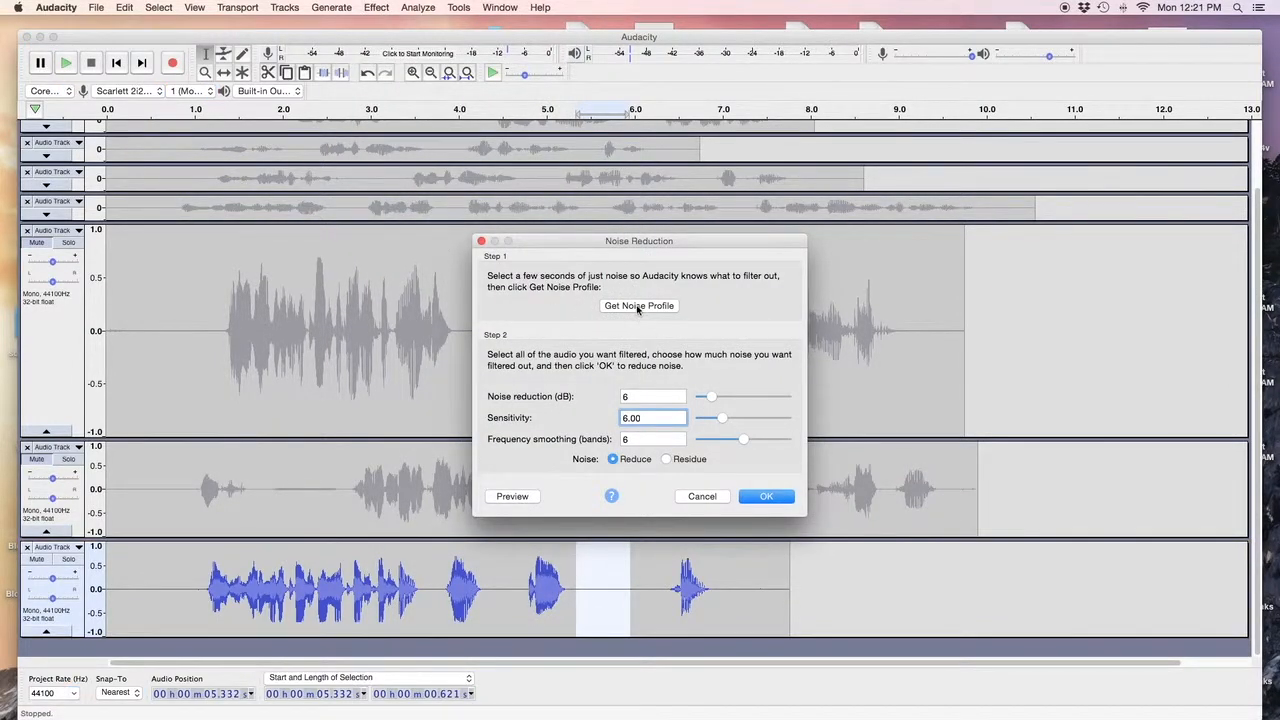
pyautogui.click(636, 305)
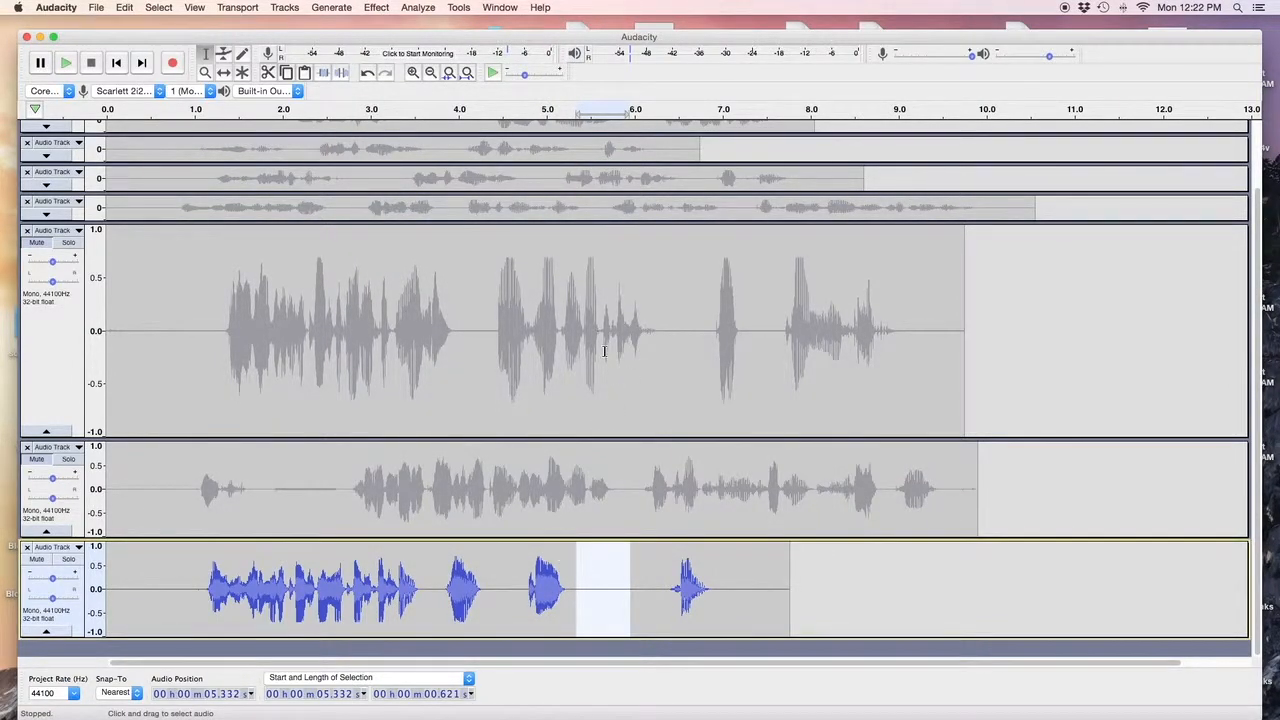
pyautogui.click(378, 8)
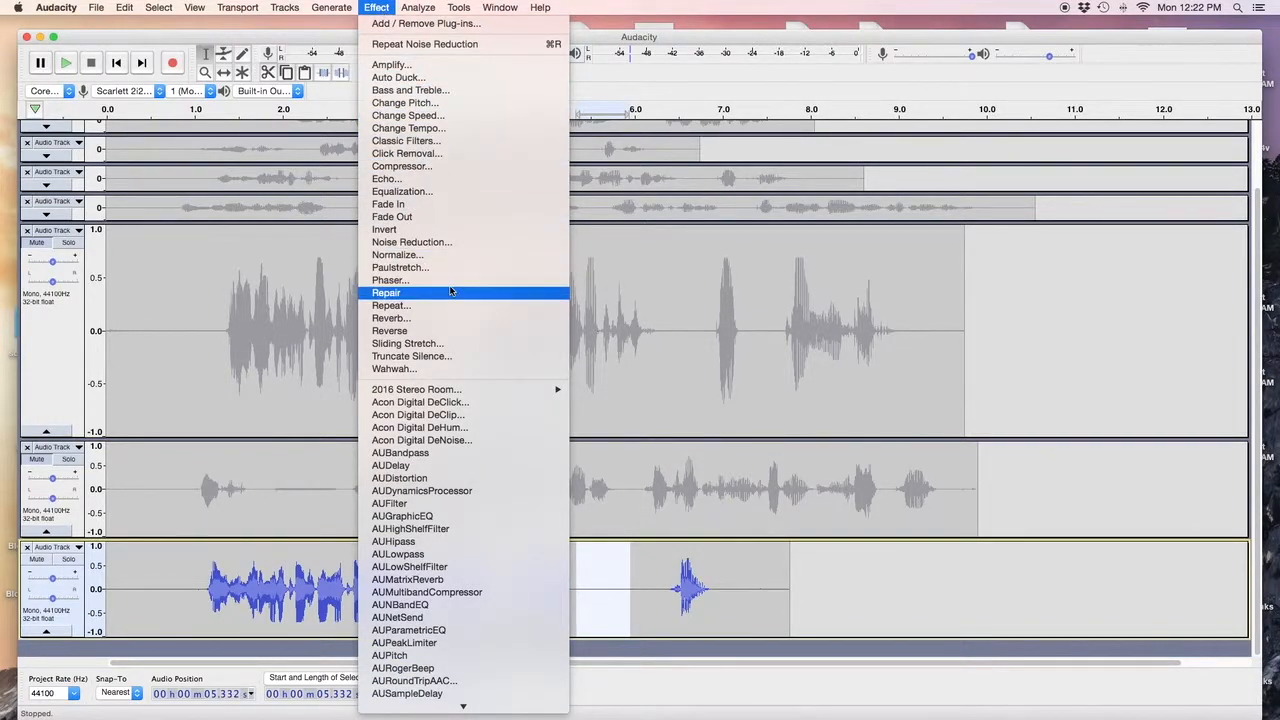
pyautogui.click(444, 243)
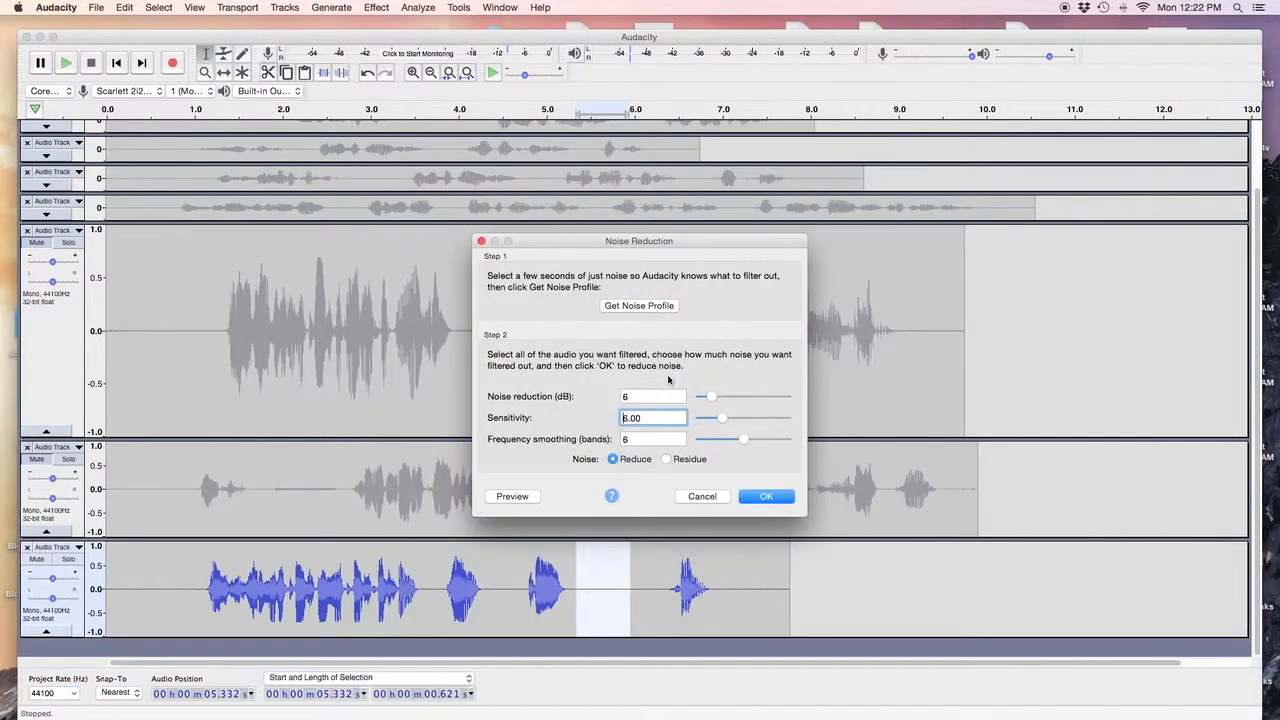
pyautogui.click(763, 496)
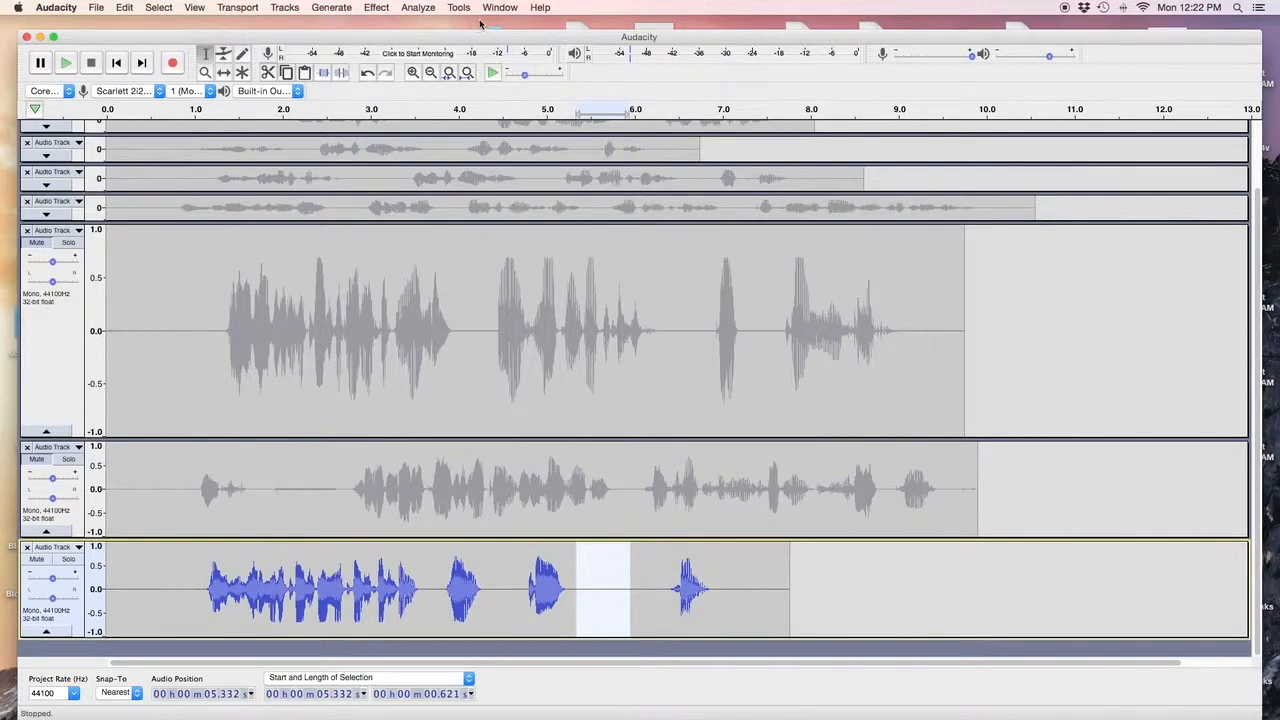
# Re-measure the gap with Wave Stats: −57.6 dBFS peak, −69.3 dBFS RMS.
pyautogui.click(430, 9)
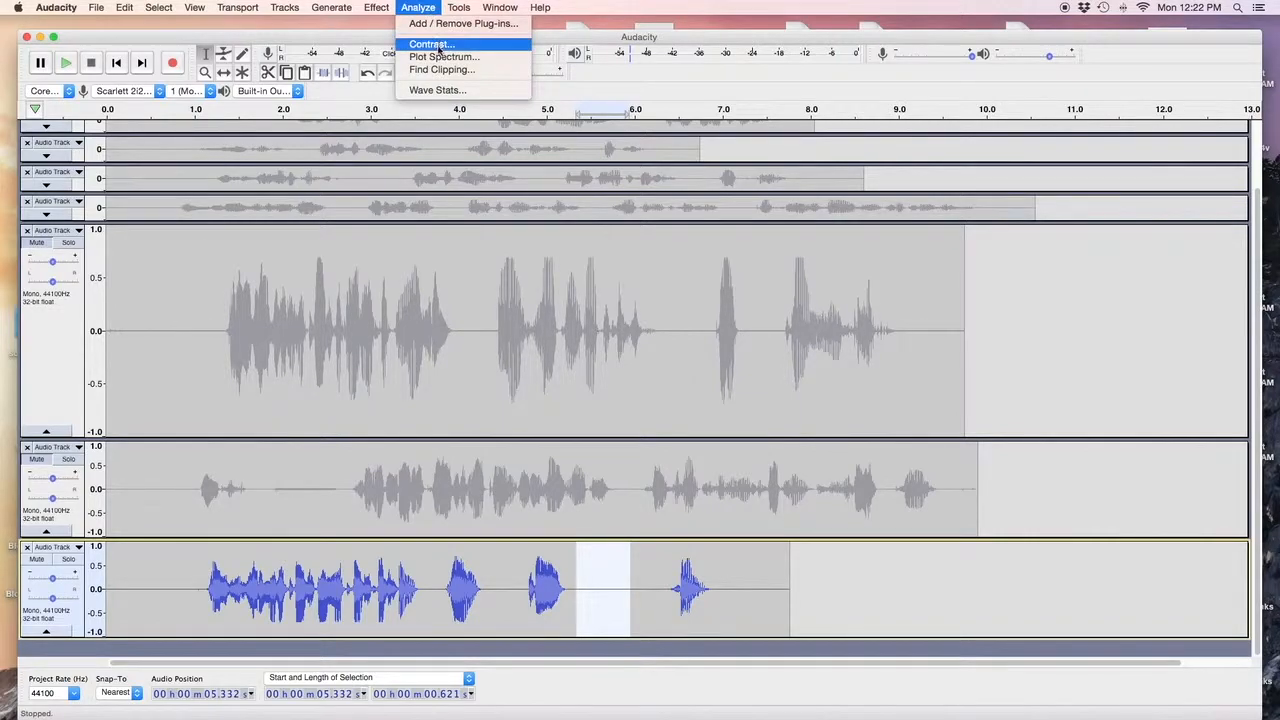
pyautogui.click(437, 90)
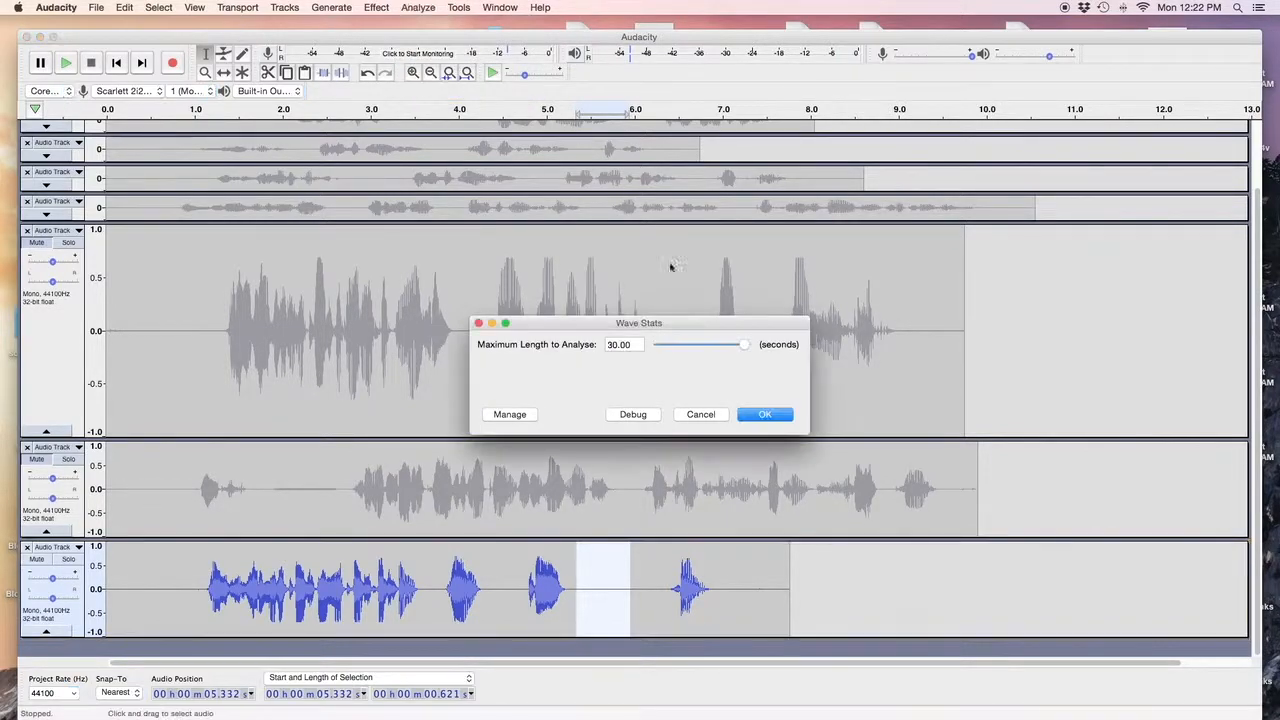
pyautogui.click(757, 414)
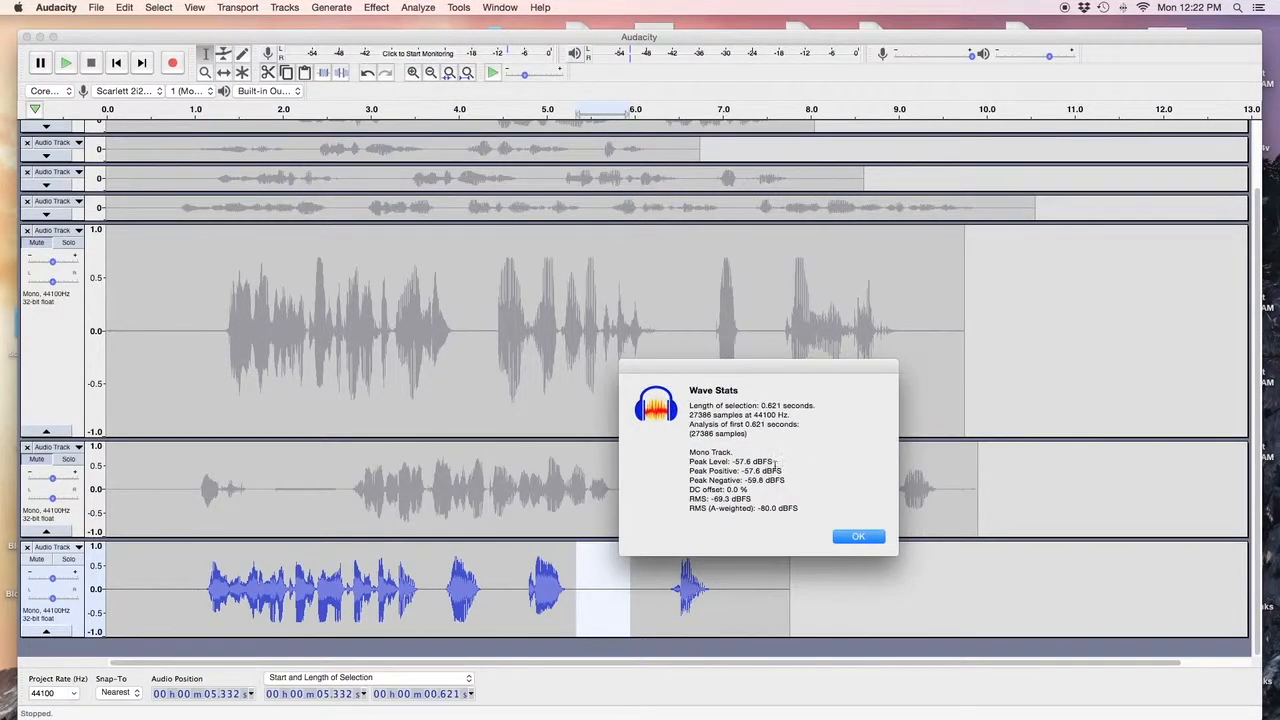
pyautogui.click(857, 537)
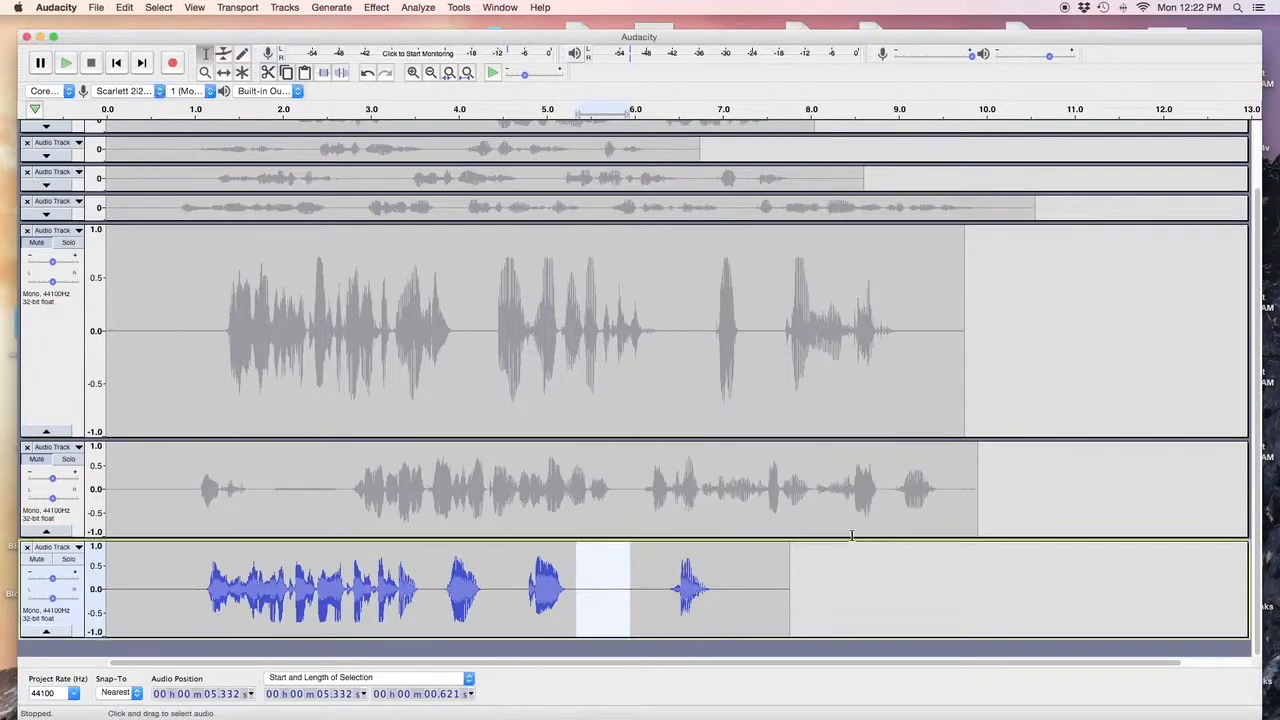